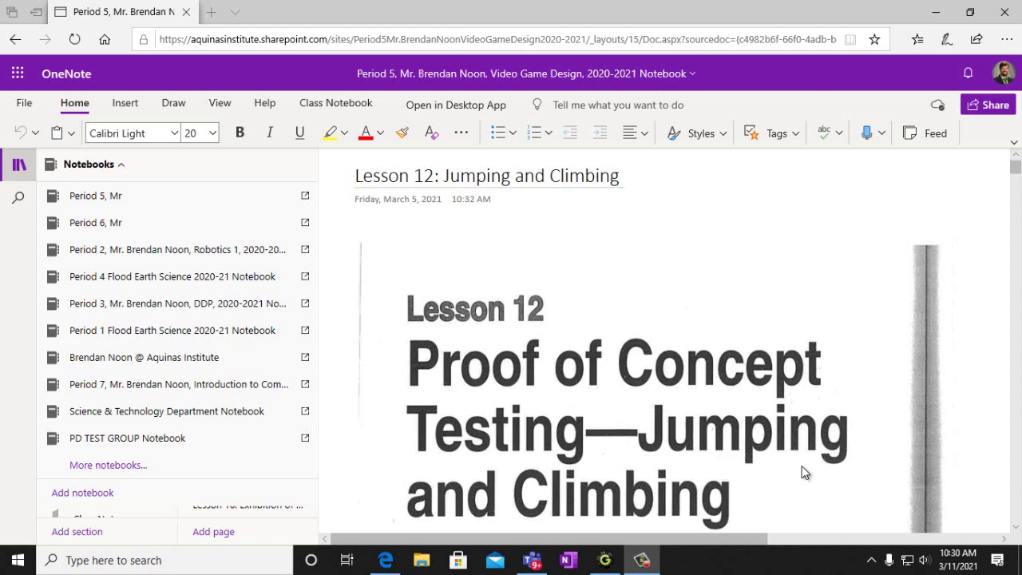
Read the Lesson 12 handout from its title page through the How to Begin instructions for programming the jump
{"action": "left_click", "coordinate": [1016, 527]}
{"action": "scroll", "coordinate": [1017, 529], "scroll_direction": "down", "scroll_amount": 8}
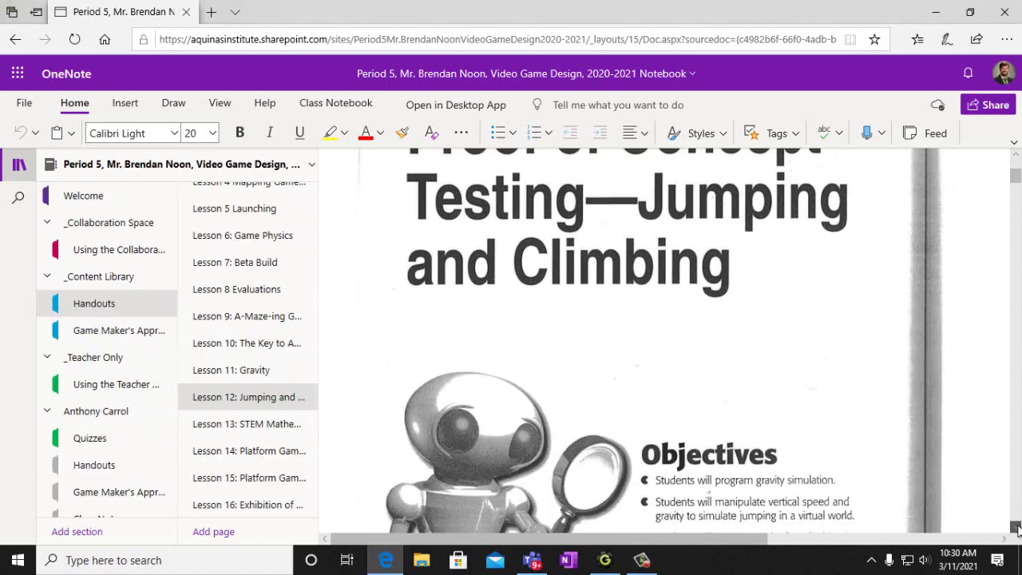
{"action": "scroll", "coordinate": [1018, 529], "scroll_direction": "down", "scroll_amount": 5}
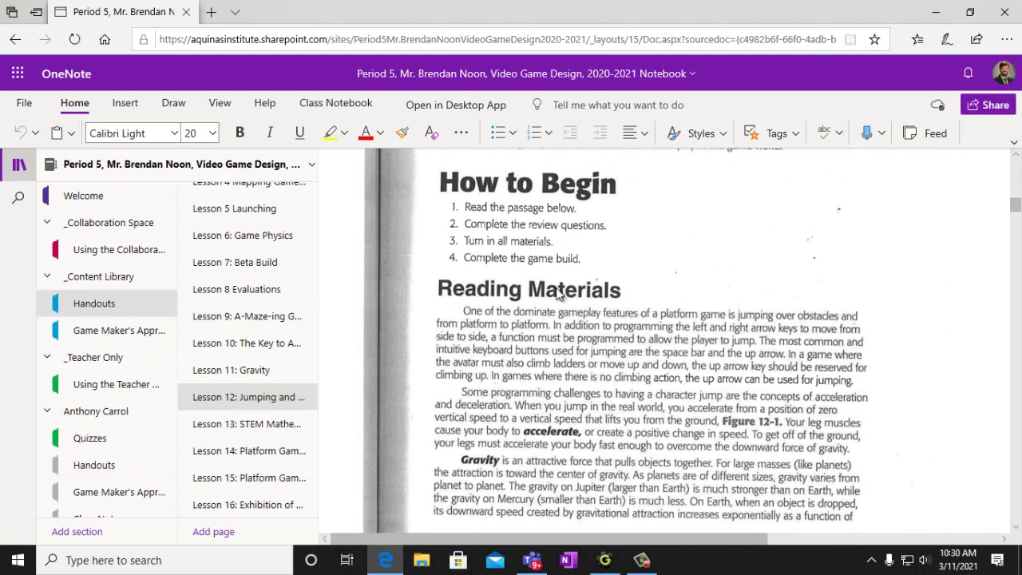
{"action": "scroll", "coordinate": [1017, 533], "scroll_direction": "down", "scroll_amount": 5}
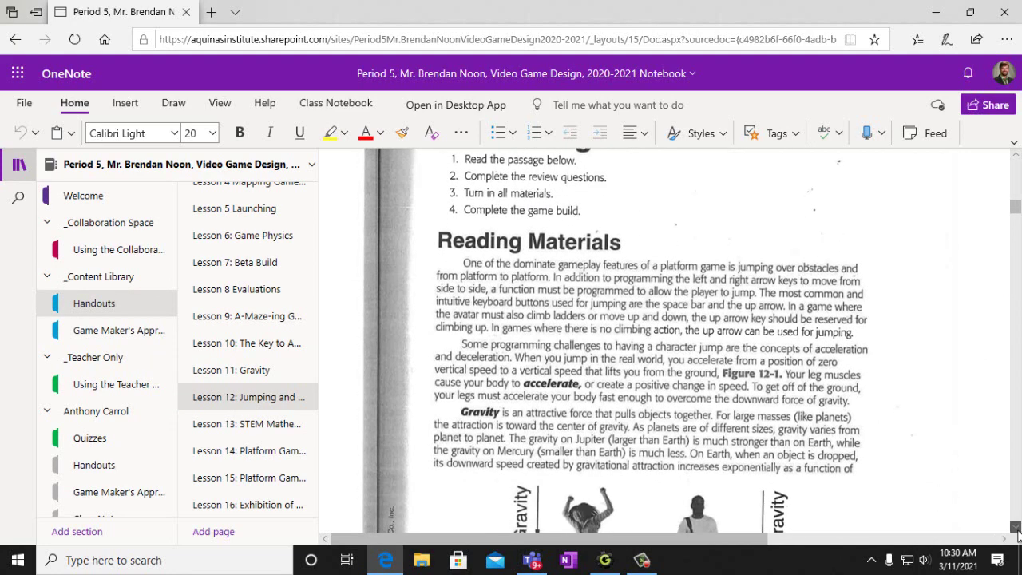
{"action": "scroll", "coordinate": [1018, 534], "scroll_direction": "down", "scroll_amount": 10}
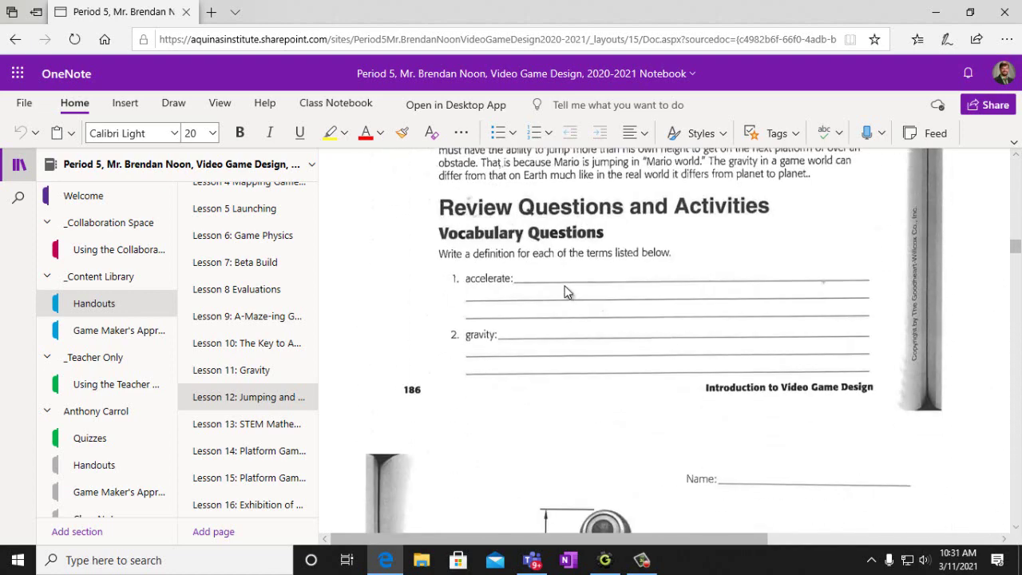
{"action": "scroll", "coordinate": [1018, 533], "scroll_direction": "down", "scroll_amount": 8}
{"action": "scroll", "coordinate": [1017, 533], "scroll_direction": "down", "scroll_amount": 4}
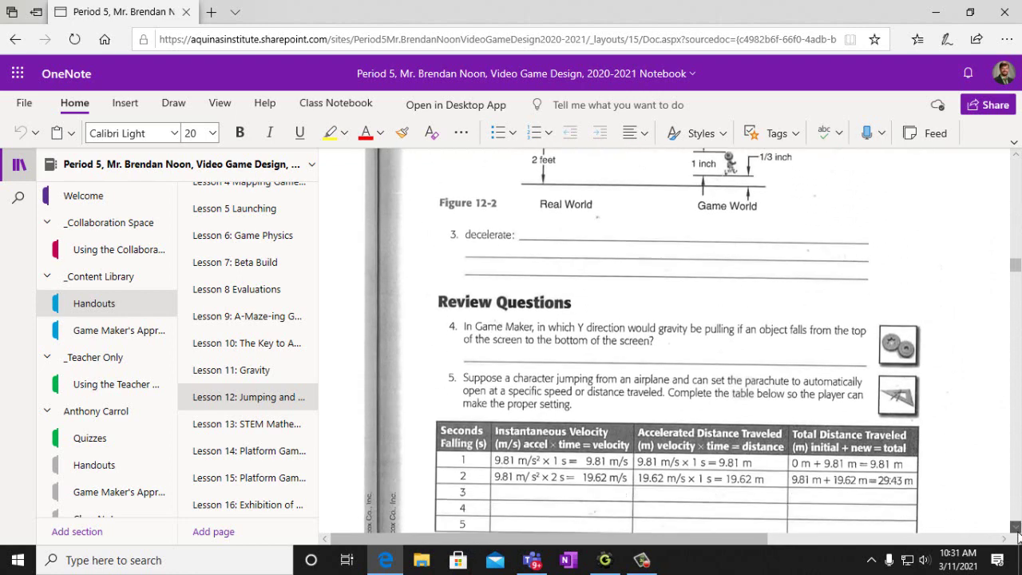
{"action": "scroll", "coordinate": [1017, 533], "scroll_direction": "down", "scroll_amount": 2}
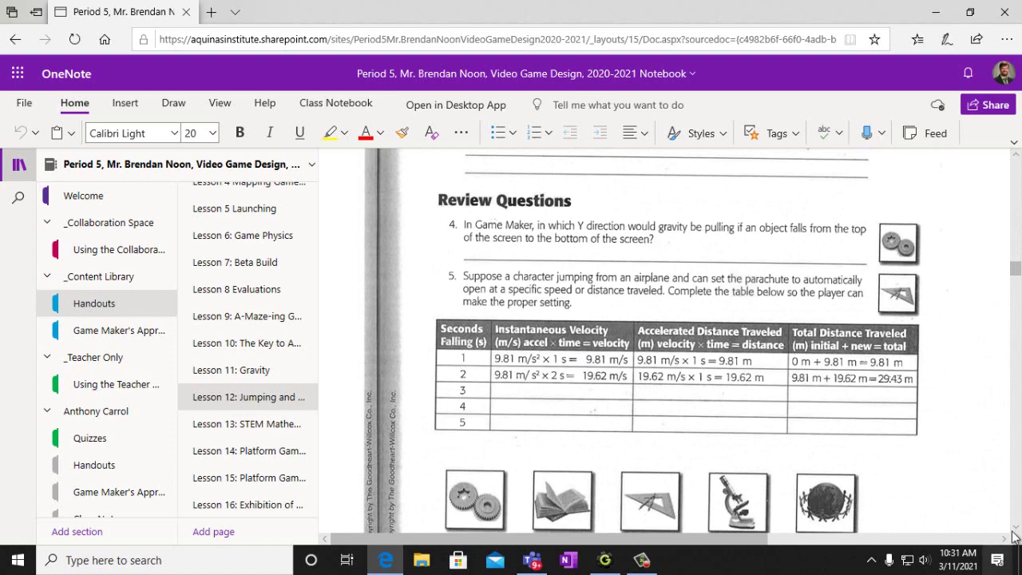
{"action": "scroll", "coordinate": [1018, 534], "scroll_direction": "down", "scroll_amount": 6}
{"action": "scroll", "coordinate": [1017, 534], "scroll_direction": "down", "scroll_amount": 5}
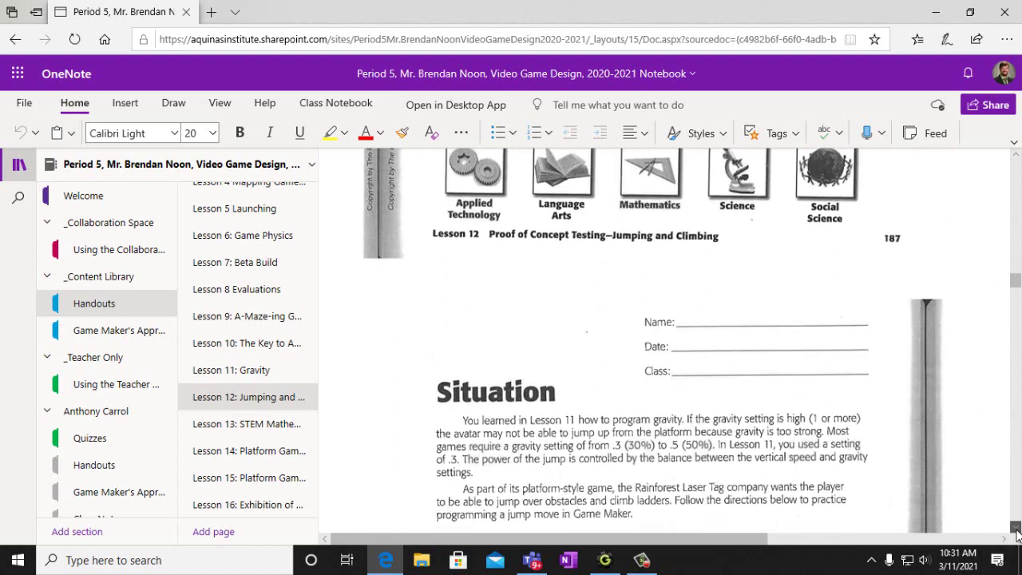
{"action": "scroll", "coordinate": [1017, 533], "scroll_direction": "down", "scroll_amount": 3}
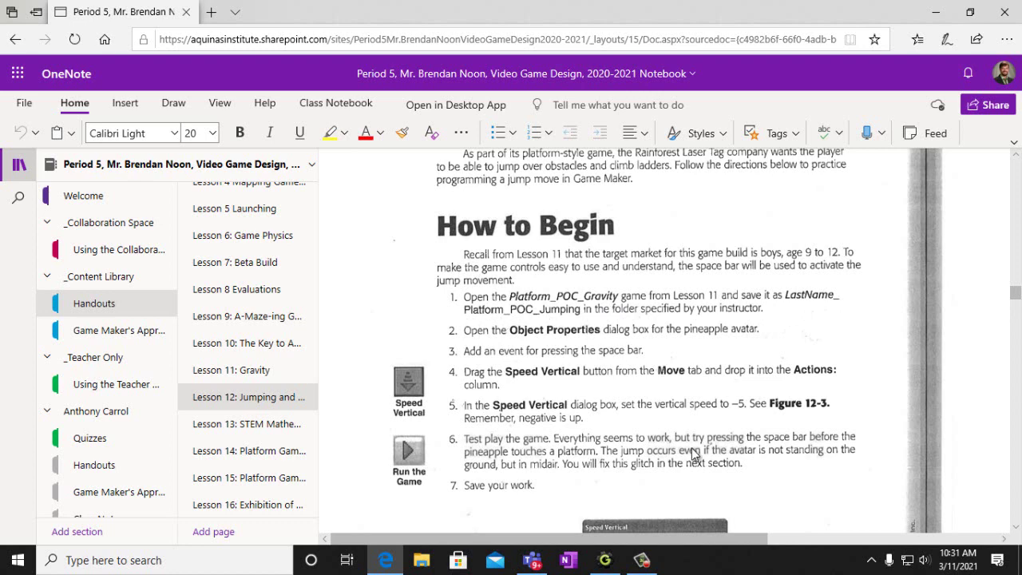
{"action": "left_click", "coordinate": [1016, 528]}
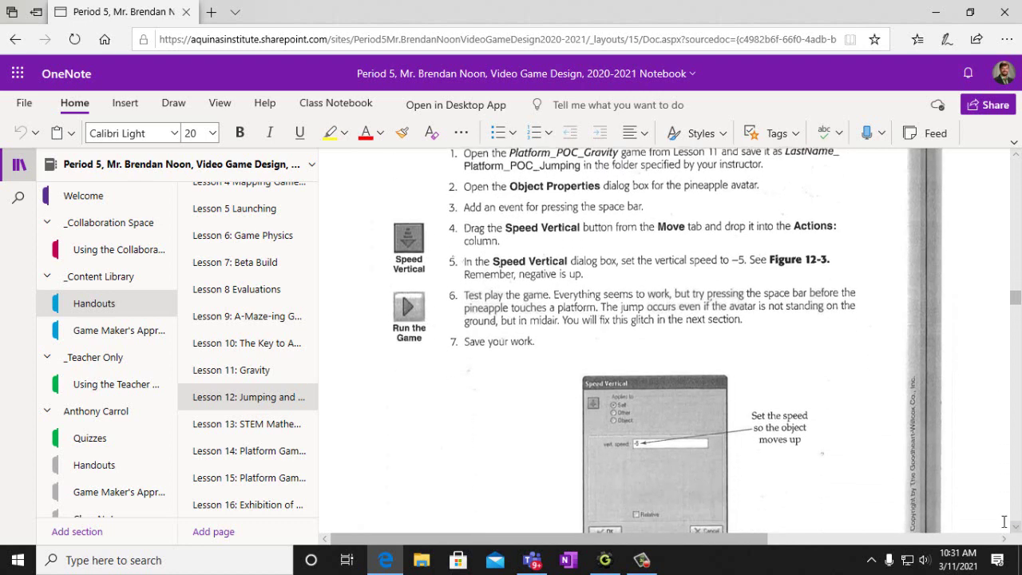
Switch to GameMaker and save the gravity game as a new copy, replacing Gravity with Jumping in the file name
{"action": "left_click", "coordinate": [608, 562]}
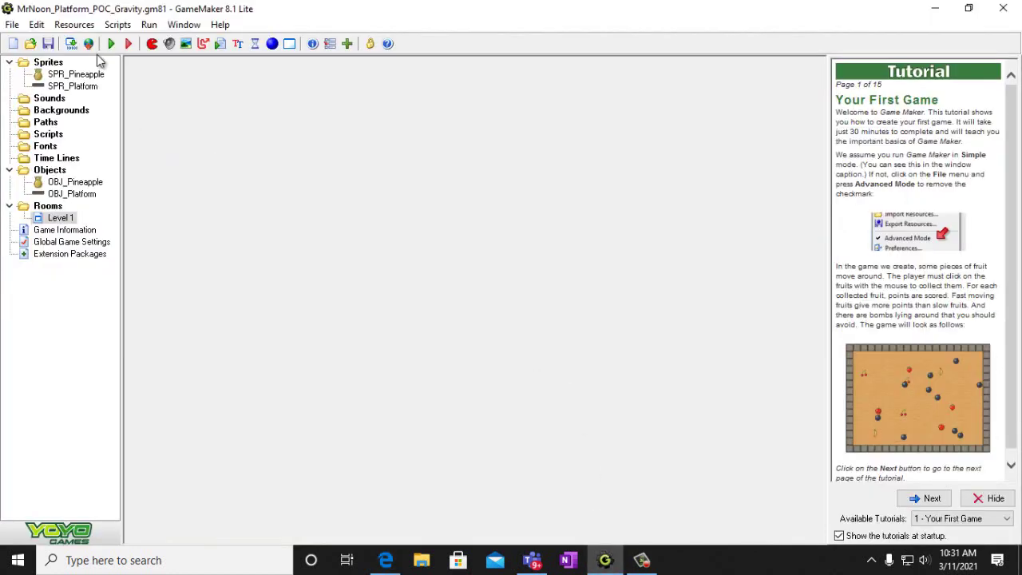
{"action": "left_click", "coordinate": [12, 25]}
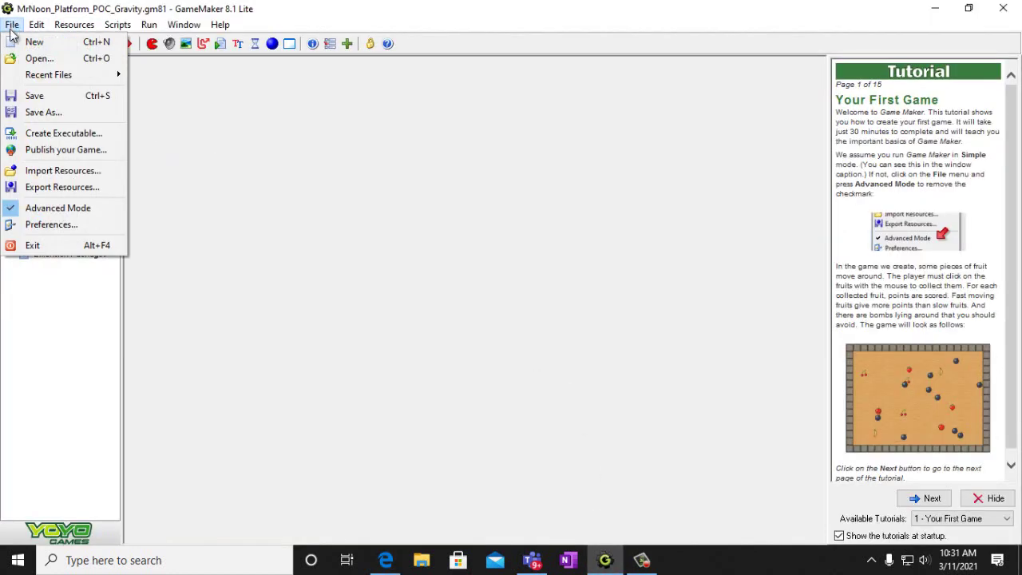
{"action": "left_click", "coordinate": [32, 112]}
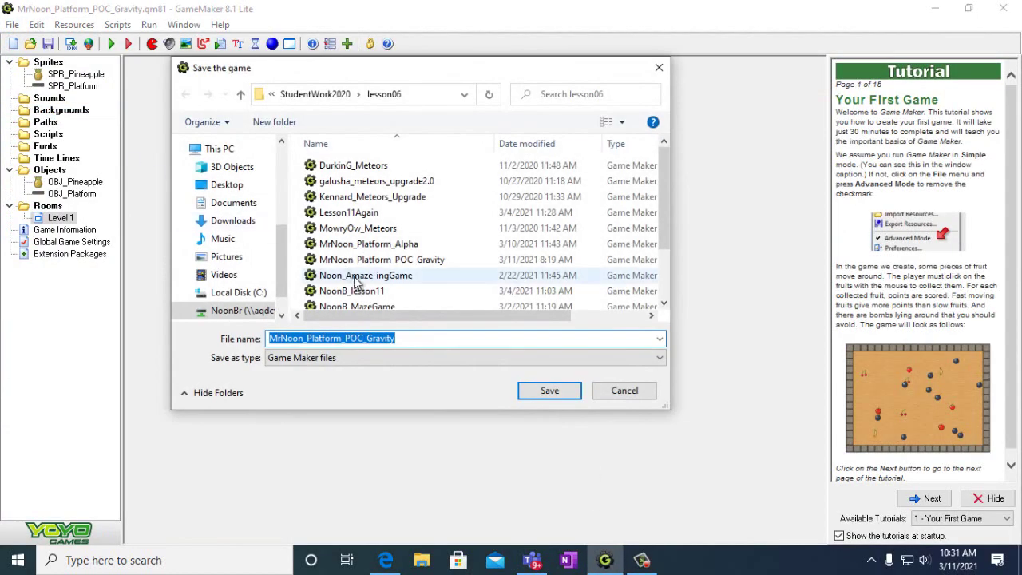
{"action": "left_click", "coordinate": [410, 339]}
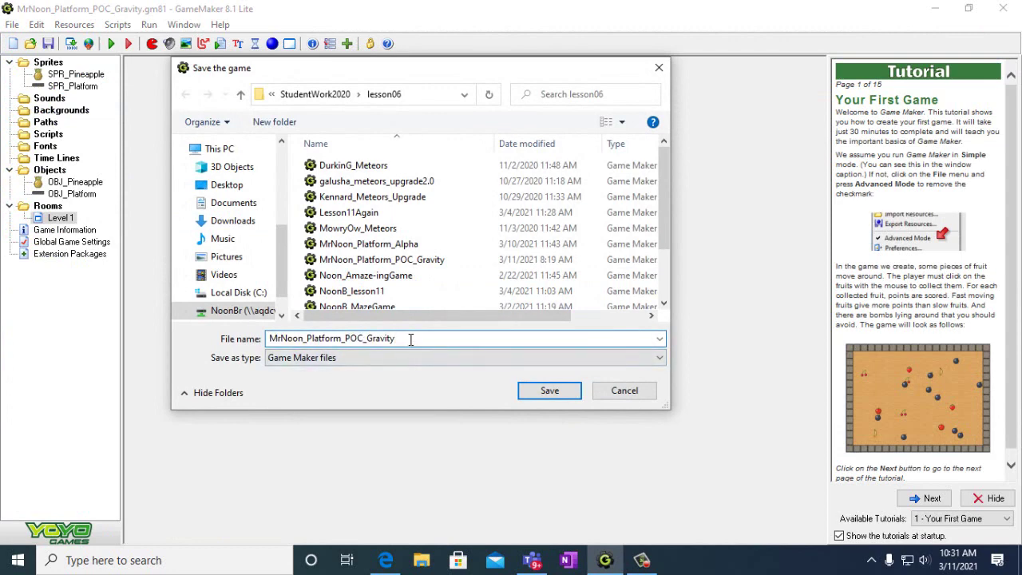
{"action": "key", "text": "BackSpace"}
{"action": "key", "text": "BackSpace"}
{"action": "key", "text": "BackSpace"}
{"action": "key", "text": "BackSpace"}
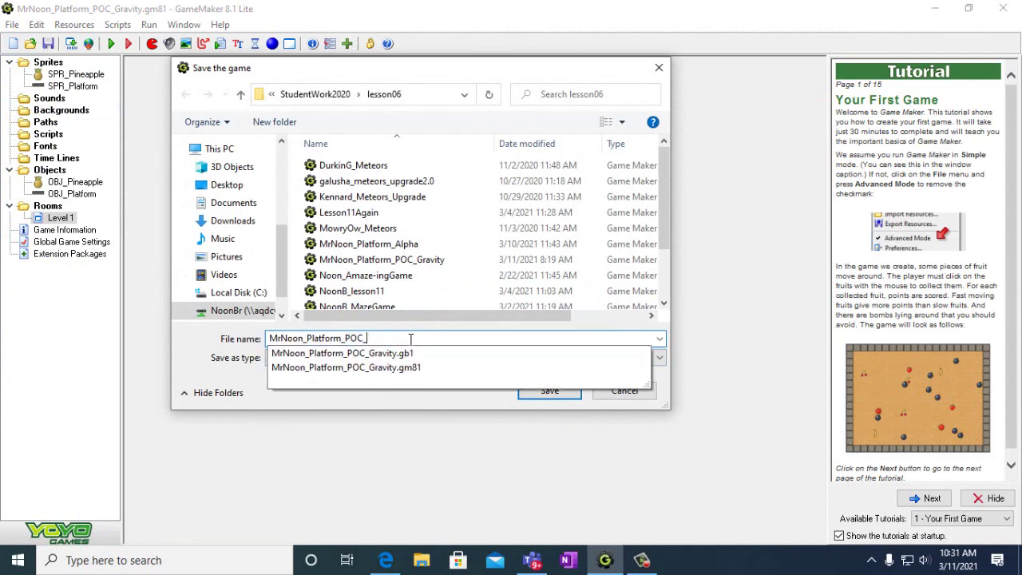
{"action": "type", "text": "Jumping"}
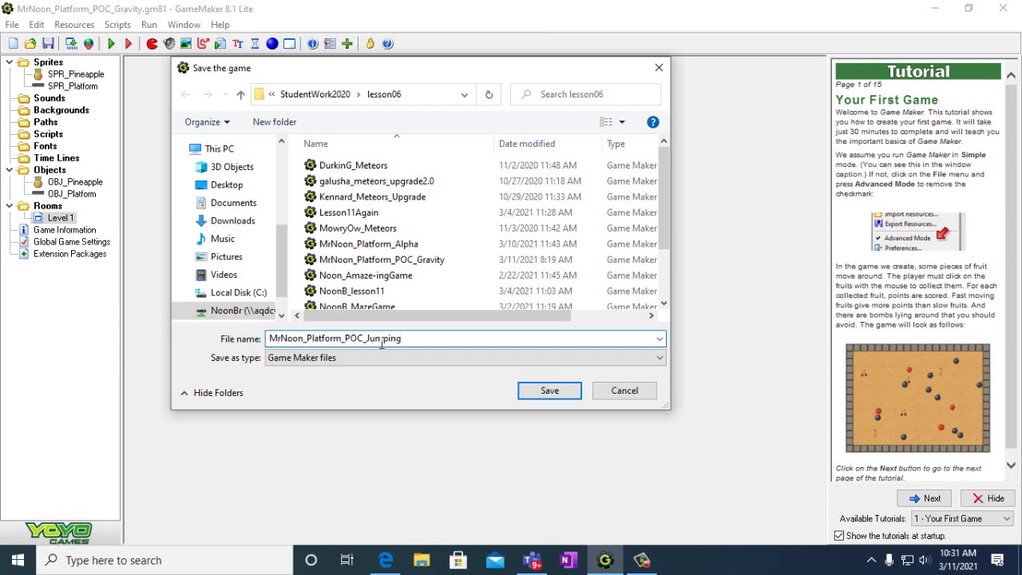
{"action": "left_click", "coordinate": [524, 392]}
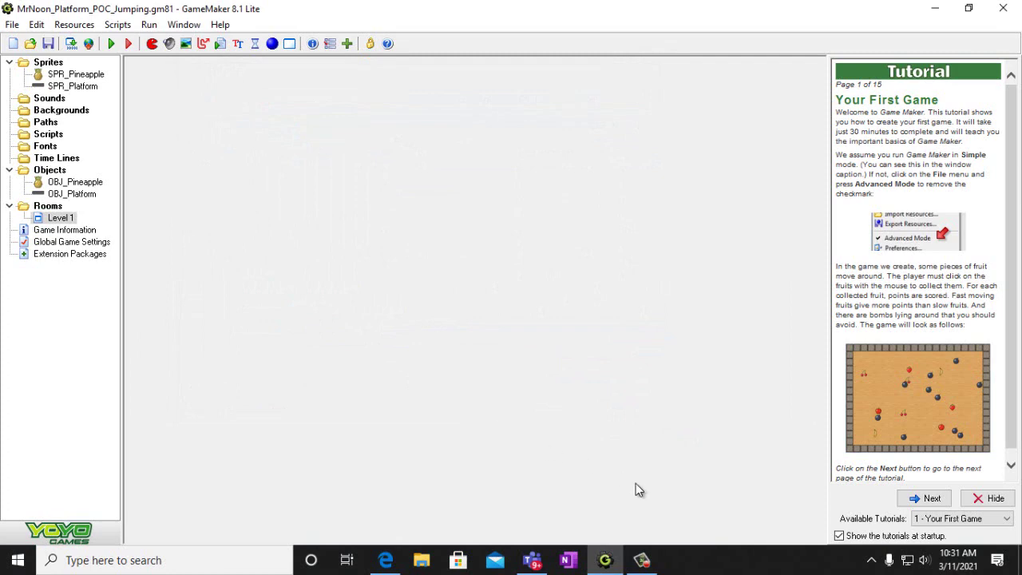
Check the handout in the browser, return to GameMaker and add a Space key press event to OBJ_Pineapple
{"action": "left_click", "coordinate": [385, 560]}
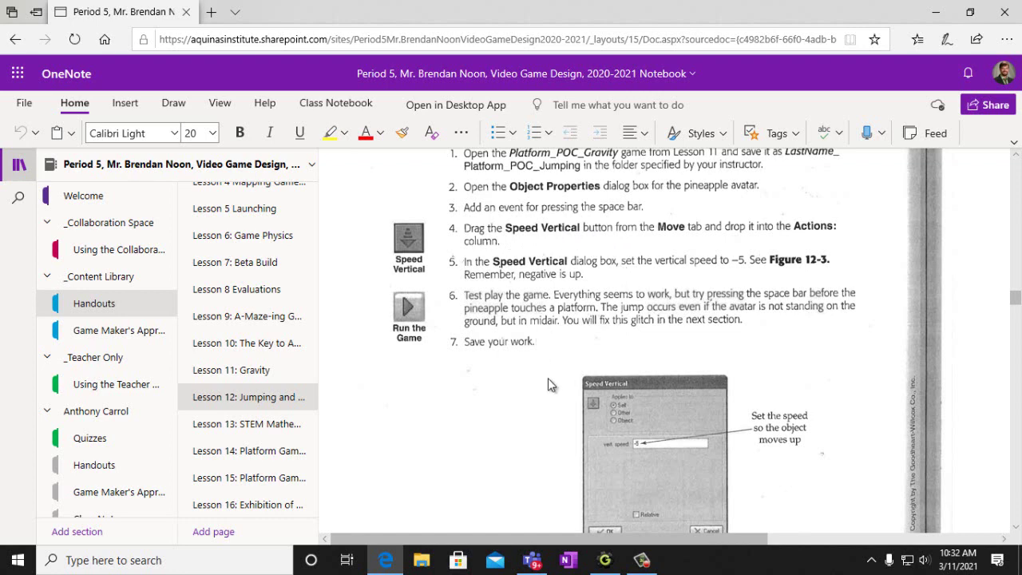
{"action": "left_click", "coordinate": [605, 560]}
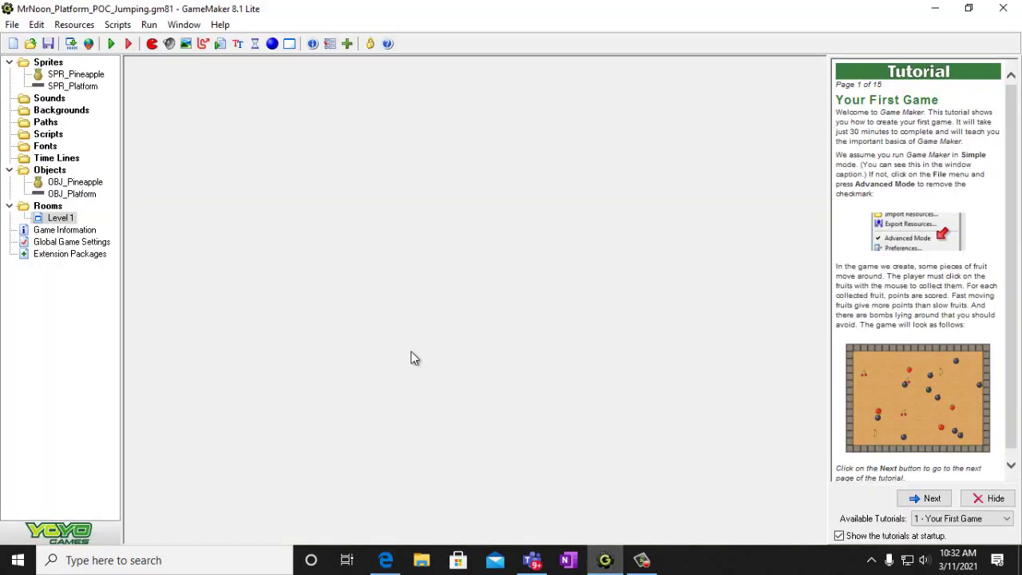
{"action": "double_click", "coordinate": [94, 183]}
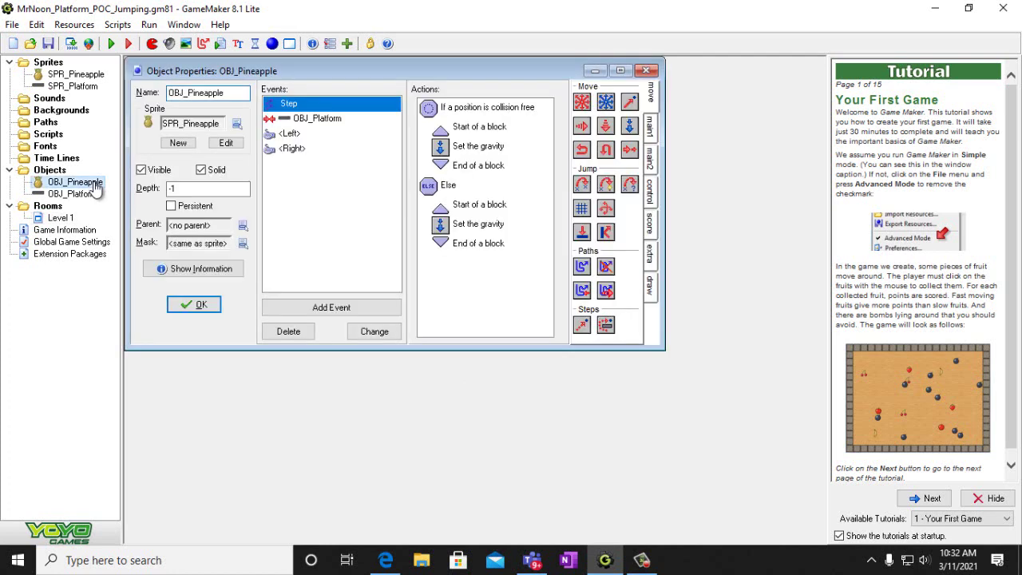
{"action": "left_click", "coordinate": [325, 316]}
{"action": "left_click", "coordinate": [549, 279]}
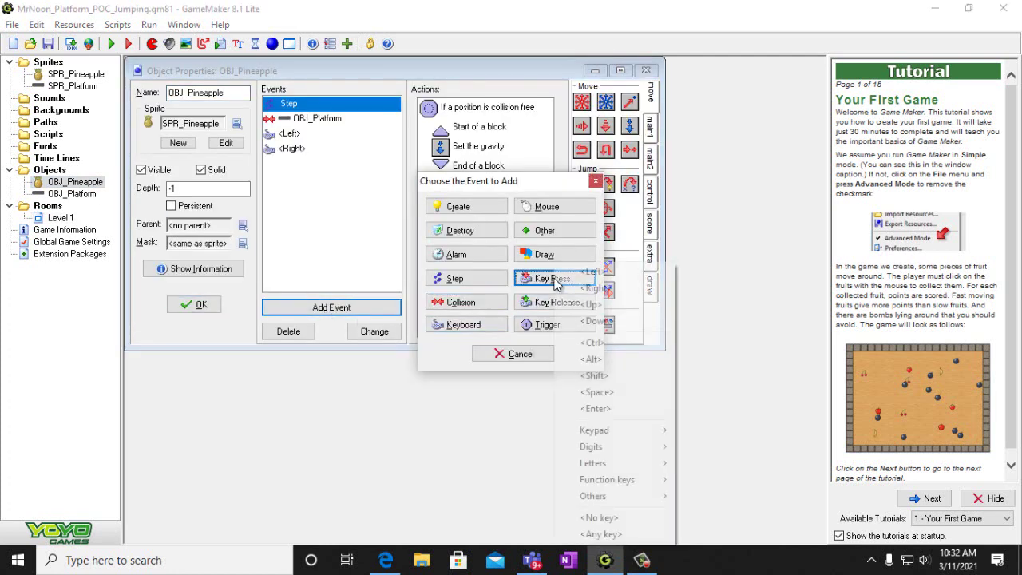
{"action": "left_click", "coordinate": [615, 392]}
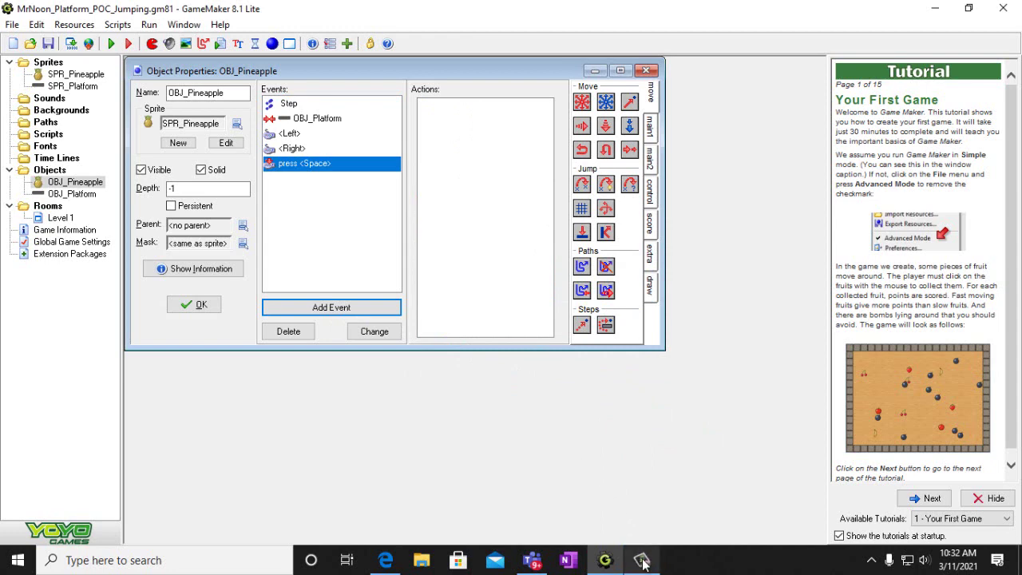
Add a Speed Vertical action with vertical speed -5 to the pineapple's Space press event and accept the object's properties
{"action": "left_click", "coordinate": [398, 564]}
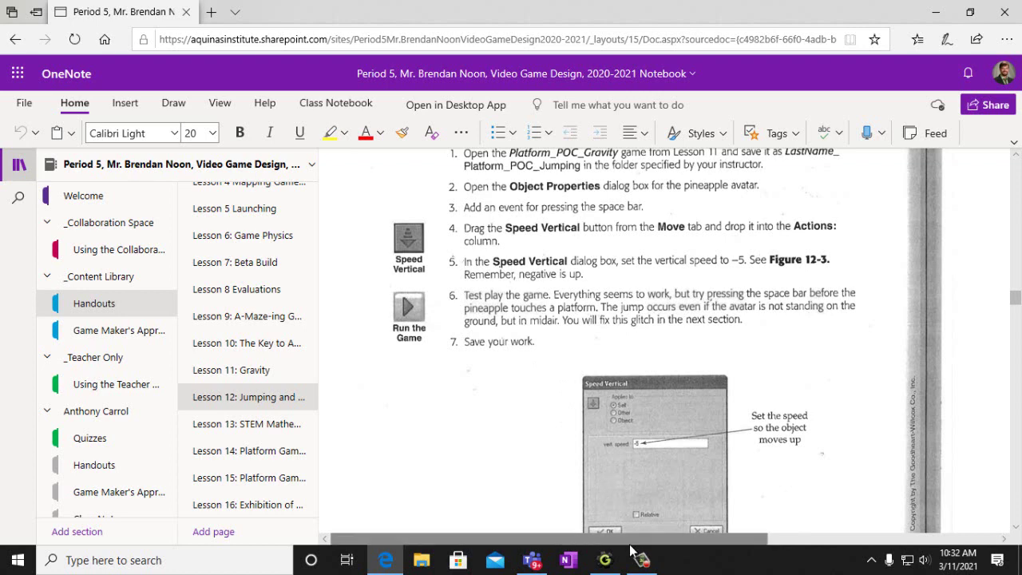
{"action": "left_click", "coordinate": [605, 560]}
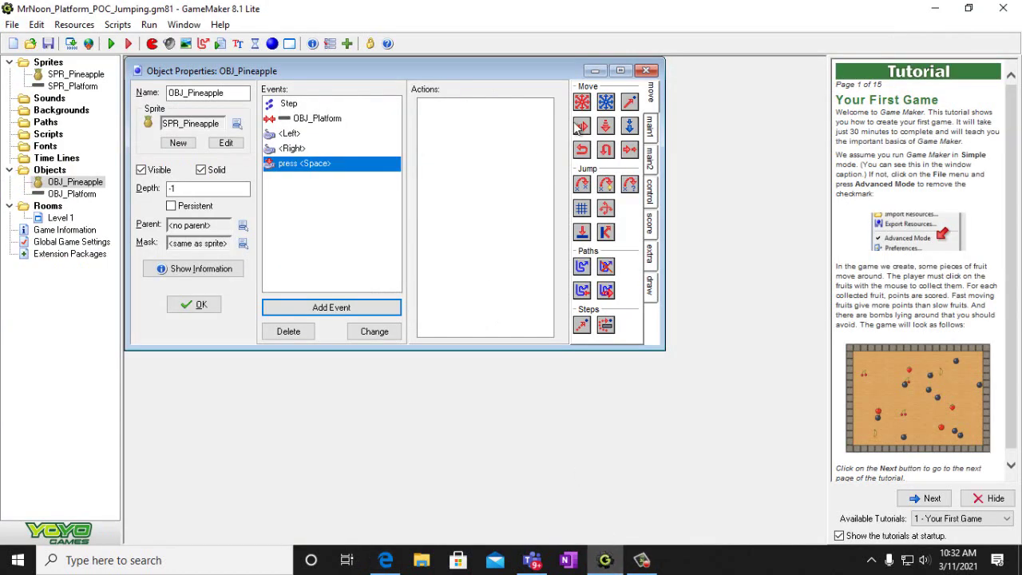
{"action": "left_click_drag", "start_coordinate": [605, 127], "coordinate": [492, 142]}
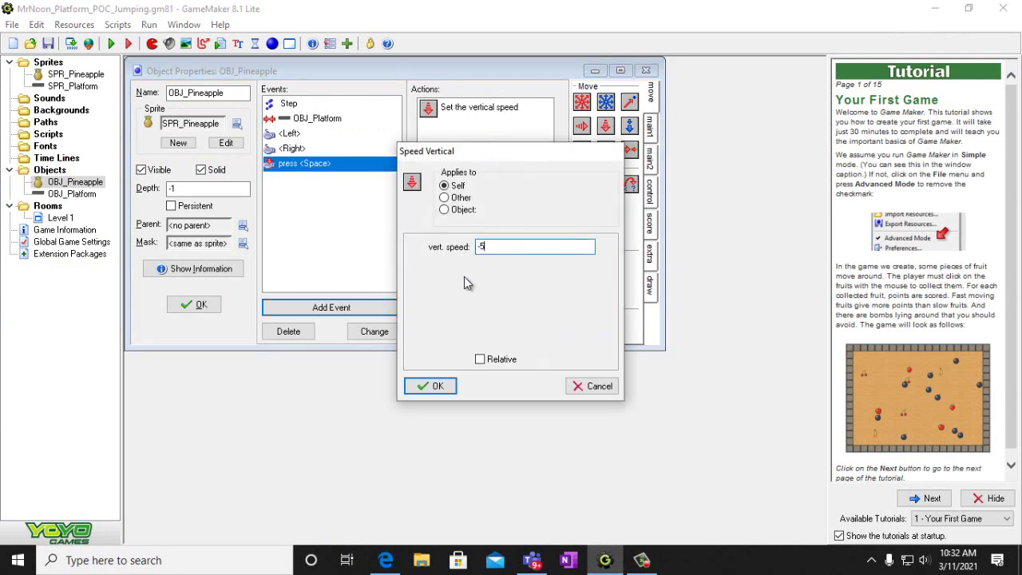
{"action": "left_click", "coordinate": [430, 387]}
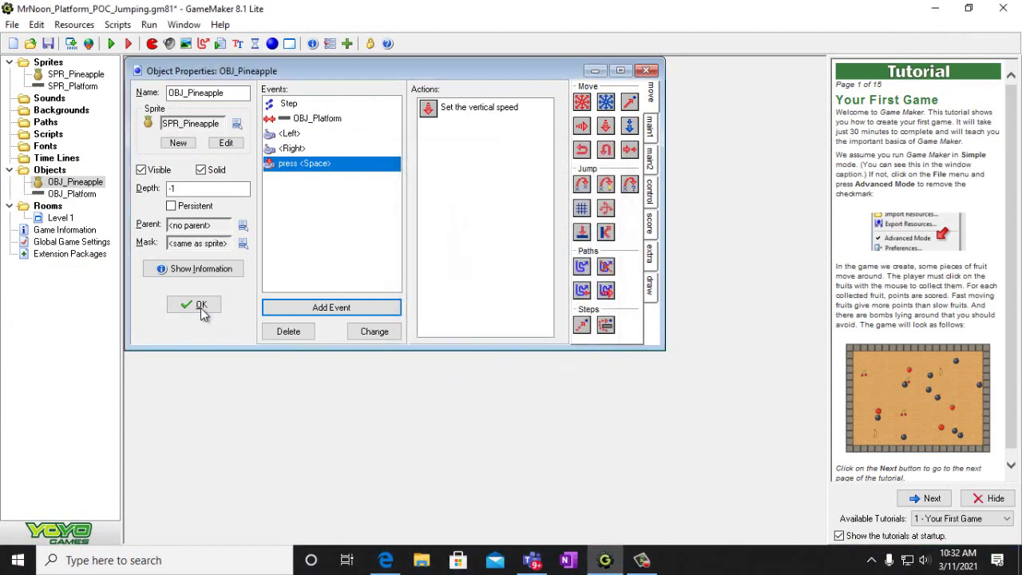
{"action": "left_click", "coordinate": [200, 306]}
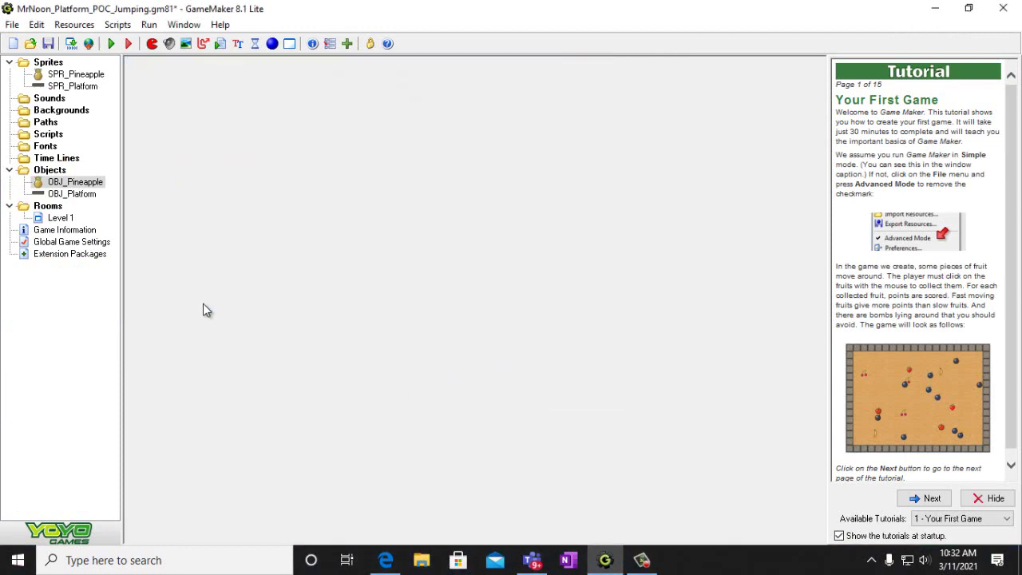
Run the game, test moving and jumping with the pineapple across the platforms, including midair jumps, and close the game
{"action": "left_click", "coordinate": [111, 43]}
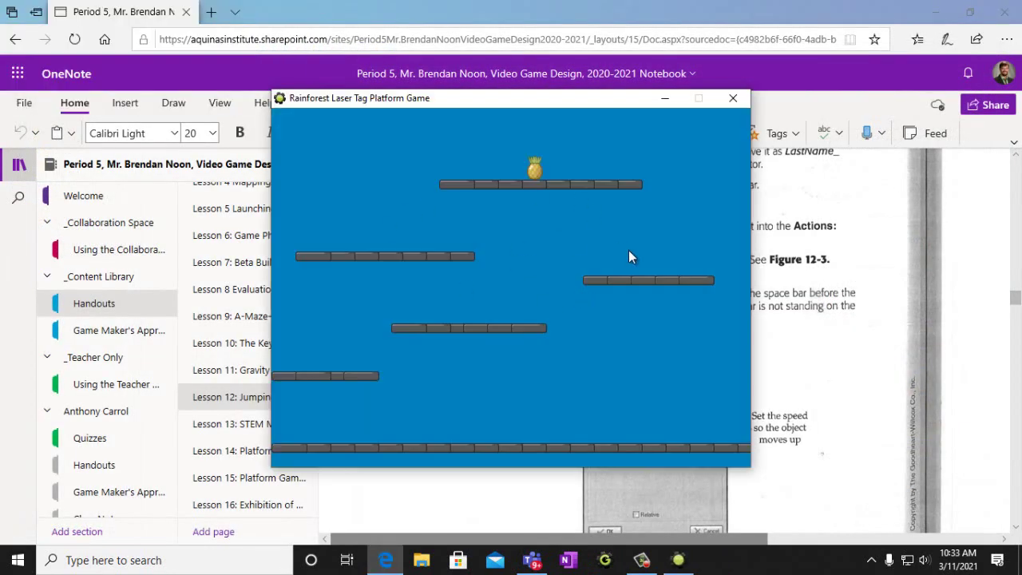
{"action": "key", "text": "Left"}
{"action": "key", "text": "Right"}
{"action": "key", "text": "space"}
{"action": "key", "text": "Left"}
{"action": "key", "text": "Left"}
{"action": "key", "text": "space"}
{"action": "key", "text": "Right"}
{"action": "key", "text": "space"}
{"action": "key", "text": "Right"}
{"action": "key", "text": "space"}
{"action": "key", "text": "space"}
{"action": "key", "text": "Left"}
{"action": "key", "text": "space"}
{"action": "key", "text": "space"}
{"action": "key", "text": "Right"}
{"action": "key", "text": "Left"}
{"action": "key", "text": "Right"}
{"action": "key", "text": "space"}
{"action": "key", "text": "space"}
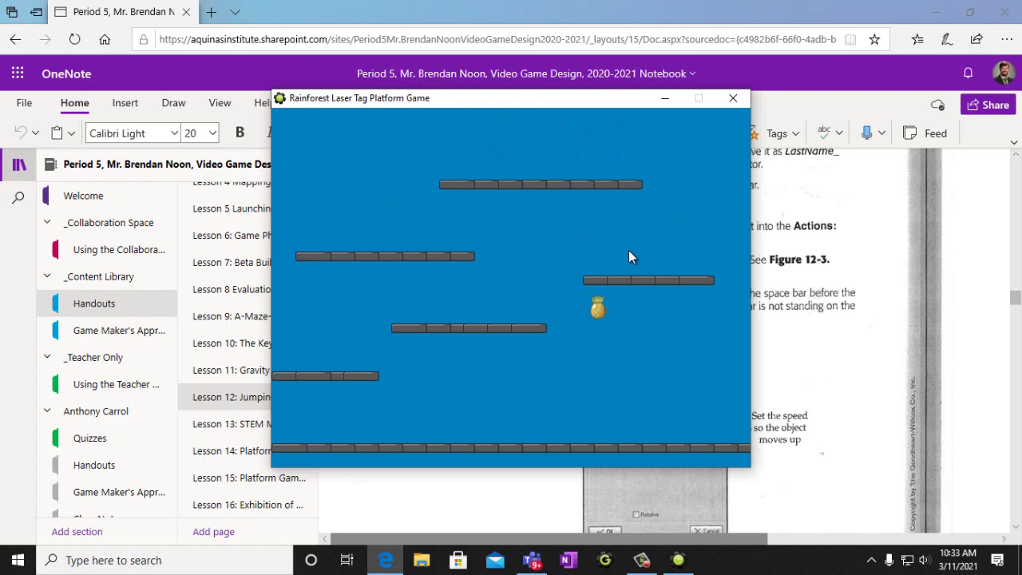
{"action": "key", "text": "Left"}
{"action": "key", "text": "space"}
{"action": "key", "text": "space"}
{"action": "key", "text": "Left"}
{"action": "key", "text": "space"}
{"action": "key", "text": "space"}
{"action": "key", "text": "space"}
{"action": "key", "text": "Right"}
{"action": "key", "text": "space"}
{"action": "key", "text": "space"}
{"action": "key", "text": "space"}
{"action": "key", "text": "Left"}
{"action": "key", "text": "space"}
{"action": "left_click", "coordinate": [733, 97]}
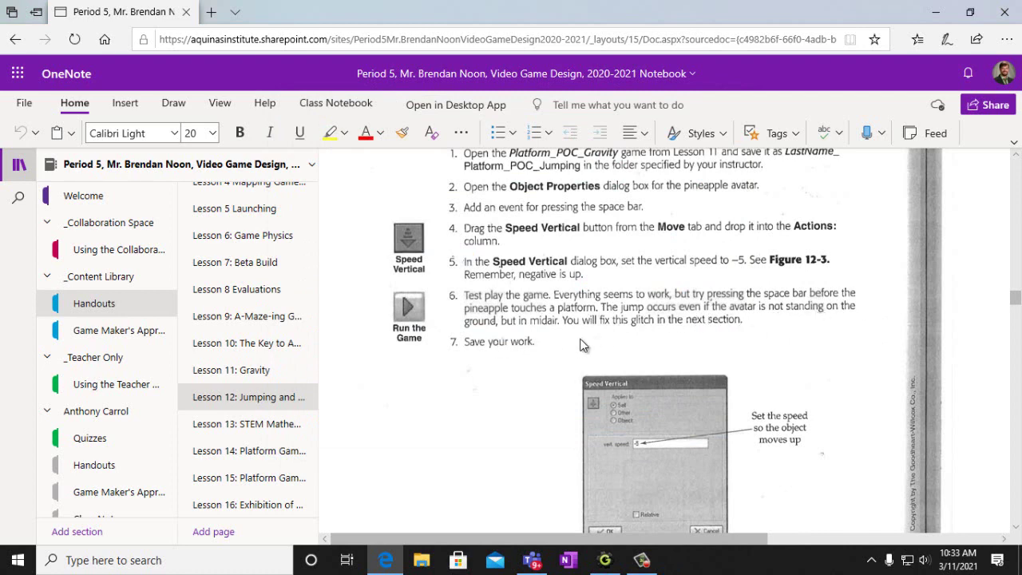
Read the handout's Platform Jump steps, switch to GameMaker and add a Start Block action to OBJ_Pineapple's Space press event
{"action": "scroll", "coordinate": [632, 338], "scroll_direction": "down", "scroll_amount": 5}
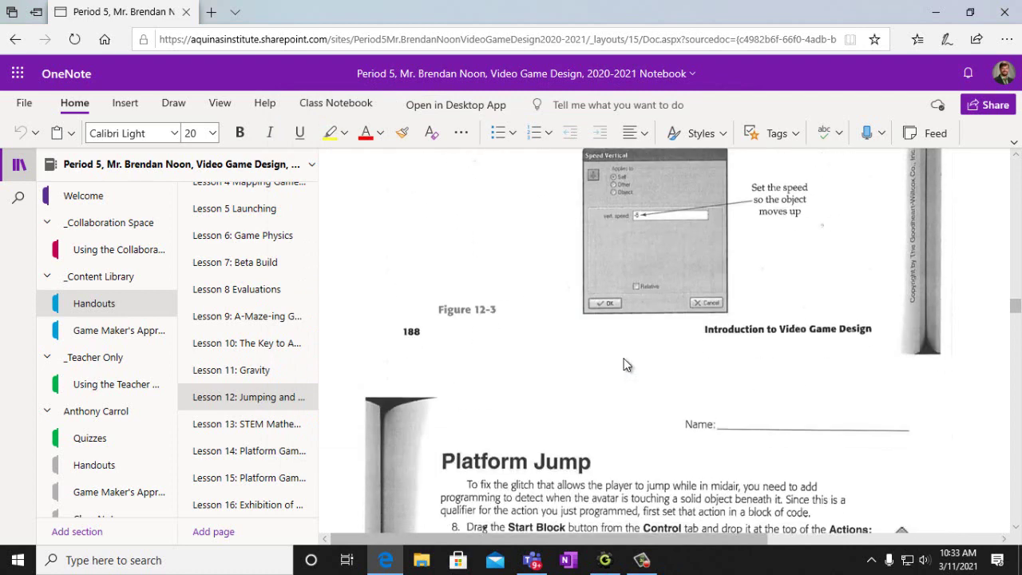
{"action": "scroll", "coordinate": [625, 364], "scroll_direction": "down", "scroll_amount": 1}
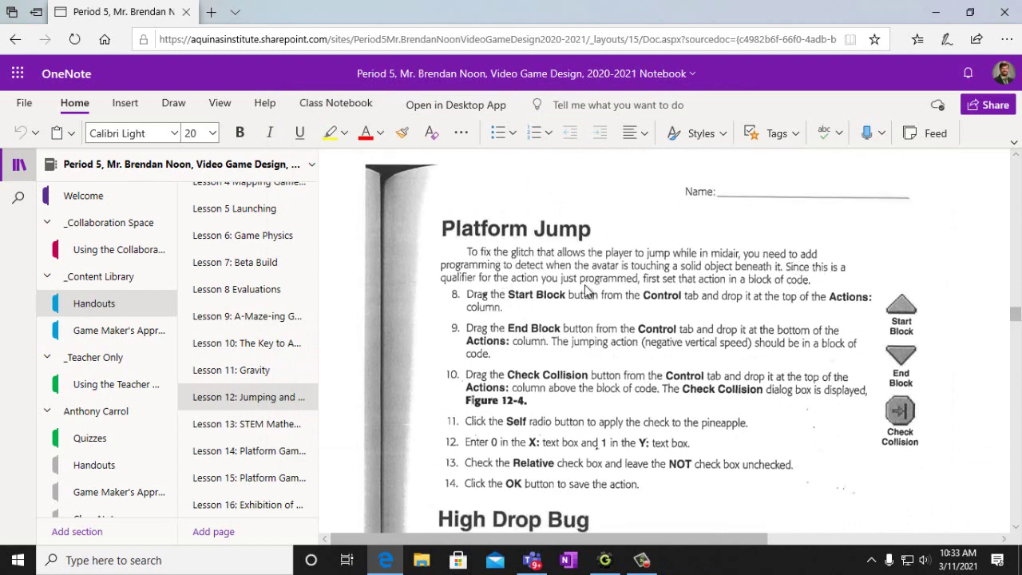
{"action": "scroll", "coordinate": [617, 319], "scroll_direction": "down", "scroll_amount": 6}
{"action": "scroll", "coordinate": [615, 339], "scroll_direction": "down", "scroll_amount": 2}
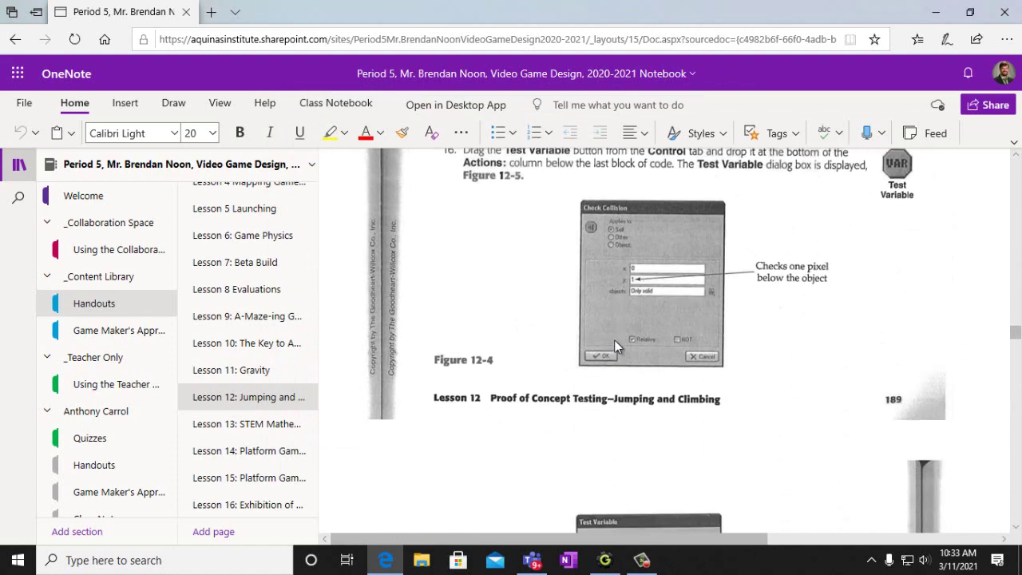
{"action": "scroll", "coordinate": [615, 339], "scroll_direction": "up", "scroll_amount": 7}
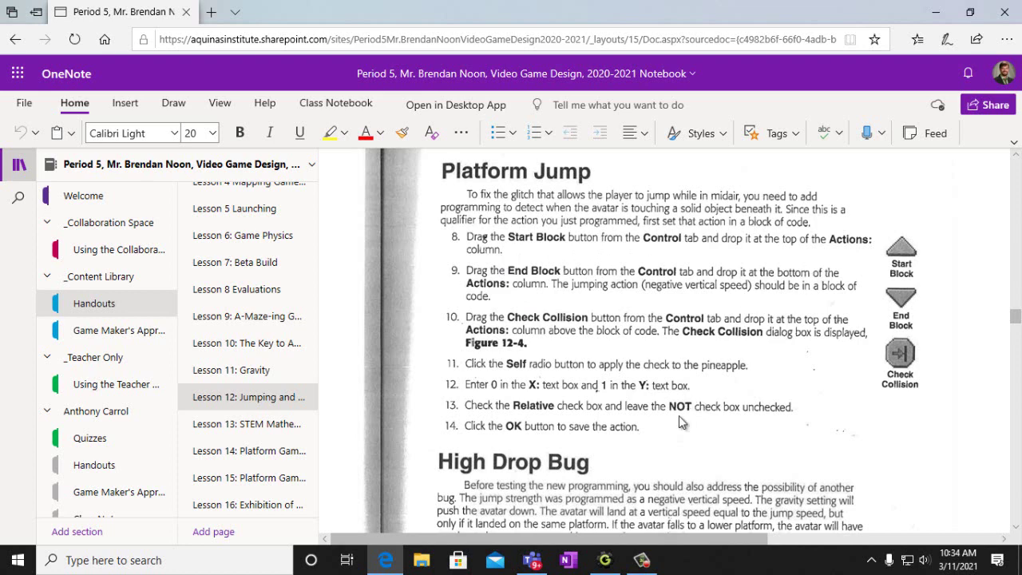
{"action": "left_click", "coordinate": [605, 559]}
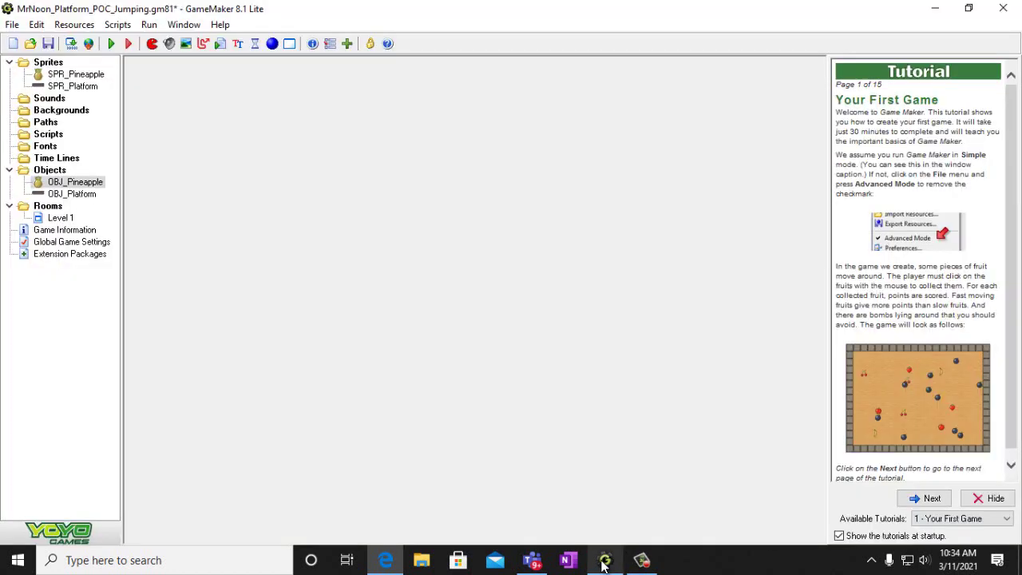
{"action": "double_click", "coordinate": [68, 186]}
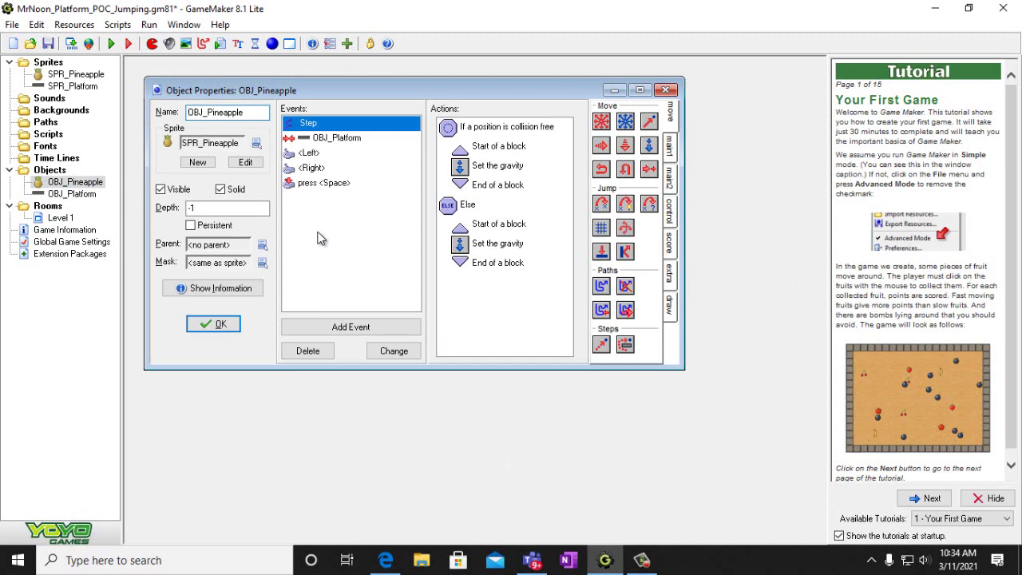
{"action": "left_click", "coordinate": [323, 184]}
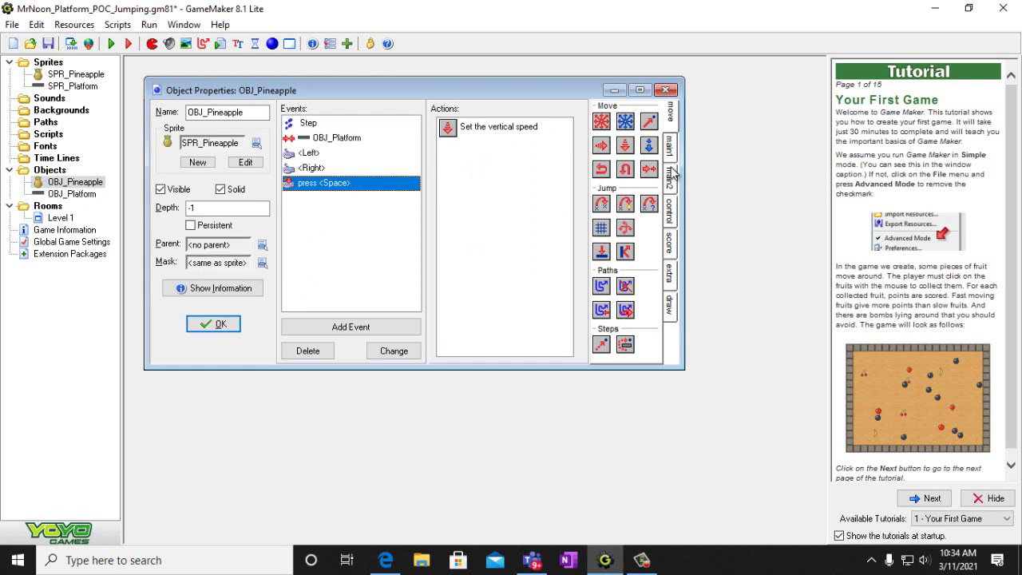
{"action": "left_click", "coordinate": [672, 210]}
{"action": "left_click_drag", "start_coordinate": [510, 196], "coordinate": [511, 244]}
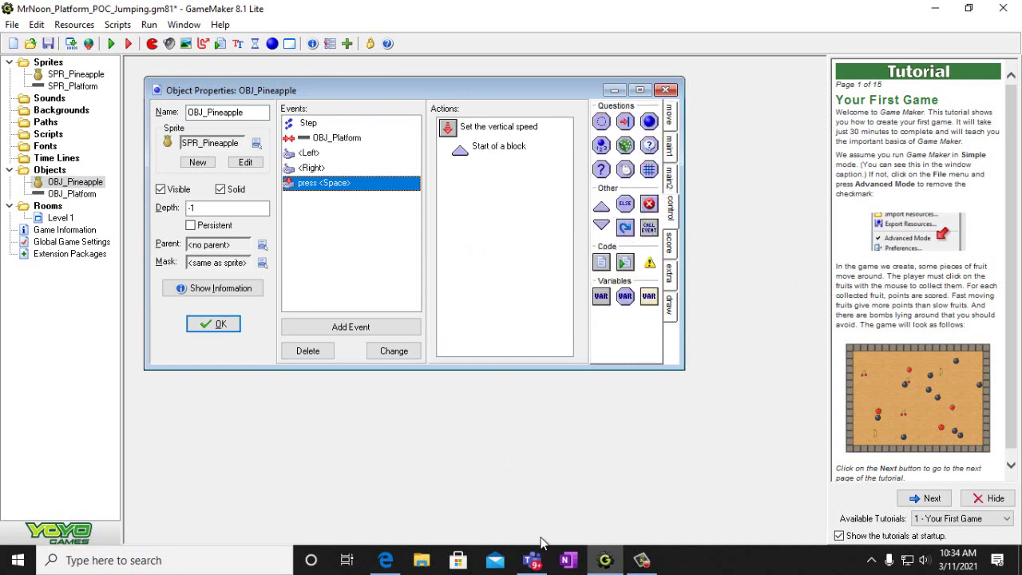
Consult the handout and add a Check Collision action above the Space press event's actions, with Relative enabled and y set to 1
{"action": "left_click", "coordinate": [604, 562]}
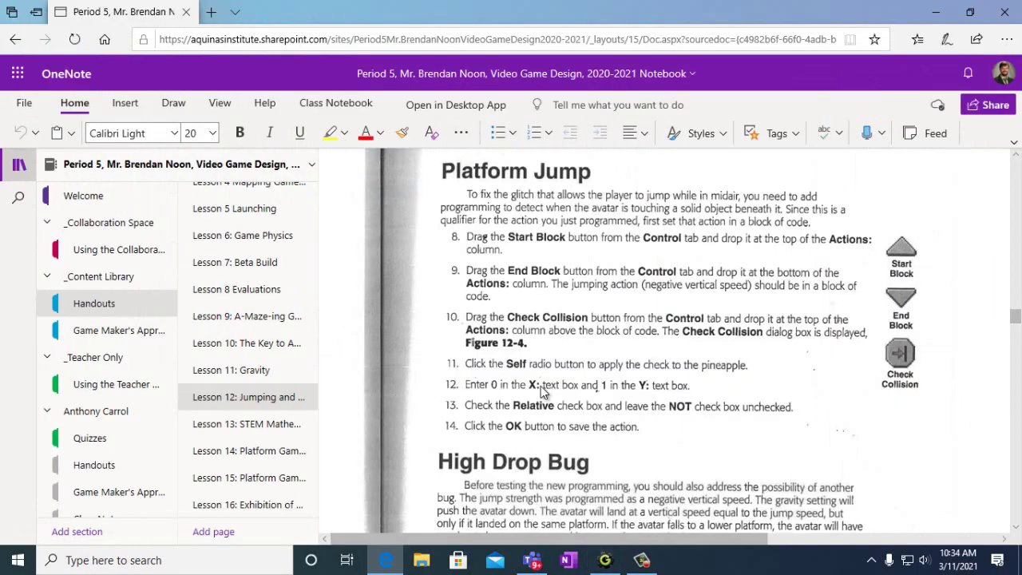
{"action": "scroll", "coordinate": [512, 267], "scroll_direction": "up", "scroll_amount": 1}
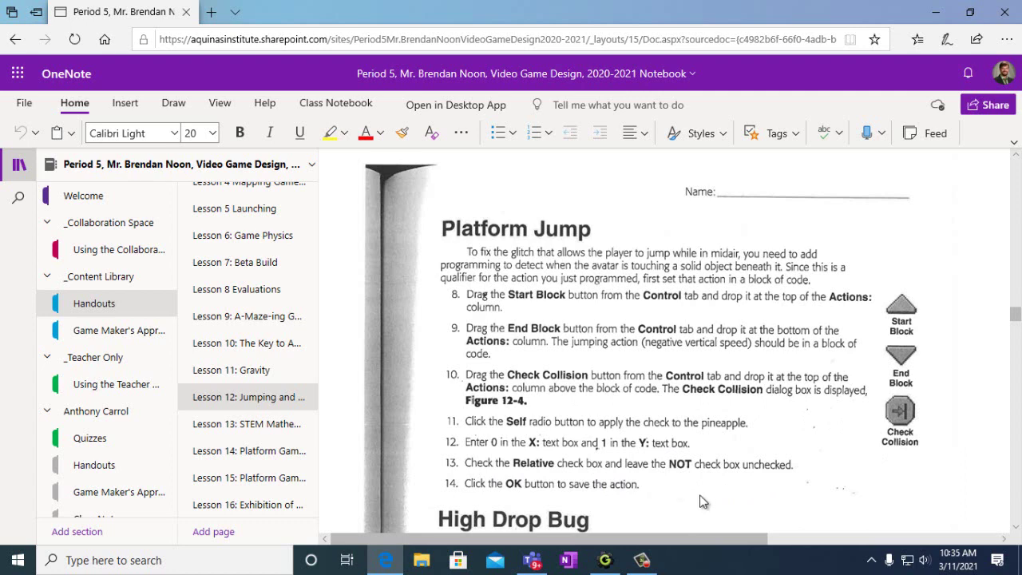
{"action": "left_click", "coordinate": [604, 560]}
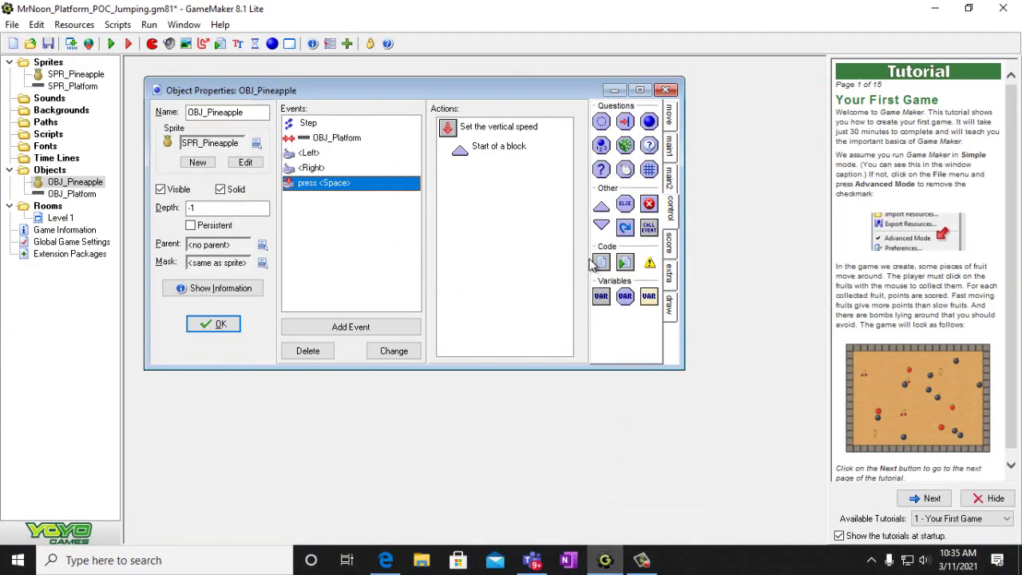
{"action": "left_click_drag", "start_coordinate": [627, 120], "coordinate": [483, 129]}
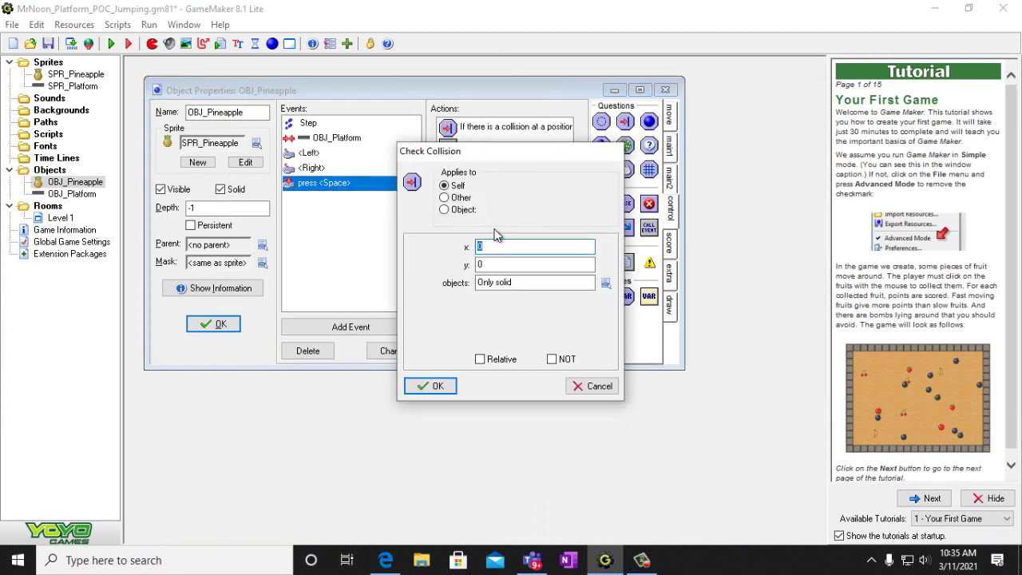
{"action": "left_click", "coordinate": [480, 359]}
{"action": "left_click", "coordinate": [387, 561]}
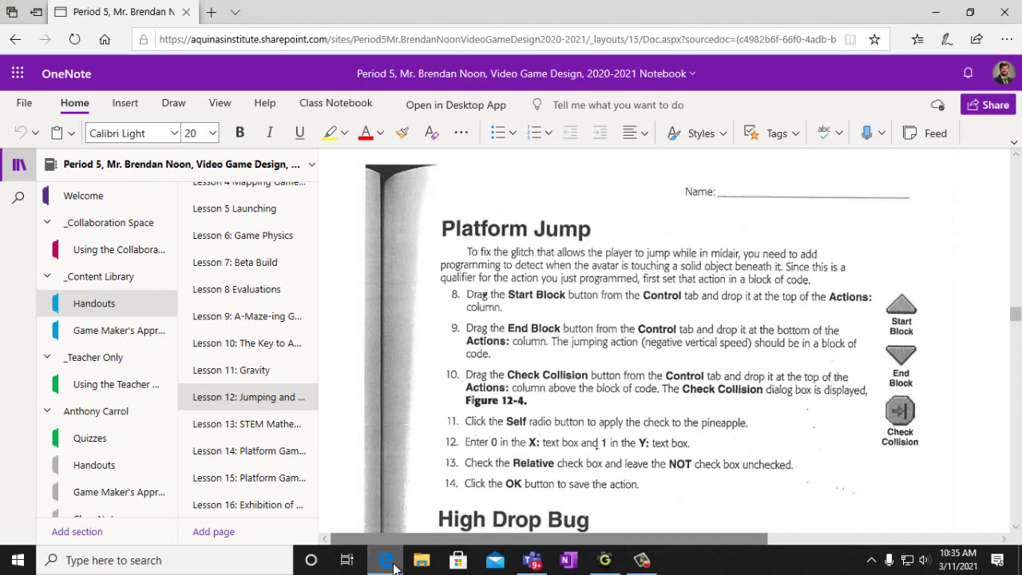
{"action": "left_click", "coordinate": [392, 562]}
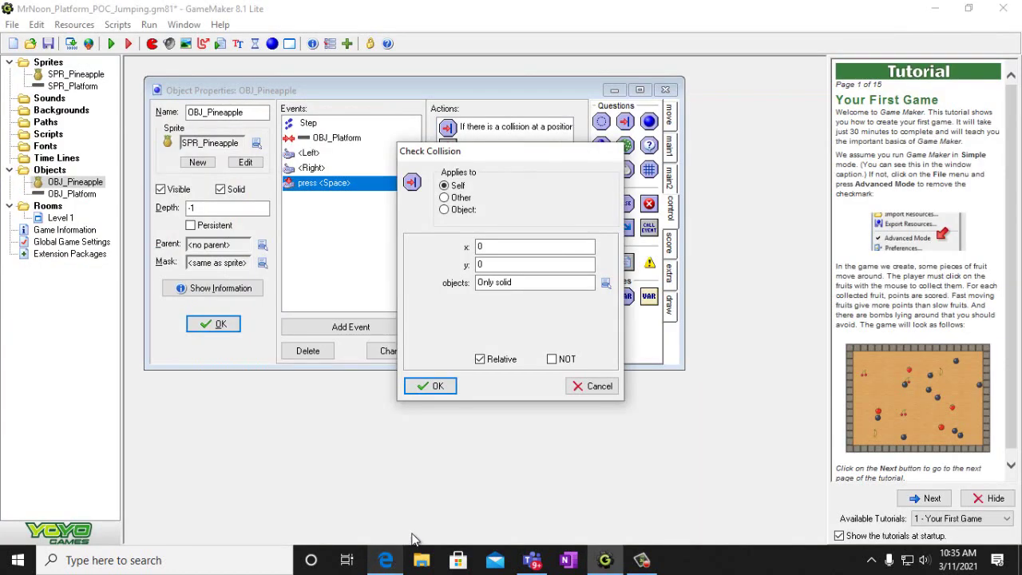
{"action": "left_click", "coordinate": [492, 263]}
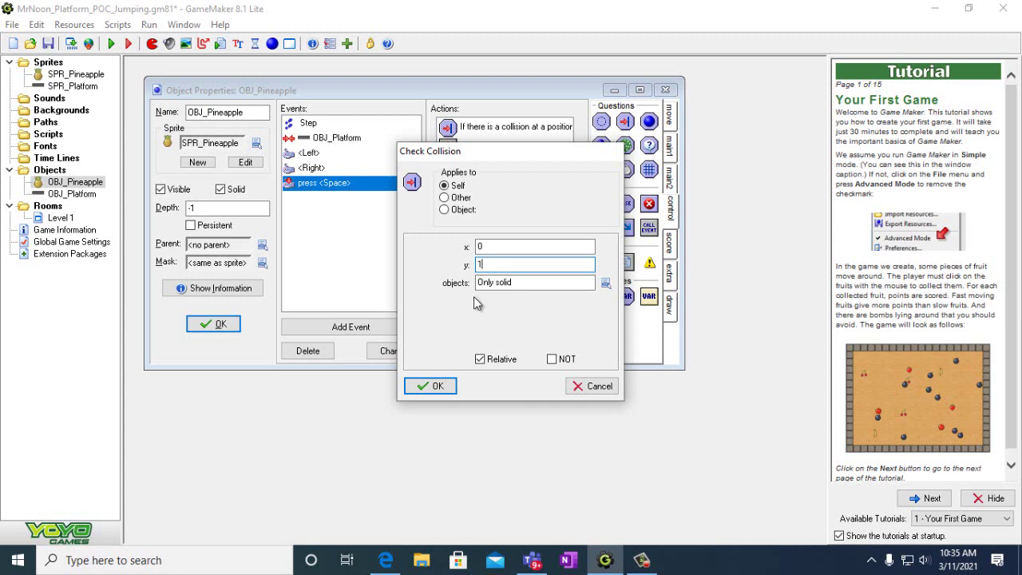
Compare the Check Collision settings with the handout's Figure 12-4, return to GameMaker and accept the action
{"action": "left_click", "coordinate": [390, 562]}
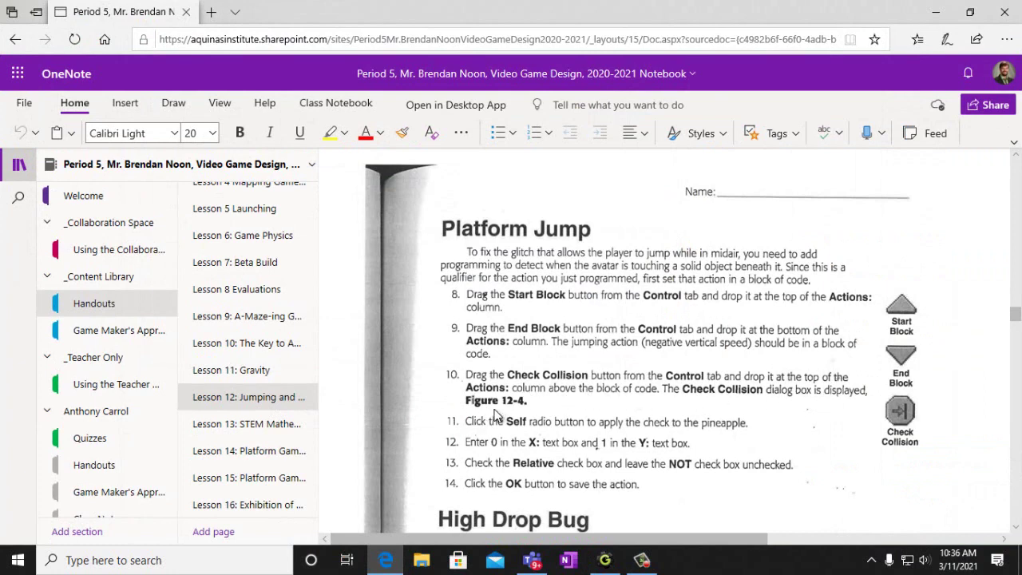
{"action": "scroll", "coordinate": [575, 483], "scroll_direction": "down", "scroll_amount": 3}
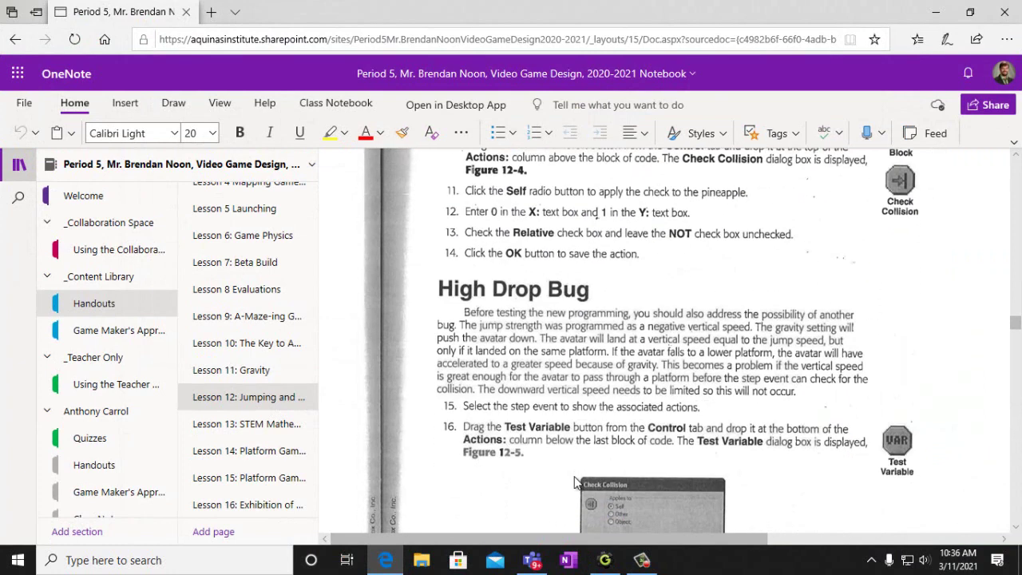
{"action": "scroll", "coordinate": [575, 483], "scroll_direction": "up", "scroll_amount": 6}
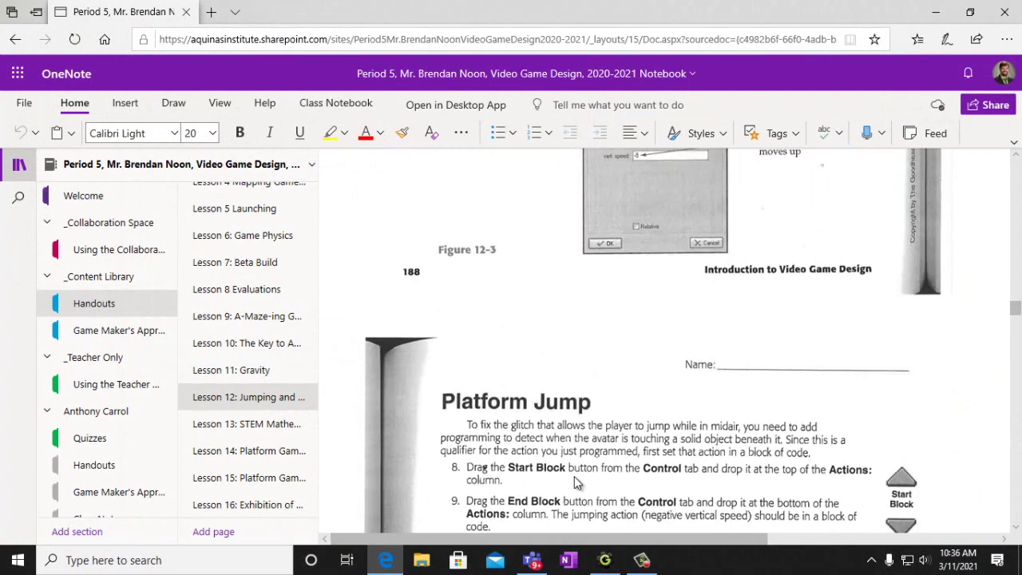
{"action": "scroll", "coordinate": [574, 476], "scroll_direction": "down", "scroll_amount": 9}
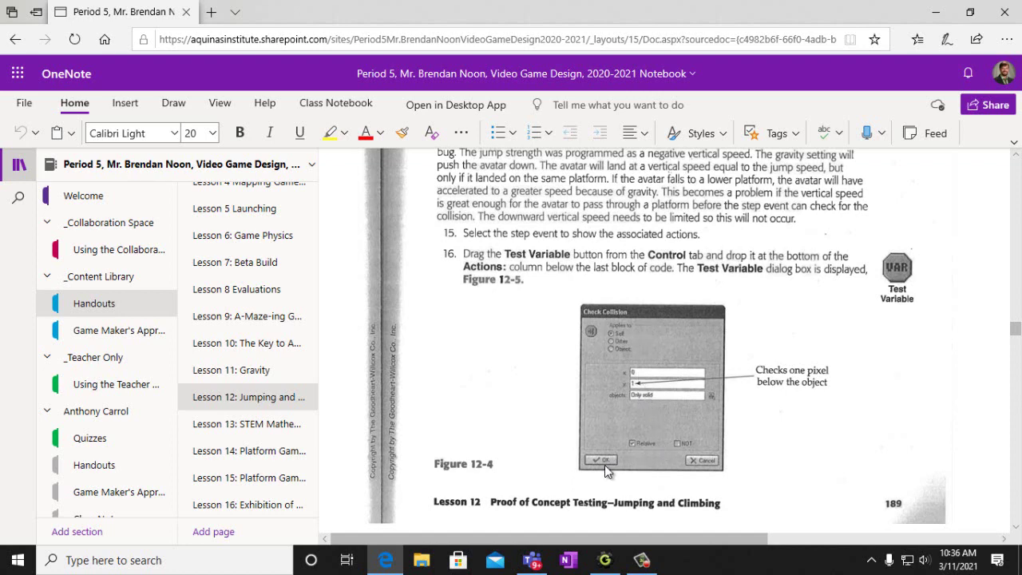
{"action": "scroll", "coordinate": [809, 382], "scroll_direction": "up", "scroll_amount": 2}
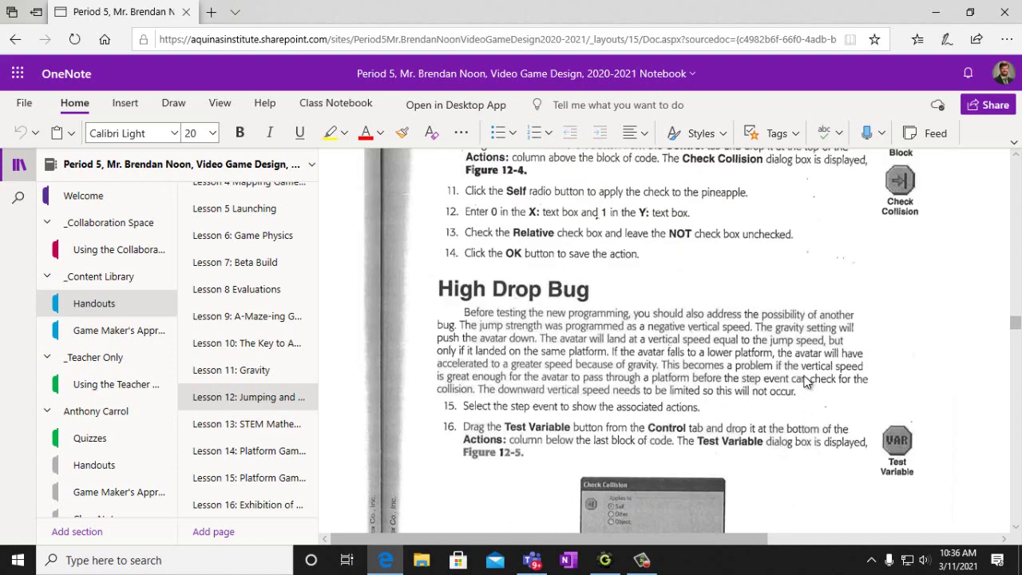
{"action": "scroll", "coordinate": [807, 382], "scroll_direction": "up", "scroll_amount": 2}
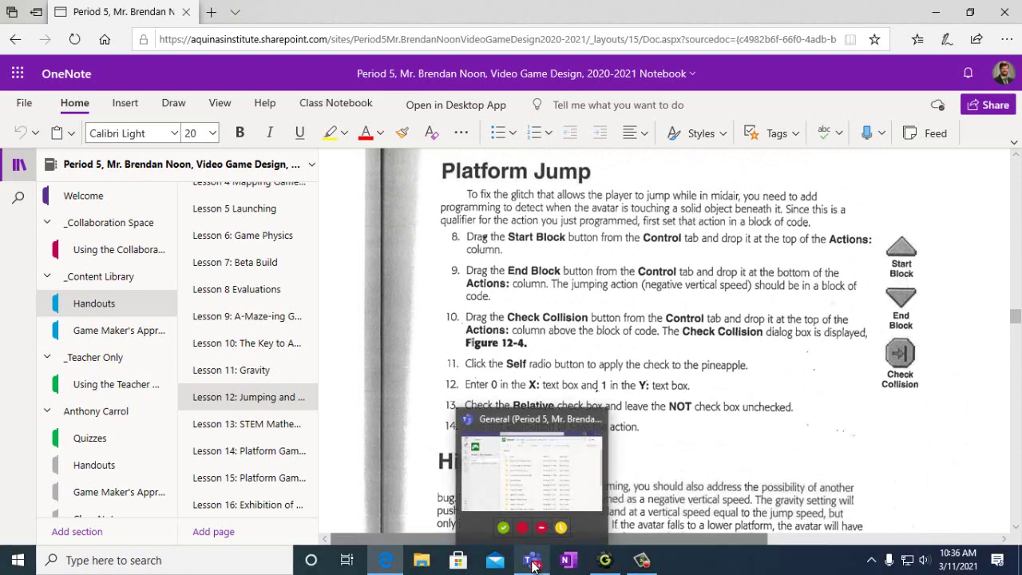
{"action": "left_click", "coordinate": [605, 560]}
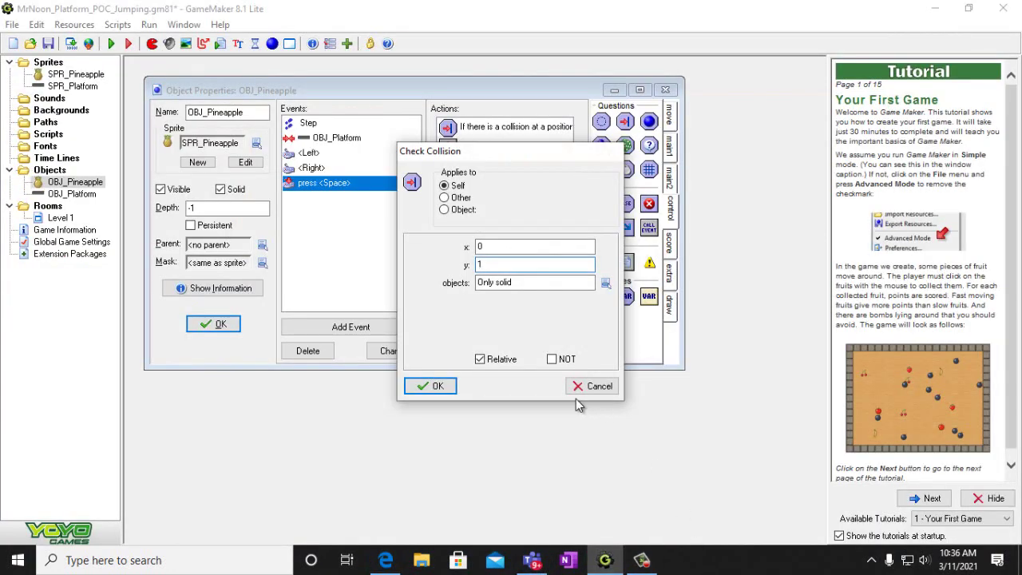
{"action": "left_click", "coordinate": [430, 386]}
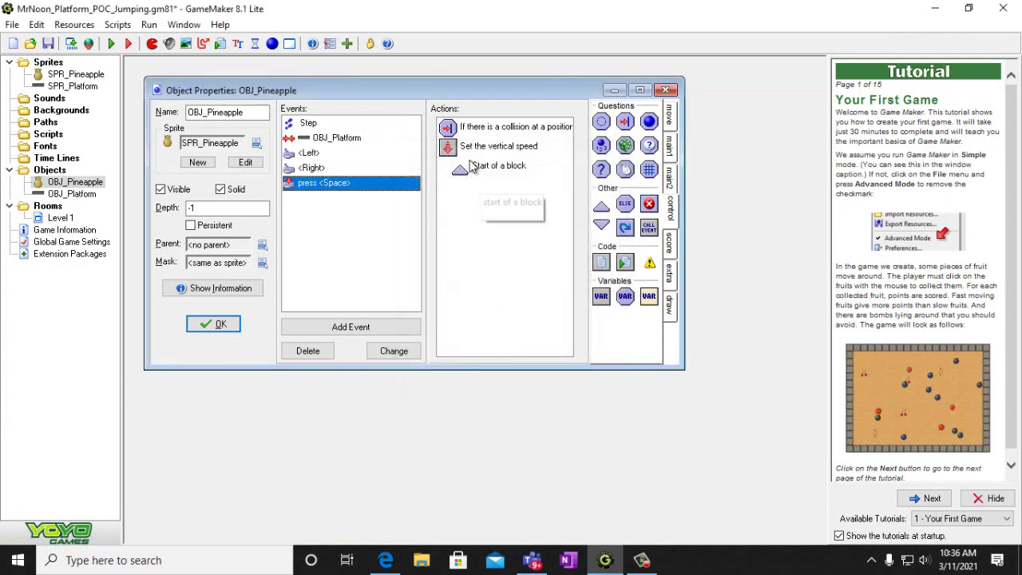
Enclose the vertical speed action between the Start Block and a new End Block, then accept the object's properties and save the game
{"action": "left_click_drag", "start_coordinate": [452, 145], "coordinate": [486, 191]}
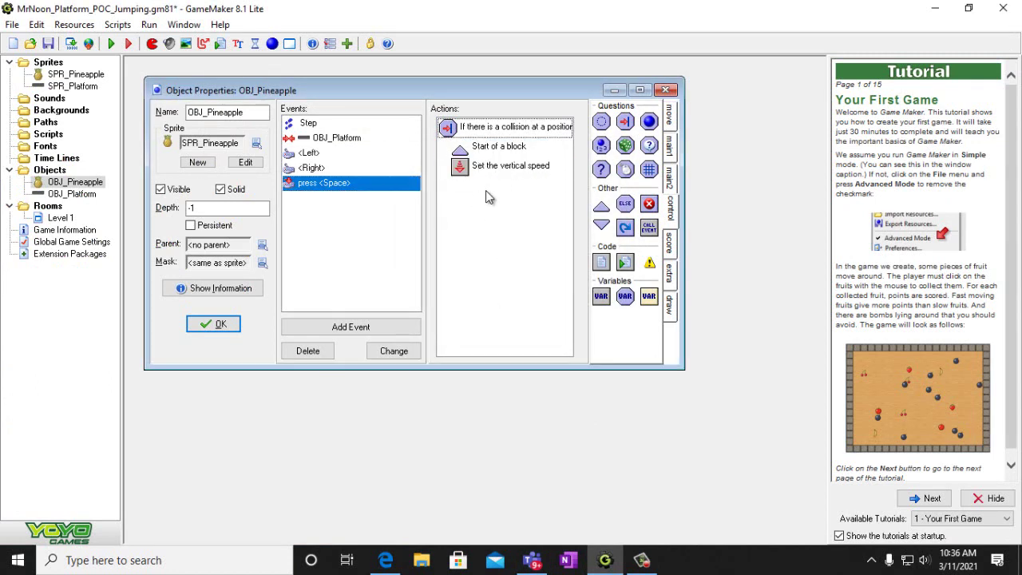
{"action": "left_click_drag", "start_coordinate": [603, 227], "coordinate": [506, 229]}
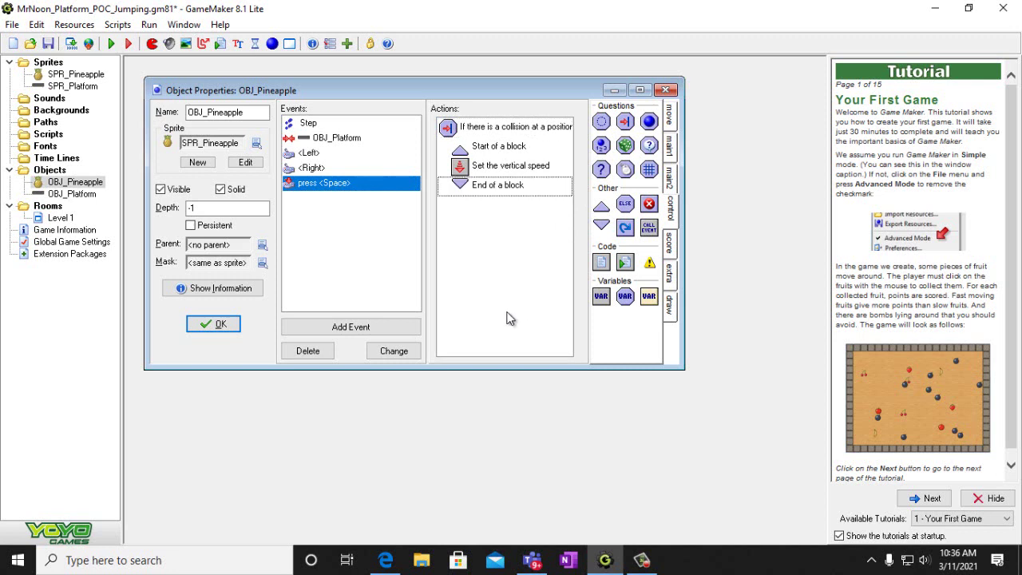
{"action": "left_click", "coordinate": [220, 324]}
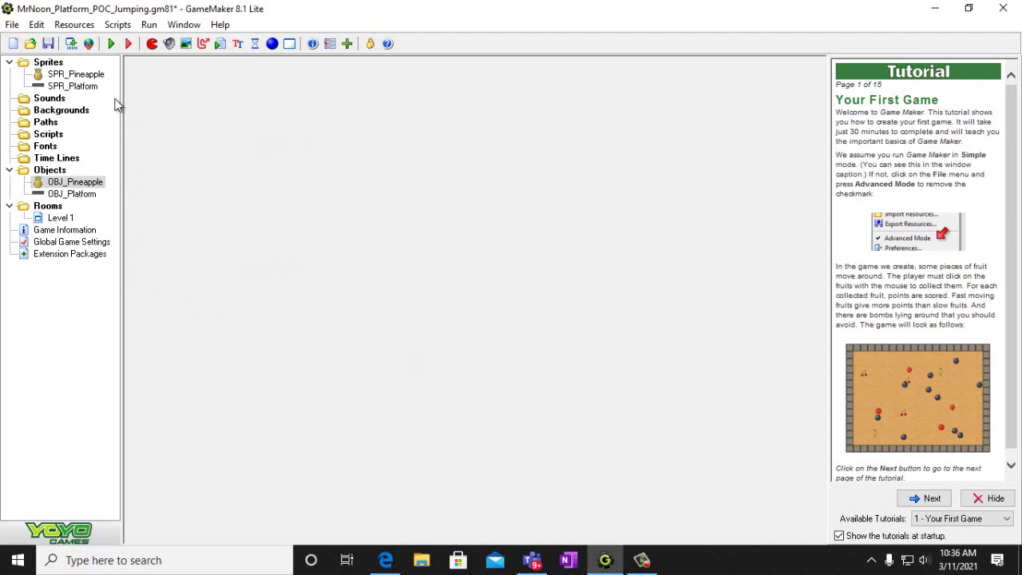
{"action": "left_click", "coordinate": [12, 25]}
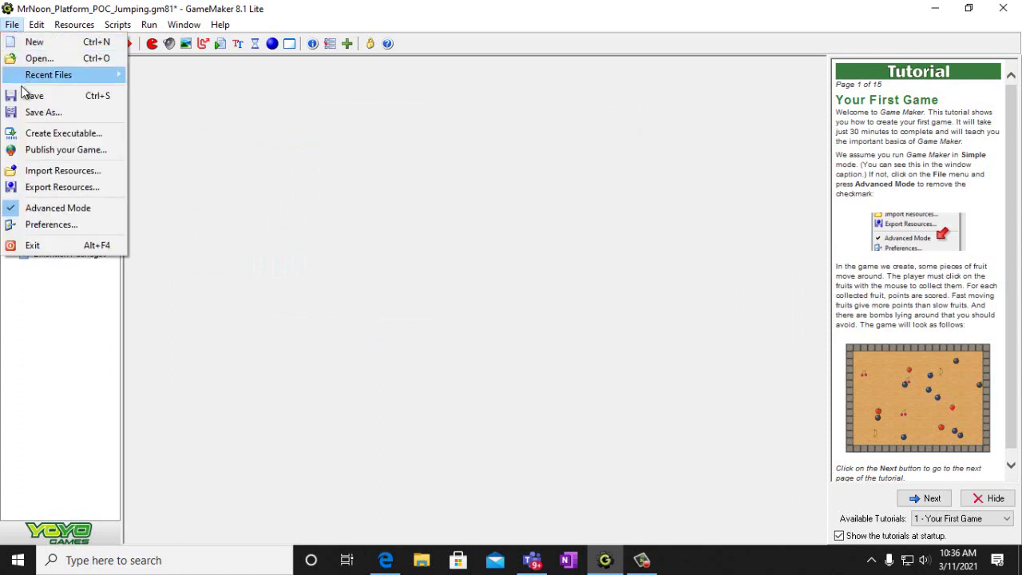
{"action": "left_click", "coordinate": [32, 95]}
Run the game, test whether the pineapple jumps only while standing on a platform, and close the game
{"action": "left_click", "coordinate": [112, 44]}
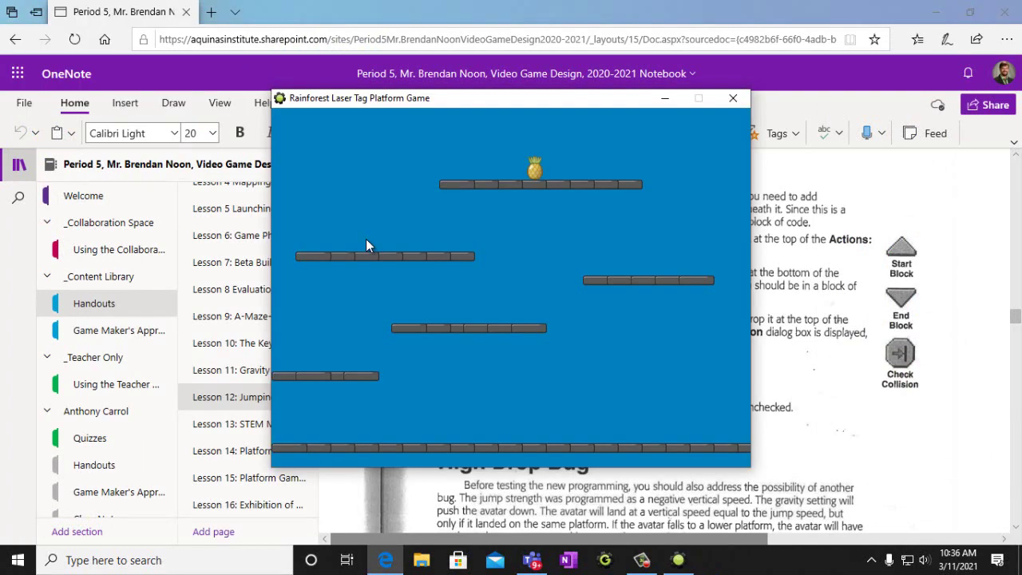
{"action": "key", "text": "Left"}
{"action": "key", "text": "Right"}
{"action": "key", "text": "Up"}
{"action": "key", "text": "Up"}
{"action": "key", "text": "Right"}
{"action": "key", "text": "Right"}
{"action": "key", "text": "Left"}
{"action": "key", "text": "Up"}
{"action": "key", "text": "Right"}
{"action": "key", "text": "Up"}
{"action": "key", "text": "Left"}
{"action": "key", "text": "Up"}
{"action": "key", "text": "Right"}
{"action": "key", "text": "Up"}
{"action": "key", "text": "Up"}
{"action": "key", "text": "Left"}
{"action": "key", "text": "Up"}
{"action": "key", "text": "Right"}
{"action": "key", "text": "Left"}
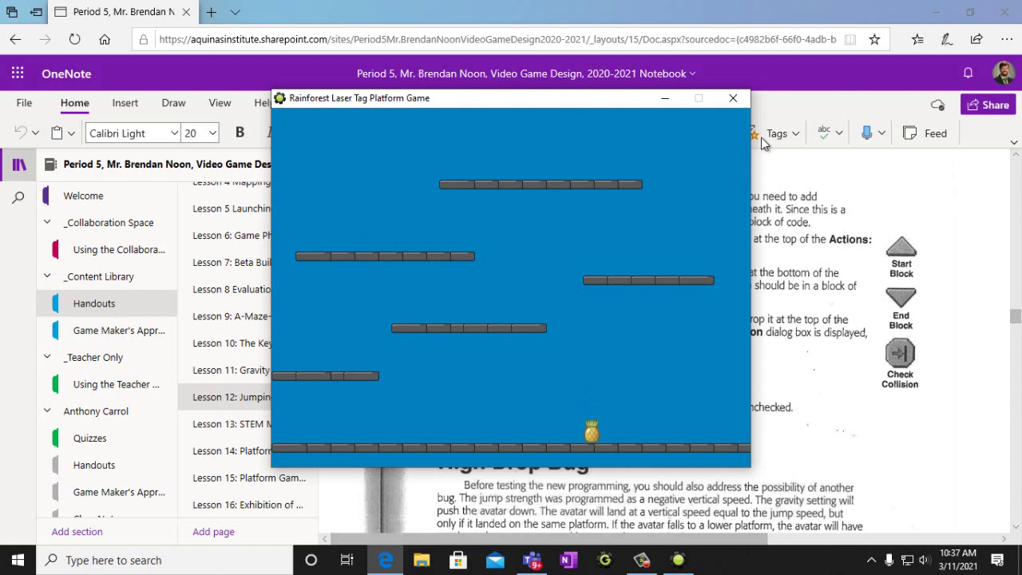
{"action": "left_click", "coordinate": [733, 98]}
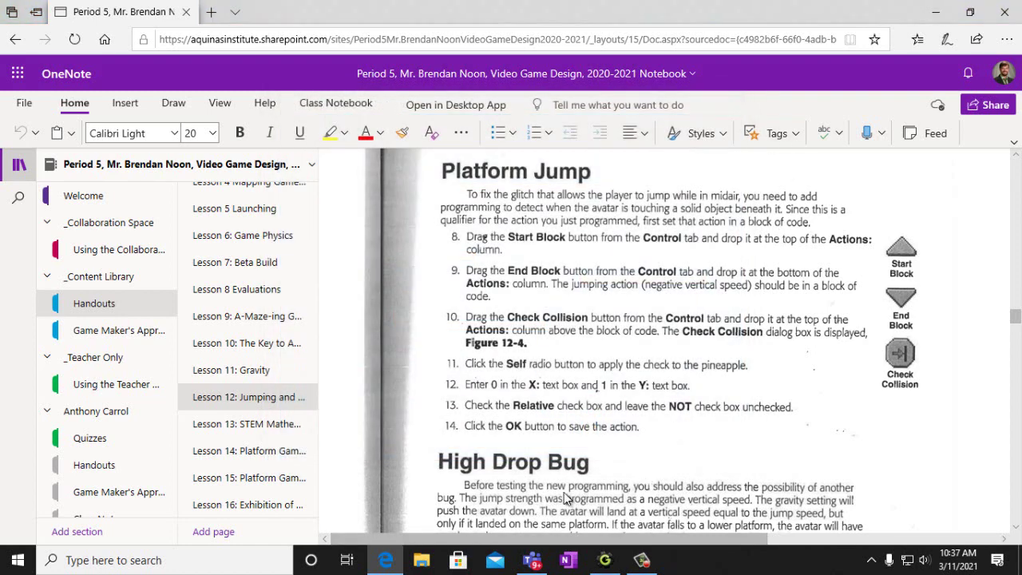
Read the handout's High Drop Bug section through step 16 and switch back to GameMaker
{"action": "scroll", "coordinate": [702, 422], "scroll_direction": "down", "scroll_amount": 1}
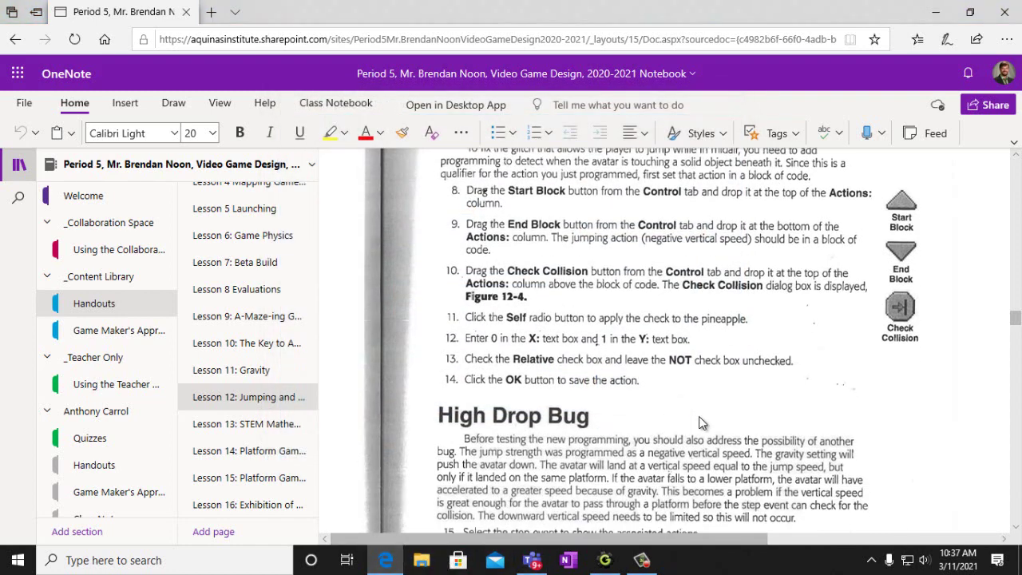
{"action": "scroll", "coordinate": [701, 421], "scroll_direction": "down", "scroll_amount": 4}
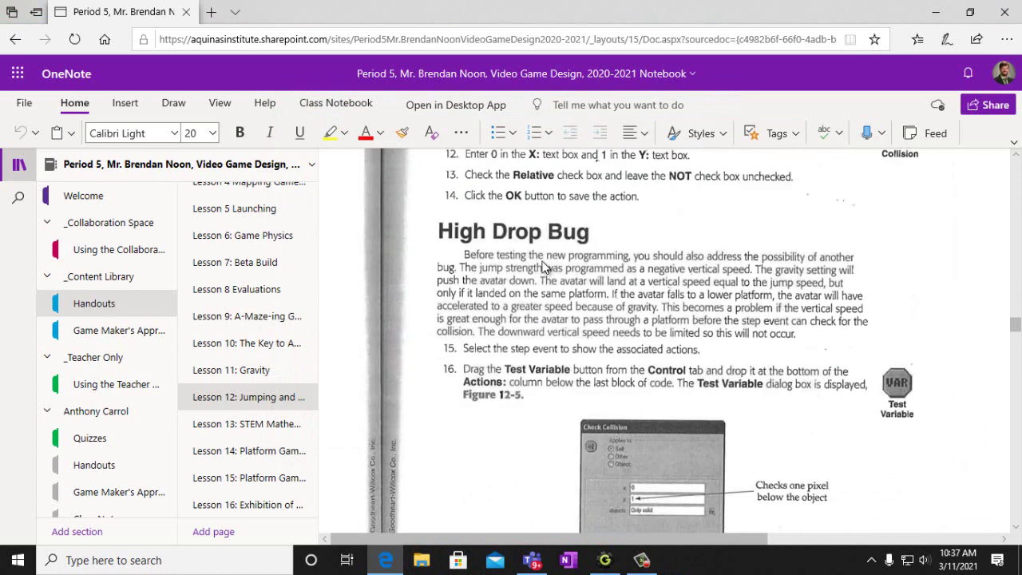
{"action": "scroll", "coordinate": [548, 290], "scroll_direction": "down", "scroll_amount": 1}
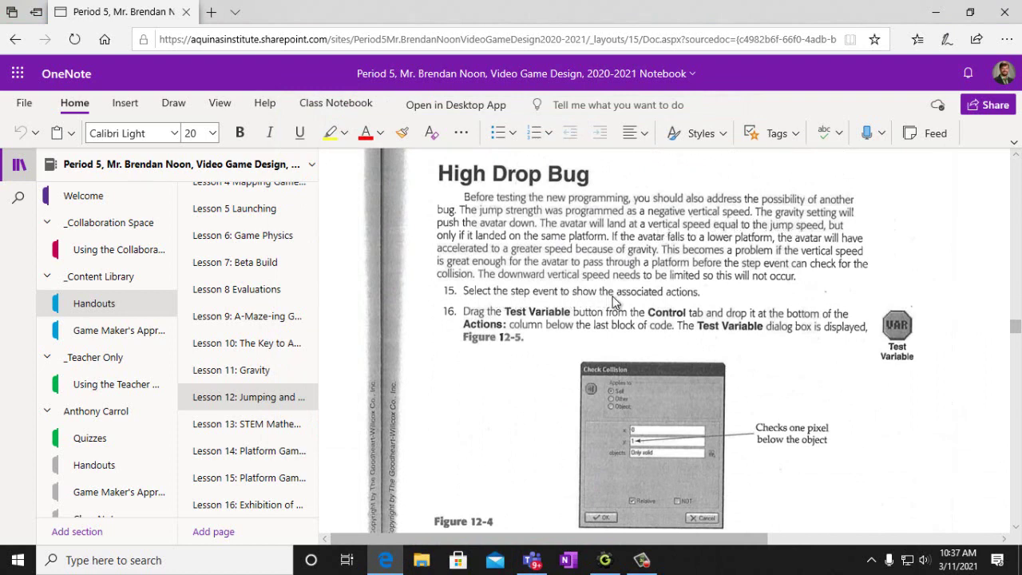
{"action": "scroll", "coordinate": [684, 305], "scroll_direction": "down", "scroll_amount": 1}
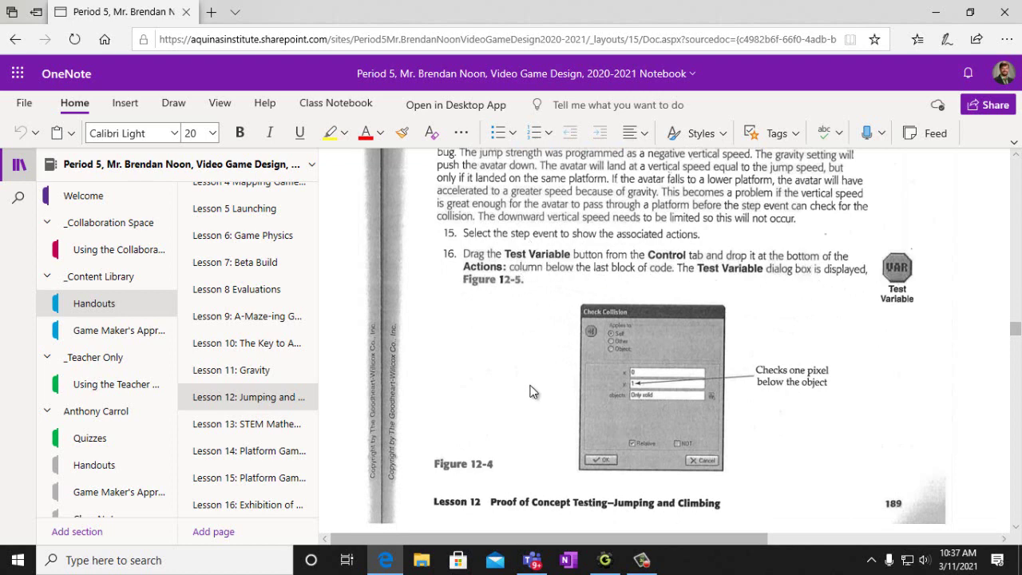
{"action": "left_click", "coordinate": [603, 561]}
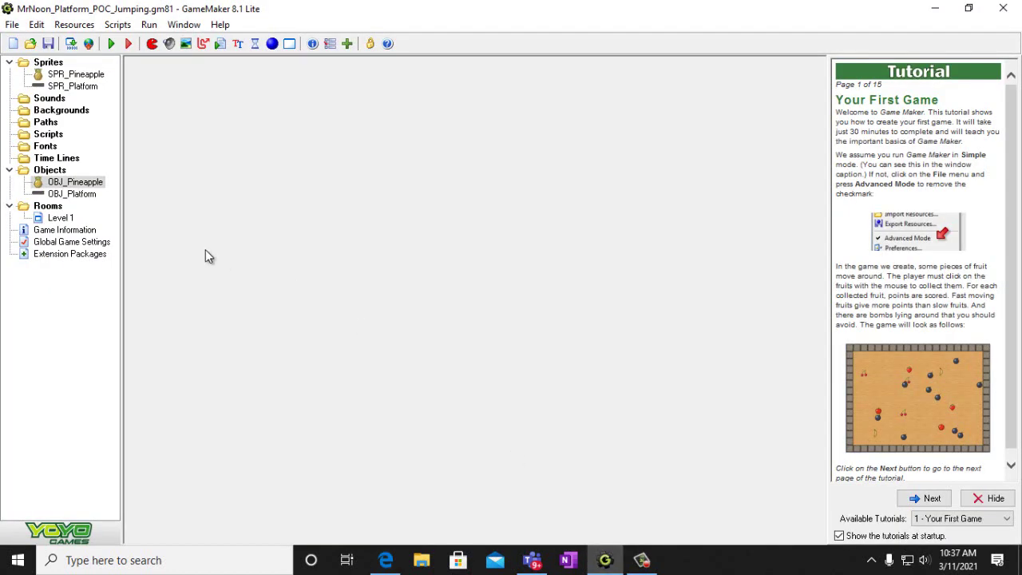
Open the OBJ_Pineapple properties, read the handout's steps 15 to 25 and Figure 12-5 in the browser, and return to GameMaker
{"action": "double_click", "coordinate": [69, 183]}
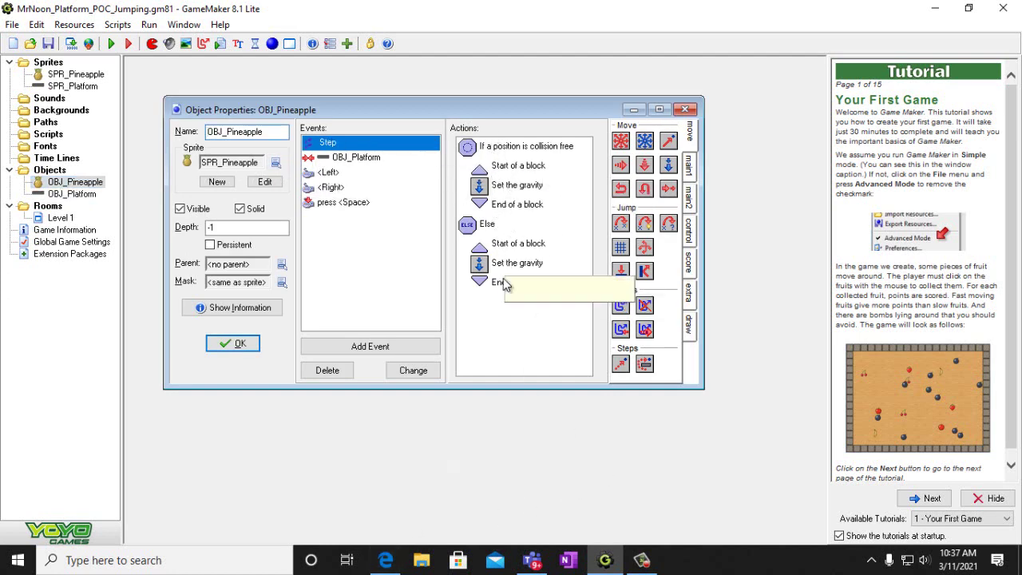
{"action": "left_click", "coordinate": [385, 560]}
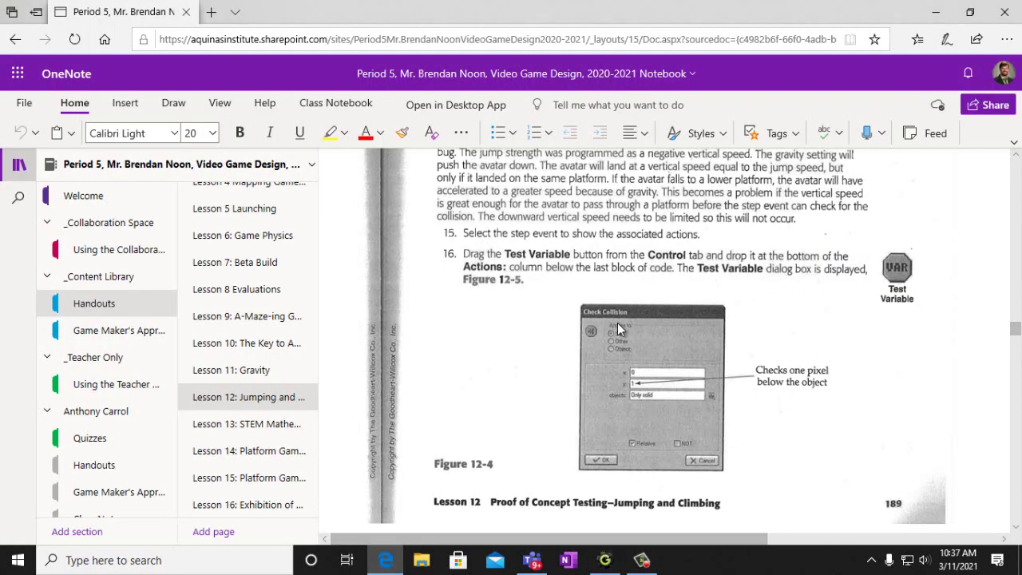
{"action": "scroll", "coordinate": [873, 362], "scroll_direction": "down", "scroll_amount": 2}
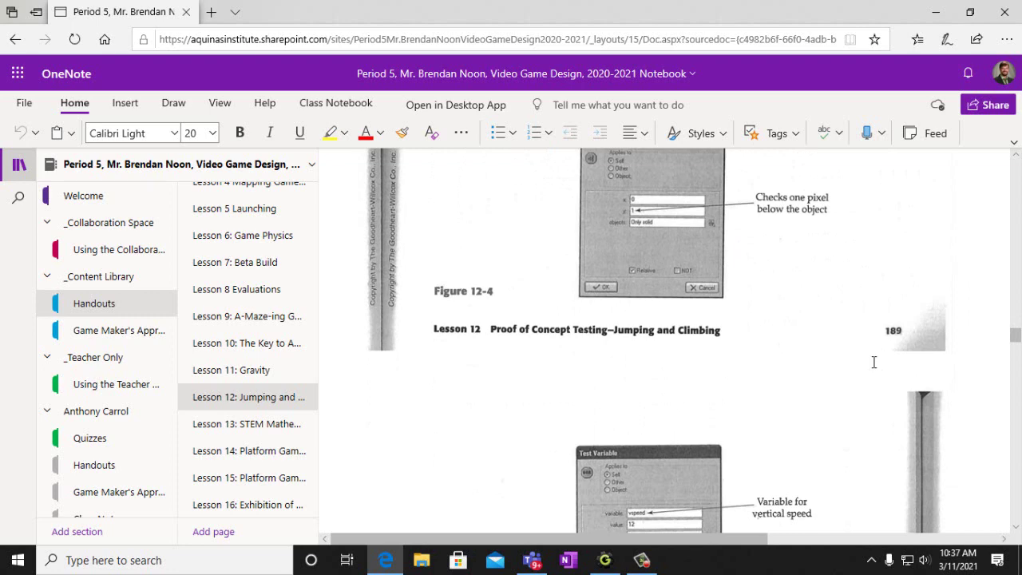
{"action": "scroll", "coordinate": [873, 362], "scroll_direction": "down", "scroll_amount": 2}
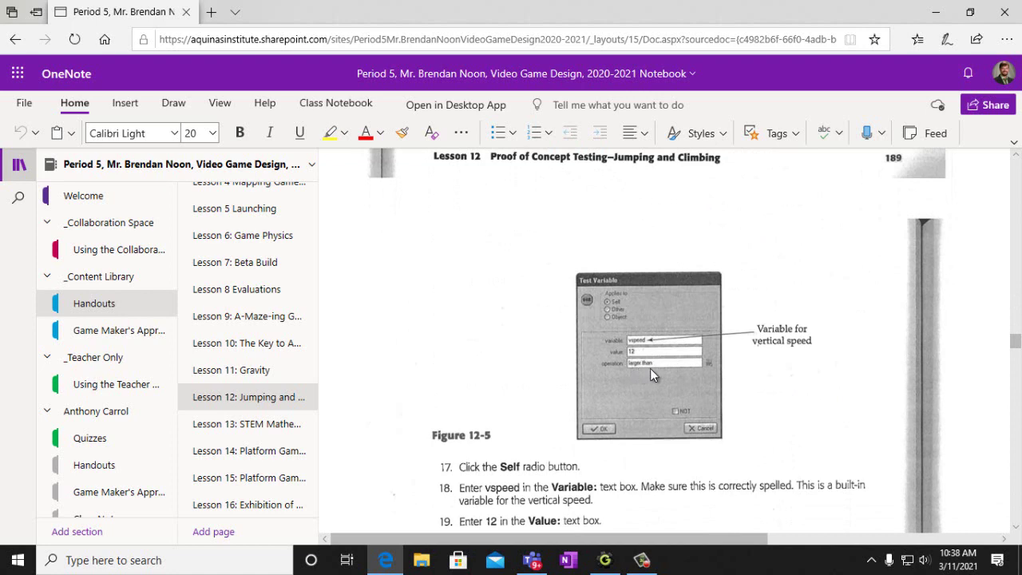
{"action": "scroll", "coordinate": [671, 371], "scroll_direction": "up", "scroll_amount": 1}
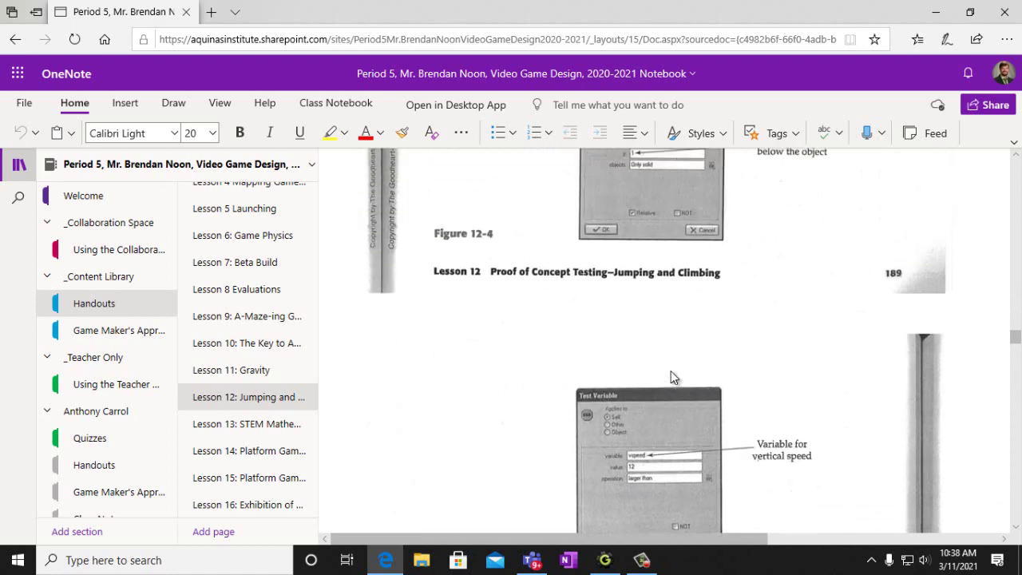
{"action": "scroll", "coordinate": [671, 371], "scroll_direction": "up", "scroll_amount": 2}
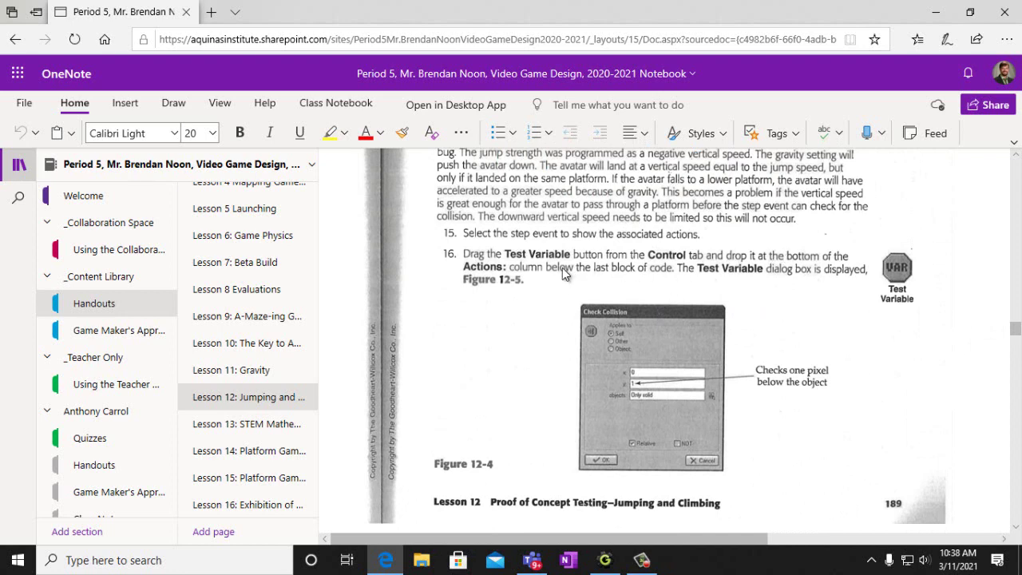
{"action": "scroll", "coordinate": [562, 272], "scroll_direction": "down", "scroll_amount": 2}
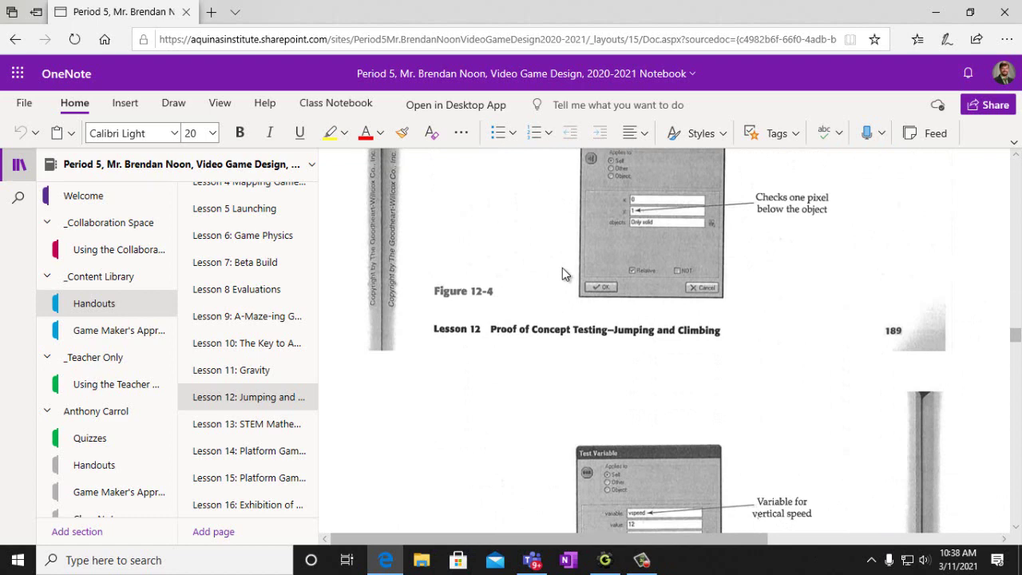
{"action": "scroll", "coordinate": [562, 273], "scroll_direction": "up", "scroll_amount": 2}
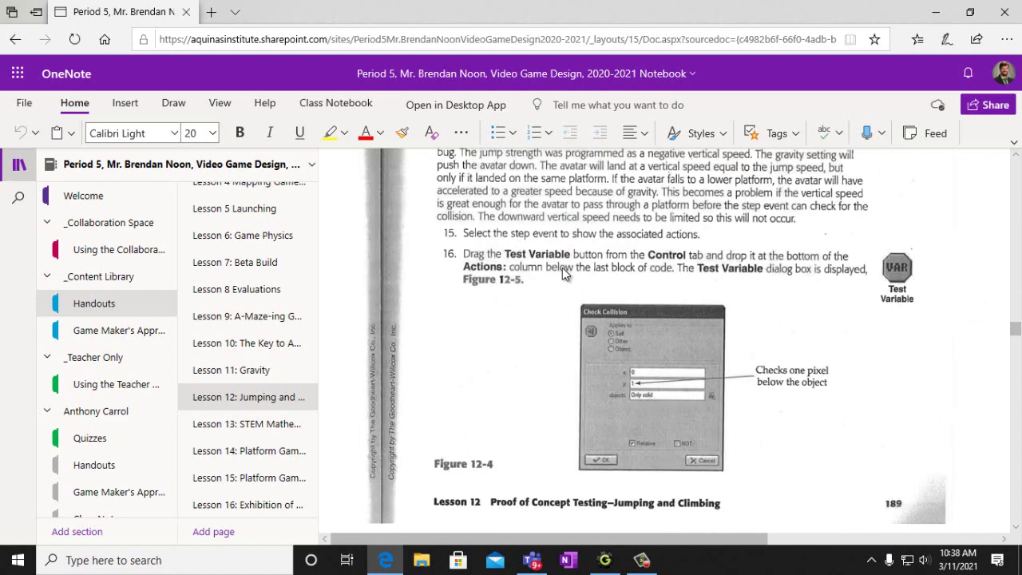
{"action": "scroll", "coordinate": [562, 274], "scroll_direction": "down", "scroll_amount": 5}
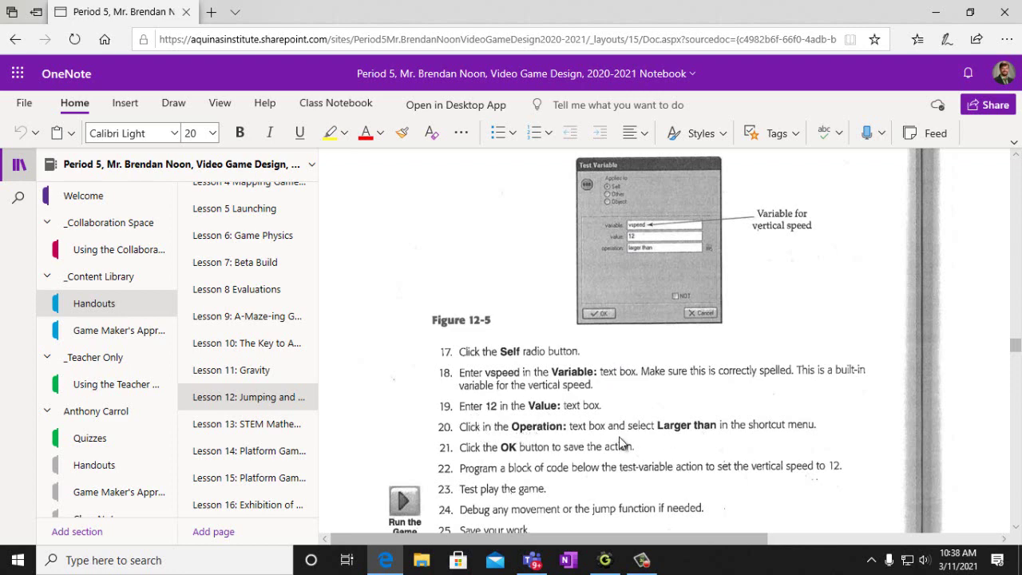
{"action": "scroll", "coordinate": [535, 450], "scroll_direction": "down", "scroll_amount": 1}
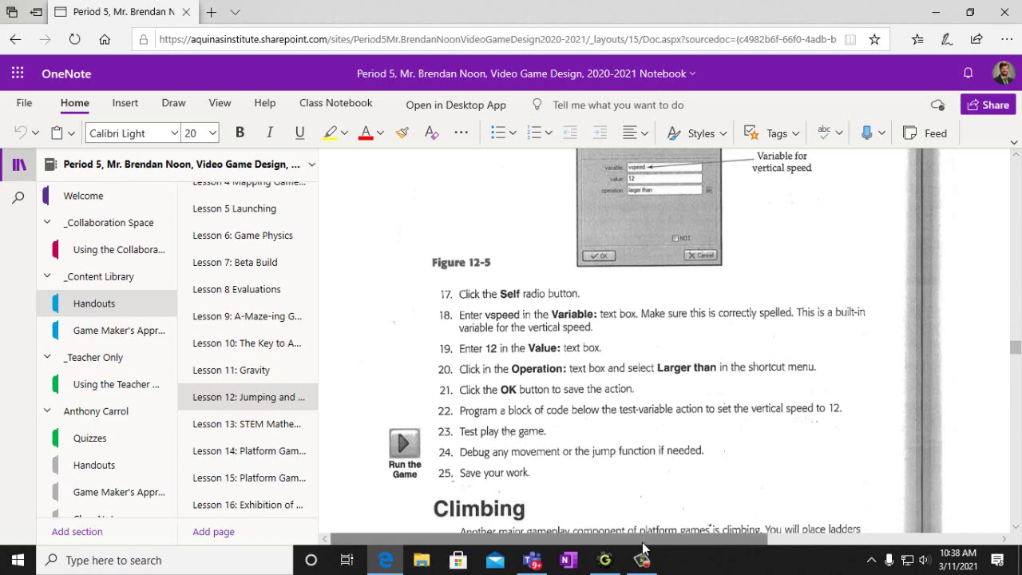
{"action": "scroll", "coordinate": [648, 488], "scroll_direction": "up", "scroll_amount": 3}
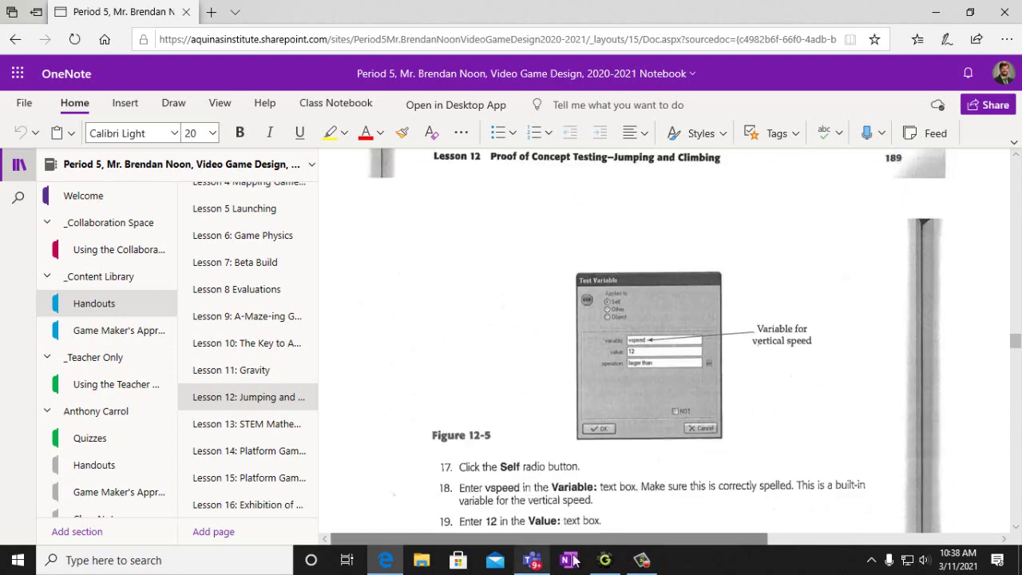
{"action": "left_click", "coordinate": [604, 560]}
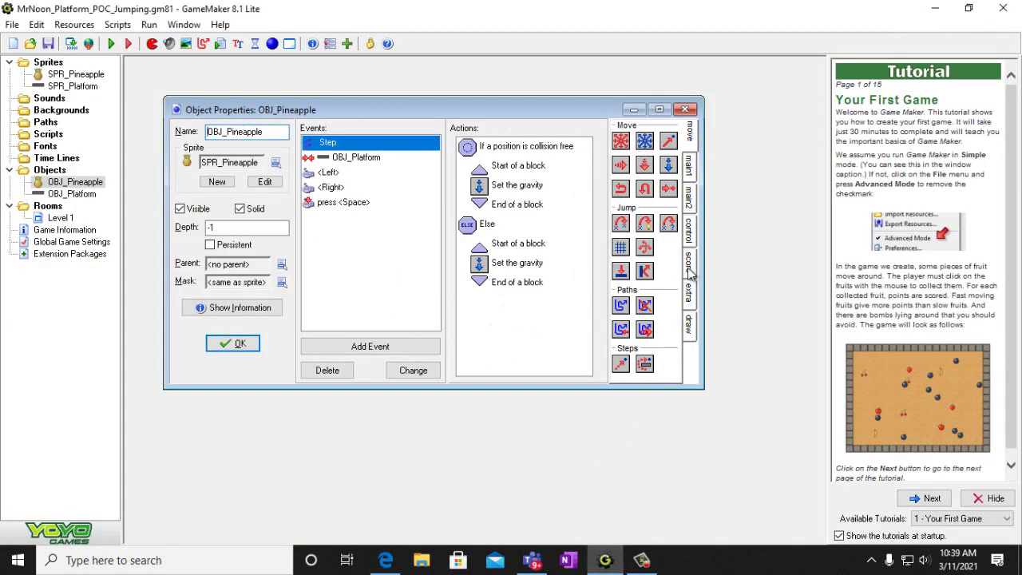
Add a Test Variable action below the last block of the pineapple's Step event, applied to Self with variable vspeed
{"action": "left_click", "coordinate": [690, 164]}
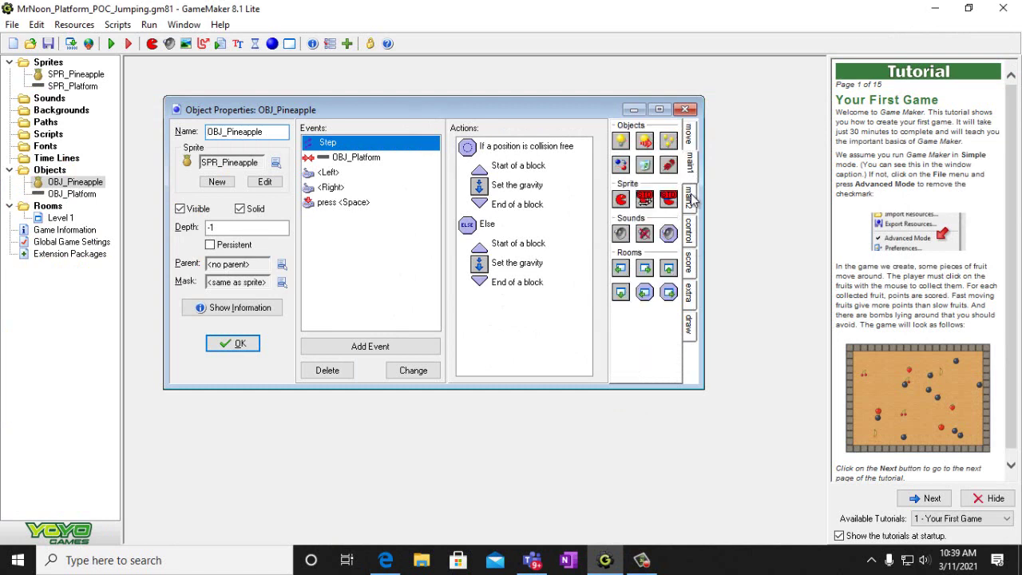
{"action": "left_click", "coordinate": [691, 197]}
{"action": "left_click", "coordinate": [690, 231]}
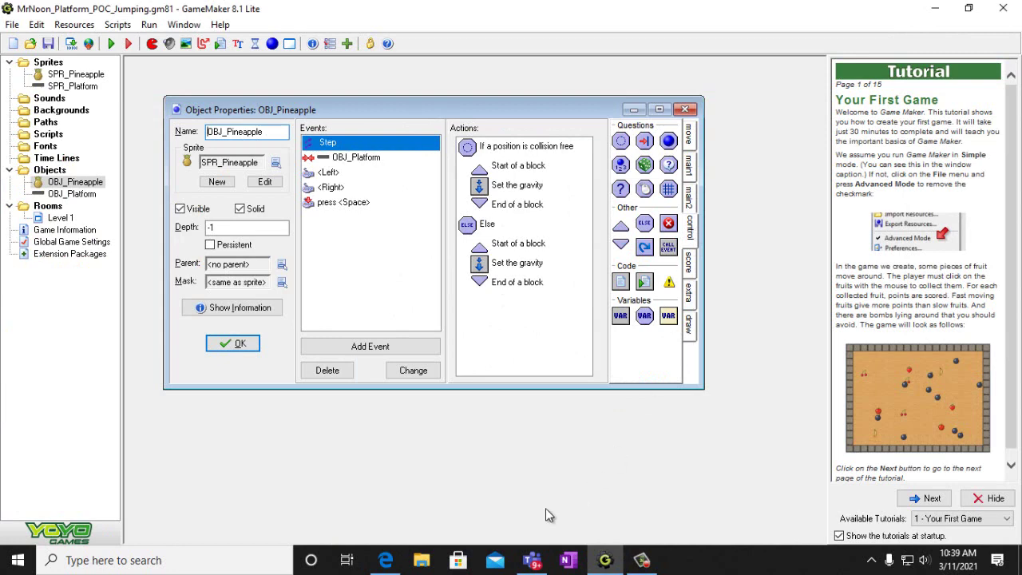
{"action": "left_click", "coordinate": [385, 562]}
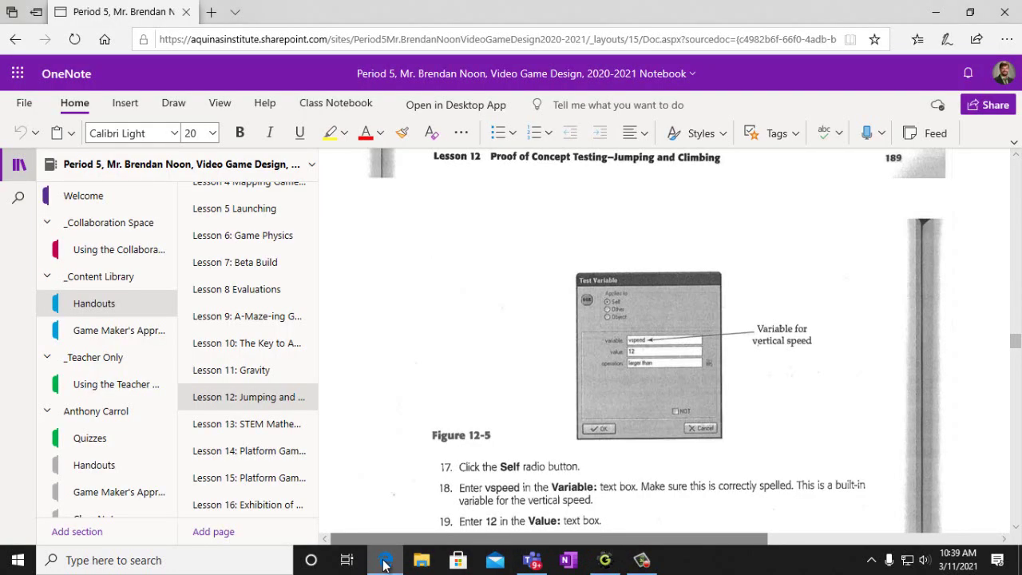
{"action": "left_click", "coordinate": [385, 561]}
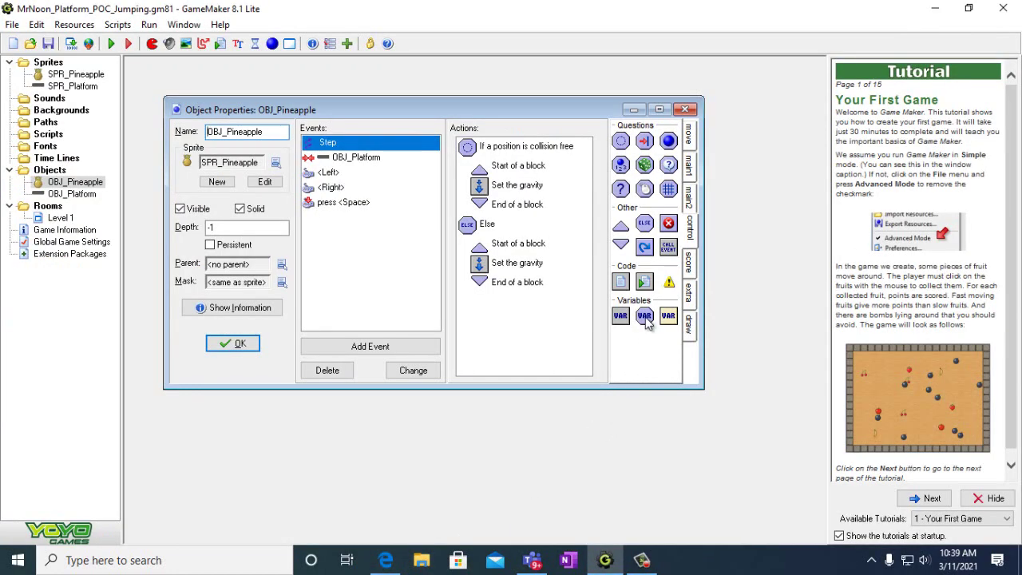
{"action": "left_click_drag", "start_coordinate": [504, 324], "coordinate": [507, 324]}
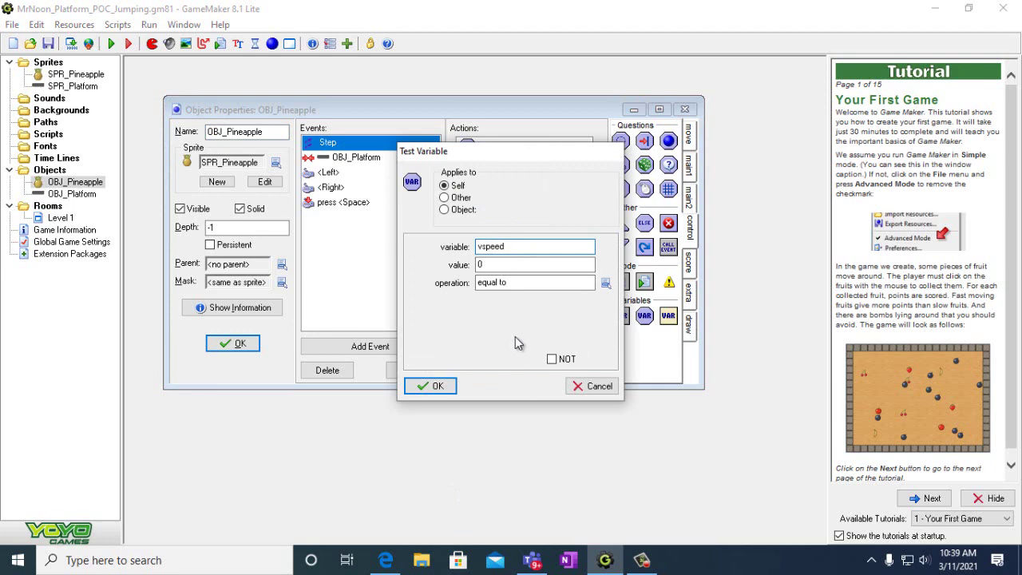
Set the tested value to 12 and the operation to larger than, check against Figure 12-5, and accept the action
{"action": "left_click", "coordinate": [386, 562]}
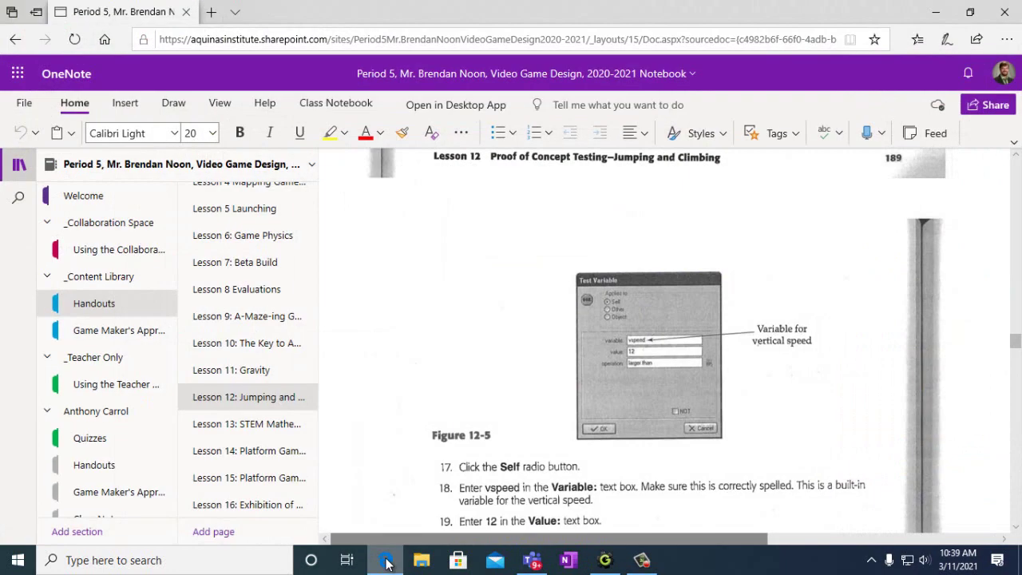
{"action": "left_click", "coordinate": [385, 562]}
{"action": "left_click", "coordinate": [491, 266]}
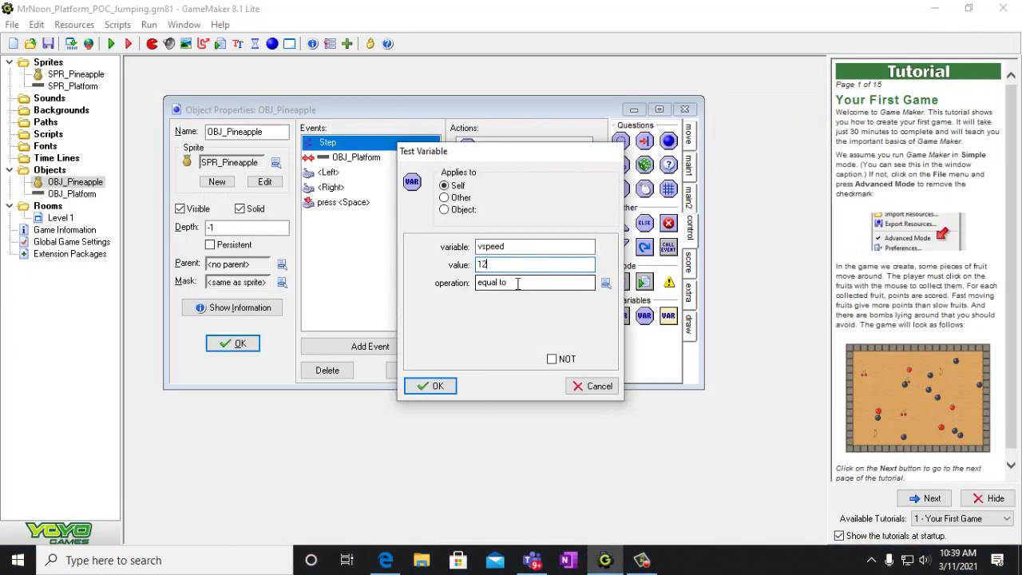
{"action": "left_click", "coordinate": [605, 283]}
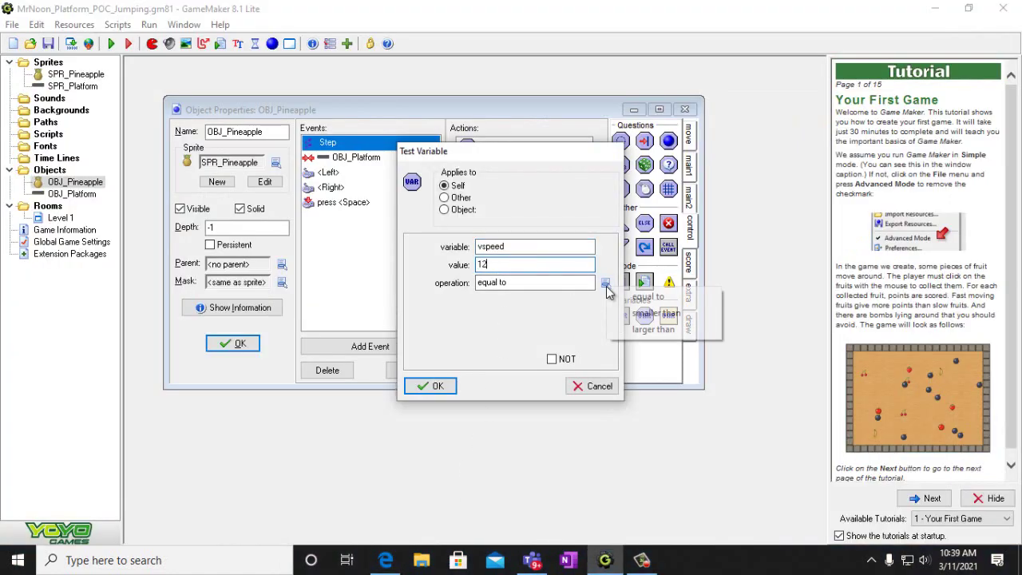
{"action": "left_click", "coordinate": [639, 328]}
{"action": "left_click", "coordinate": [384, 561]}
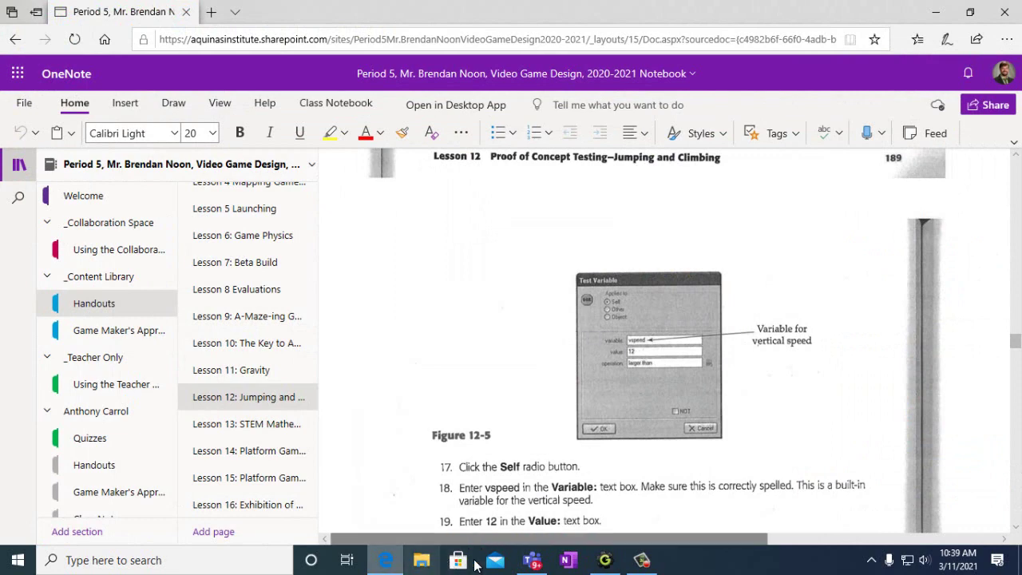
{"action": "left_click", "coordinate": [595, 564]}
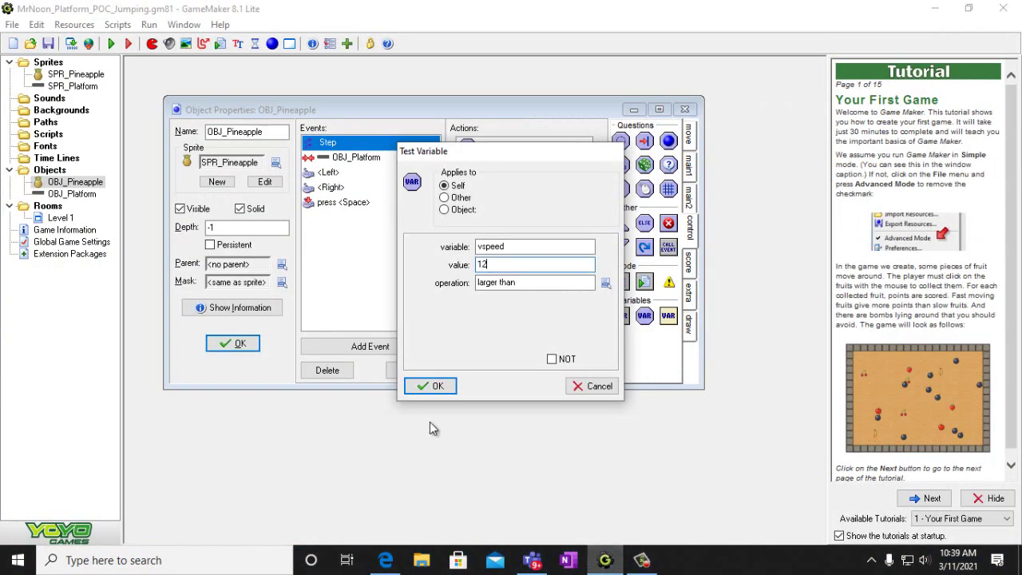
{"action": "left_click", "coordinate": [438, 388]}
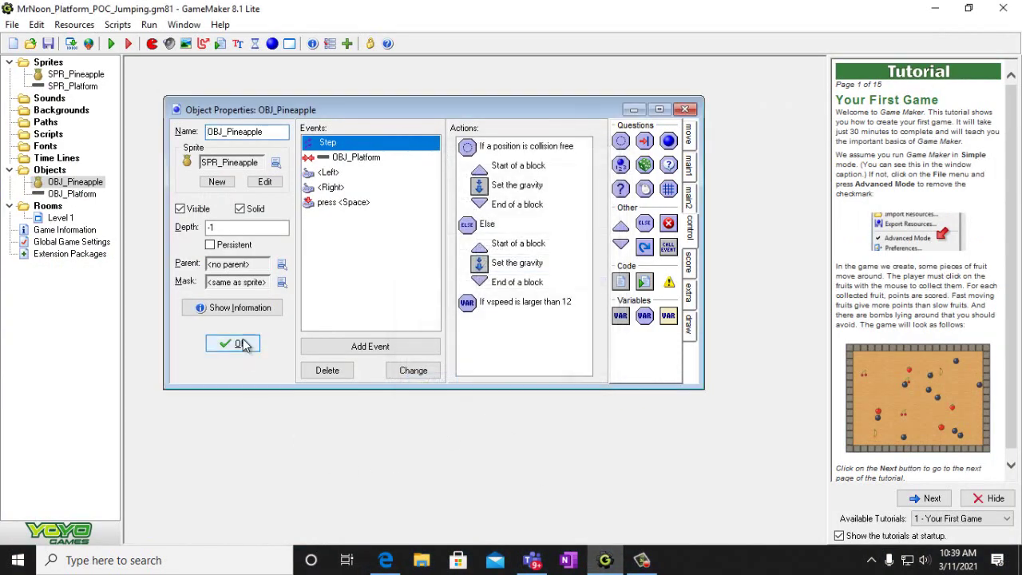
Accept the OBJ_Pineapple properties and save the game
{"action": "left_click", "coordinate": [233, 343]}
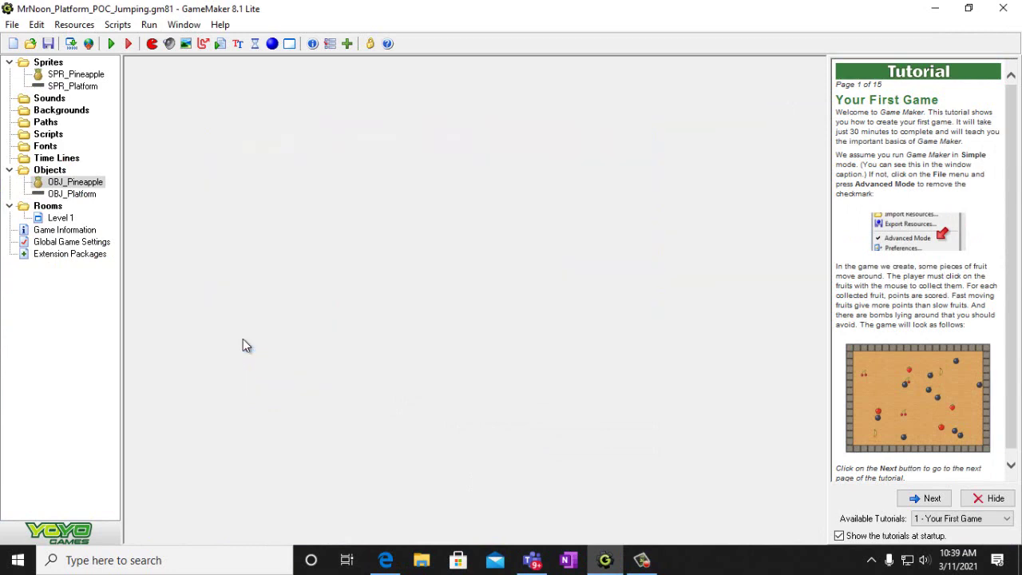
{"action": "left_click", "coordinate": [11, 24]}
{"action": "left_click", "coordinate": [23, 96]}
Run the game, move and jump the pineapple between platforms to test high drops, and close the game
{"action": "left_click", "coordinate": [112, 43]}
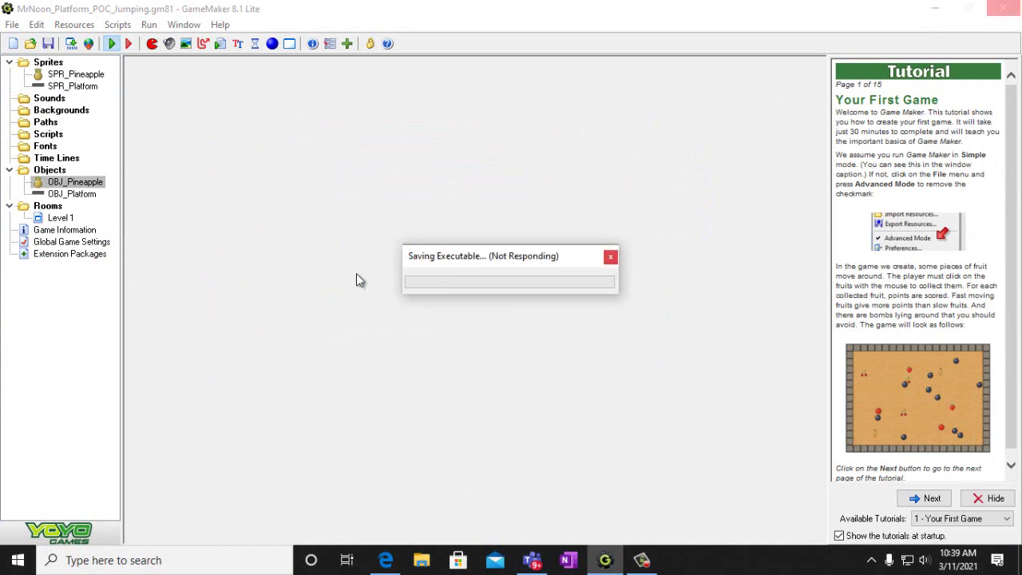
{"action": "key", "text": "alt+Tab"}
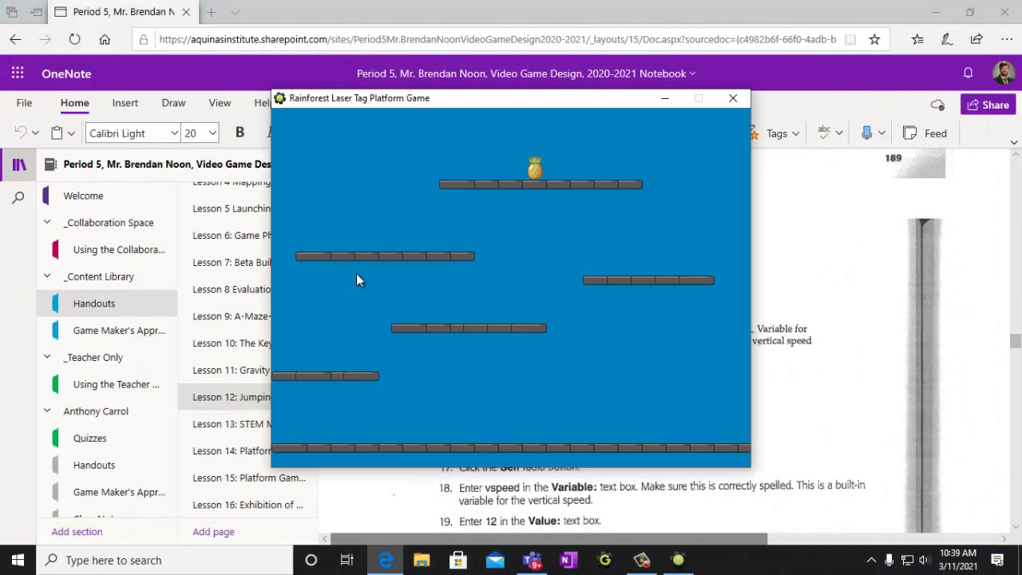
{"action": "key", "text": "Left"}
{"action": "key", "text": "Right"}
{"action": "key", "text": "Up"}
{"action": "key", "text": "Left"}
{"action": "key", "text": "Left"}
{"action": "key", "text": "Up"}
{"action": "key", "text": "Up"}
{"action": "key", "text": "Right"}
{"action": "key", "text": "Up"}
{"action": "key", "text": "Left"}
{"action": "key", "text": "Up"}
{"action": "key", "text": "Up"}
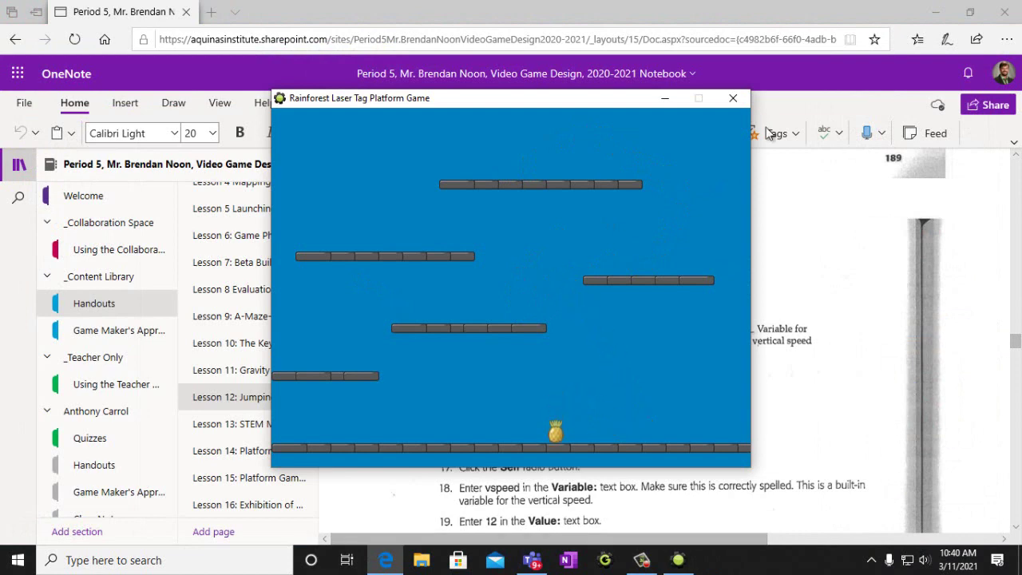
{"action": "left_click", "coordinate": [743, 101]}
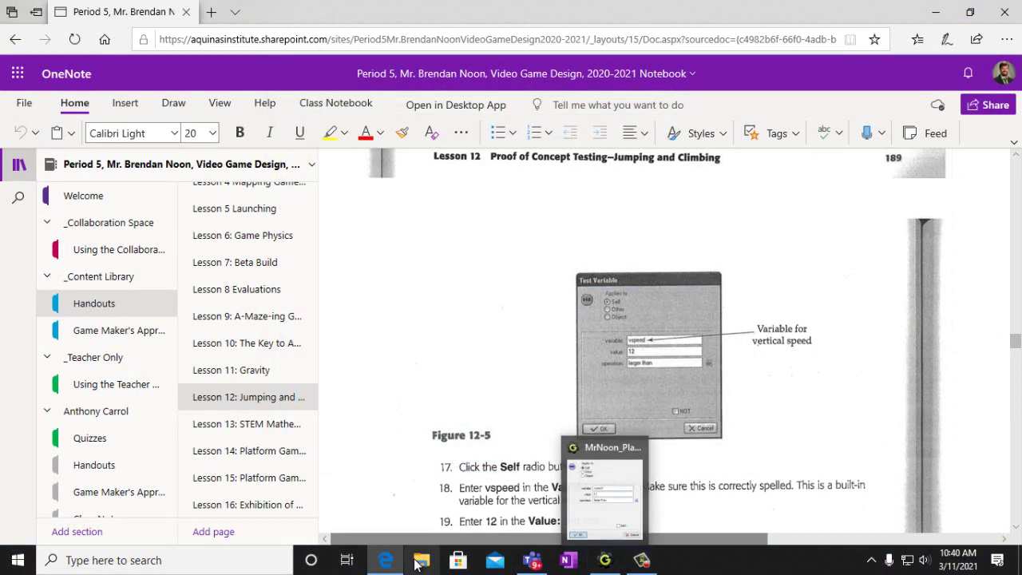
Read the handout's Climbing section, steps 26 to 32, and examine the ladder sprite figure
{"action": "mouse_move", "coordinate": [386, 560]}
{"action": "scroll", "coordinate": [741, 432], "scroll_direction": "down", "scroll_amount": 3}
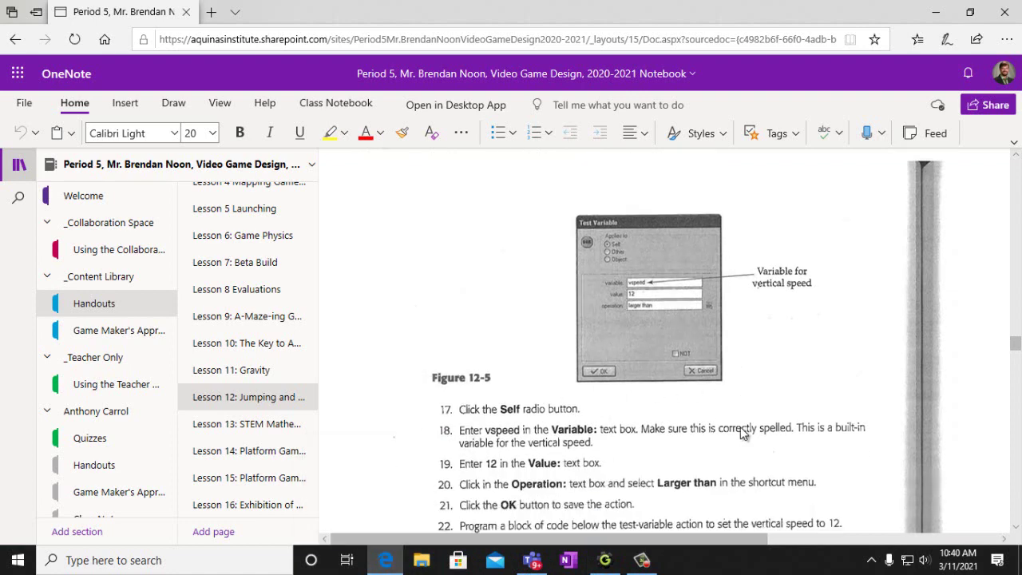
{"action": "scroll", "coordinate": [741, 434], "scroll_direction": "down", "scroll_amount": 2}
{"action": "scroll", "coordinate": [591, 368], "scroll_direction": "down", "scroll_amount": 2}
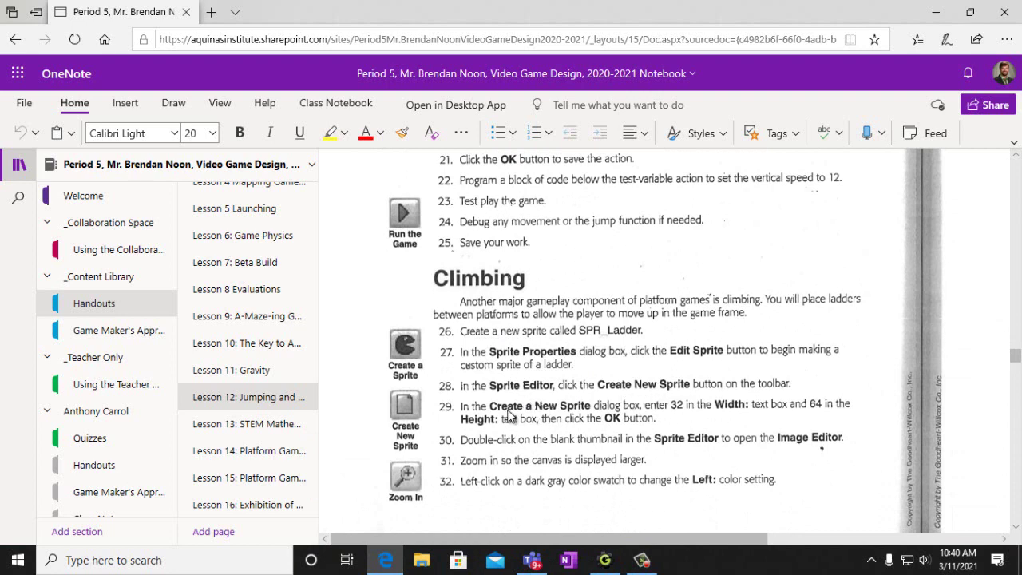
{"action": "scroll", "coordinate": [651, 366], "scroll_direction": "down", "scroll_amount": 1}
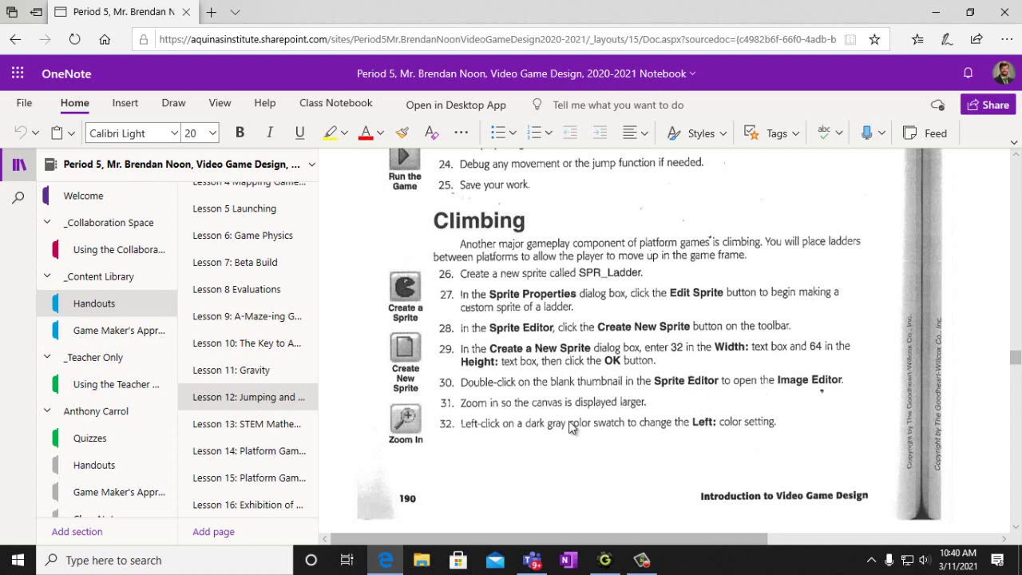
{"action": "scroll", "coordinate": [543, 415], "scroll_direction": "down", "scroll_amount": 5}
{"action": "scroll", "coordinate": [607, 307], "scroll_direction": "down", "scroll_amount": 1}
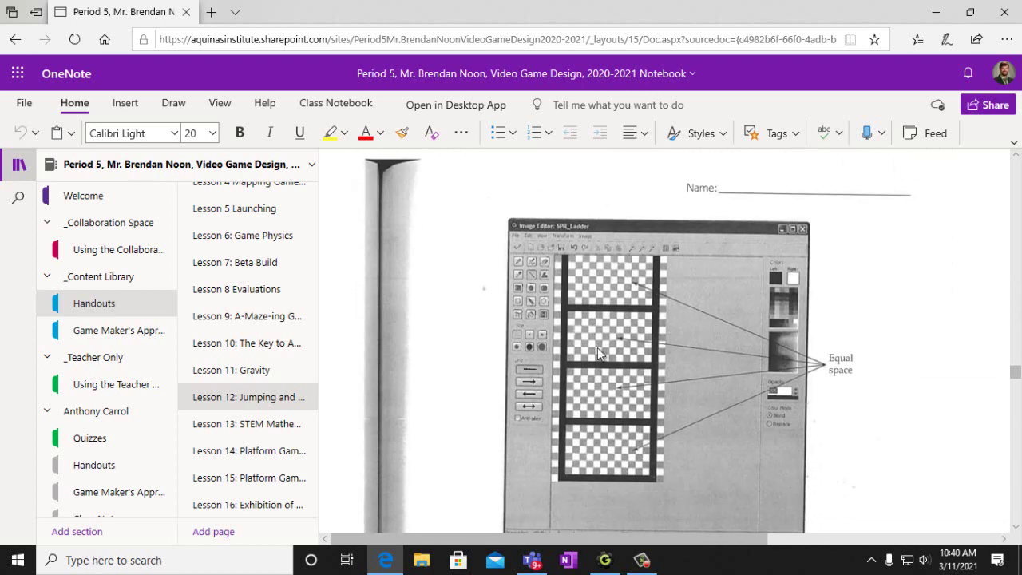
{"action": "scroll", "coordinate": [605, 405], "scroll_direction": "up", "scroll_amount": 5}
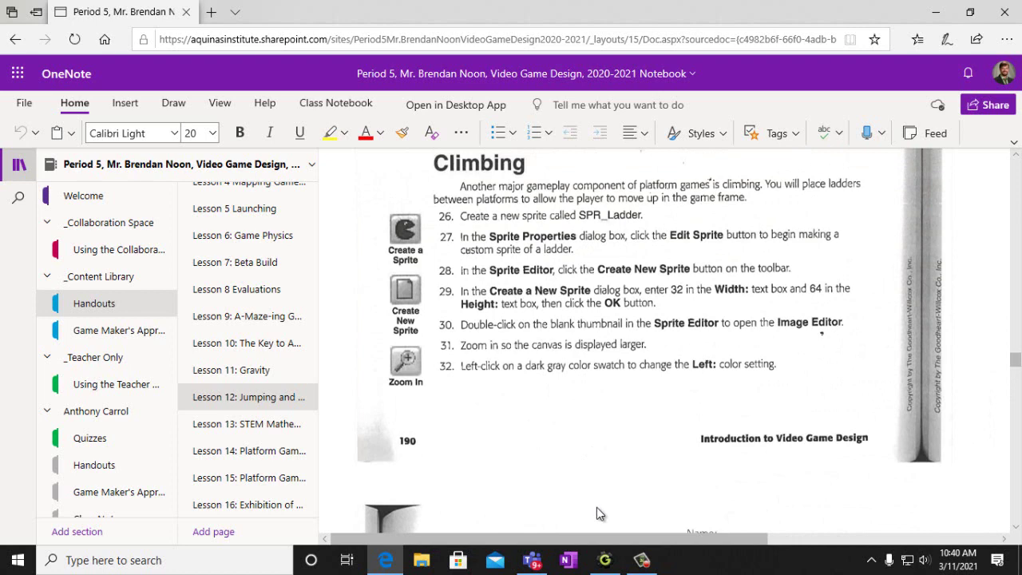
Switch to GameMaker and create a new sprite named SPR_Ladder, checking the name against the handout
{"action": "left_click", "coordinate": [605, 560]}
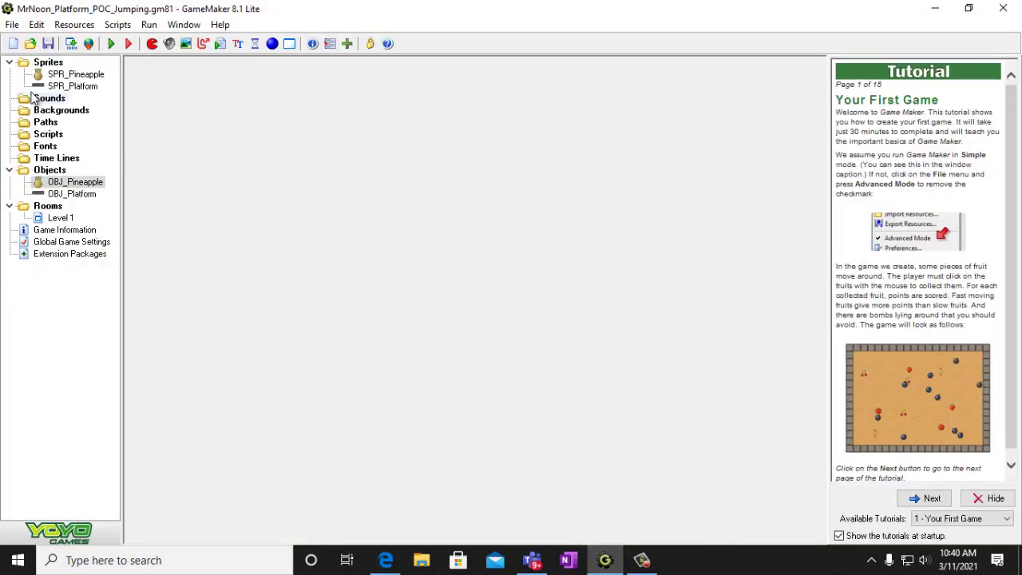
{"action": "left_click", "coordinate": [152, 45]}
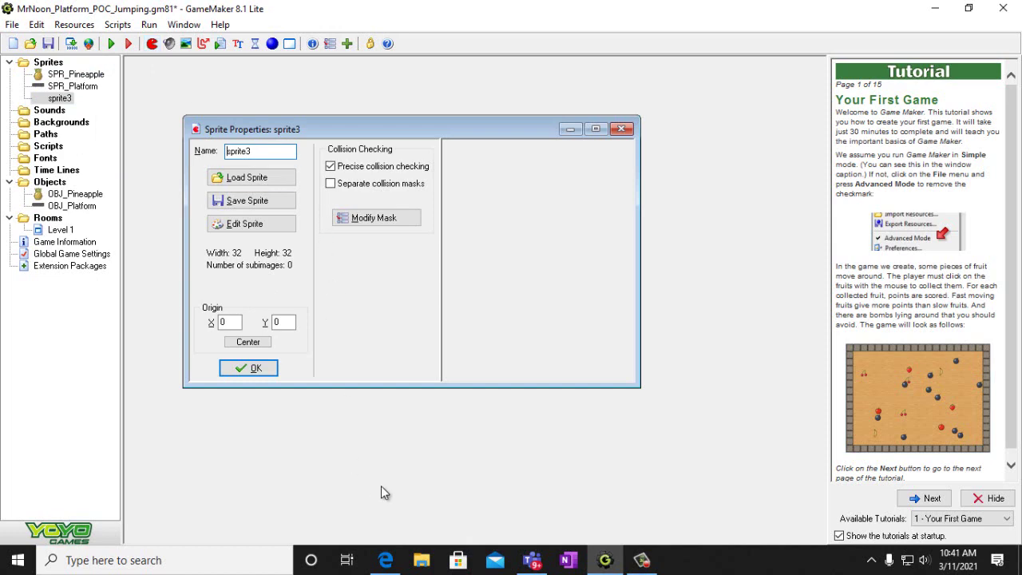
{"action": "left_click", "coordinate": [388, 560]}
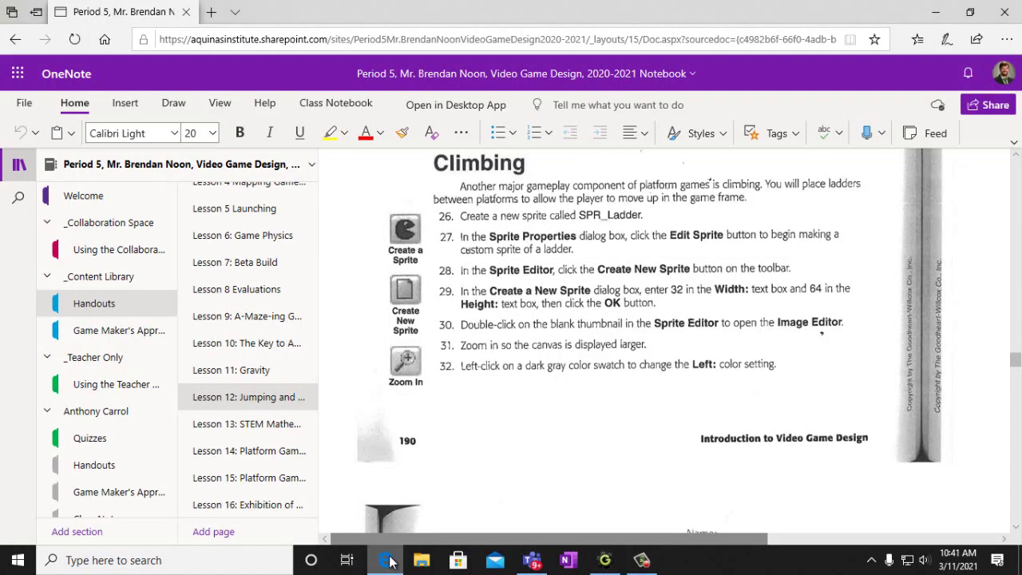
{"action": "left_click", "coordinate": [389, 560]}
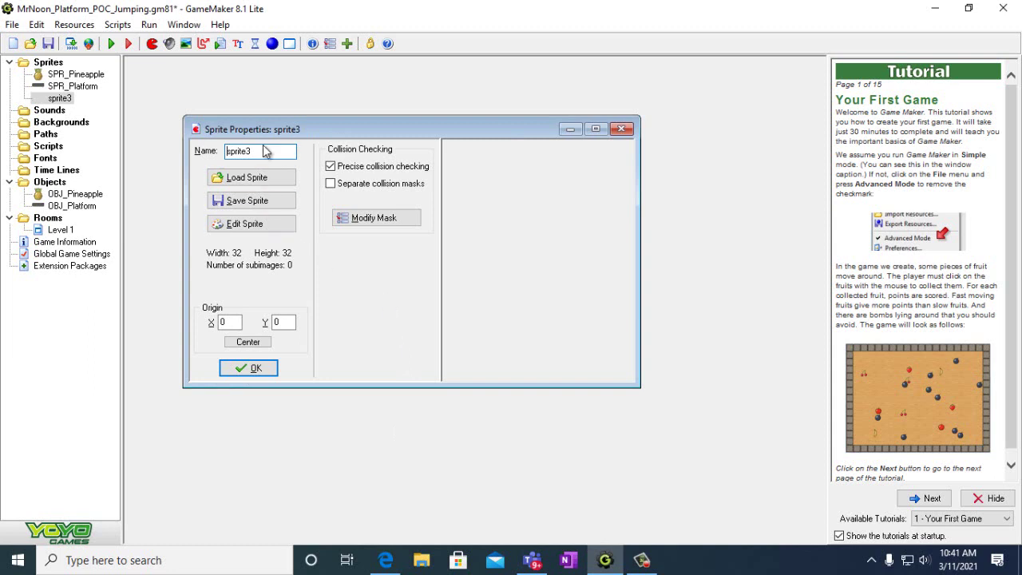
{"action": "key", "text": "BackSpace"}
{"action": "key", "text": "BackSpace"}
{"action": "key", "text": "BackSpace"}
{"action": "key", "text": "BackSpace"}
{"action": "key", "text": "BackSpace"}
{"action": "key", "text": "BackSpace"}
{"action": "key", "text": "BackSpace"}
{"action": "type", "text": "SP"}
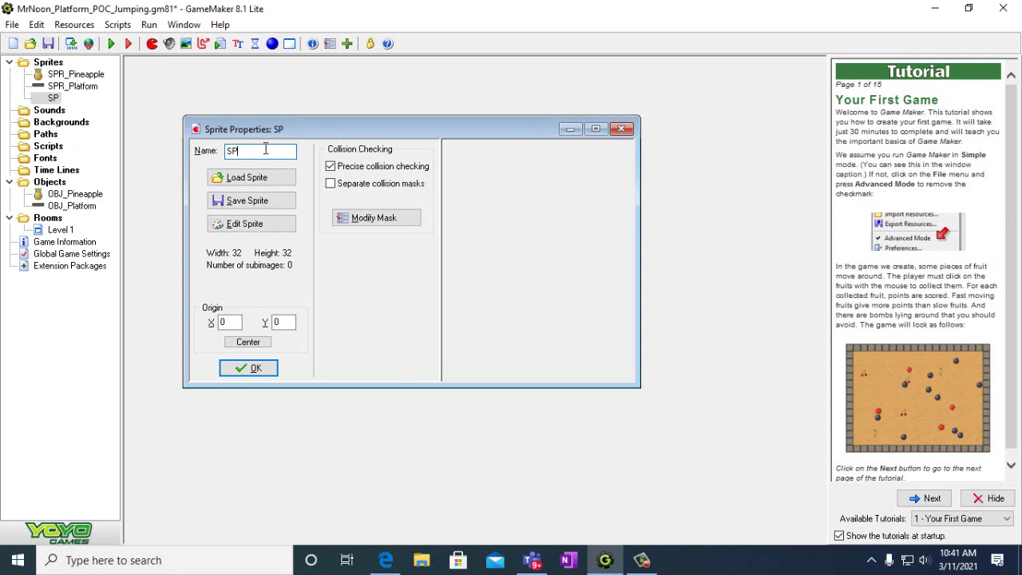
{"action": "type", "text": "R_Ladder"}
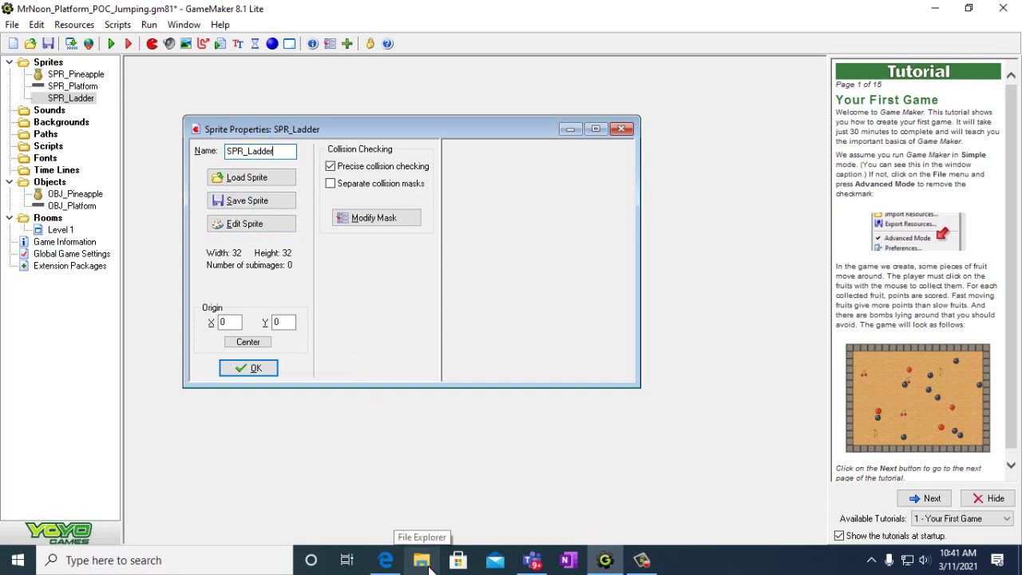
Edit the SPR_Ladder sprite and create a new blank image 32 wide and 64 high
{"action": "left_click", "coordinate": [390, 562]}
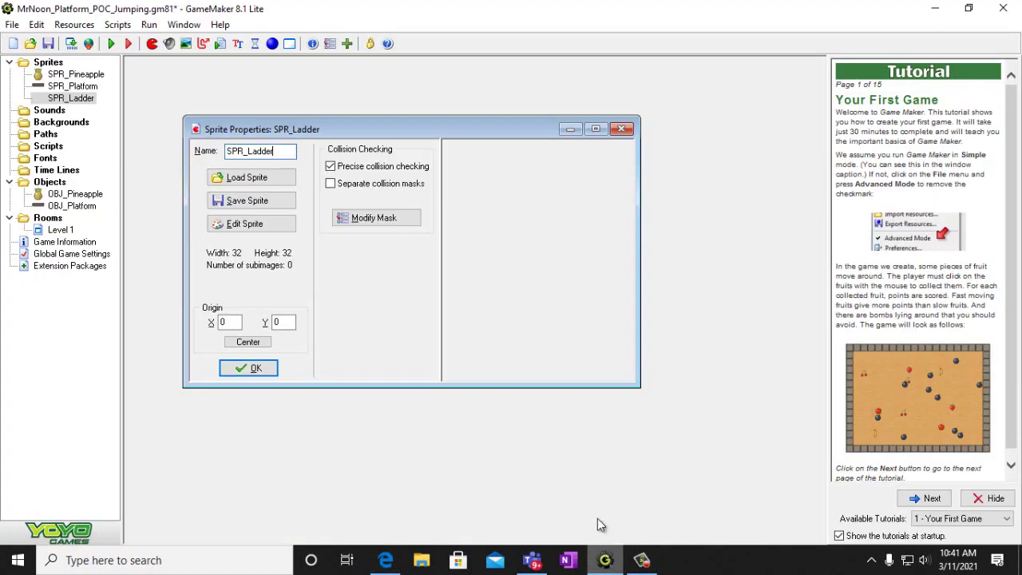
{"action": "left_click", "coordinate": [605, 560]}
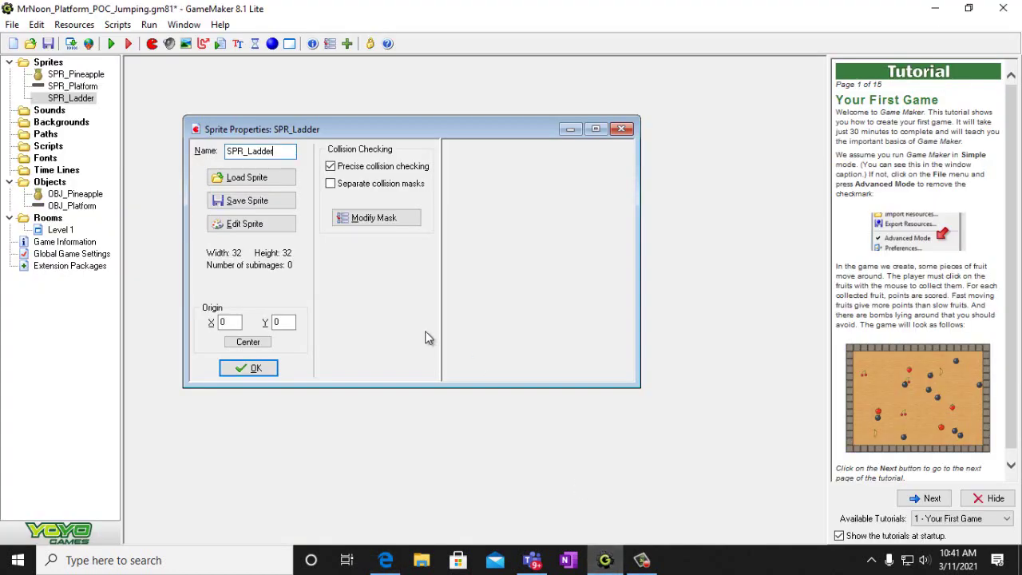
{"action": "left_click", "coordinate": [259, 225]}
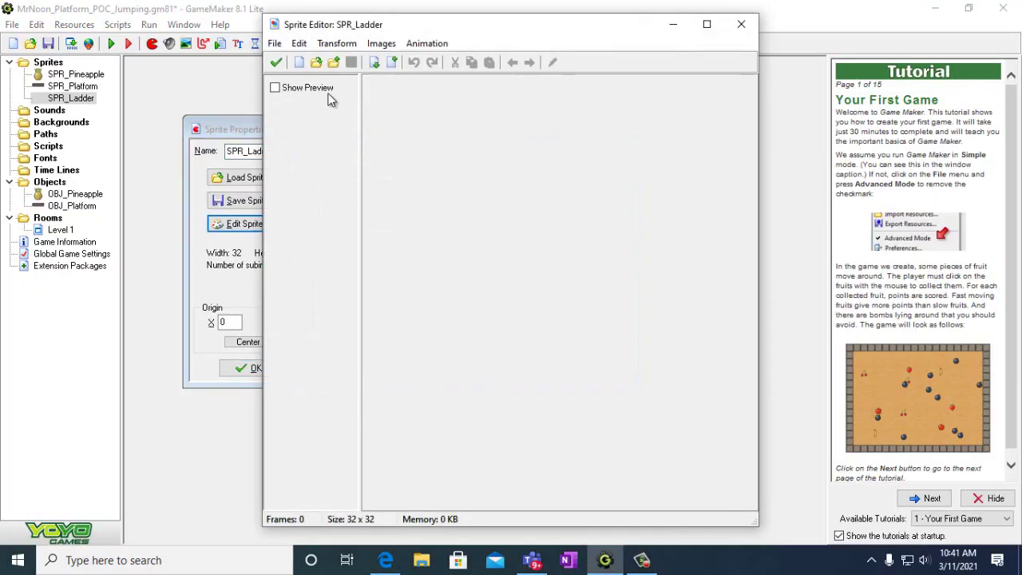
{"action": "left_click", "coordinate": [300, 64]}
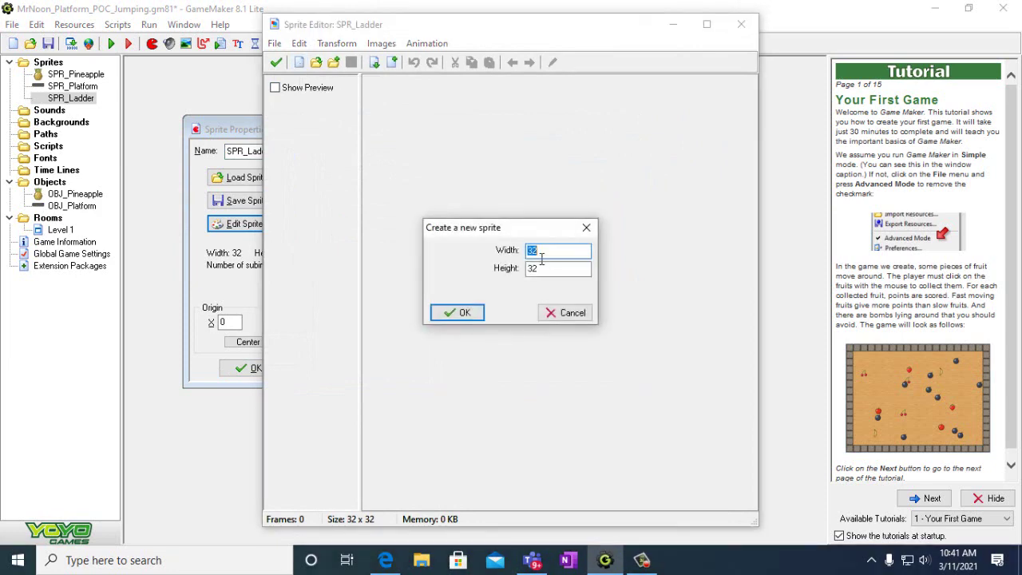
{"action": "left_click", "coordinate": [385, 560]}
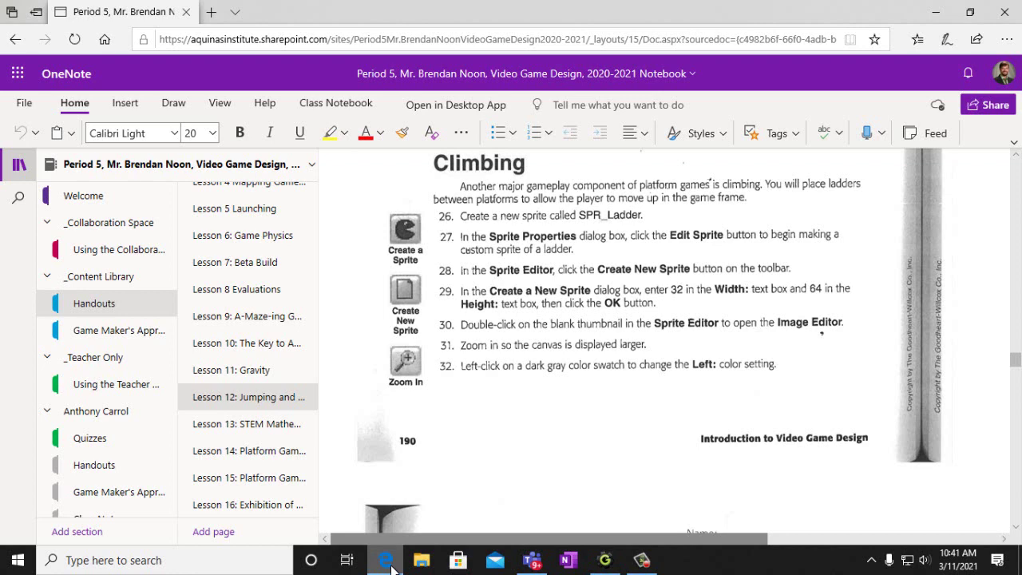
{"action": "left_click", "coordinate": [390, 562]}
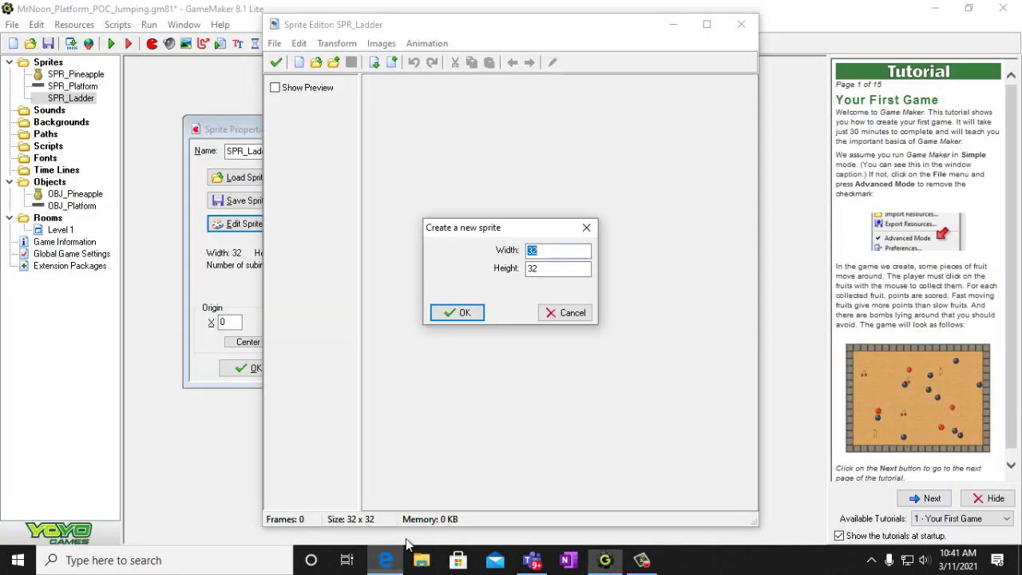
{"action": "left_click", "coordinate": [543, 270]}
{"action": "key", "text": "BackSpace"}
{"action": "key", "text": "BackSpace"}
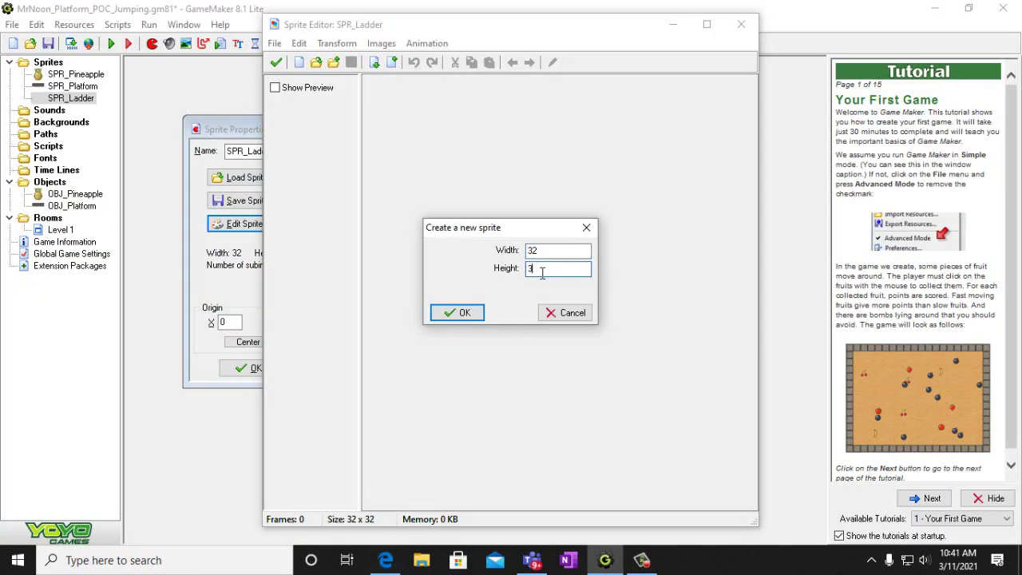
{"action": "type", "text": "64"}
{"action": "left_click", "coordinate": [453, 316]}
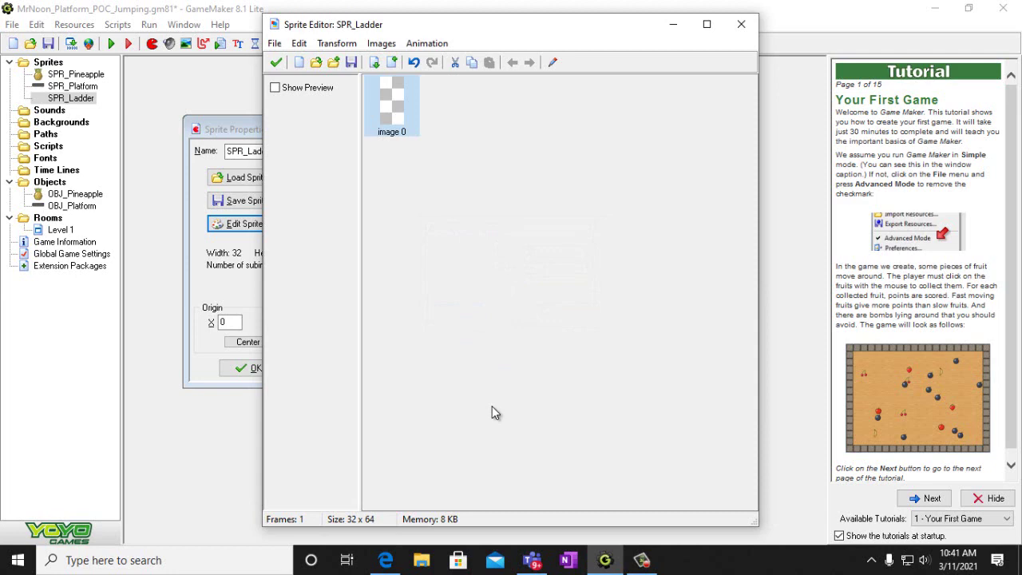
Open the blank ladder image in the Image Editor and enlarge the canvas view to 800%
{"action": "left_click", "coordinate": [385, 560]}
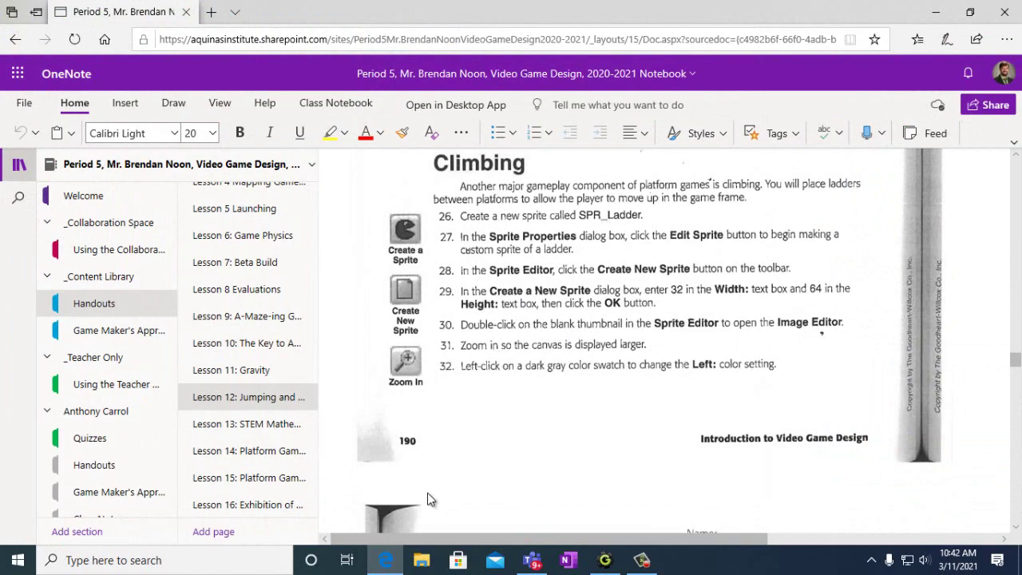
{"action": "left_click", "coordinate": [386, 562]}
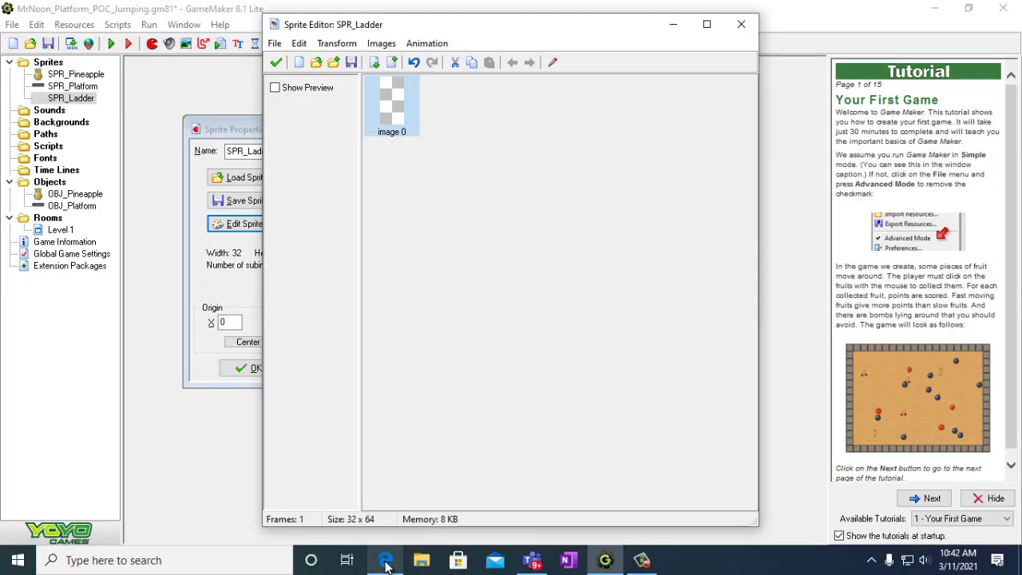
{"action": "double_click", "coordinate": [394, 113]}
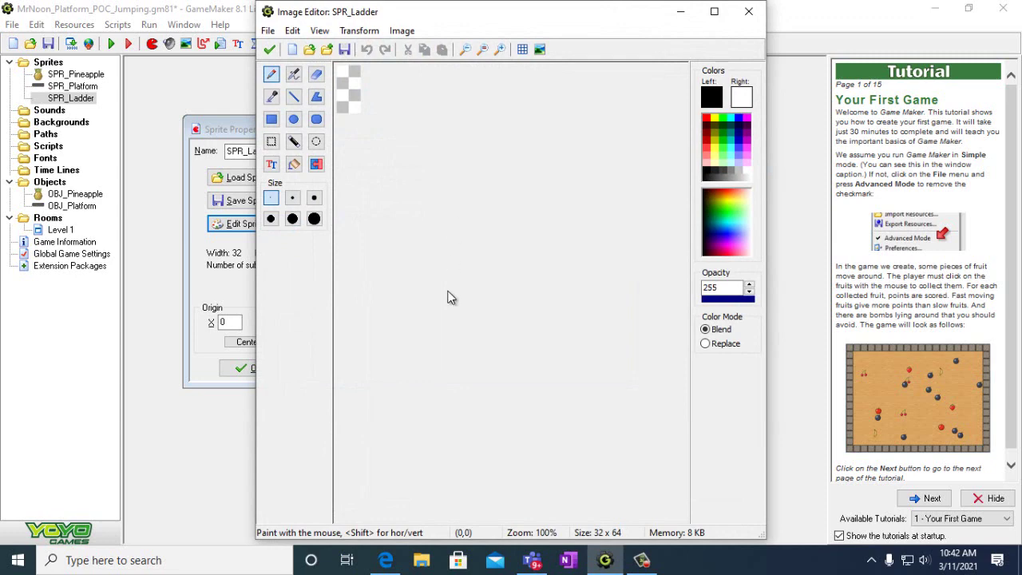
{"action": "left_click", "coordinate": [498, 49]}
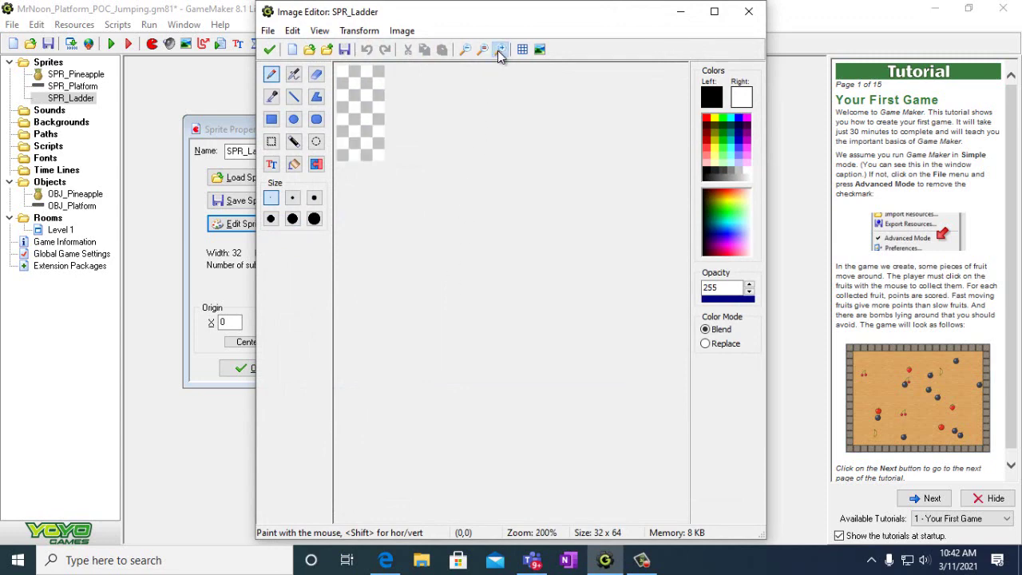
{"action": "left_click", "coordinate": [498, 50]}
{"action": "left_click", "coordinate": [499, 50]}
{"action": "left_click", "coordinate": [498, 50]}
{"action": "left_click", "coordinate": [498, 49]}
{"action": "left_click", "coordinate": [499, 49]}
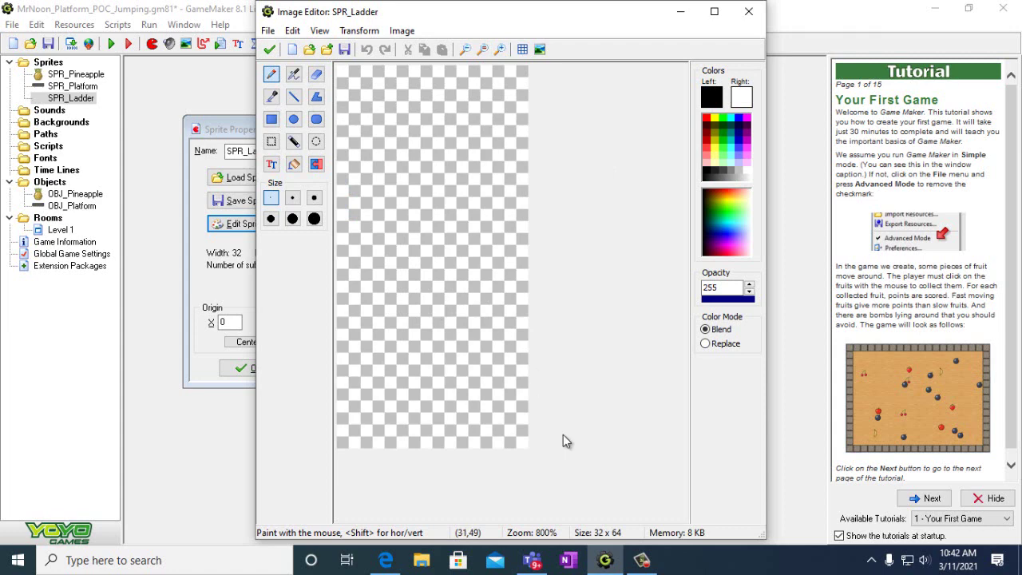
Read handout steps 32 to 42 and examine the ladder drawing in Figure 12-6
{"action": "left_click", "coordinate": [387, 563]}
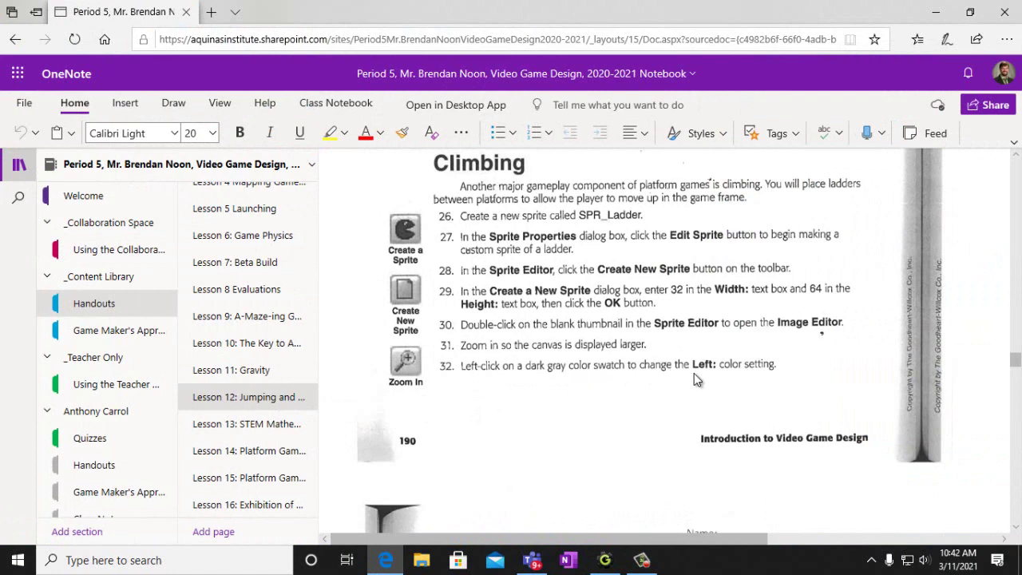
{"action": "scroll", "coordinate": [694, 380], "scroll_direction": "down", "scroll_amount": 3}
{"action": "scroll", "coordinate": [694, 380], "scroll_direction": "down", "scroll_amount": 3}
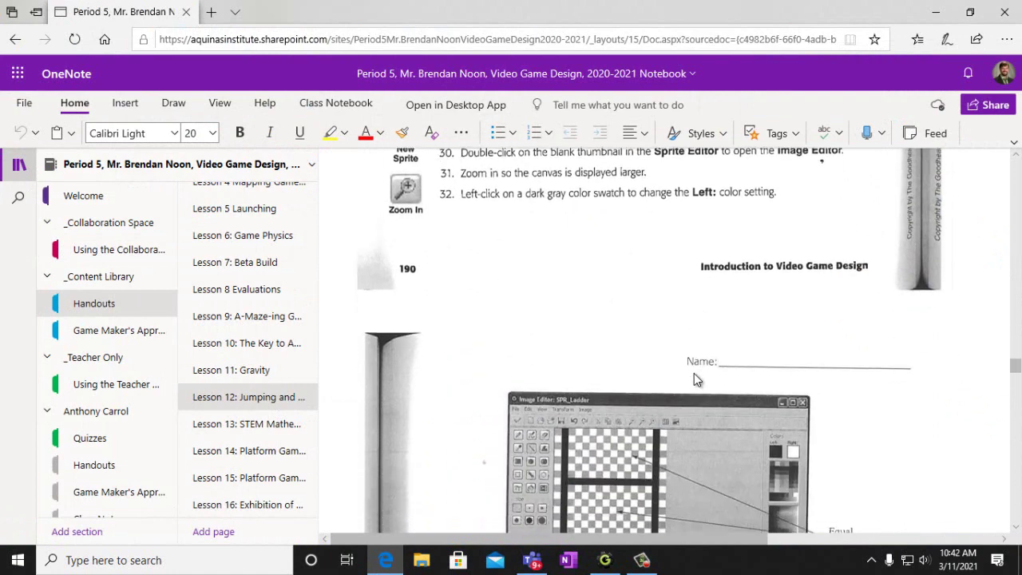
{"action": "scroll", "coordinate": [694, 379], "scroll_direction": "down", "scroll_amount": 3}
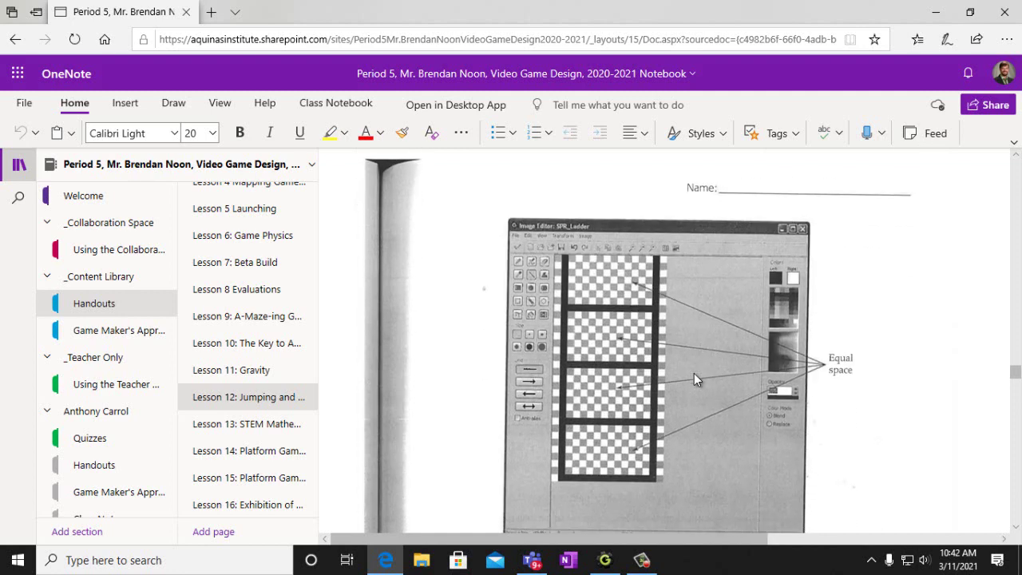
{"action": "scroll", "coordinate": [694, 379], "scroll_direction": "down", "scroll_amount": 6}
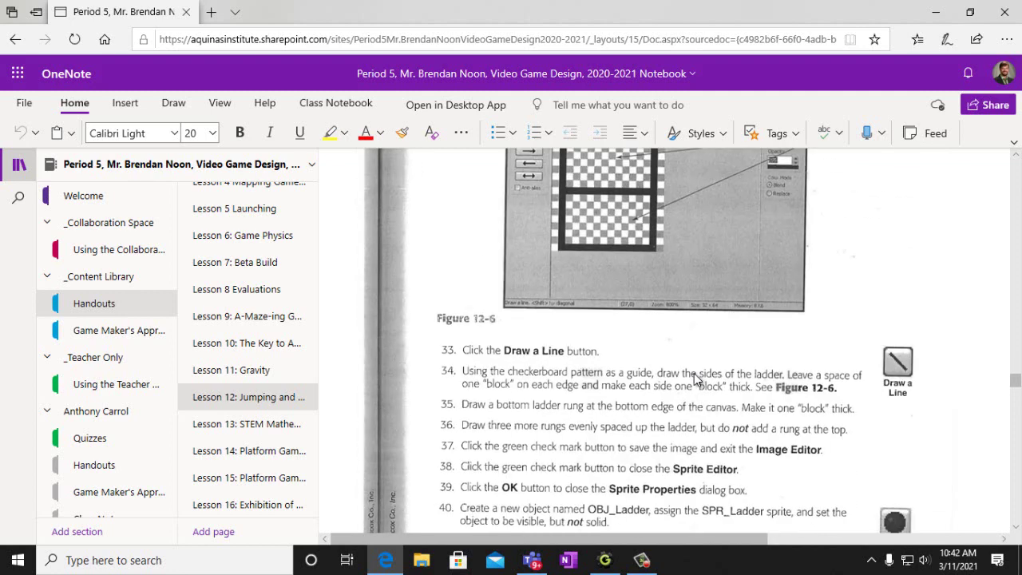
{"action": "scroll", "coordinate": [695, 380], "scroll_direction": "up", "scroll_amount": 5}
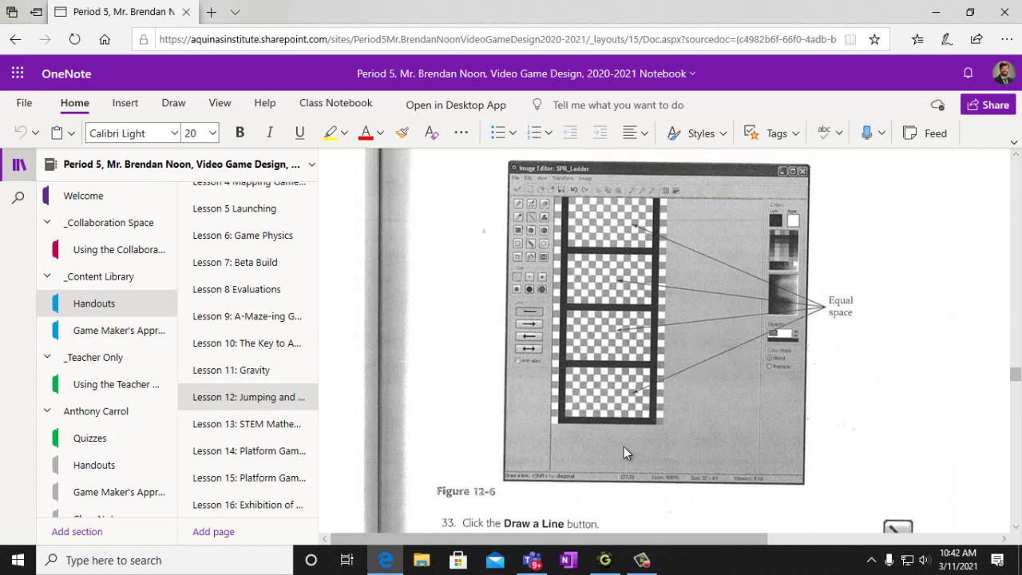
{"action": "scroll", "coordinate": [624, 446], "scroll_direction": "down", "scroll_amount": 5}
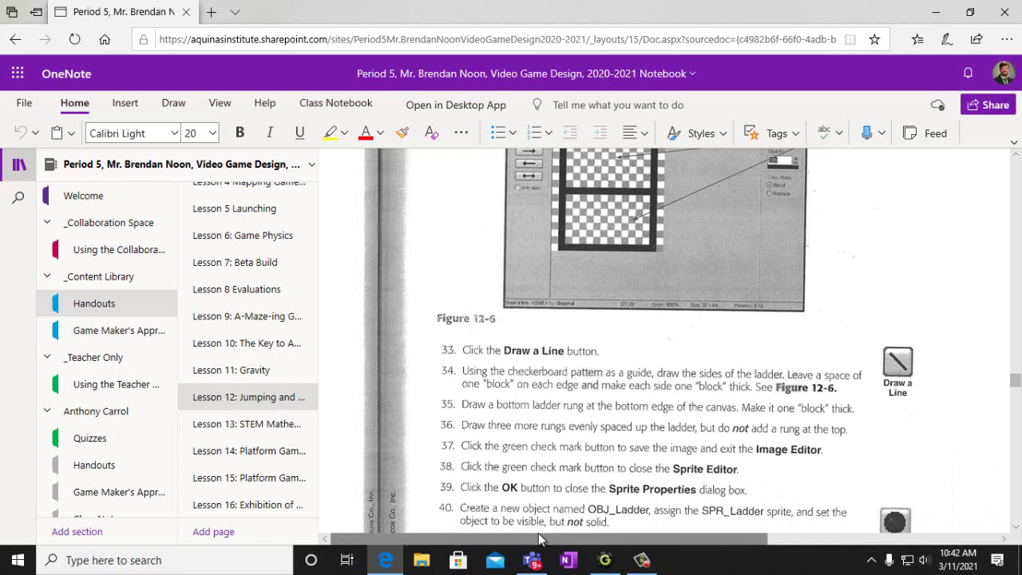
{"action": "left_click", "coordinate": [605, 560]}
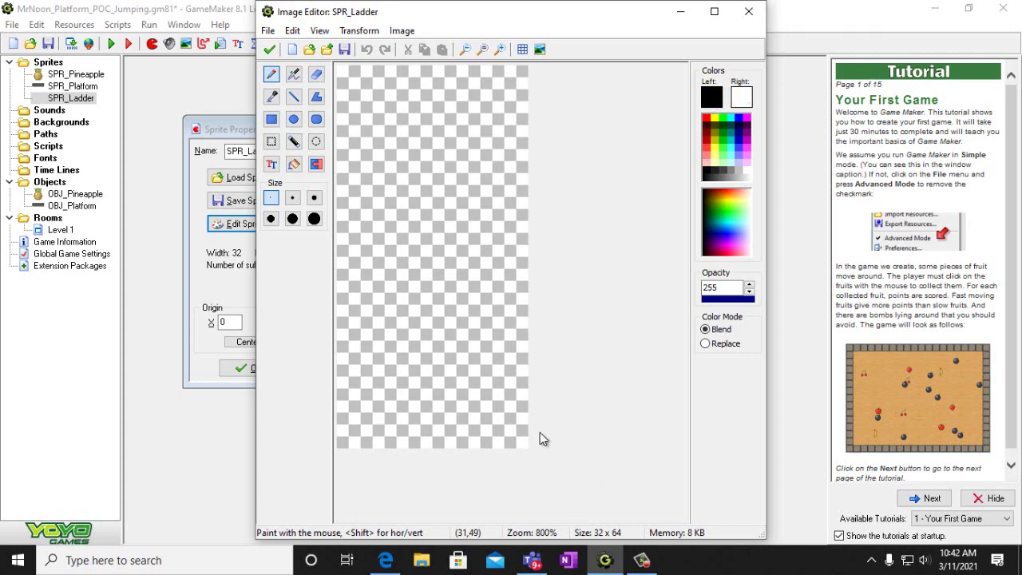
{"action": "left_click", "coordinate": [386, 560]}
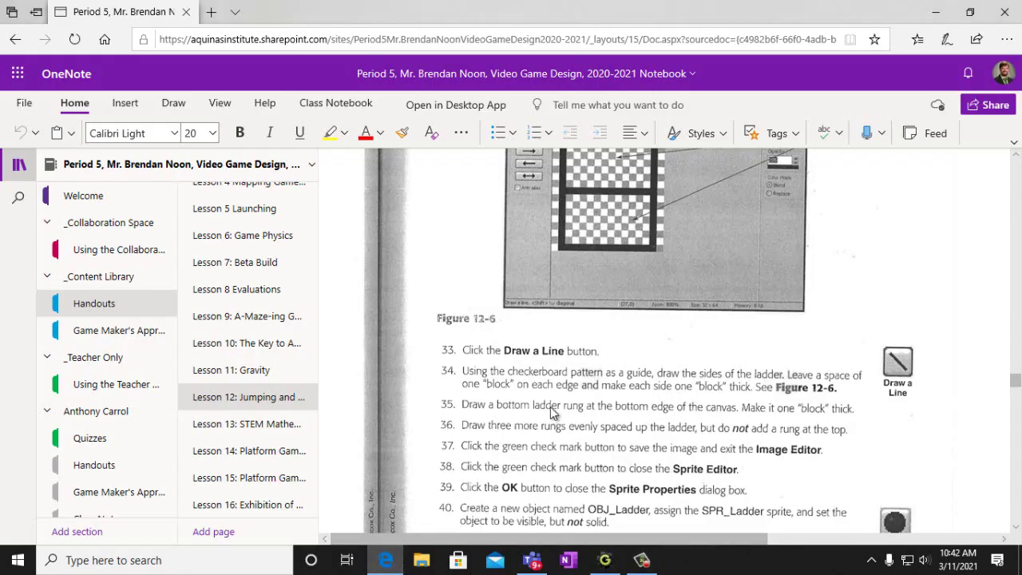
{"action": "scroll", "coordinate": [551, 413], "scroll_direction": "up", "scroll_amount": 10}
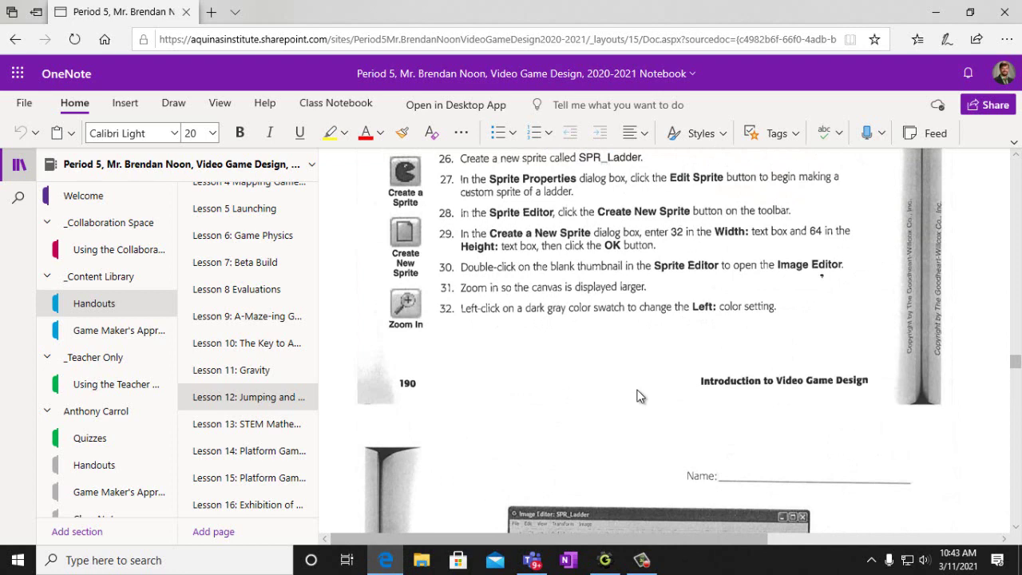
{"action": "scroll", "coordinate": [639, 395], "scroll_direction": "down", "scroll_amount": 3}
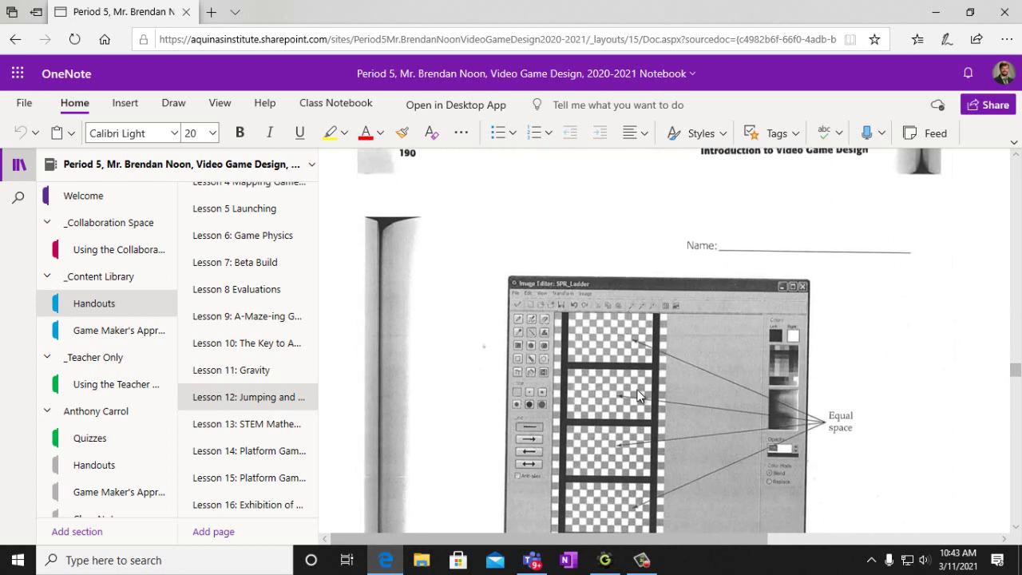
{"action": "scroll", "coordinate": [639, 395], "scroll_direction": "up", "scroll_amount": 2}
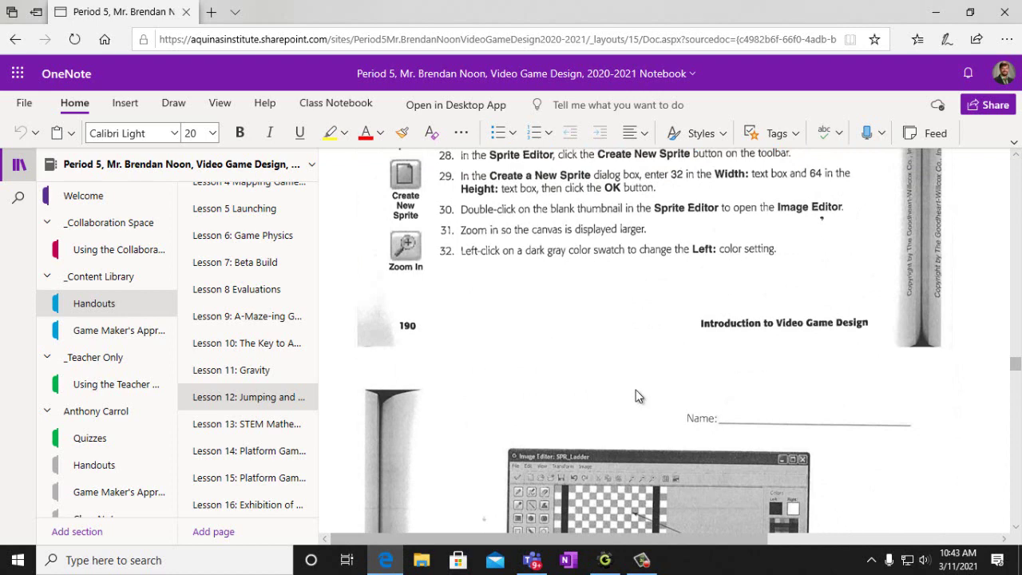
{"action": "scroll", "coordinate": [639, 396], "scroll_direction": "down", "scroll_amount": 7}
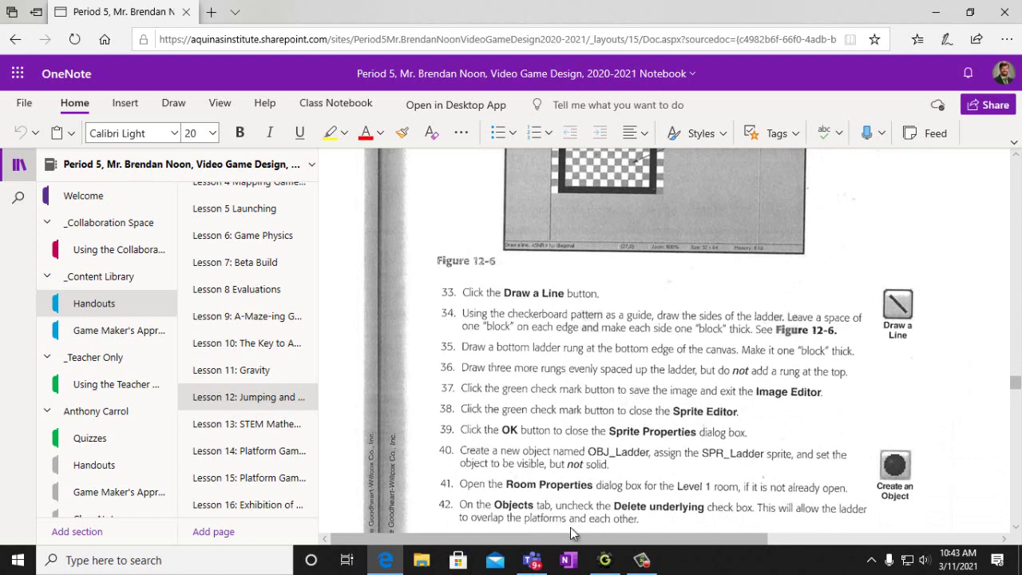
Return to GameMaker and set the Image Editor's left drawing color to dark purple (red 64, green 0, blue 128)
{"action": "left_click", "coordinate": [604, 560]}
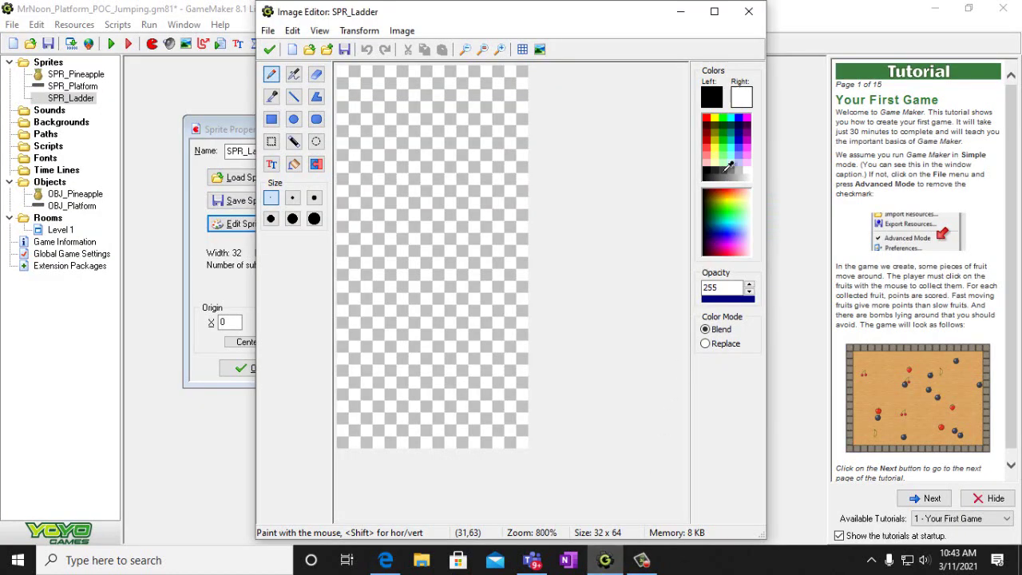
{"action": "left_click", "coordinate": [712, 96]}
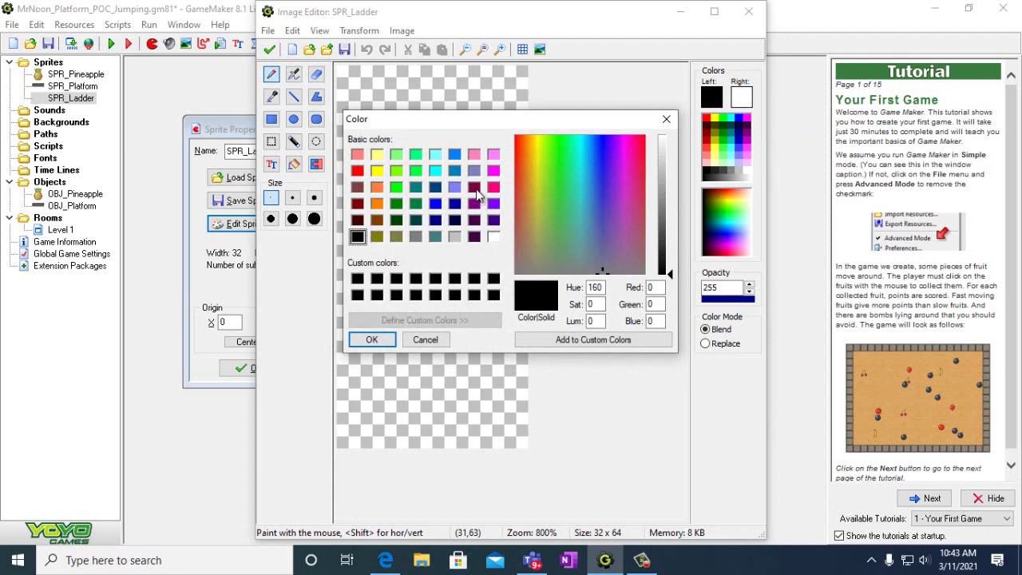
{"action": "left_click", "coordinate": [494, 222]}
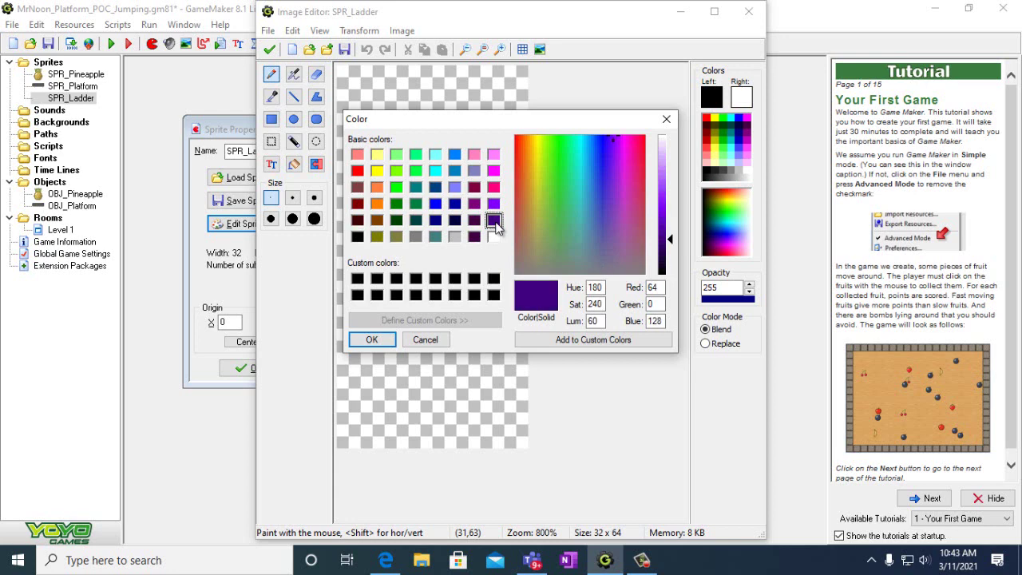
{"action": "left_click", "coordinate": [372, 340]}
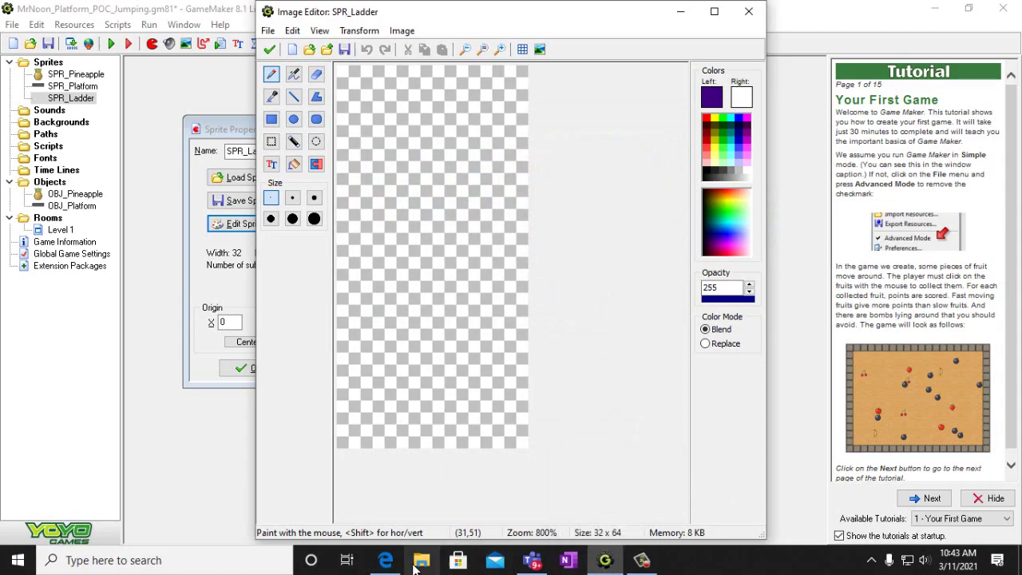
Switch to the OneNote handout and review steps 33 to 42 and the ladder drawing in Figure 12-6
{"action": "left_click", "coordinate": [388, 562]}
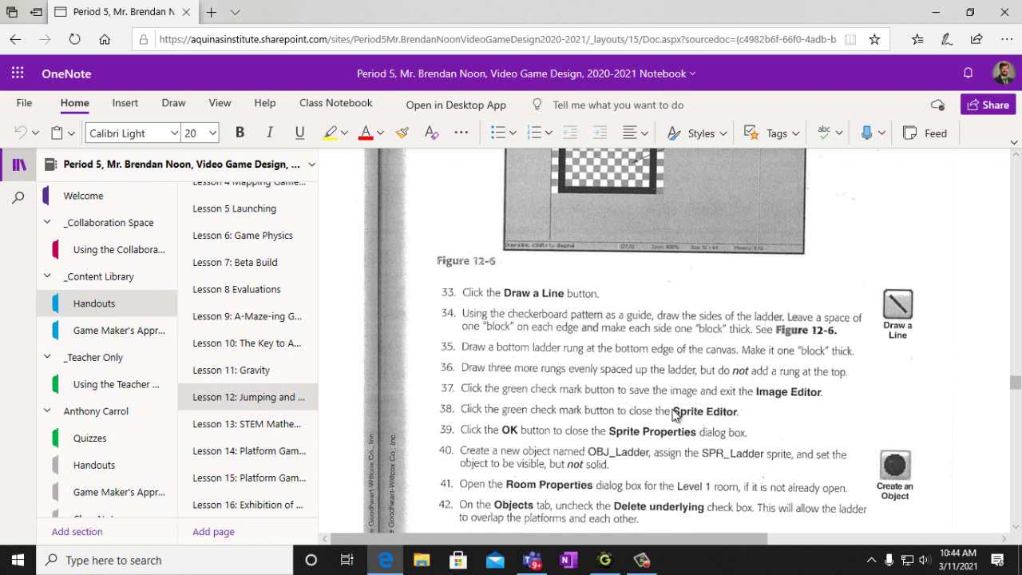
{"action": "scroll", "coordinate": [675, 415], "scroll_direction": "up", "scroll_amount": 2}
{"action": "scroll", "coordinate": [675, 320], "scroll_direction": "up", "scroll_amount": 2}
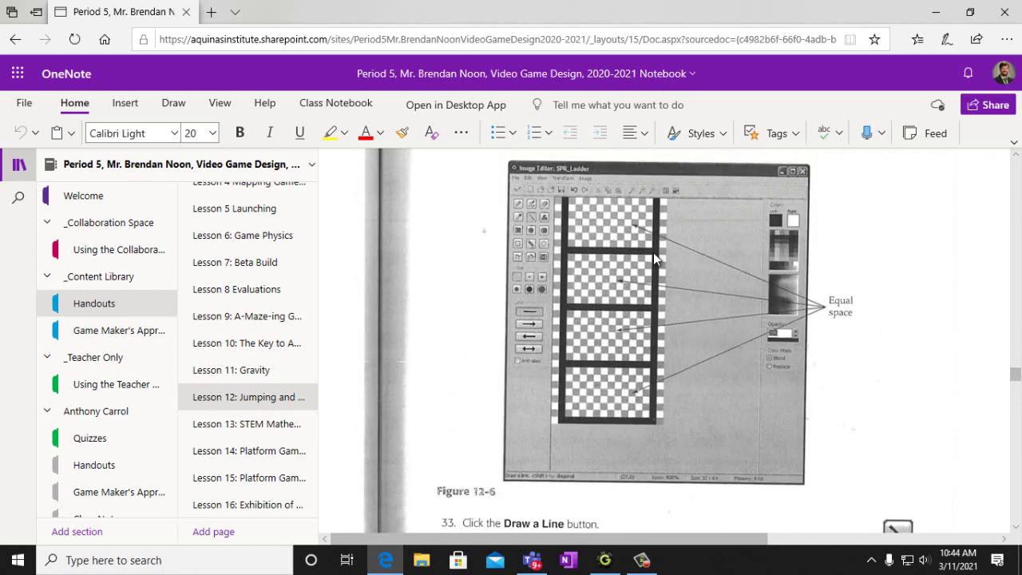
{"action": "scroll", "coordinate": [855, 490], "scroll_direction": "down", "scroll_amount": 1}
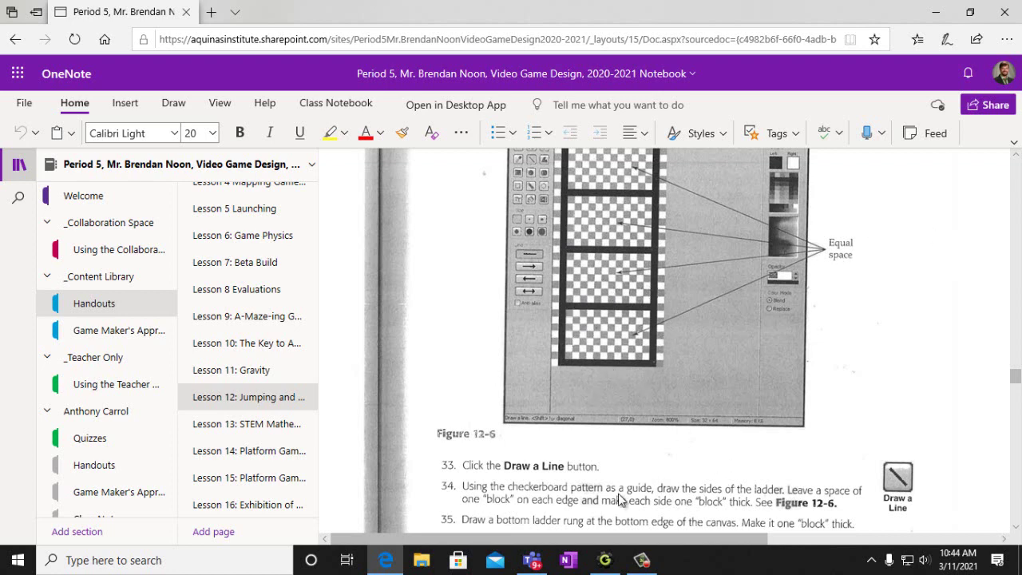
Return to GameMaker and draw a one-block-thick rung along the bottom edge of the ladder canvas with the Line tool
{"action": "left_click", "coordinate": [604, 560]}
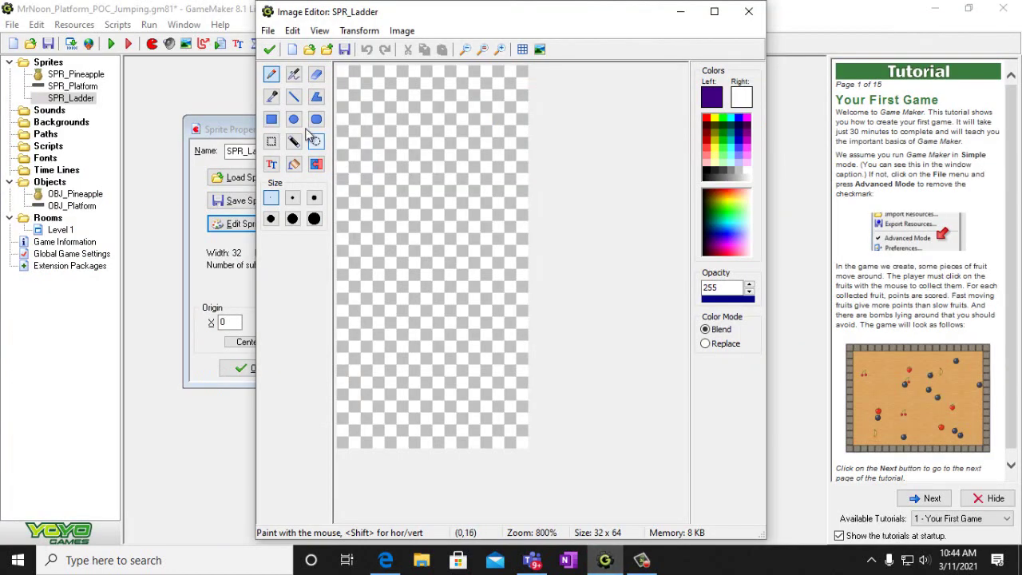
{"action": "left_click", "coordinate": [294, 97]}
{"action": "left_click", "coordinate": [342, 444]}
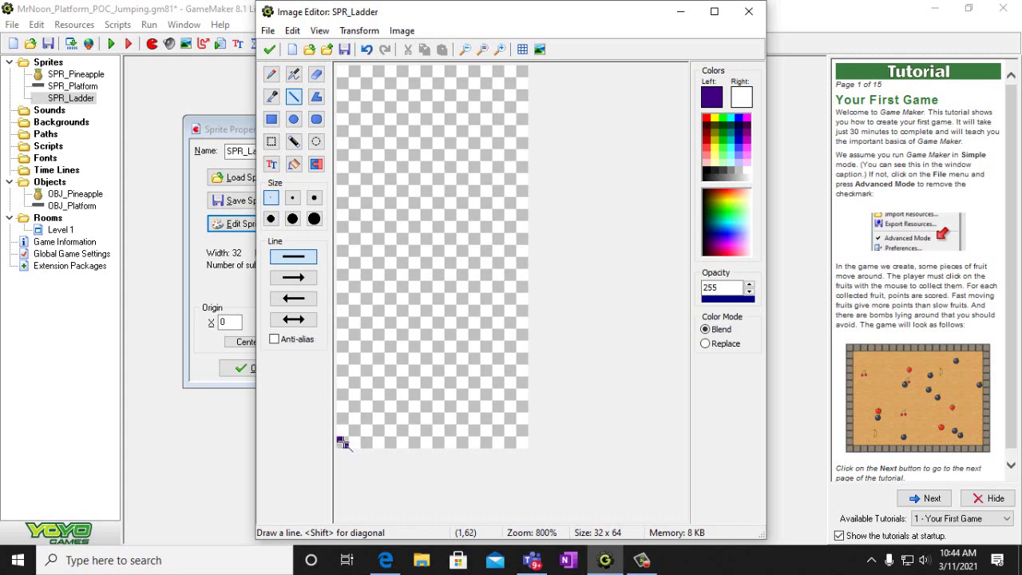
{"action": "left_click", "coordinate": [345, 444]}
{"action": "left_click", "coordinate": [369, 445]}
{"action": "left_click", "coordinate": [365, 441]}
{"action": "left_click", "coordinate": [364, 445]}
{"action": "left_click", "coordinate": [379, 445]}
{"action": "mouse_move", "coordinate": [380, 440]}
{"action": "left_mouse_down"}
{"action": "mouse_move", "coordinate": [518, 441]}
{"action": "mouse_move", "coordinate": [384, 445]}
{"action": "left_mouse_up"}
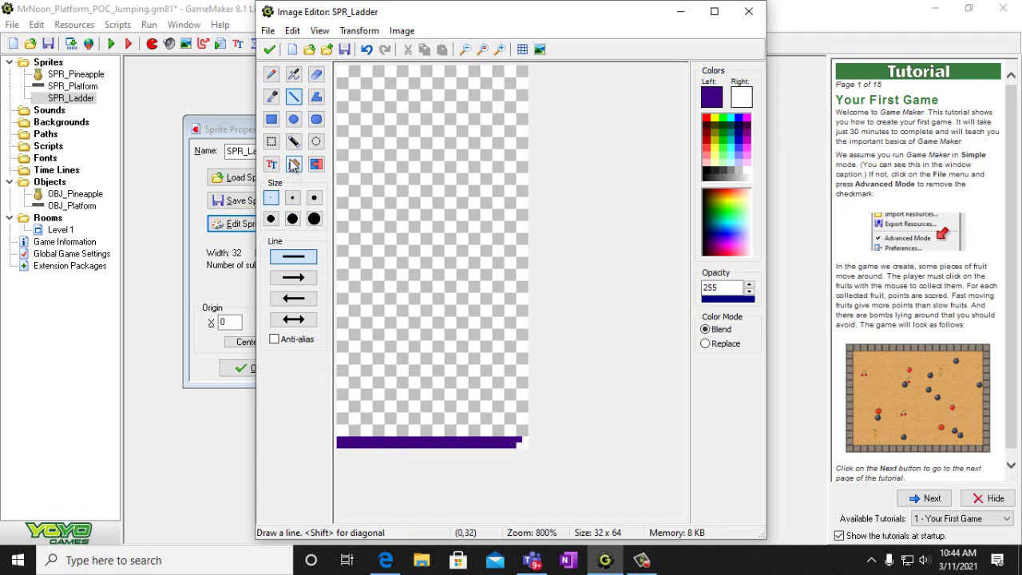
Erase one block at each end of the bottom rung
{"action": "left_click", "coordinate": [317, 74]}
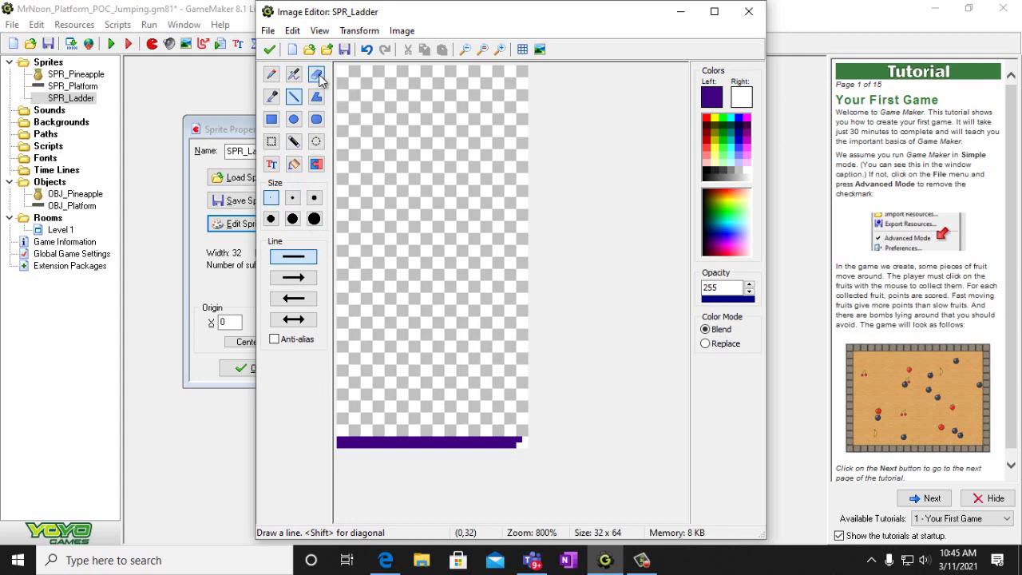
{"action": "left_click", "coordinate": [347, 440]}
{"action": "left_click", "coordinate": [520, 440]}
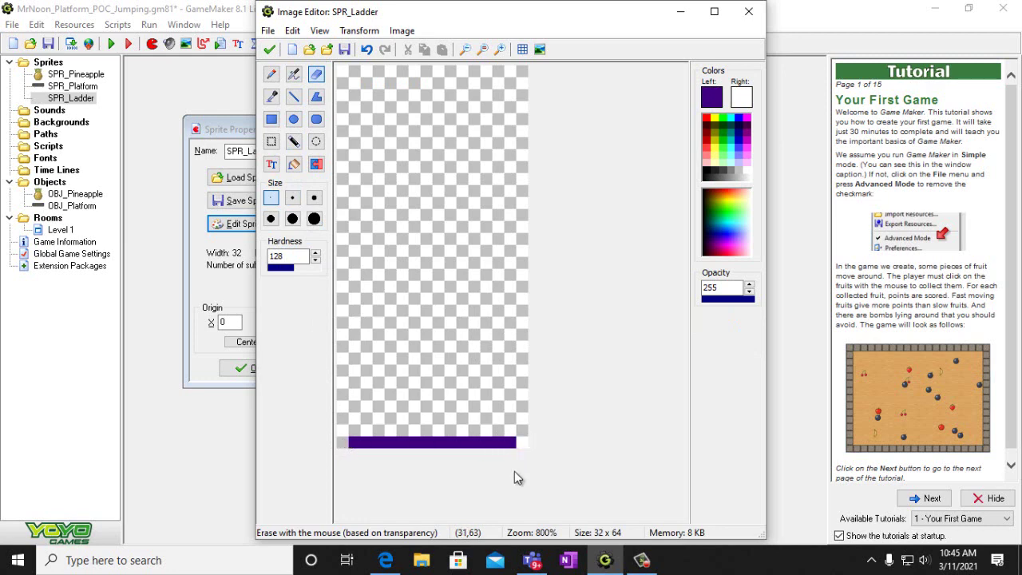
Draw both one-block-thick ladder sides up from the bottom rung, leaving one block free along each canvas edge
{"action": "left_click", "coordinate": [294, 96]}
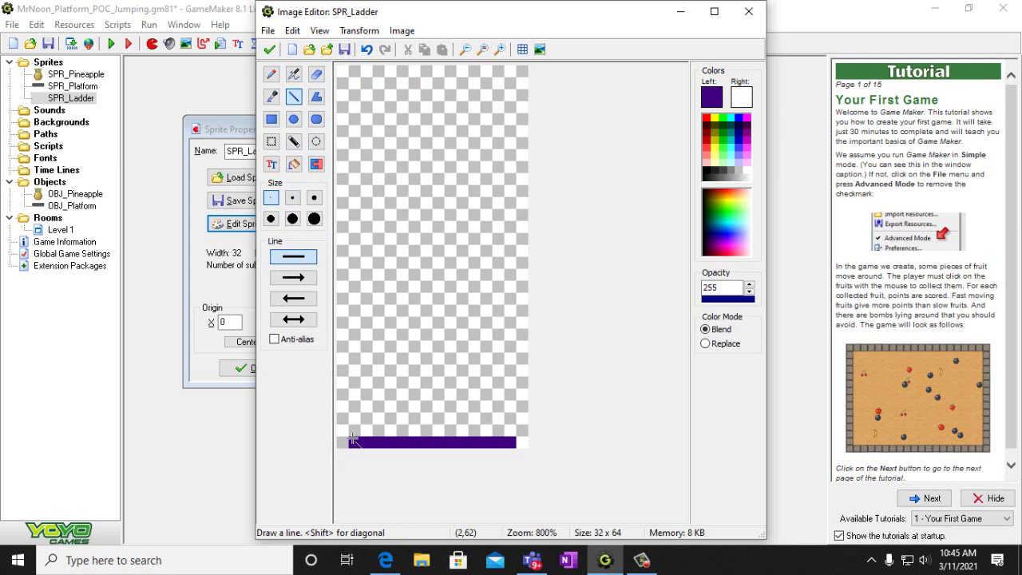
{"action": "mouse_move", "coordinate": [353, 441]}
{"action": "left_mouse_down"}
{"action": "mouse_move", "coordinate": [364, 181]}
{"action": "mouse_move", "coordinate": [353, 78]}
{"action": "mouse_move", "coordinate": [339, 323]}
{"action": "mouse_move", "coordinate": [354, 438]}
{"action": "left_mouse_up"}
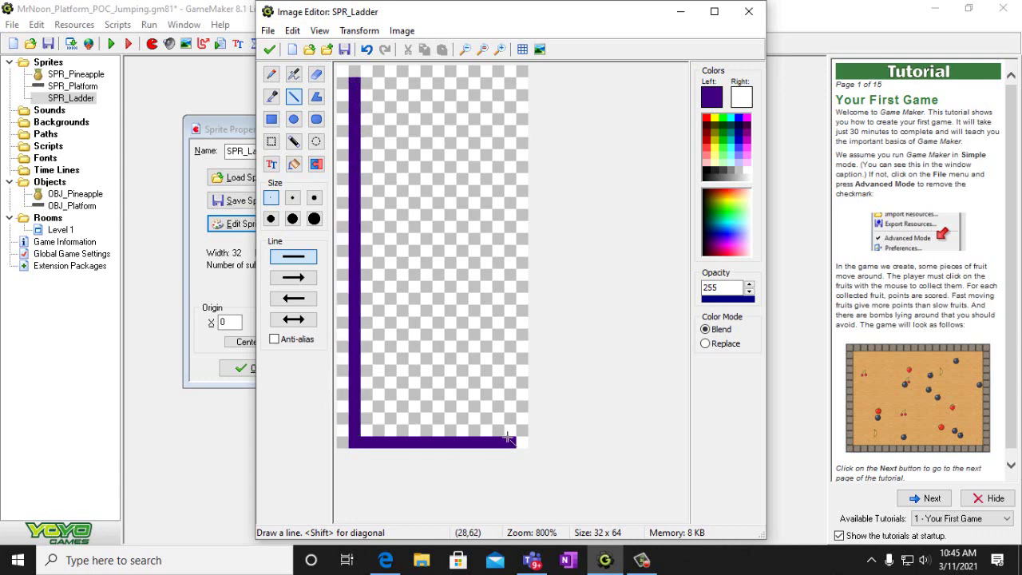
{"action": "mouse_move", "coordinate": [506, 437]}
{"action": "left_mouse_down"}
{"action": "mouse_move", "coordinate": [510, 75]}
{"action": "mouse_move", "coordinate": [512, 443]}
{"action": "left_mouse_up"}
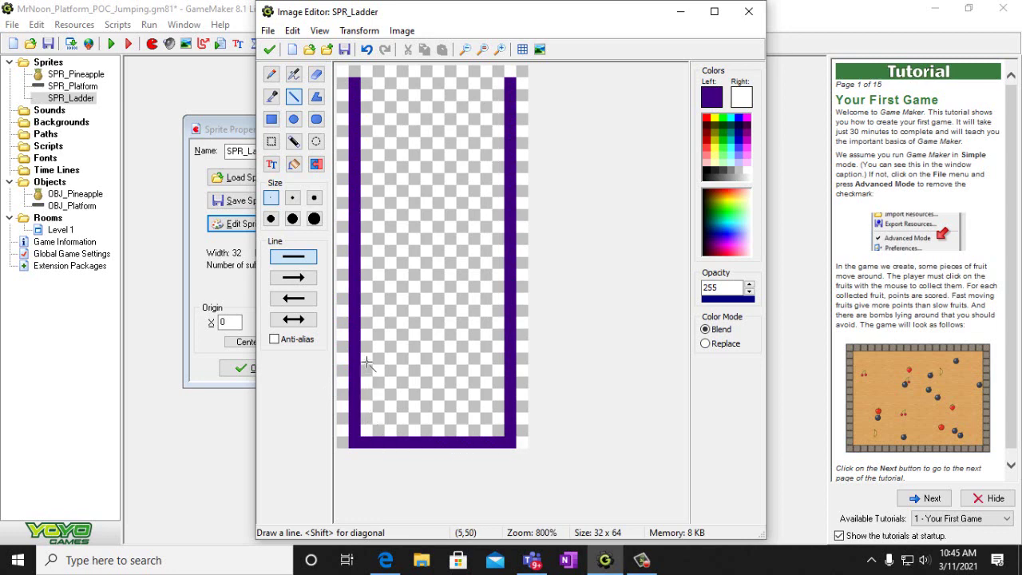
Draw three more one-block-thick rungs between the ladder sides, evenly spaced above the bottom rung
{"action": "mouse_move", "coordinate": [364, 334]}
{"action": "left_mouse_down"}
{"action": "mouse_move", "coordinate": [501, 333]}
{"action": "mouse_move", "coordinate": [365, 338]}
{"action": "left_mouse_up"}
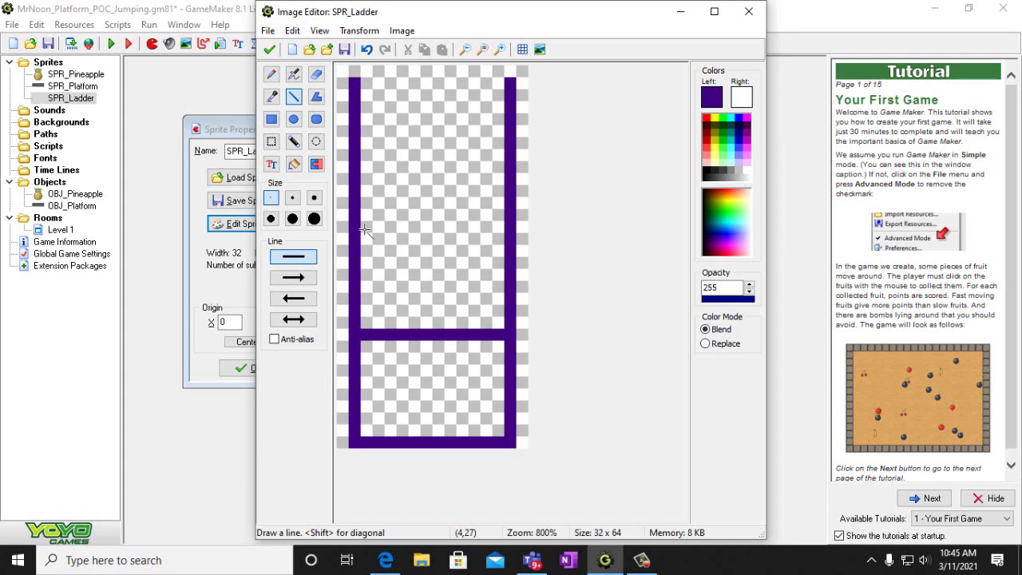
{"action": "mouse_move", "coordinate": [364, 230]}
{"action": "left_mouse_down"}
{"action": "mouse_move", "coordinate": [498, 230]}
{"action": "mouse_move", "coordinate": [365, 224]}
{"action": "left_mouse_up"}
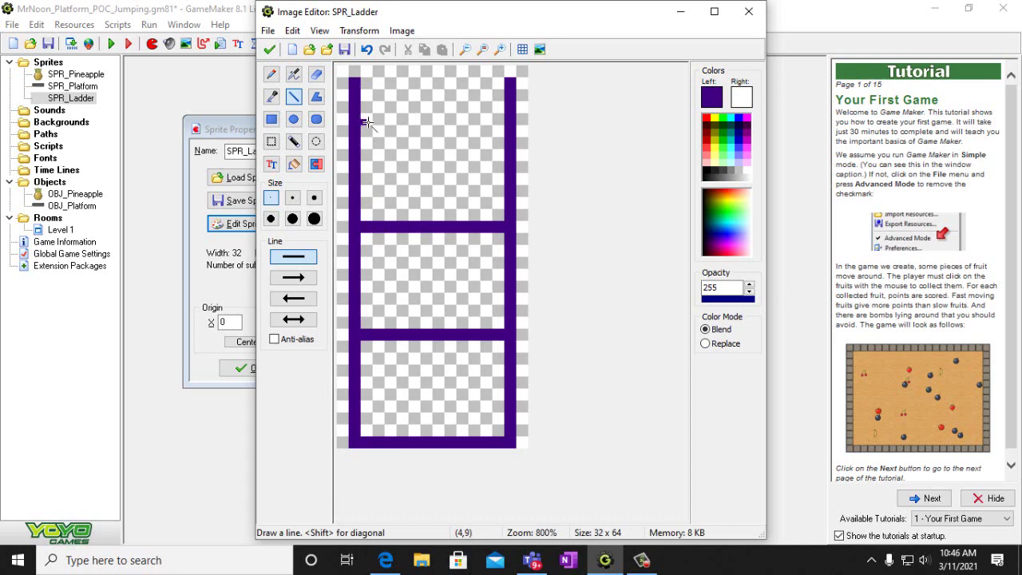
{"action": "left_click_drag", "start_coordinate": [363, 121], "coordinate": [509, 121]}
{"action": "left_click_drag", "start_coordinate": [435, 117], "coordinate": [361, 119]}
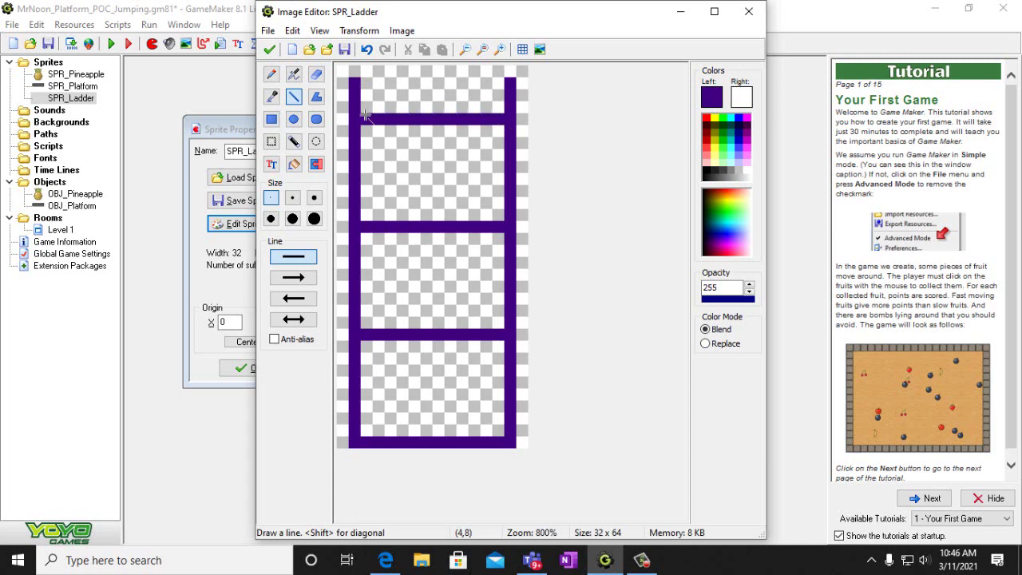
Compare the ladder with Figure 12-6 in the OneNote handout, and extend both ladder sides to the canvas's top edge in GameMaker
{"action": "left_click", "coordinate": [385, 560]}
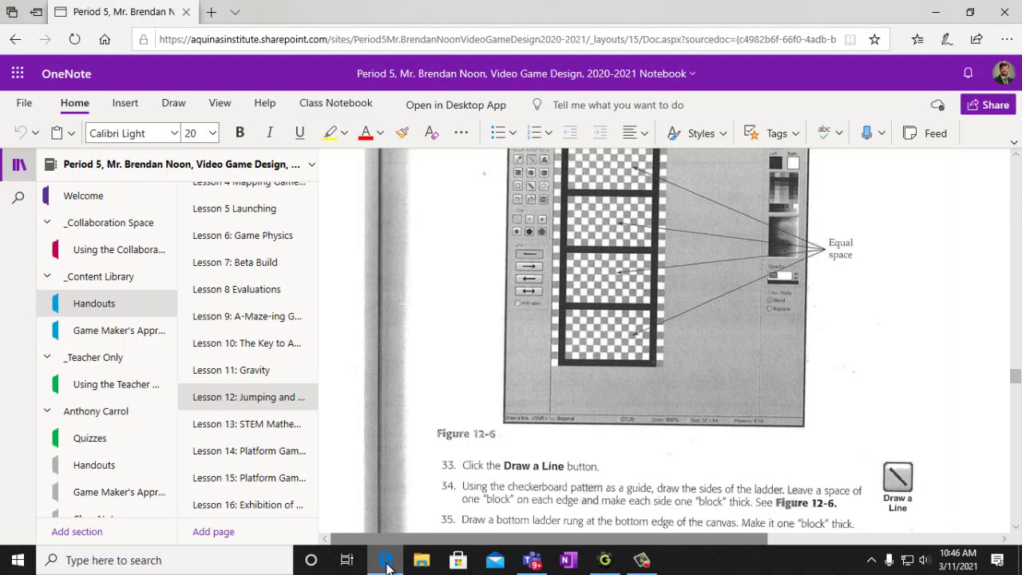
{"action": "scroll", "coordinate": [560, 400], "scroll_direction": "up", "scroll_amount": 2}
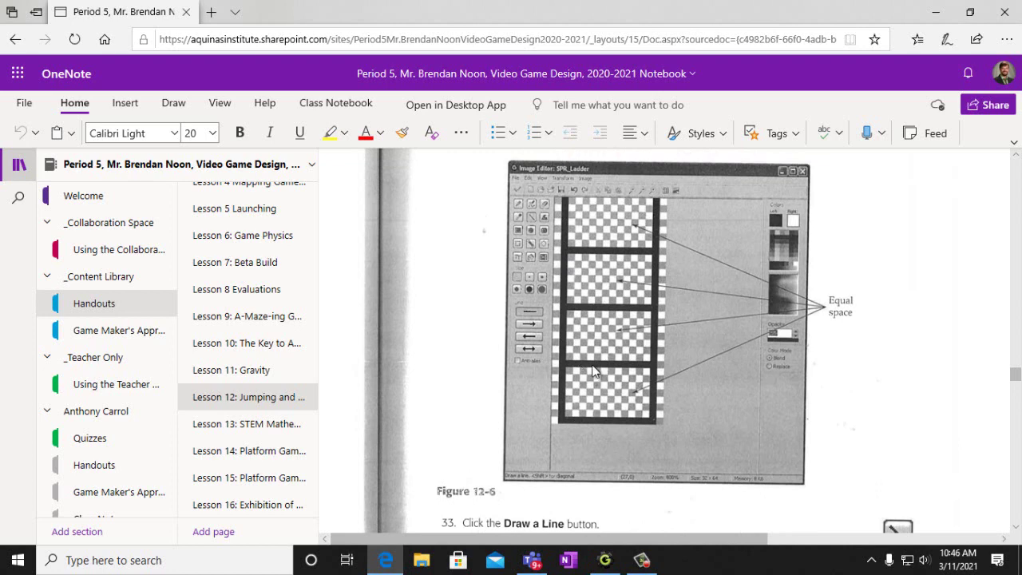
{"action": "left_click", "coordinate": [608, 563]}
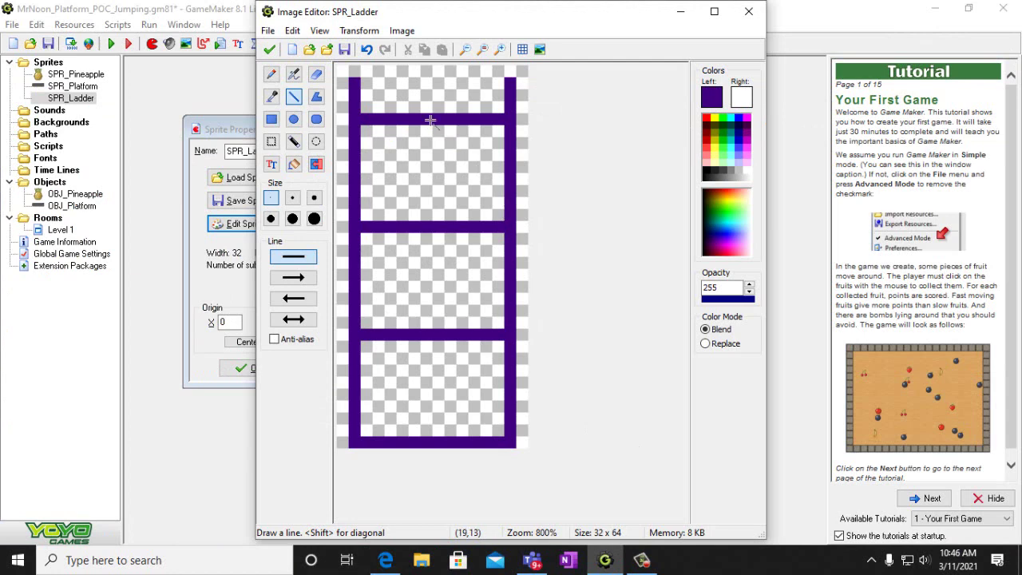
{"action": "left_click_drag", "start_coordinate": [357, 68], "coordinate": [357, 77]}
{"action": "left_click", "coordinate": [353, 72]}
{"action": "left_click", "coordinate": [510, 71]}
{"action": "left_click", "coordinate": [512, 70]}
Check handout steps 37 to 42 in OneNote, and save the ladder image and close its editors and sprite properties in GameMaker
{"action": "left_click", "coordinate": [385, 560]}
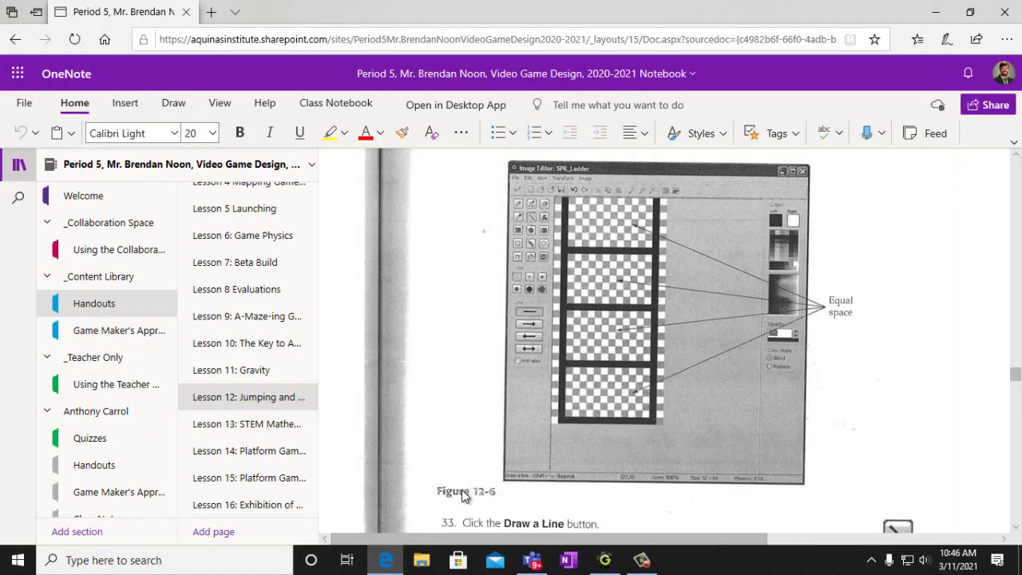
{"action": "scroll", "coordinate": [606, 487], "scroll_direction": "down", "scroll_amount": 3}
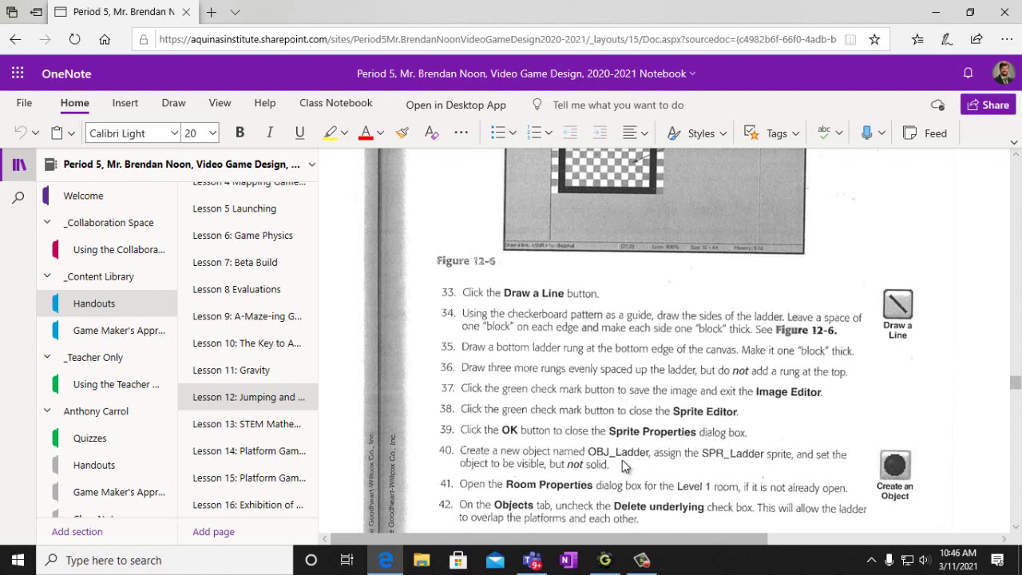
{"action": "left_click", "coordinate": [604, 560]}
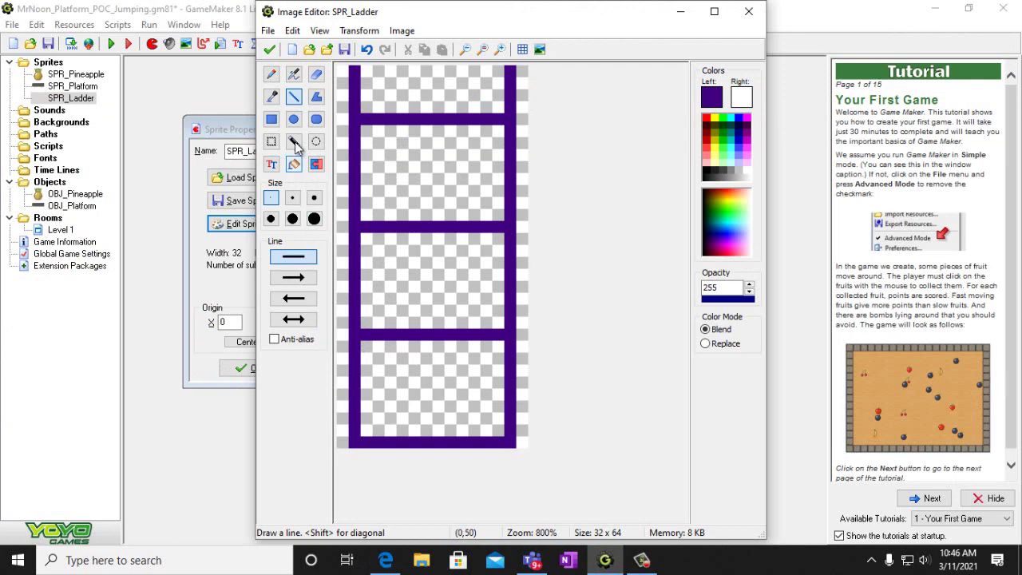
{"action": "left_click", "coordinate": [272, 50]}
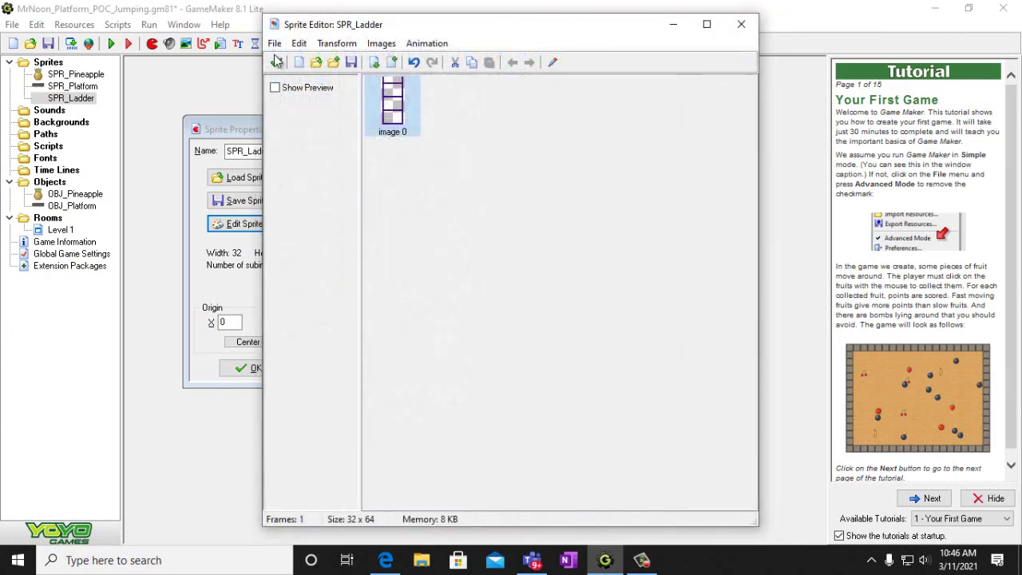
{"action": "left_click", "coordinate": [277, 59]}
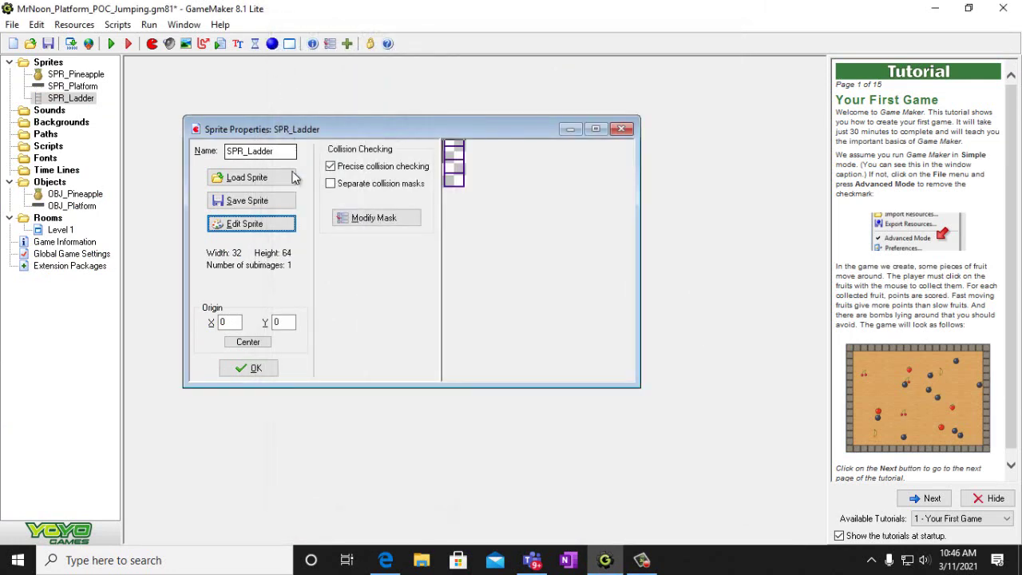
{"action": "left_click", "coordinate": [254, 369]}
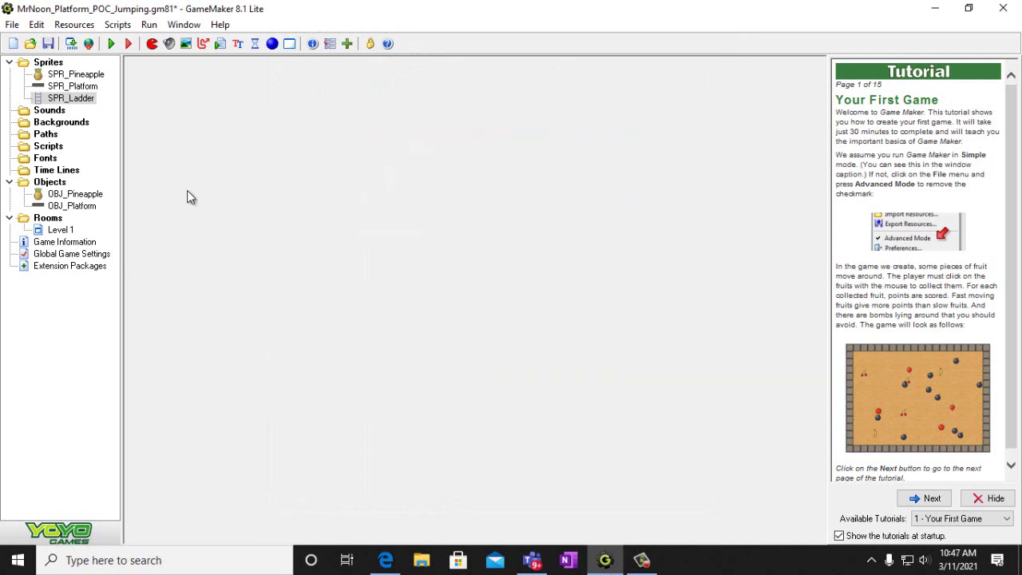
Create a new object and assign it the SPR_Ladder sprite
{"action": "left_click", "coordinate": [273, 44]}
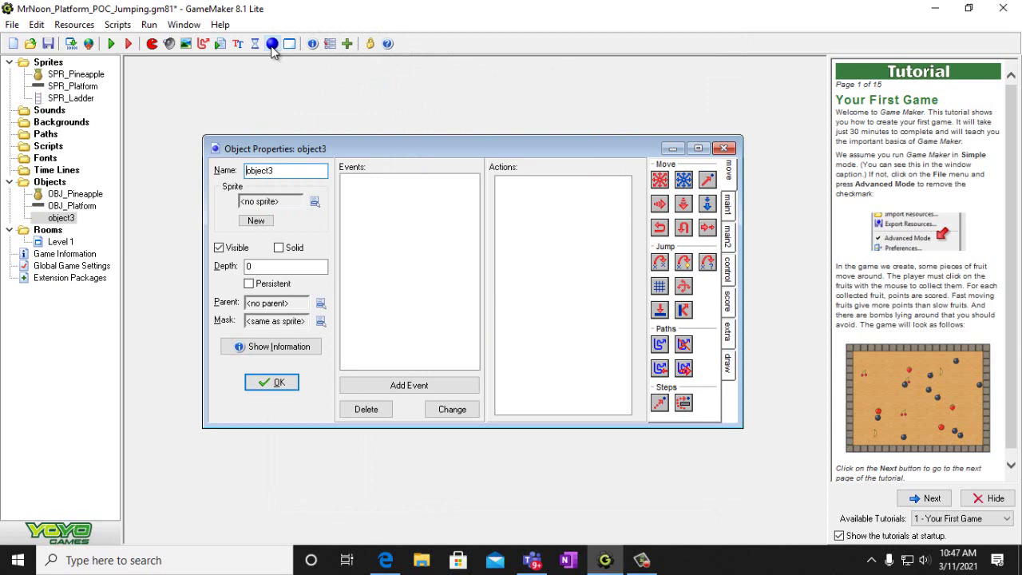
{"action": "left_click", "coordinate": [314, 202]}
{"action": "left_click", "coordinate": [342, 257]}
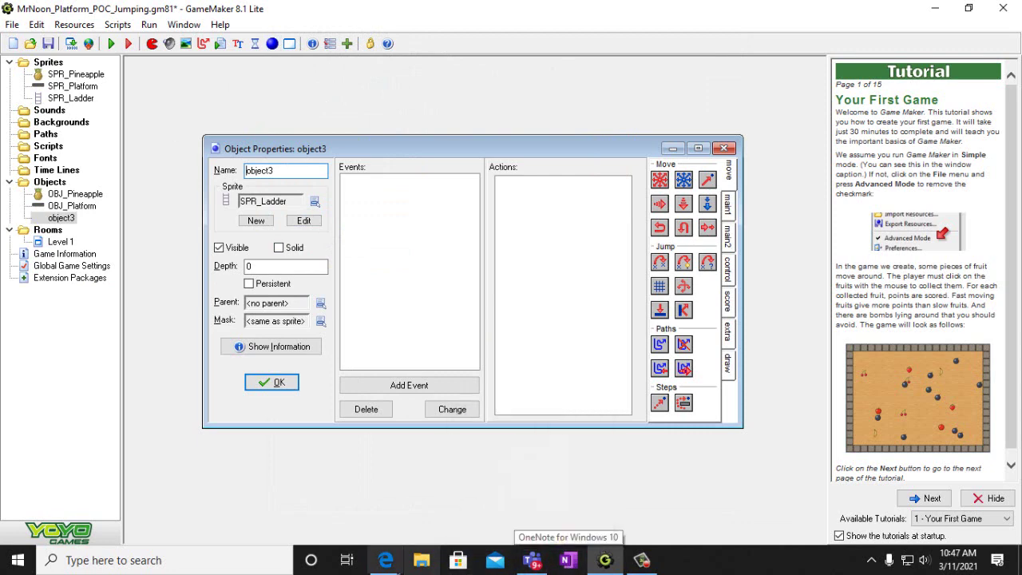
Check handout step 40 in OneNote and name the new object OBJ_Ladder in GameMaker
{"action": "left_click", "coordinate": [431, 519]}
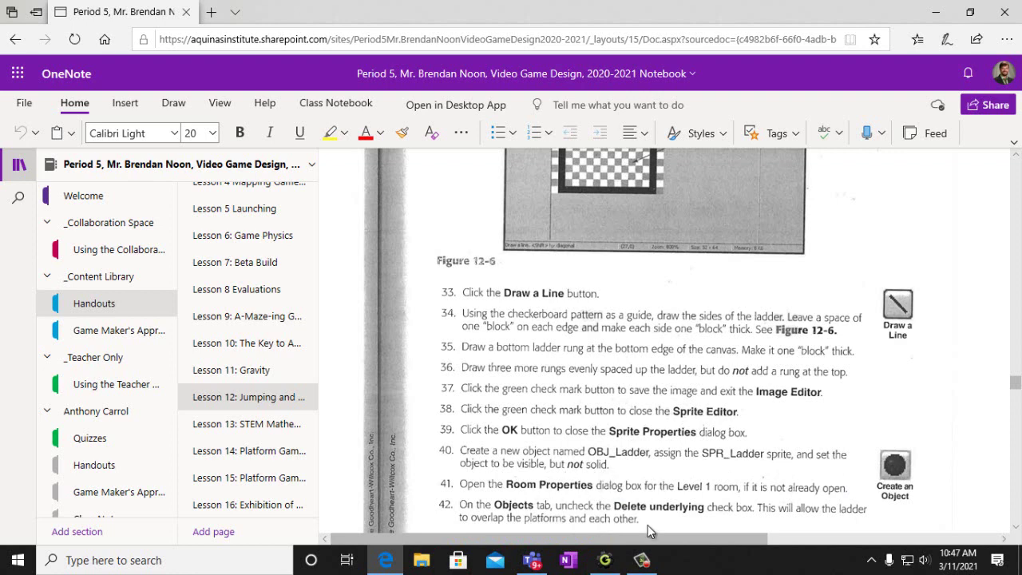
{"action": "left_click", "coordinate": [605, 560]}
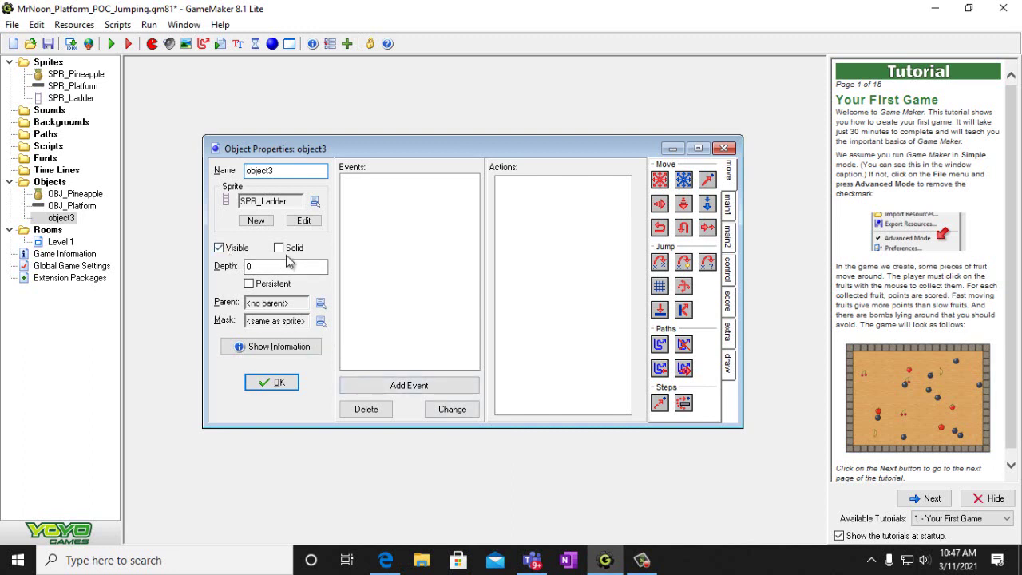
{"action": "left_click", "coordinate": [295, 173]}
{"action": "key", "text": "BackSpace"}
{"action": "key", "text": "BackSpace"}
{"action": "key", "text": "BackSpace"}
{"action": "key", "text": "BackSpace"}
{"action": "key", "text": "BackSpace"}
{"action": "key", "text": "BackSpace"}
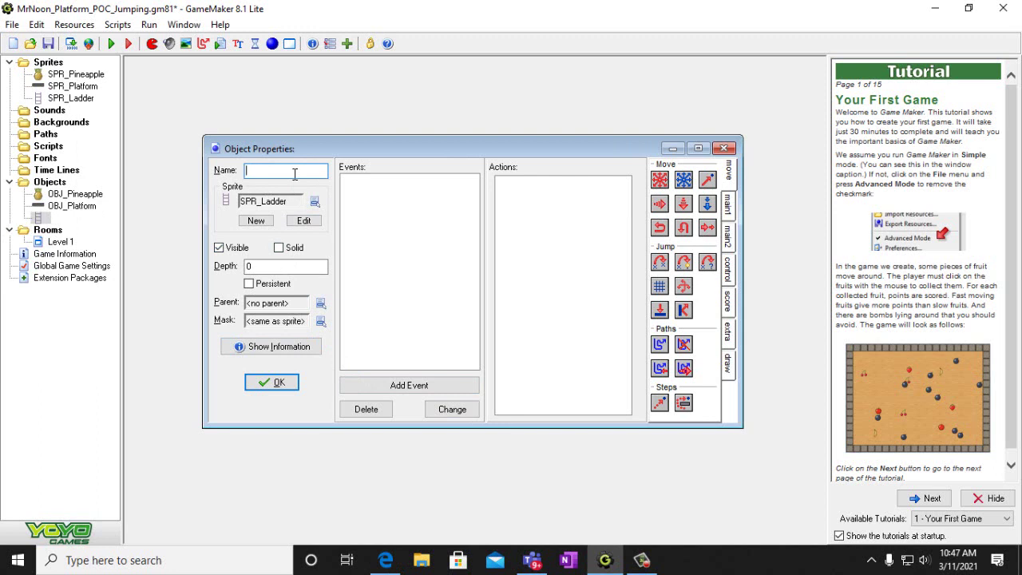
{"action": "type", "text": "OBJ_Ladd"}
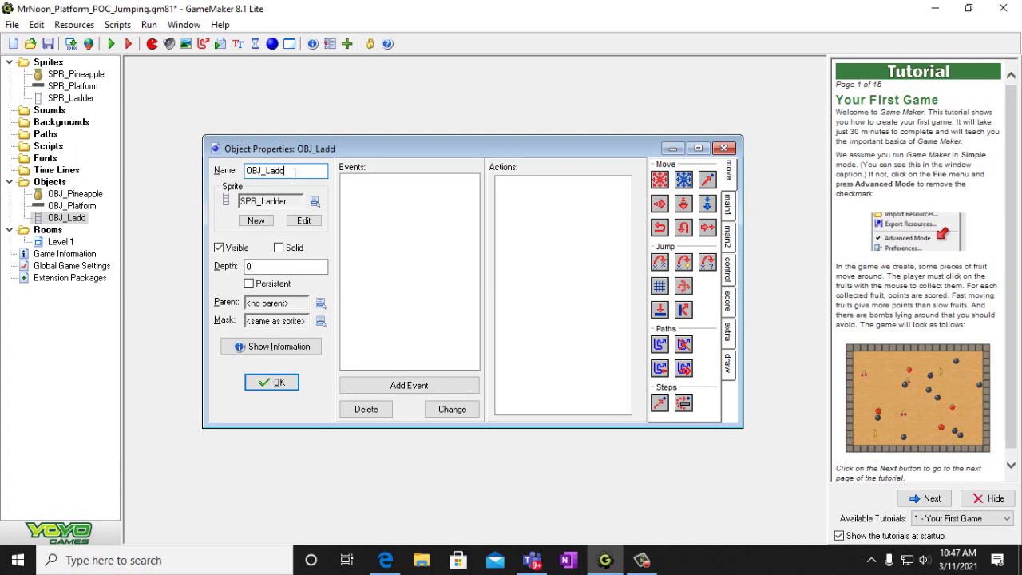
{"action": "type", "text": "er"}
Switch to the OneNote handout and read steps 41 to 44 and the ladder placement in Figure 12-7
{"action": "left_click", "coordinate": [386, 560]}
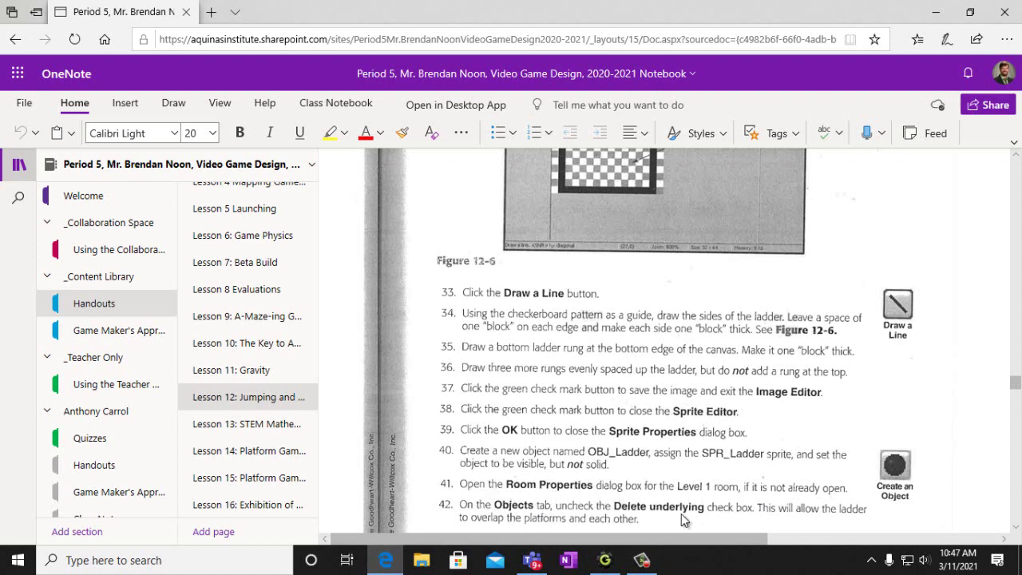
{"action": "scroll", "coordinate": [725, 521], "scroll_direction": "down", "scroll_amount": 1}
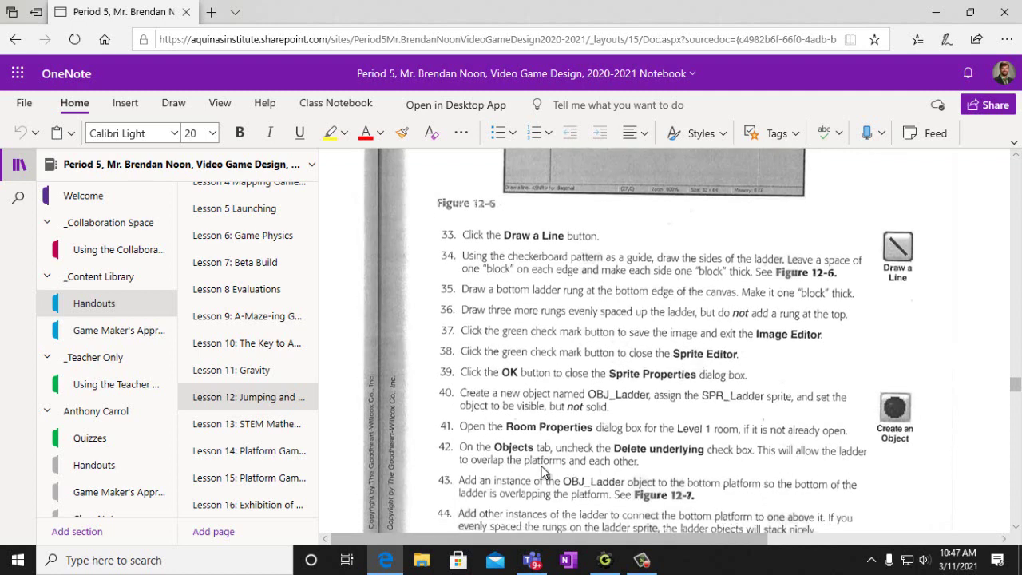
{"action": "scroll", "coordinate": [611, 482], "scroll_direction": "down", "scroll_amount": 6}
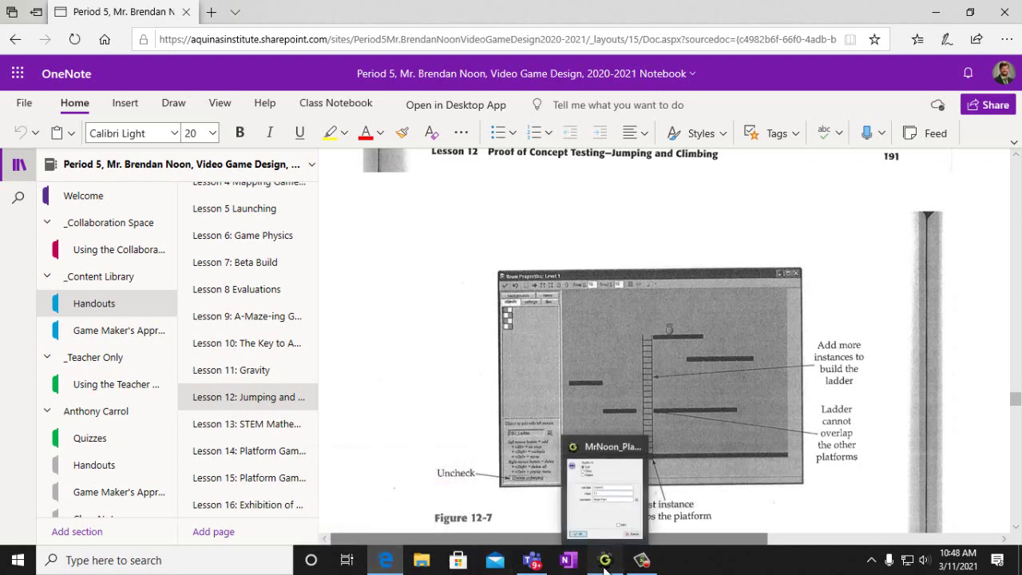
Return to GameMaker, confirm the OBJ_Ladder properties, and open the Level 1 room in a taller window that shows the bottom platform
{"action": "left_click", "coordinate": [607, 491]}
{"action": "left_click", "coordinate": [270, 381]}
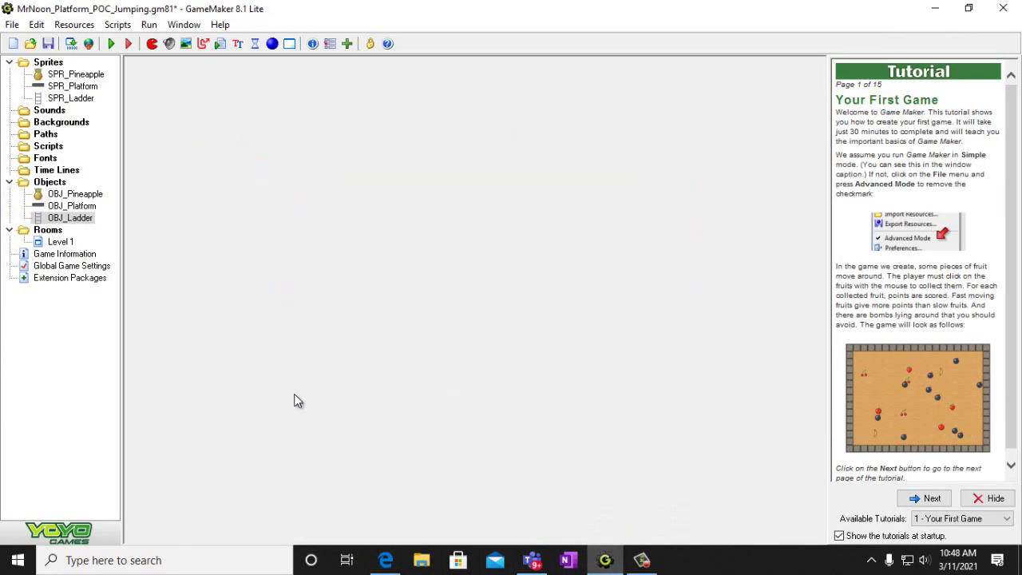
{"action": "double_click", "coordinate": [52, 243]}
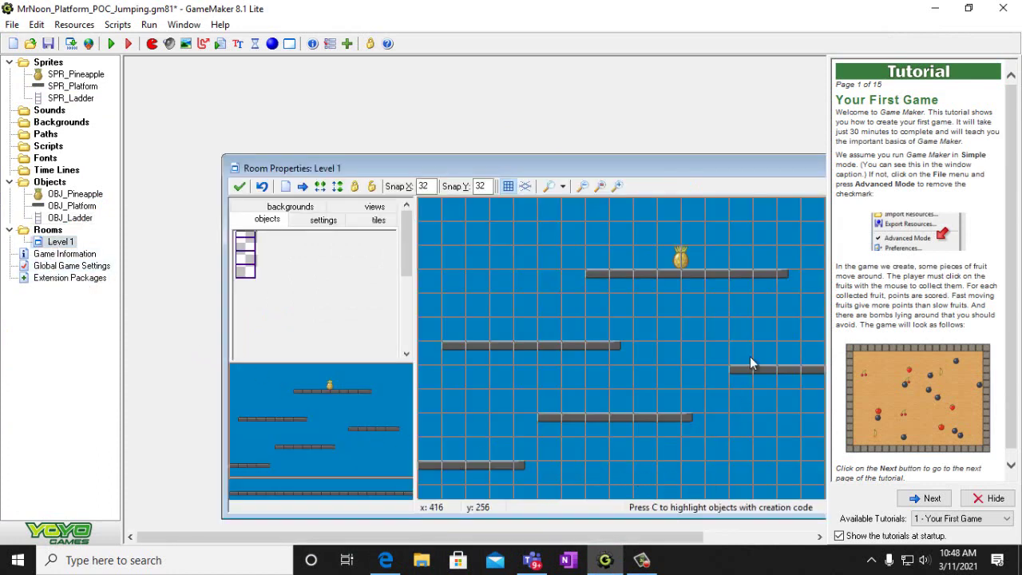
{"action": "left_click_drag", "start_coordinate": [660, 162], "coordinate": [595, 91]}
{"action": "left_click_drag", "start_coordinate": [624, 450], "coordinate": [627, 530]}
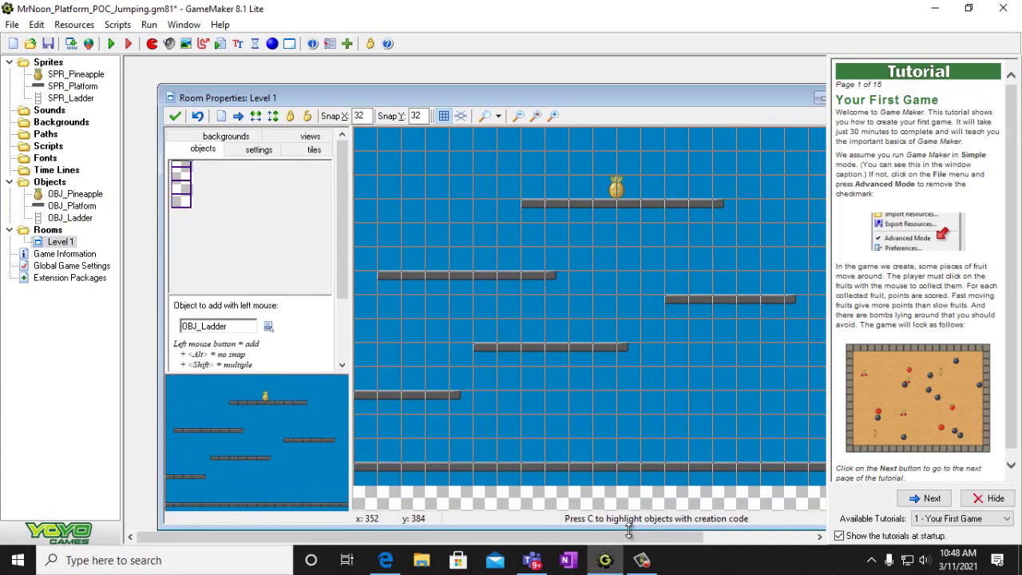
Stack OBJ_Ladder instances upward from the bottom platform to just above the middle-right platform, beside its inner end
{"action": "left_click", "coordinate": [650, 456]}
{"action": "left_click", "coordinate": [652, 432]}
{"action": "left_click", "coordinate": [653, 404]}
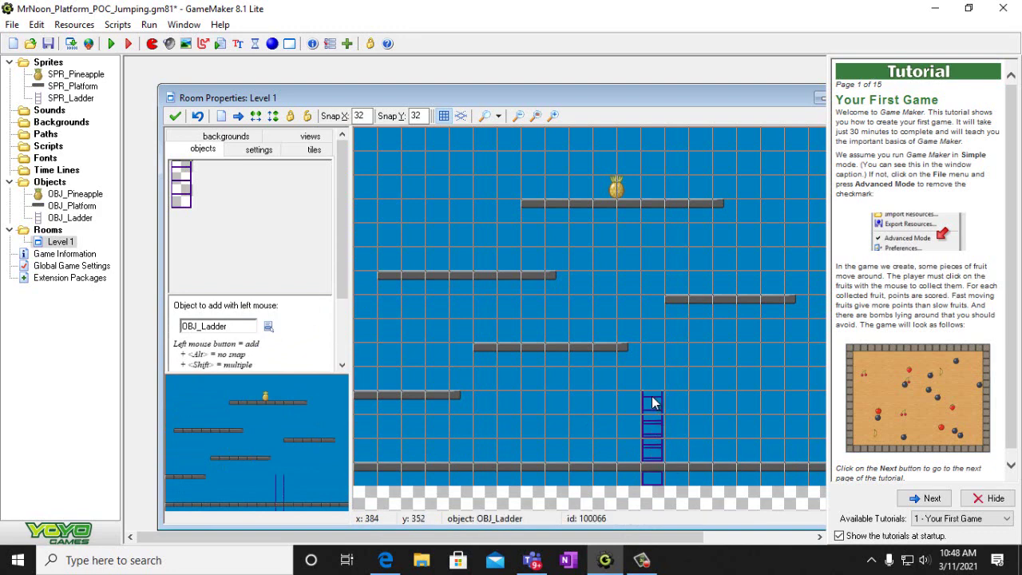
{"action": "left_click", "coordinate": [653, 380]}
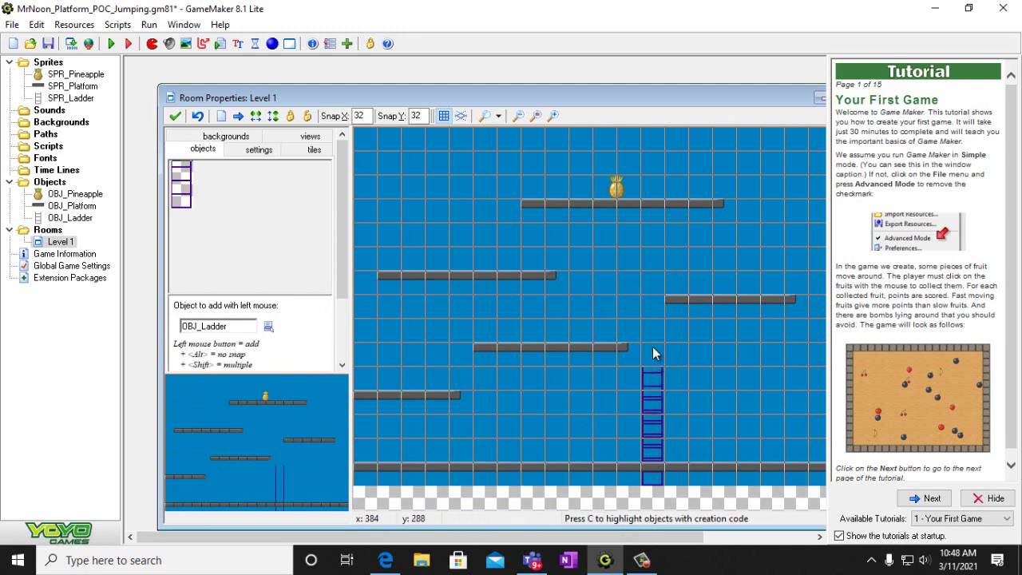
{"action": "left_click", "coordinate": [652, 347]}
{"action": "left_click", "coordinate": [653, 329]}
{"action": "left_click", "coordinate": [653, 310]}
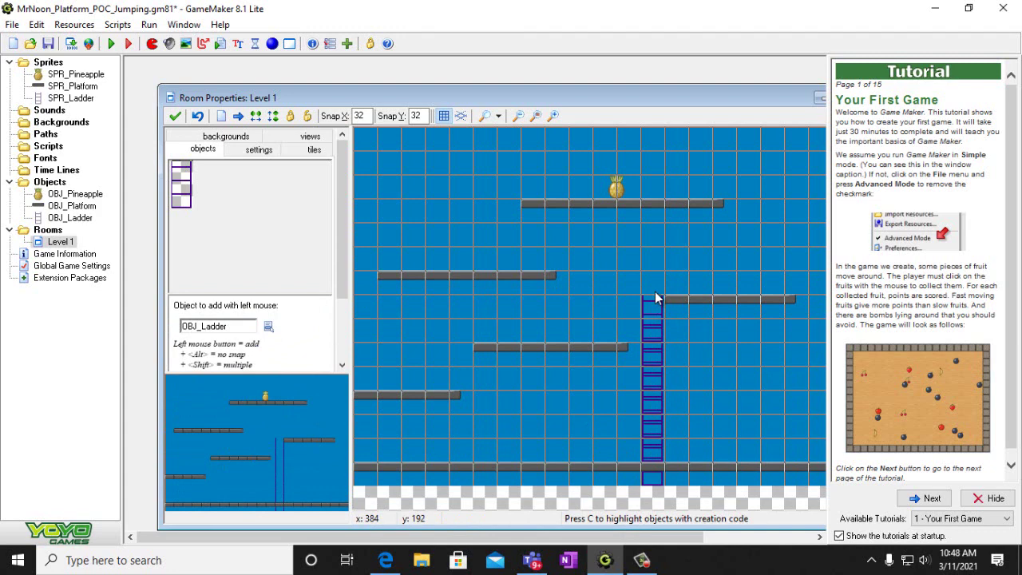
{"action": "left_click", "coordinate": [655, 298]}
Delete the end piece of the lower-left platform and add two ladders, one rising above each of the two middle platforms
{"action": "right_click", "coordinate": [454, 401]}
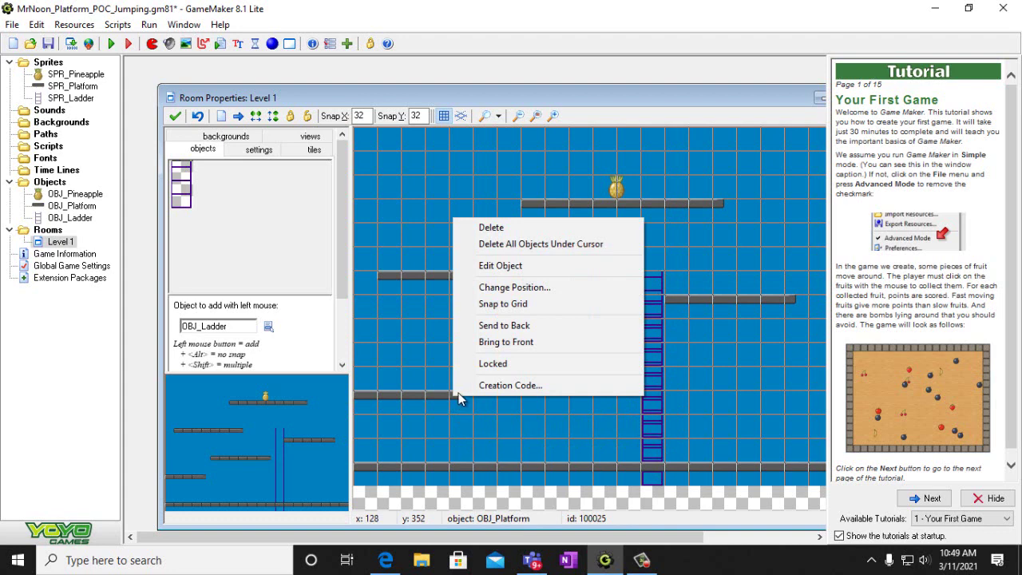
{"action": "left_click", "coordinate": [503, 230]}
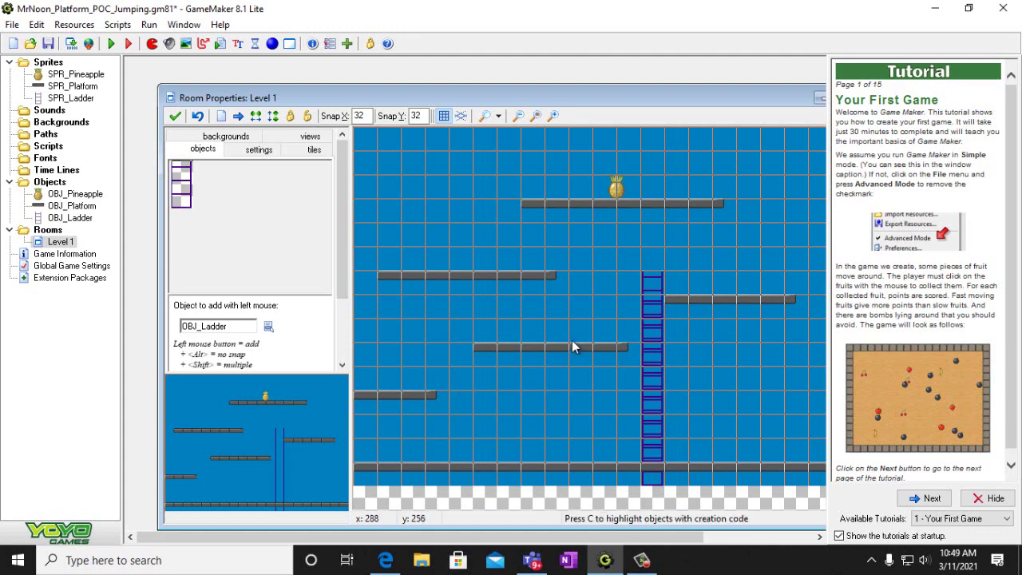
{"action": "left_click", "coordinate": [578, 315]}
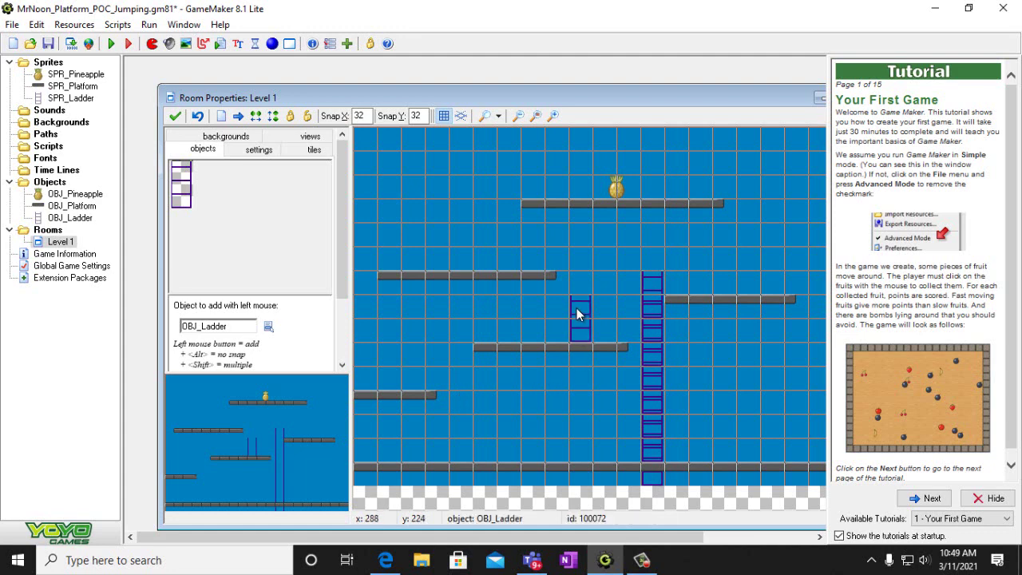
{"action": "left_click", "coordinate": [583, 265]}
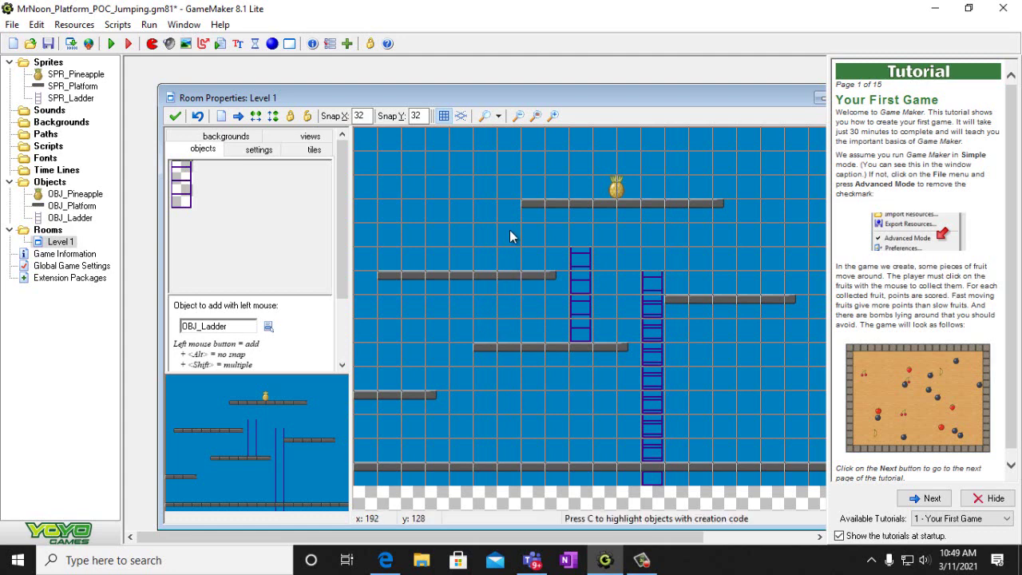
{"action": "left_click_drag", "start_coordinate": [511, 233], "coordinate": [511, 180], "text": "shift"}
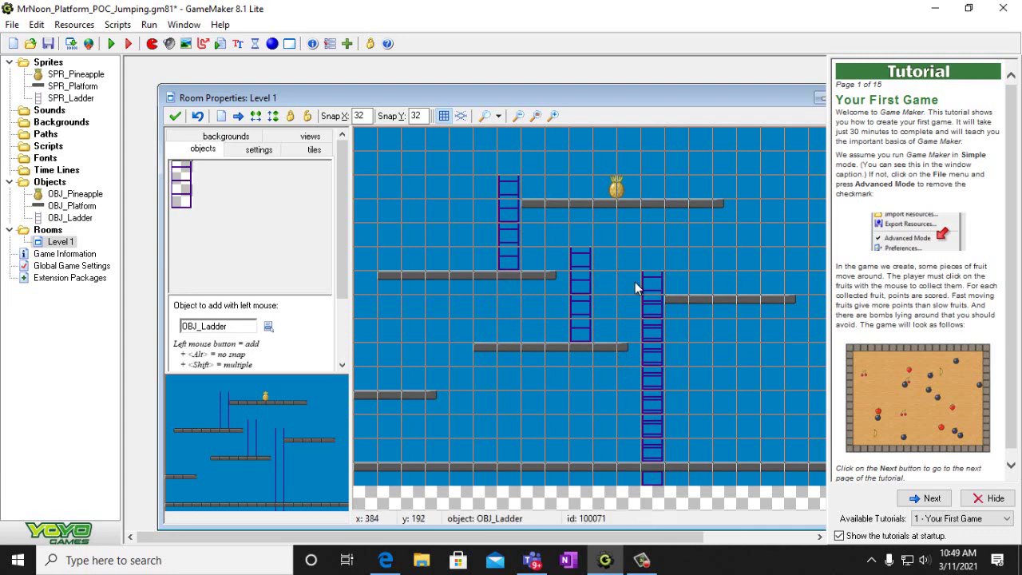
{"action": "left_click", "coordinate": [460, 454]}
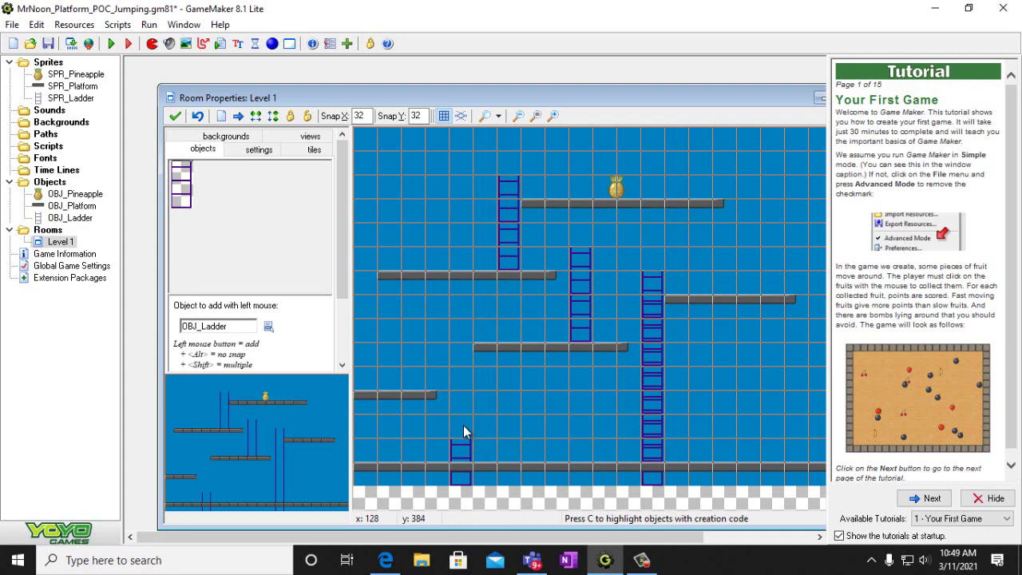
{"action": "right_click", "coordinate": [459, 455]}
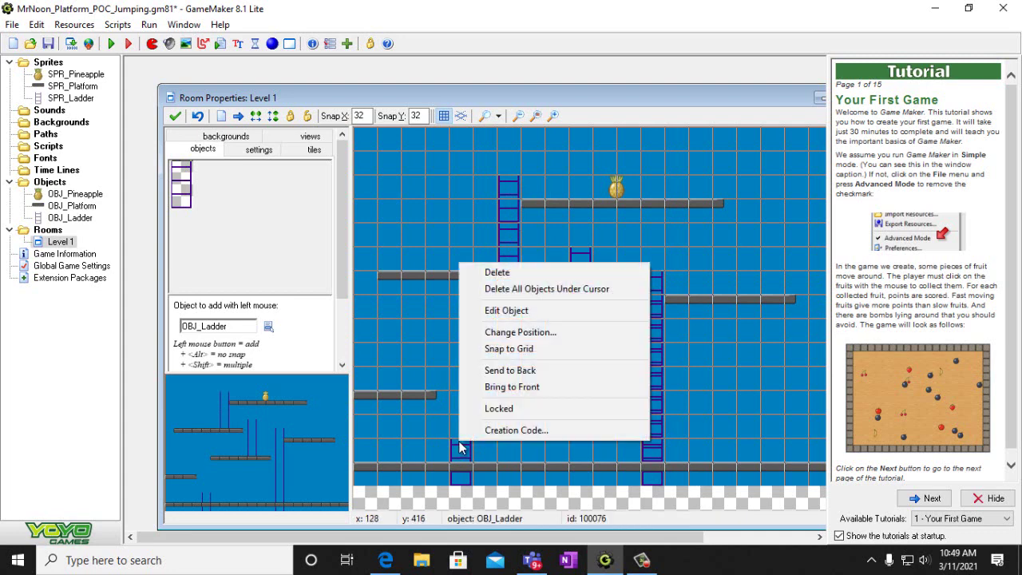
{"action": "left_click", "coordinate": [528, 289]}
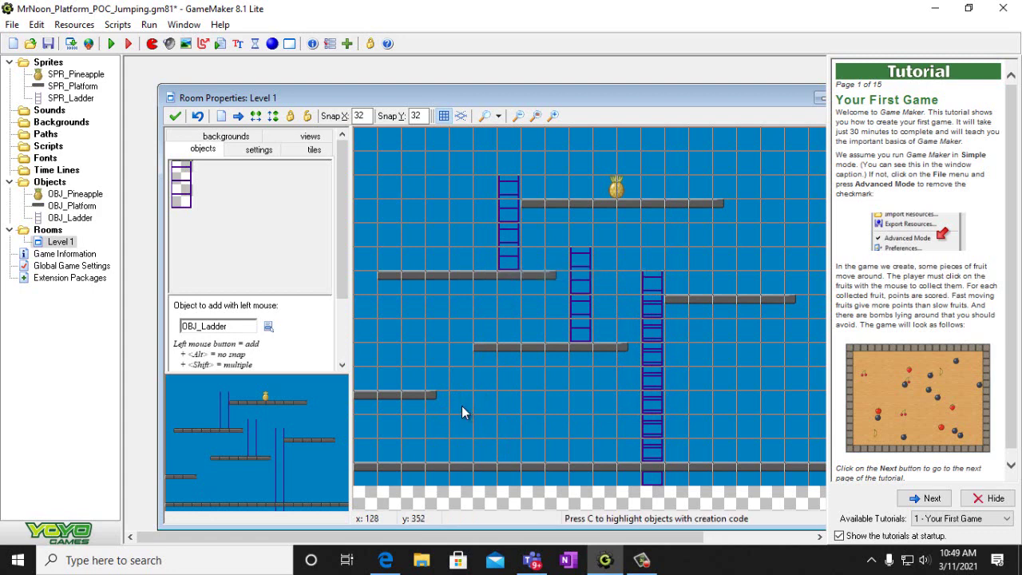
Build a ladder on the bottom platform, past the shortened lower-left platform, up to just above the central platform
{"action": "left_click_drag", "start_coordinate": [460, 418], "coordinate": [462, 373]}
{"action": "left_click", "coordinate": [464, 337]}
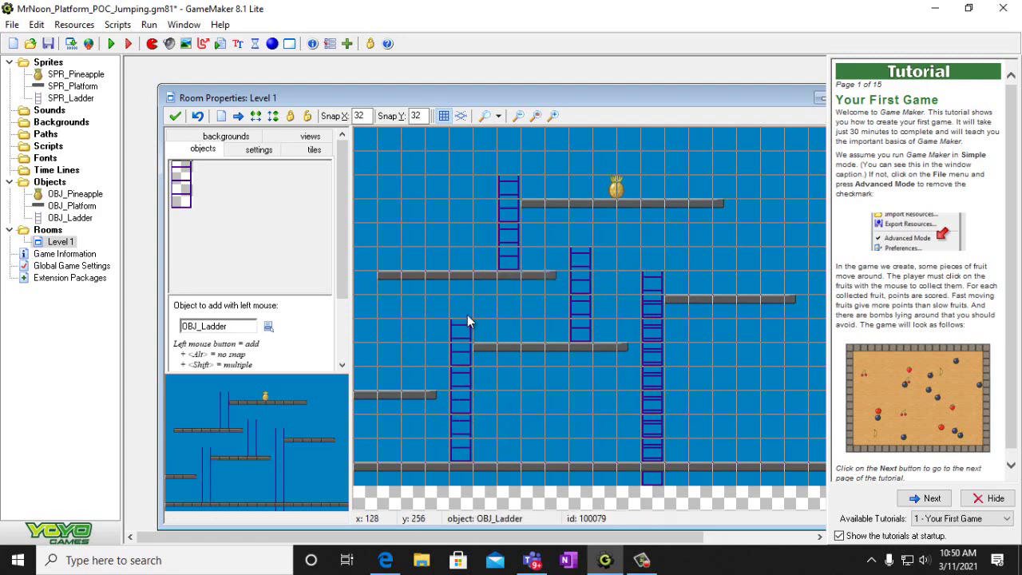
Delete the overlapping pieces of the rightmost ladder and add a new piece so that it stands on the bottom platform
{"action": "right_click", "coordinate": [654, 454]}
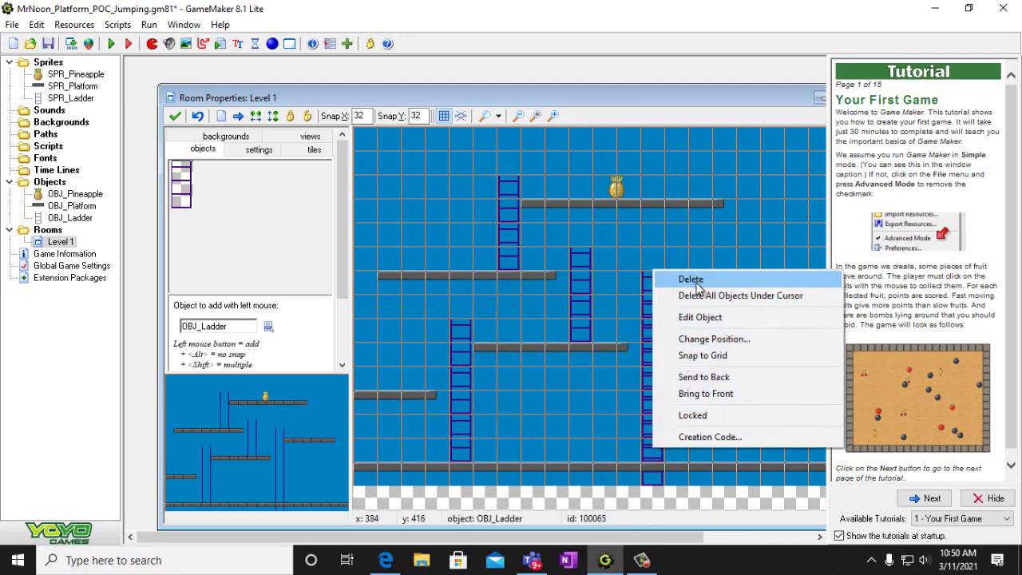
{"action": "left_click", "coordinate": [697, 288]}
{"action": "right_click", "coordinate": [653, 451]}
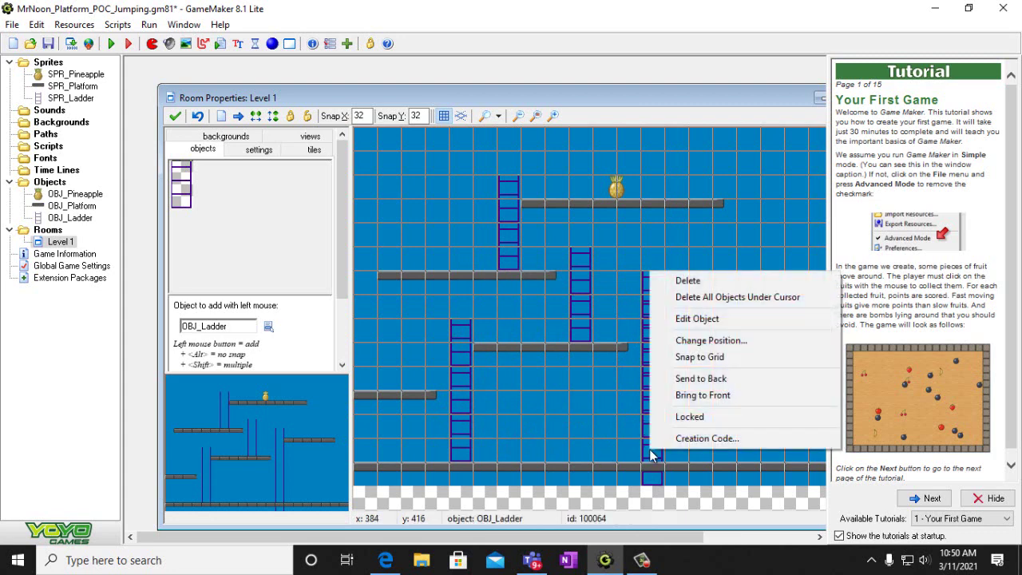
{"action": "left_click", "coordinate": [687, 281]}
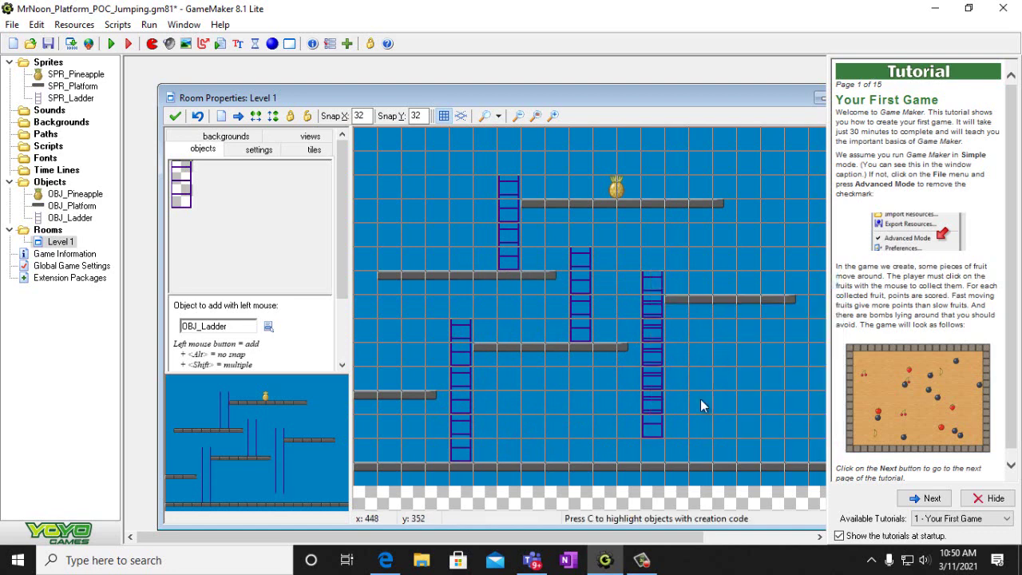
{"action": "right_click", "coordinate": [657, 424]}
{"action": "left_click", "coordinate": [697, 253]}
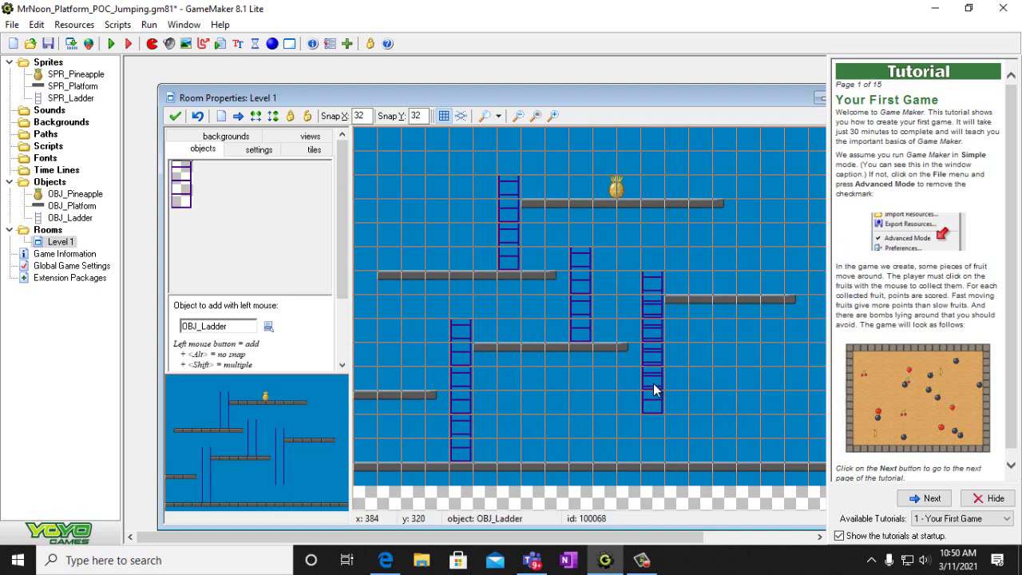
{"action": "right_click", "coordinate": [654, 387]}
{"action": "left_click", "coordinate": [692, 217]}
{"action": "right_click", "coordinate": [656, 328]}
{"action": "left_click", "coordinate": [679, 332]}
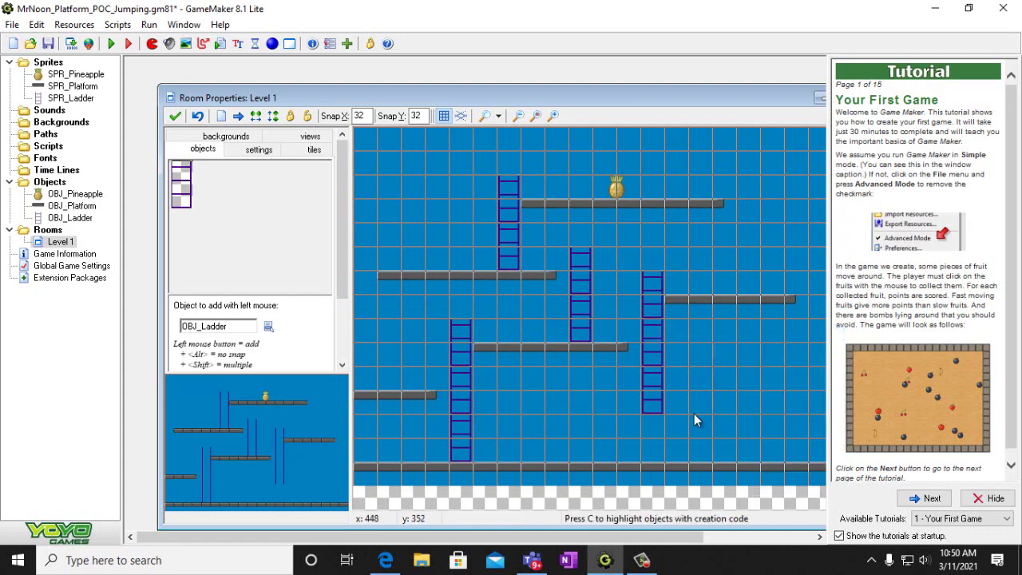
{"action": "left_click", "coordinate": [657, 430]}
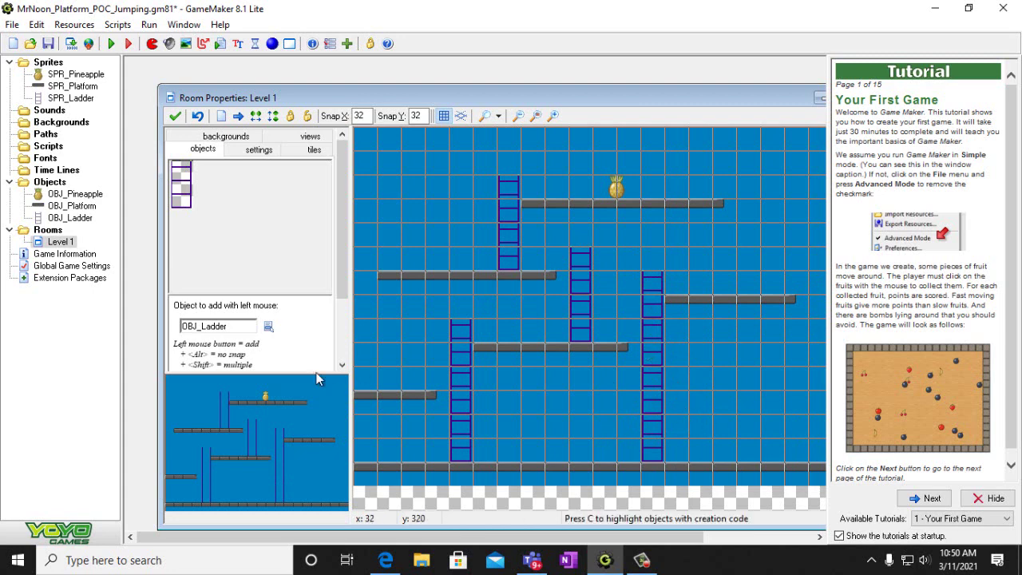
Choose OBJ_Platform as the object to add and place one piece beside the upper part of the middle ladder
{"action": "left_click", "coordinate": [269, 329]}
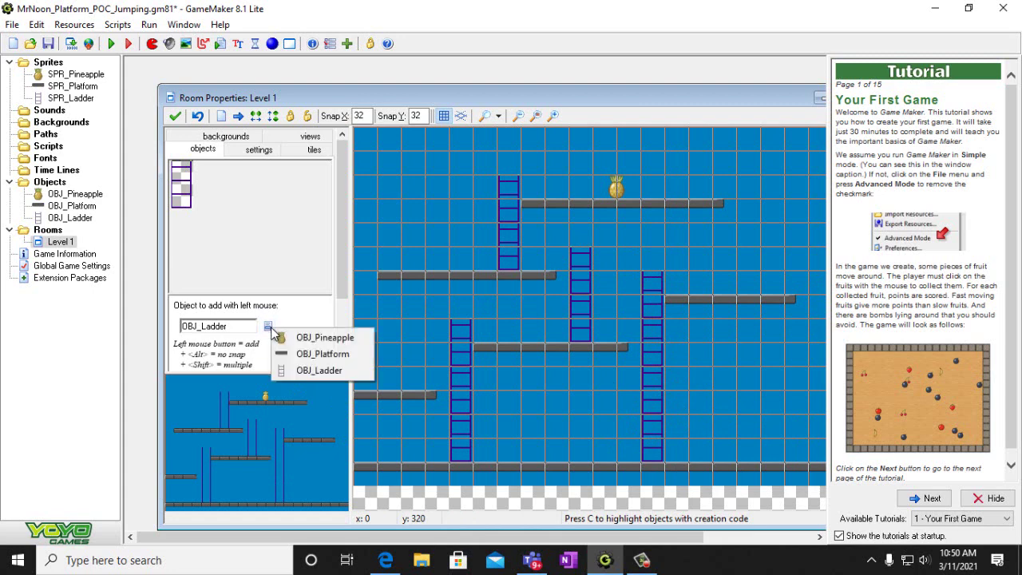
{"action": "left_click", "coordinate": [303, 337]}
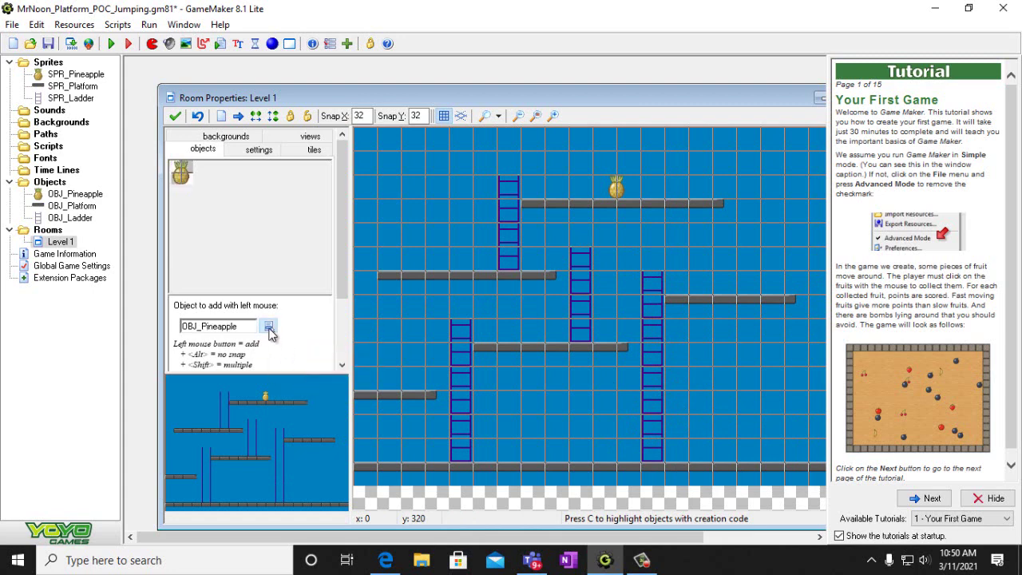
{"action": "left_click", "coordinate": [268, 327]}
{"action": "left_click", "coordinate": [308, 353]}
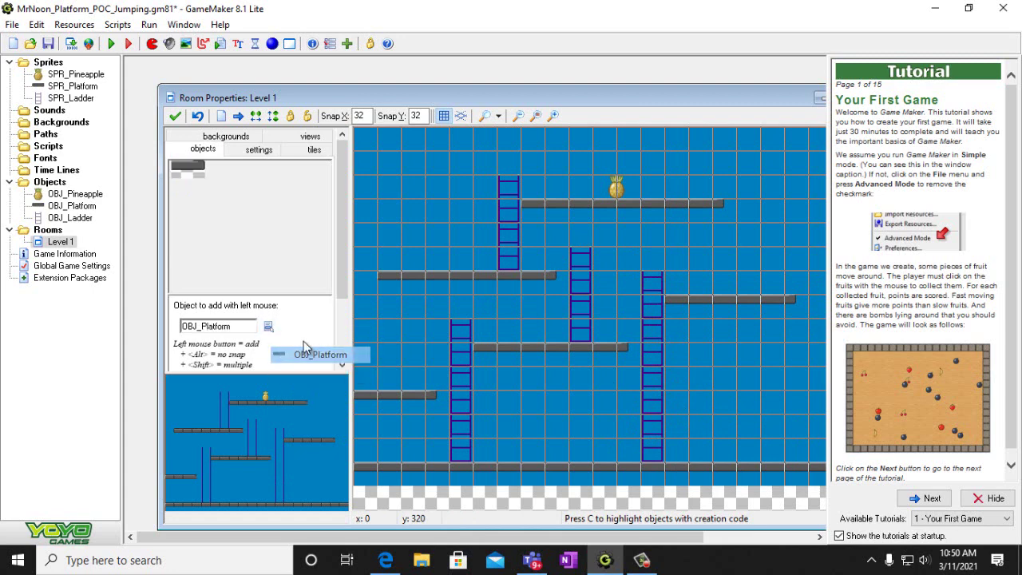
{"action": "left_click", "coordinate": [603, 272]}
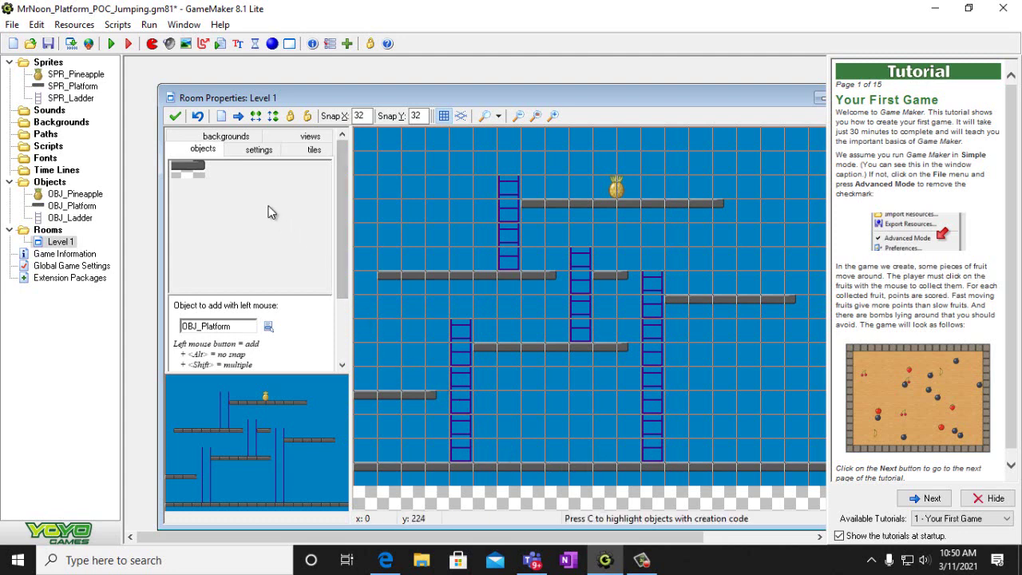
Confirm the Level 1 room changes and save the game
{"action": "left_click", "coordinate": [175, 116]}
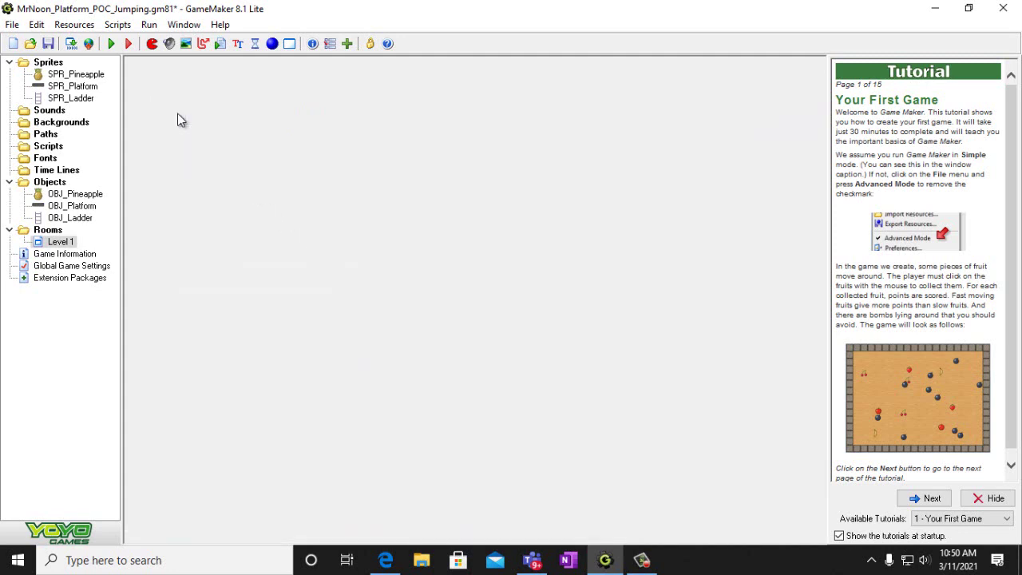
{"action": "left_click", "coordinate": [12, 24]}
{"action": "left_click", "coordinate": [29, 96]}
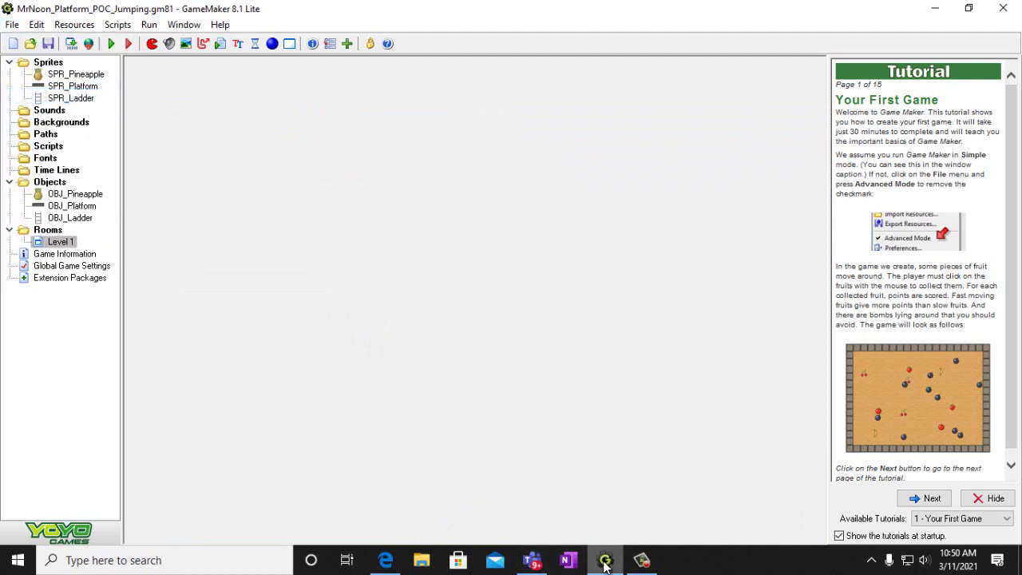
Switch to the OneNote handout and read steps 45 to 49 and Figure 12-8 on the avatar's depth setting
{"action": "mouse_move", "coordinate": [605, 563]}
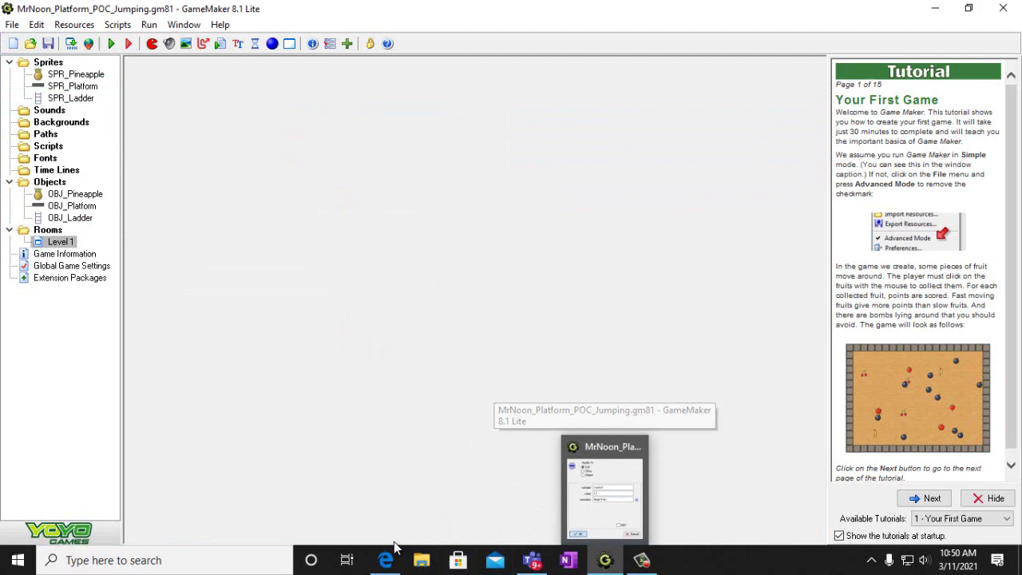
{"action": "left_click", "coordinate": [605, 560]}
{"action": "scroll", "coordinate": [666, 463], "scroll_direction": "down", "scroll_amount": 4}
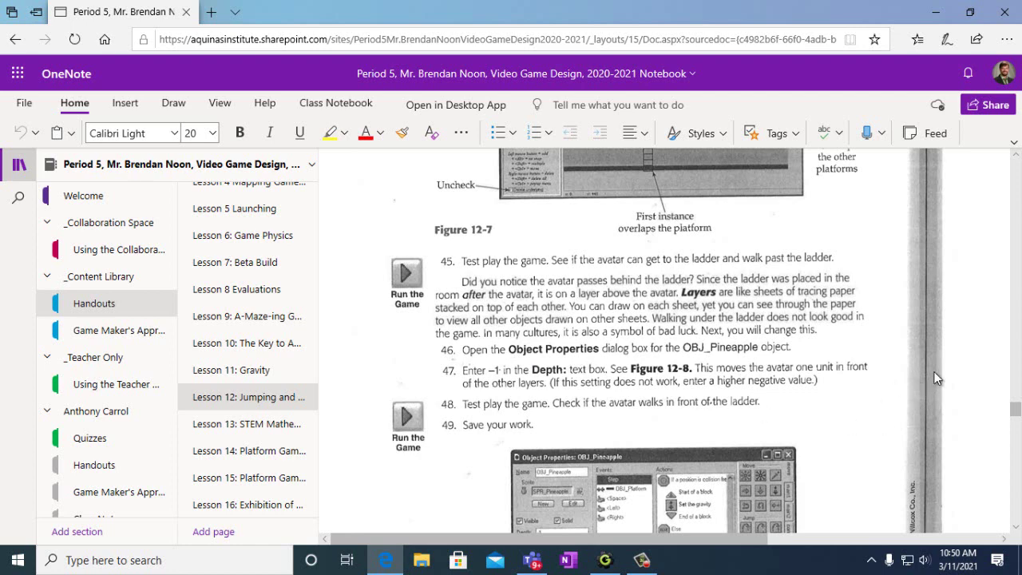
{"action": "left_click_drag", "start_coordinate": [1016, 408], "coordinate": [1017, 415]}
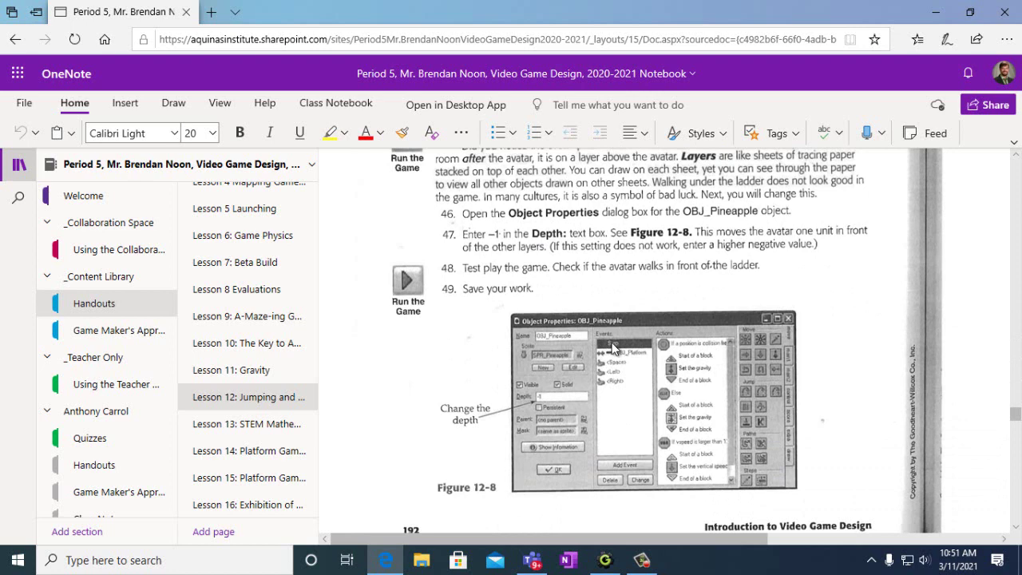
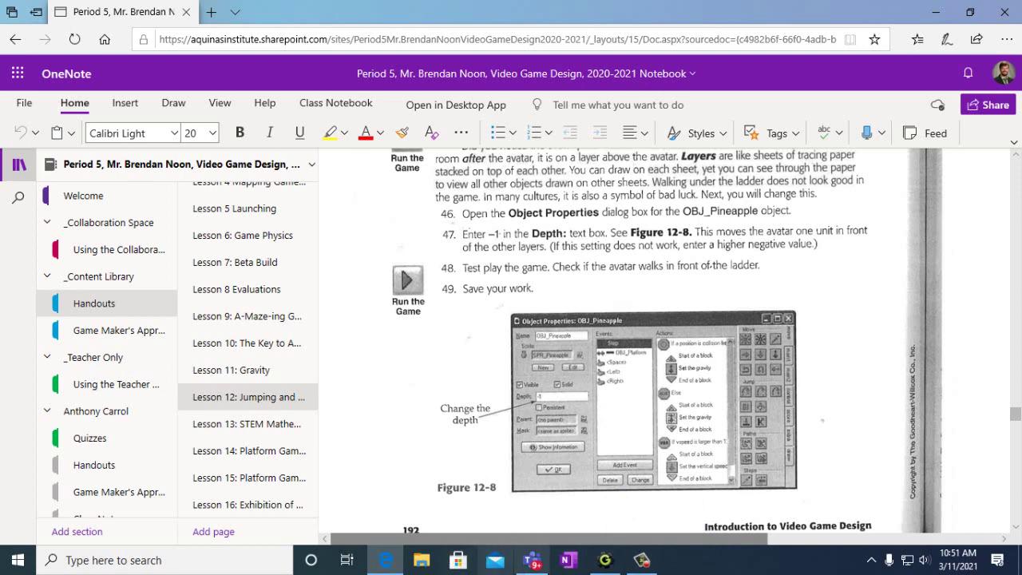
Return to GameMaker, enter a depth of -1 for OBJ_Pineapple, clear the depth field again and confirm the properties
{"action": "left_click", "coordinate": [607, 569]}
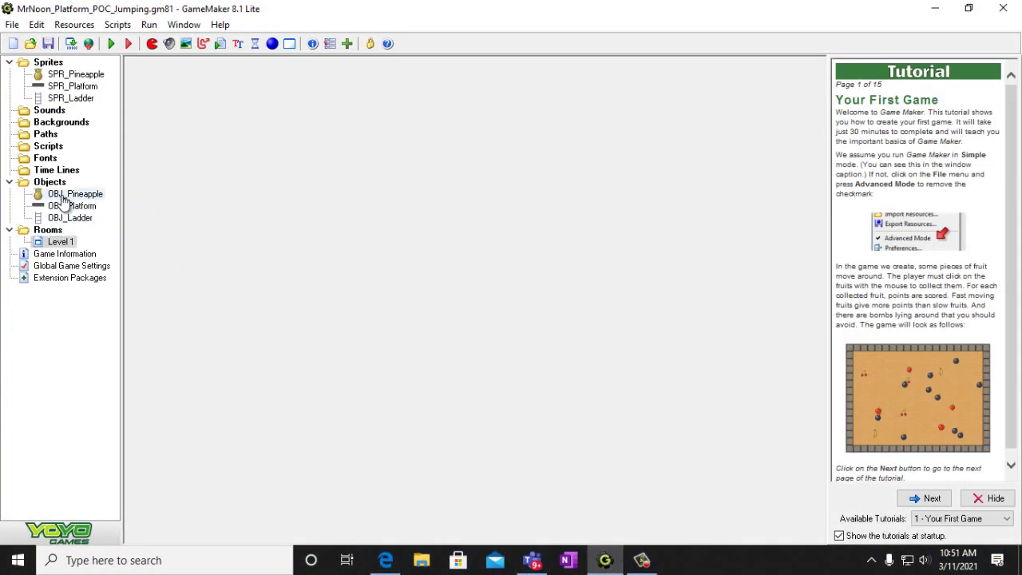
{"action": "double_click", "coordinate": [64, 200]}
{"action": "double_click", "coordinate": [307, 305]}
{"action": "type", "text": "-1"}
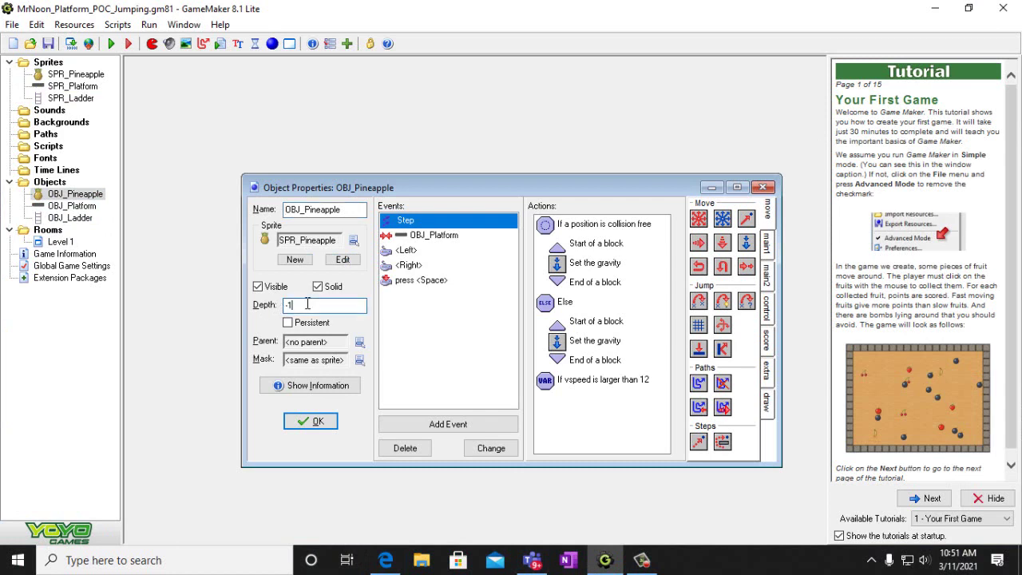
{"action": "key", "text": "BackSpace"}
{"action": "key", "text": "BackSpace"}
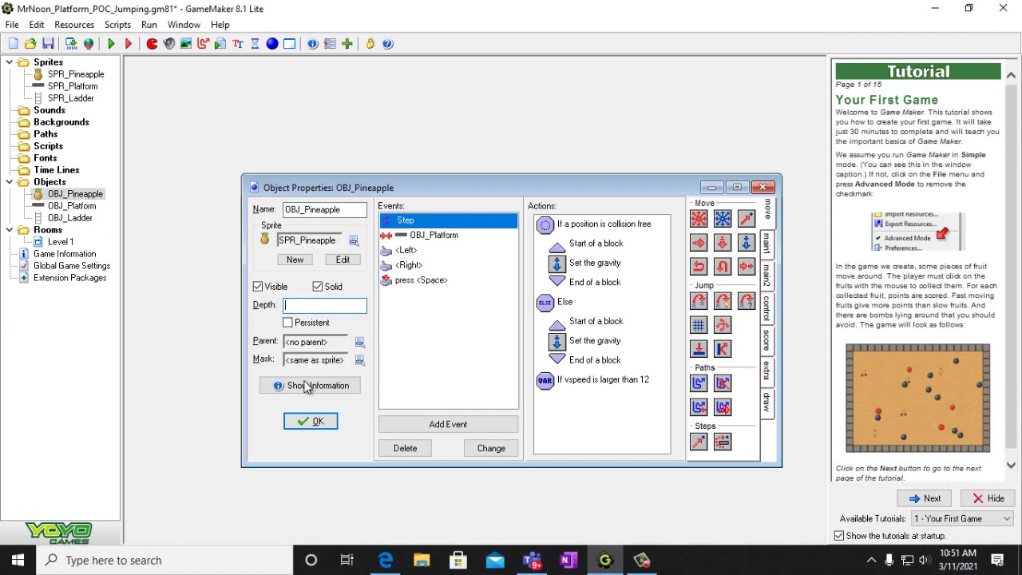
{"action": "left_click", "coordinate": [311, 422]}
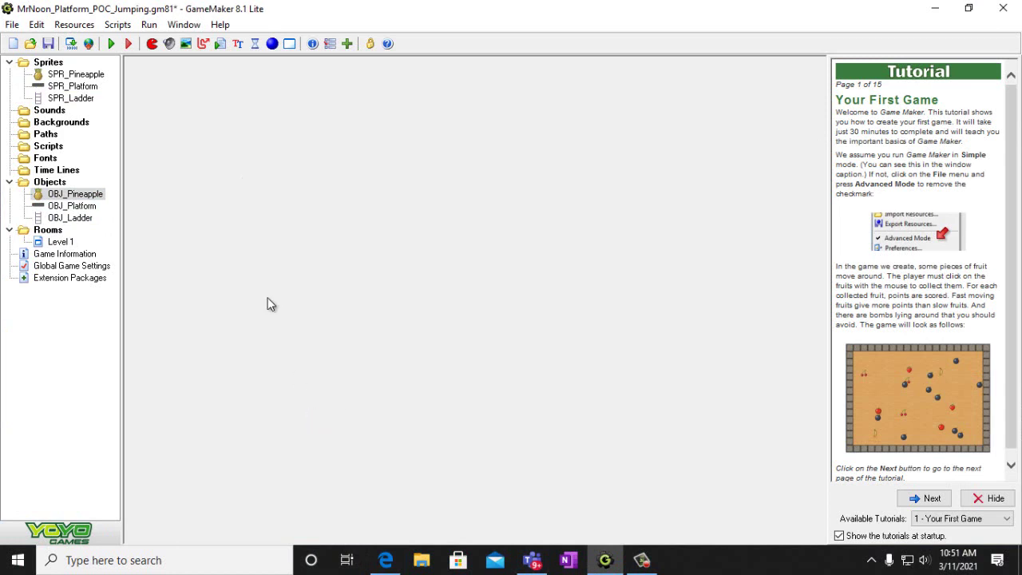
Test play the game, walking the pineapple left towards the top ladder, and close the game window
{"action": "left_click", "coordinate": [111, 47]}
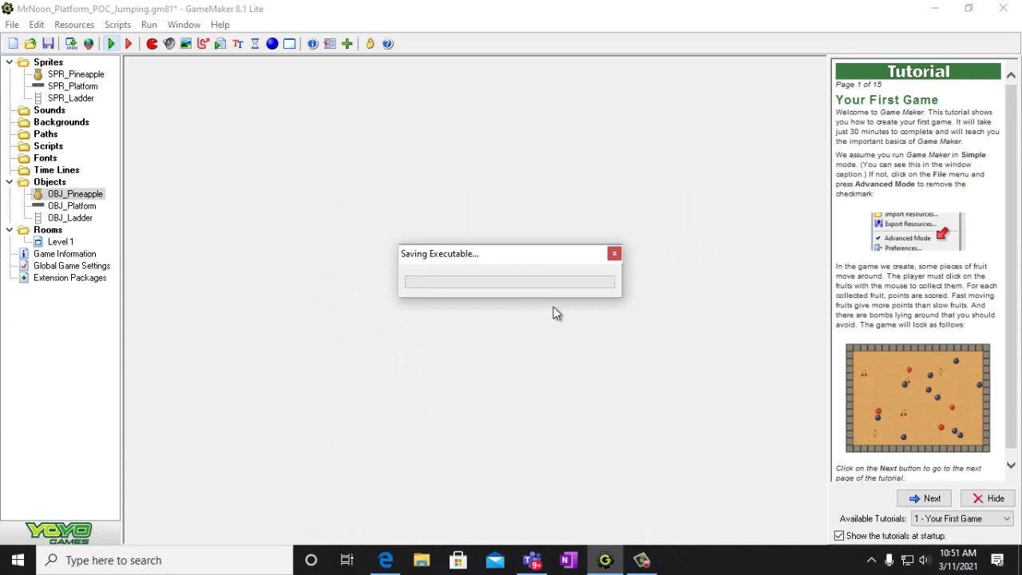
{"action": "key", "text": "alt+Tab"}
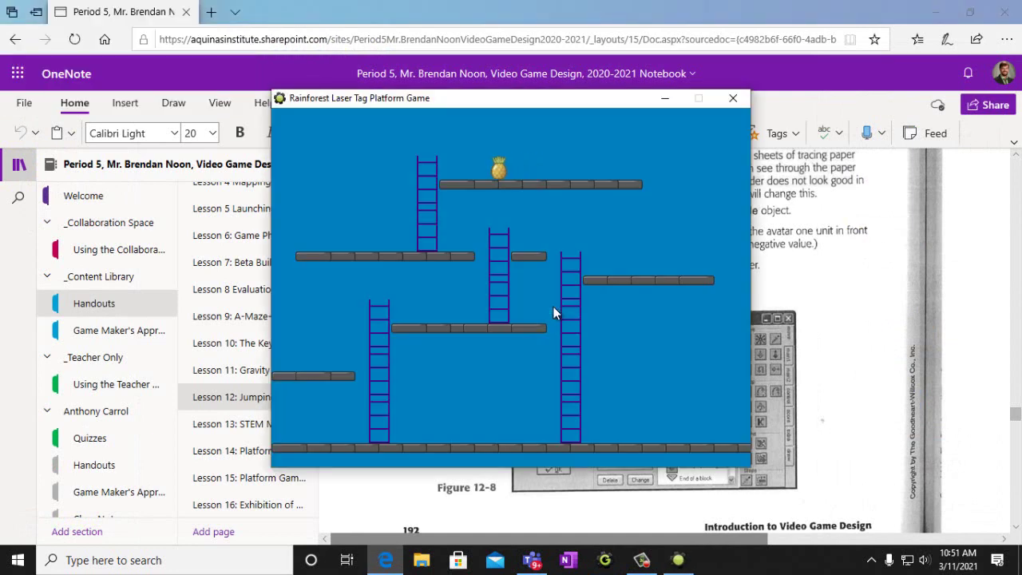
{"action": "key", "text": "Left"}
{"action": "key", "text": "Left"}
{"action": "left_click", "coordinate": [733, 99]}
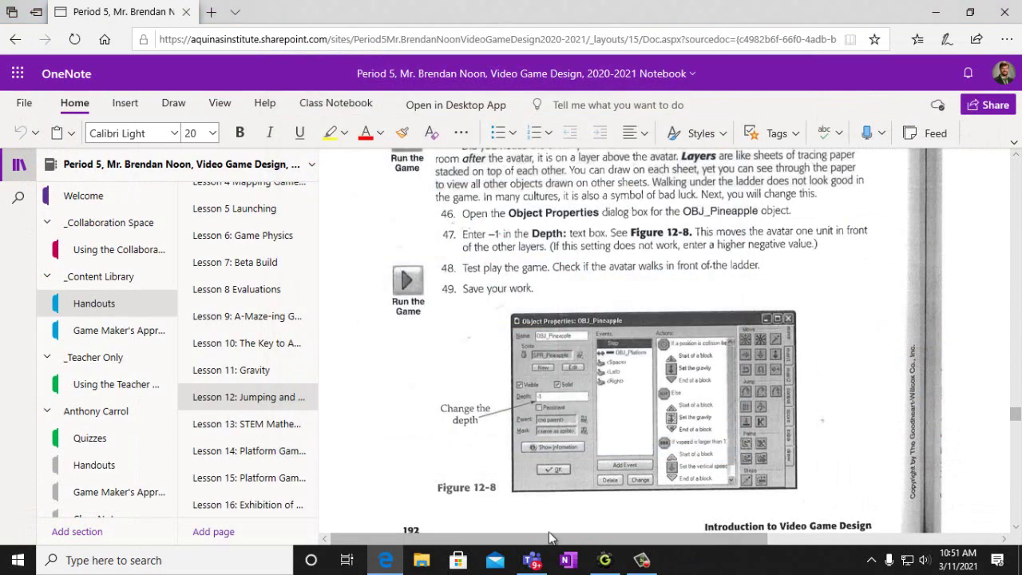
Switch to GameMaker, set the depth of OBJ_Pineapple to -1 and confirm the object properties
{"action": "left_click", "coordinate": [605, 560]}
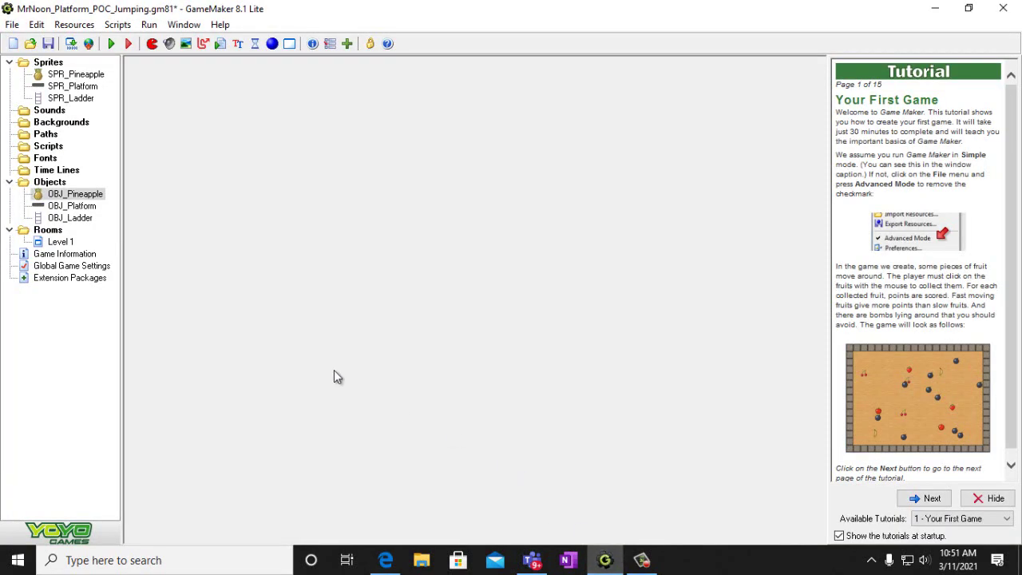
{"action": "double_click", "coordinate": [71, 197]}
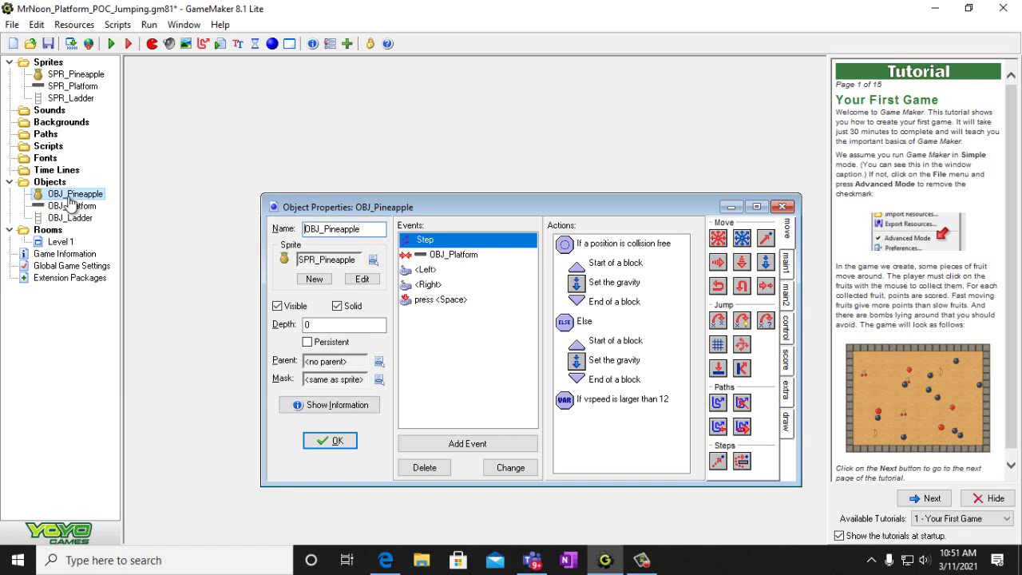
{"action": "left_click", "coordinate": [310, 325]}
{"action": "key", "text": "BackSpace"}
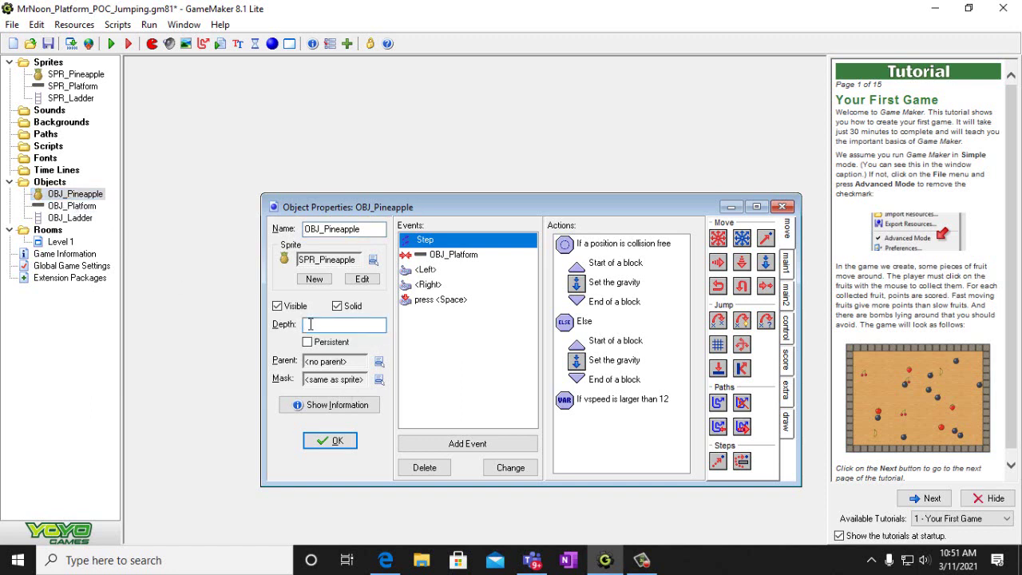
{"action": "left_click", "coordinate": [332, 443]}
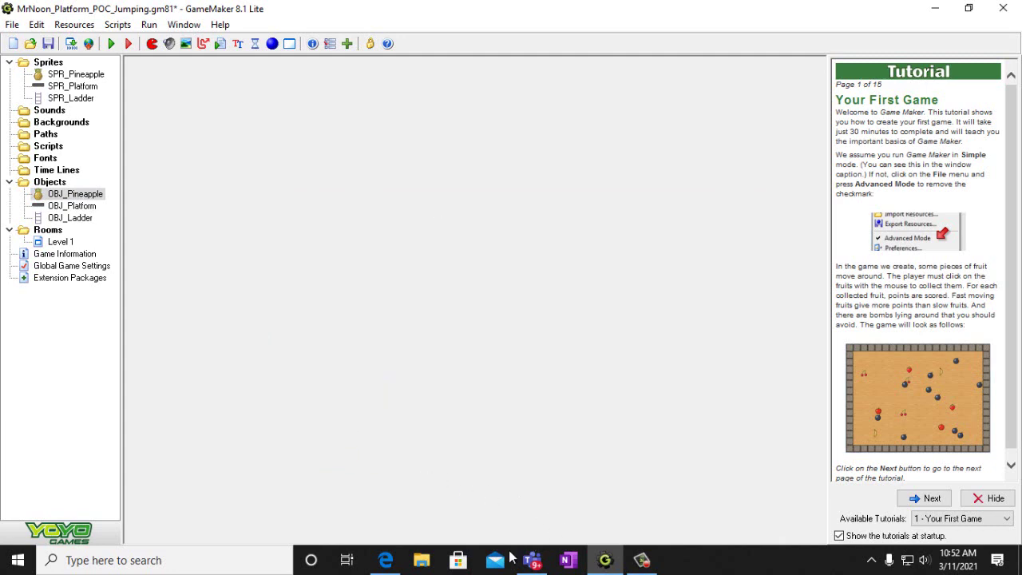
Switch to the OneNote handout and read the Climbing Up and Down section from step 50 onward
{"action": "left_click", "coordinate": [385, 560]}
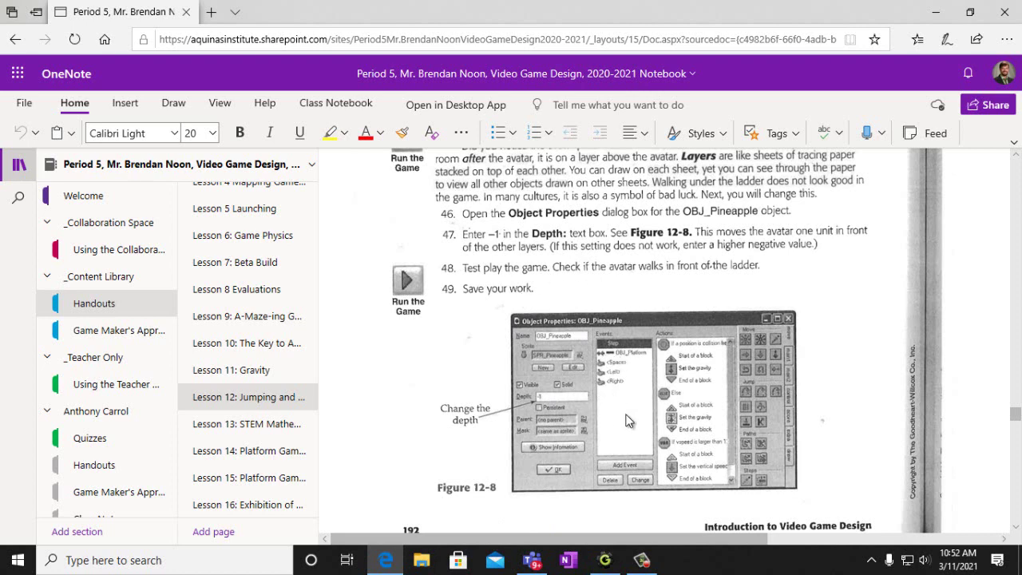
{"action": "left_click_drag", "start_coordinate": [1019, 415], "coordinate": [1020, 424]}
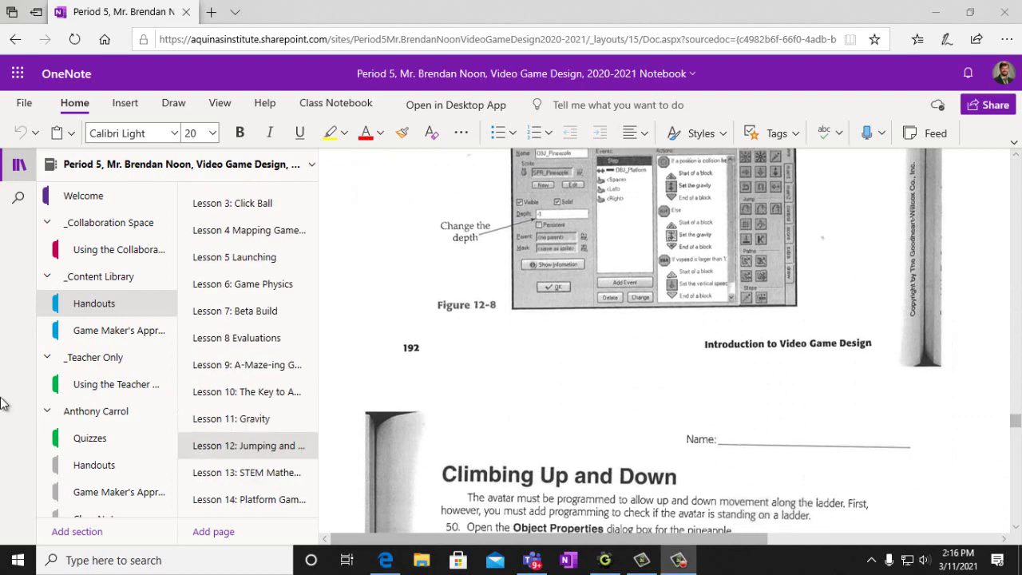
{"action": "scroll", "coordinate": [631, 466], "scroll_direction": "down", "scroll_amount": 2}
{"action": "scroll", "coordinate": [631, 466], "scroll_direction": "down", "scroll_amount": 1}
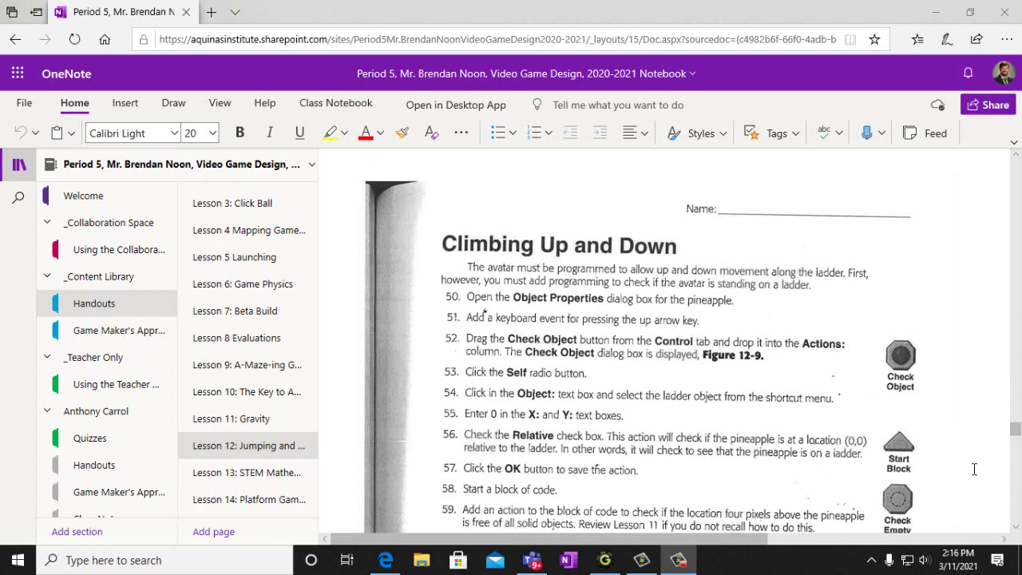
{"action": "scroll", "coordinate": [876, 328], "scroll_direction": "down", "scroll_amount": 3}
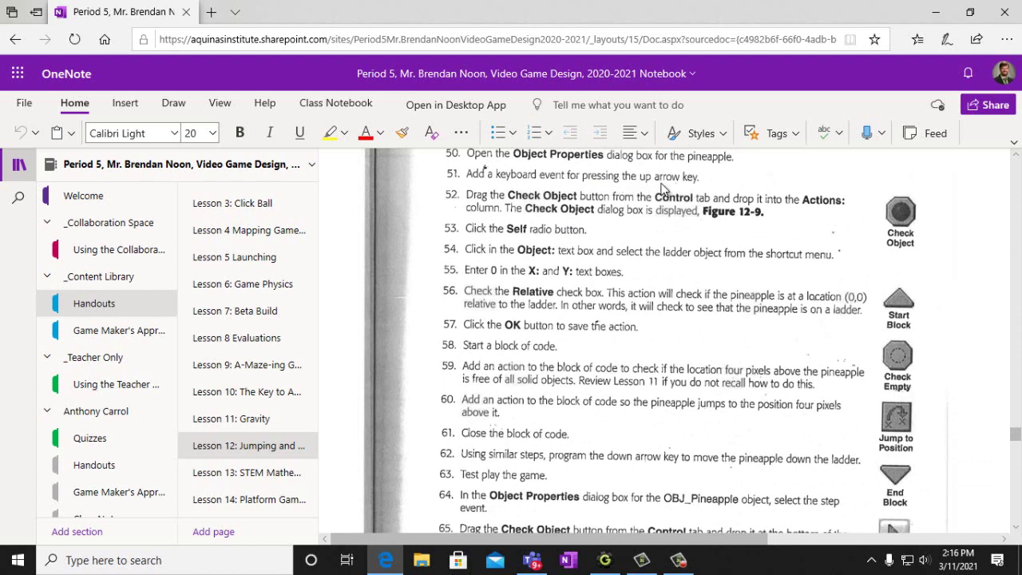
Return to GameMaker and add a Key Press event for the Up arrow to OBJ_Pineapple
{"action": "left_click", "coordinate": [605, 562]}
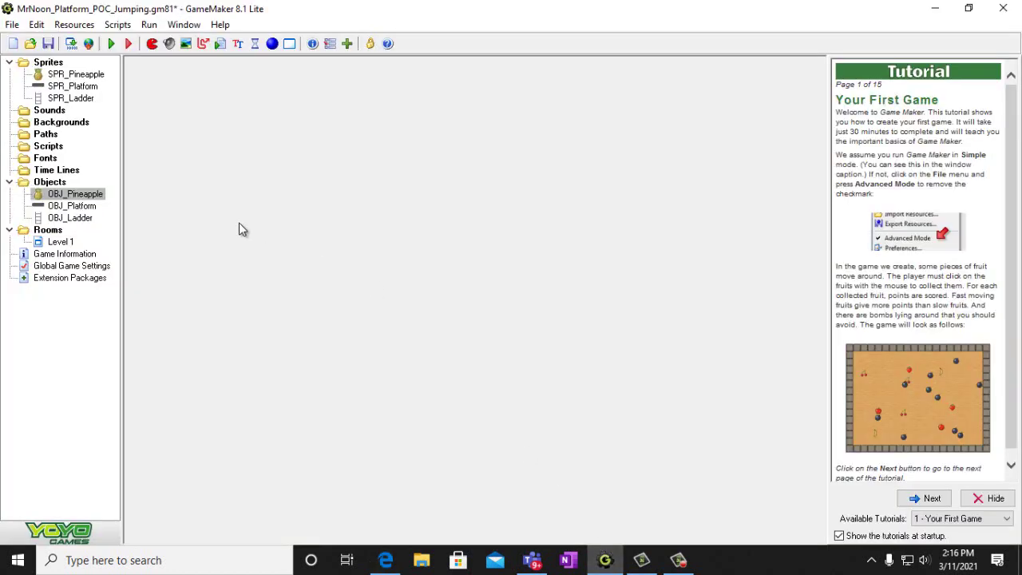
{"action": "double_click", "coordinate": [72, 196]}
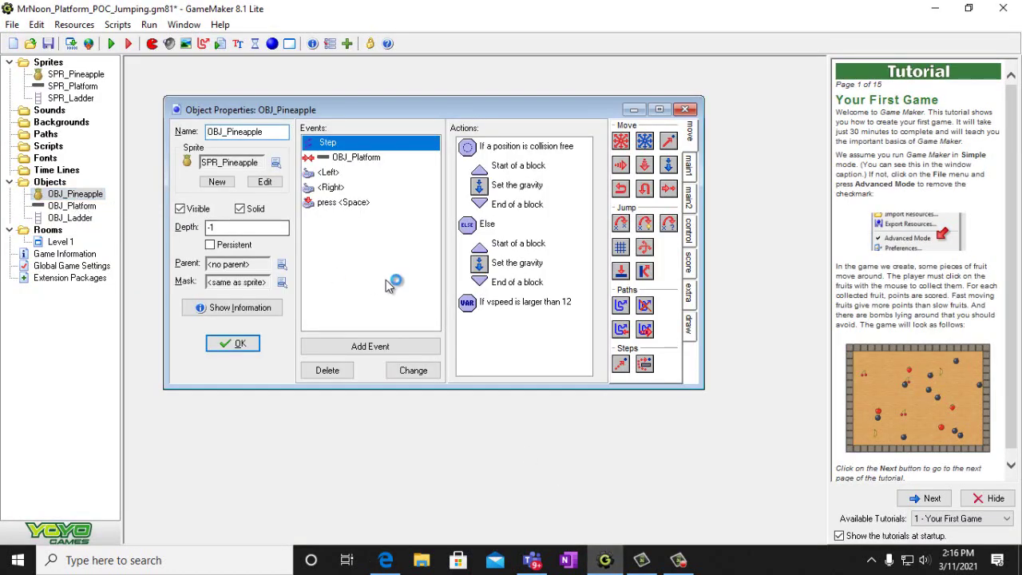
{"action": "left_click", "coordinate": [384, 346]}
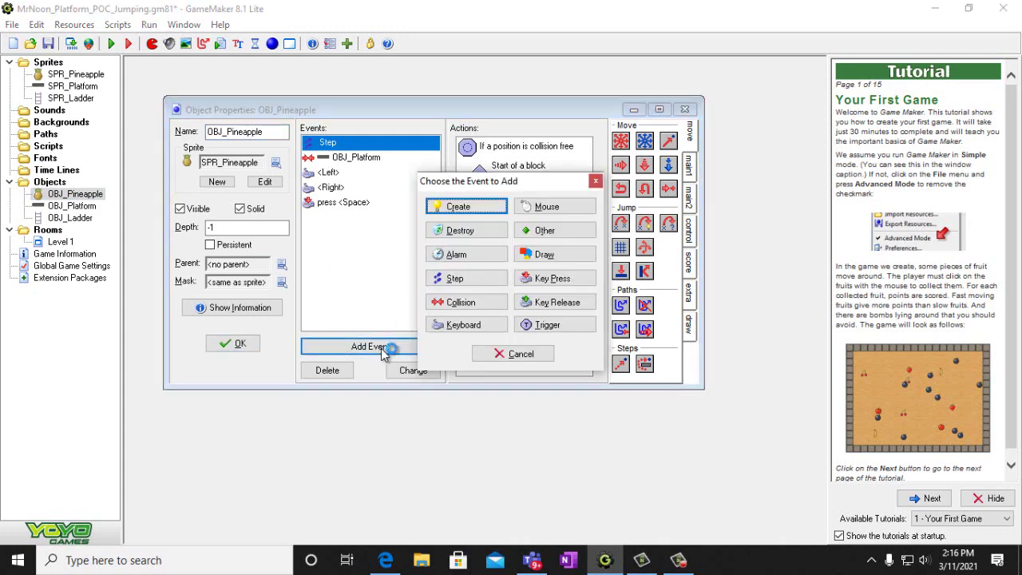
{"action": "left_click", "coordinate": [572, 281]}
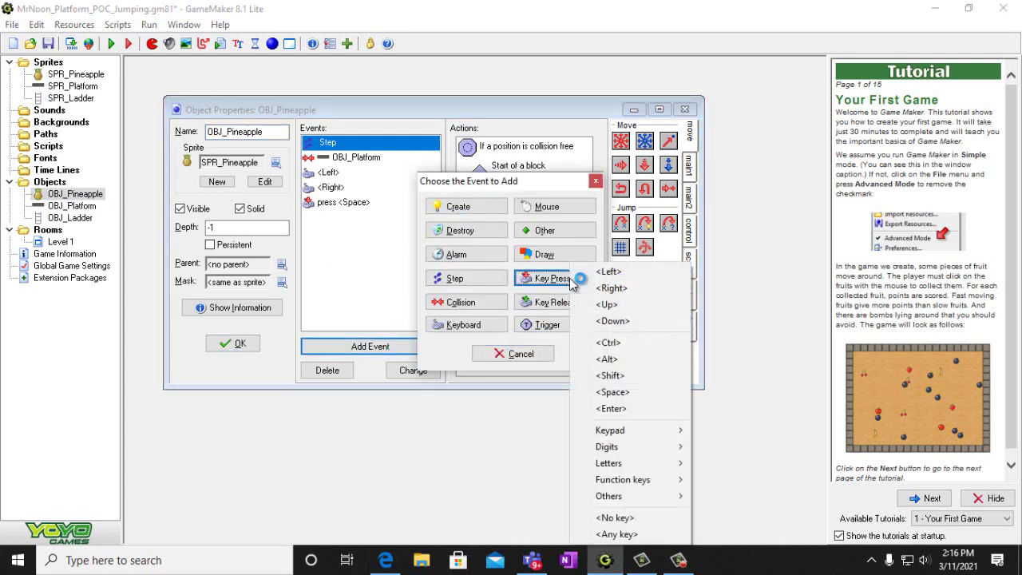
{"action": "left_click", "coordinate": [607, 305]}
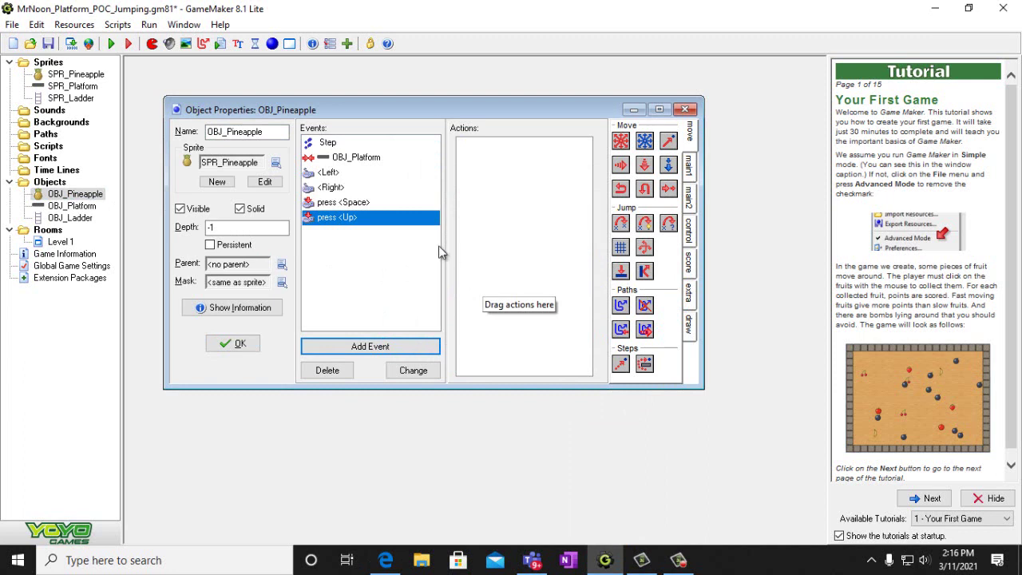
Copy the collision check and jump block from the Right event of OBJ_Pineapple into its press Up event
{"action": "left_click", "coordinate": [337, 174]}
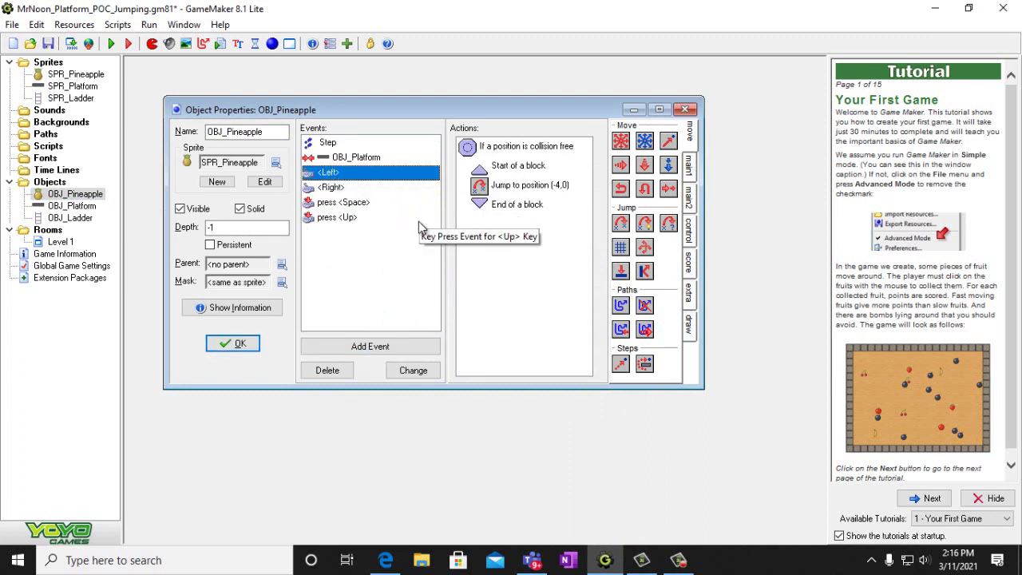
{"action": "left_click", "coordinate": [335, 189]}
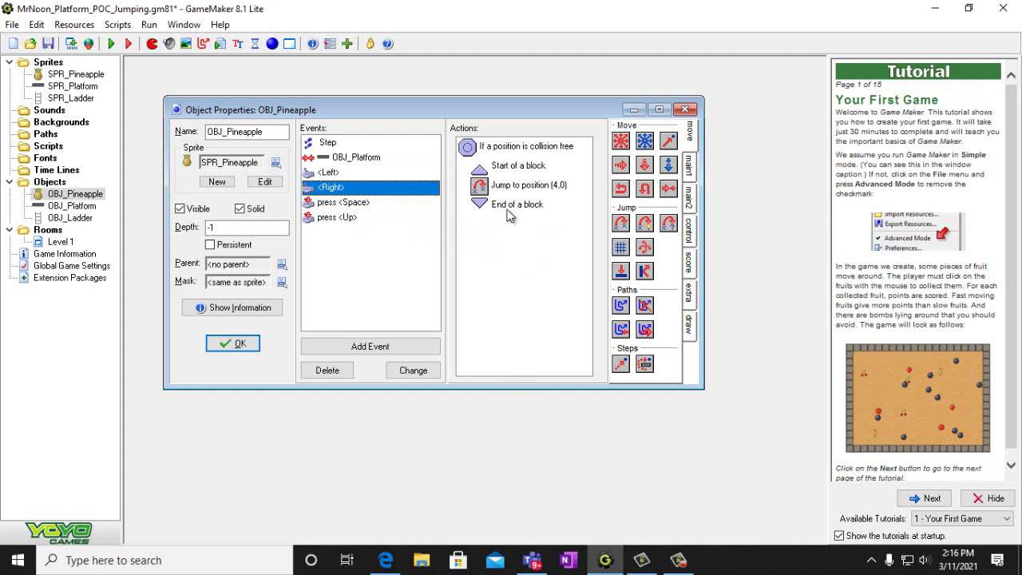
{"action": "left_click_drag", "start_coordinate": [510, 213], "coordinate": [500, 148]}
{"action": "right_click", "coordinate": [499, 147]}
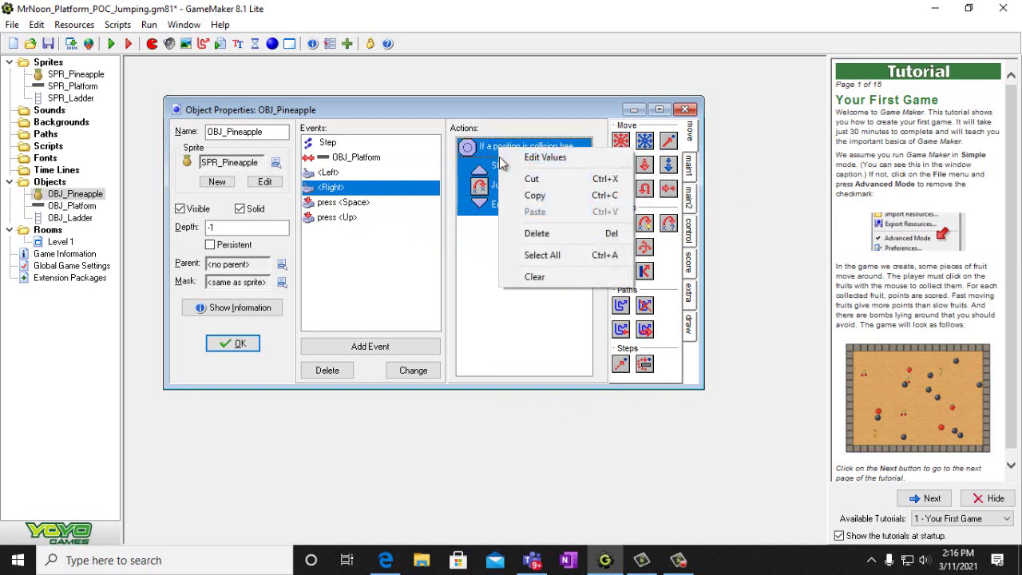
{"action": "left_click", "coordinate": [534, 196]}
{"action": "left_click", "coordinate": [349, 218]}
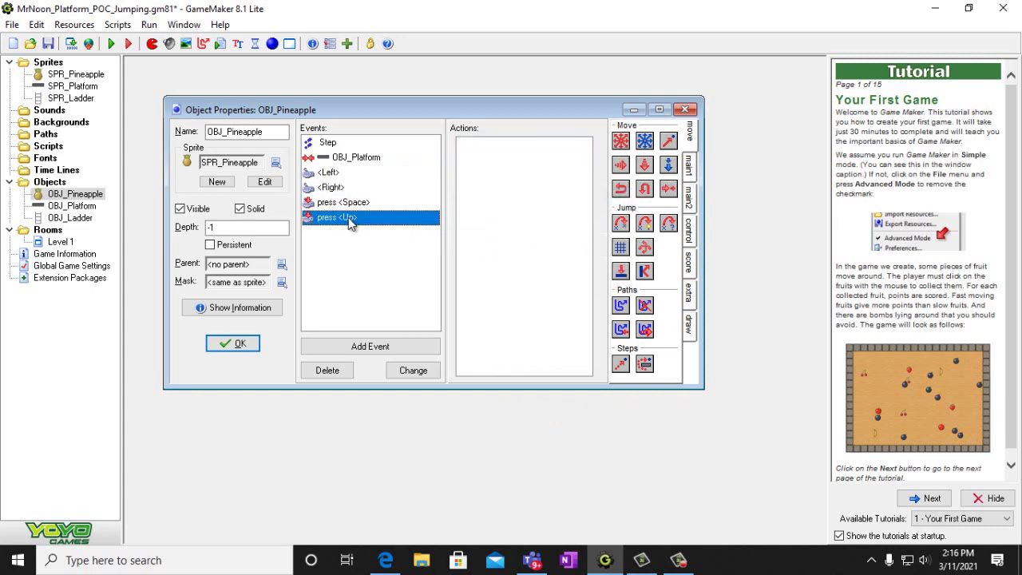
{"action": "right_click", "coordinate": [511, 214]}
{"action": "left_click", "coordinate": [546, 276]}
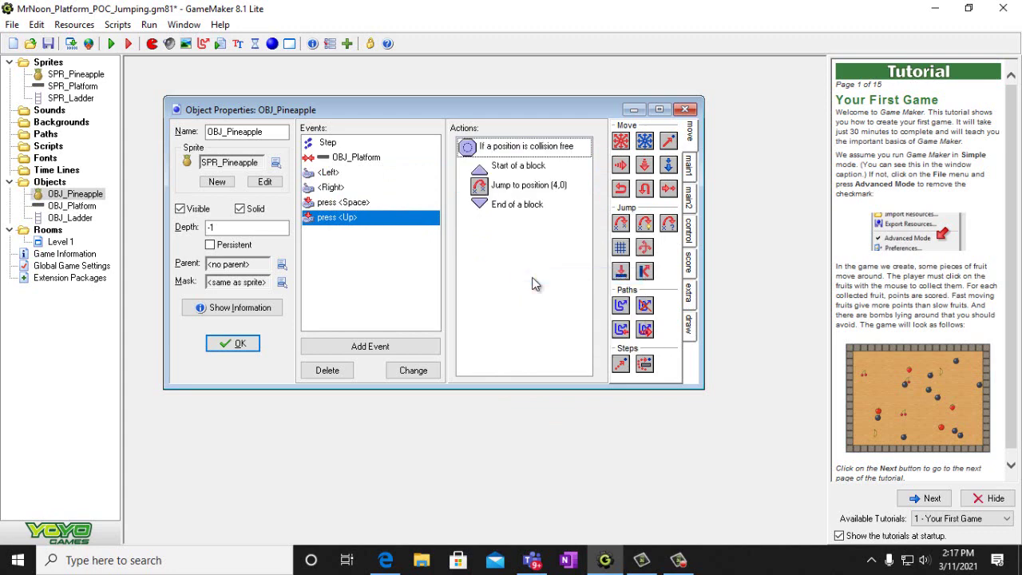
Compare steps 52 to 61 of the OneNote handout with GameMaker's control actions for the order of the climbing block
{"action": "left_click", "coordinate": [386, 560]}
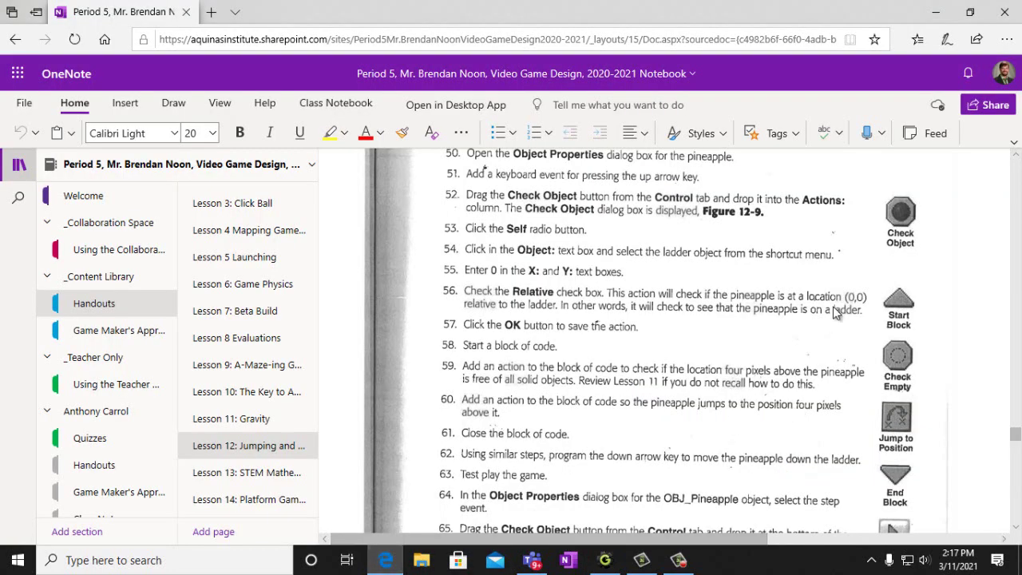
{"action": "left_click", "coordinate": [386, 561]}
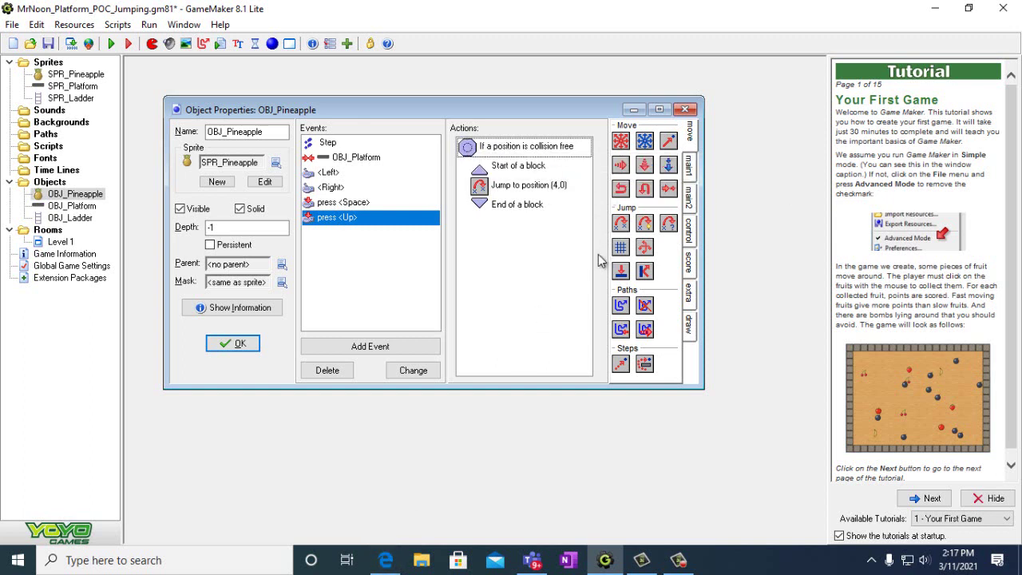
{"action": "left_click", "coordinate": [692, 200]}
{"action": "left_click", "coordinate": [689, 231]}
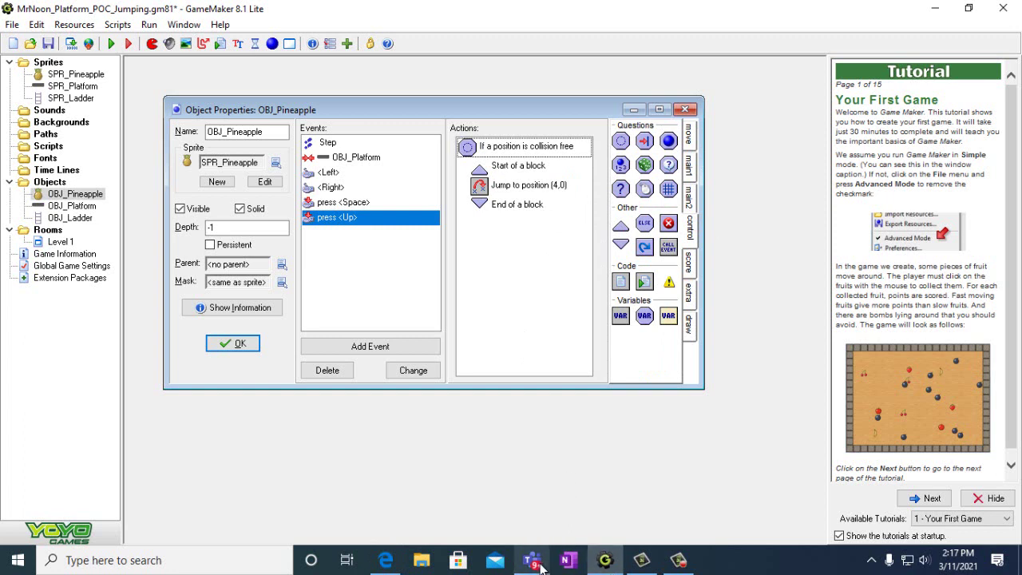
{"action": "mouse_move", "coordinate": [605, 562]}
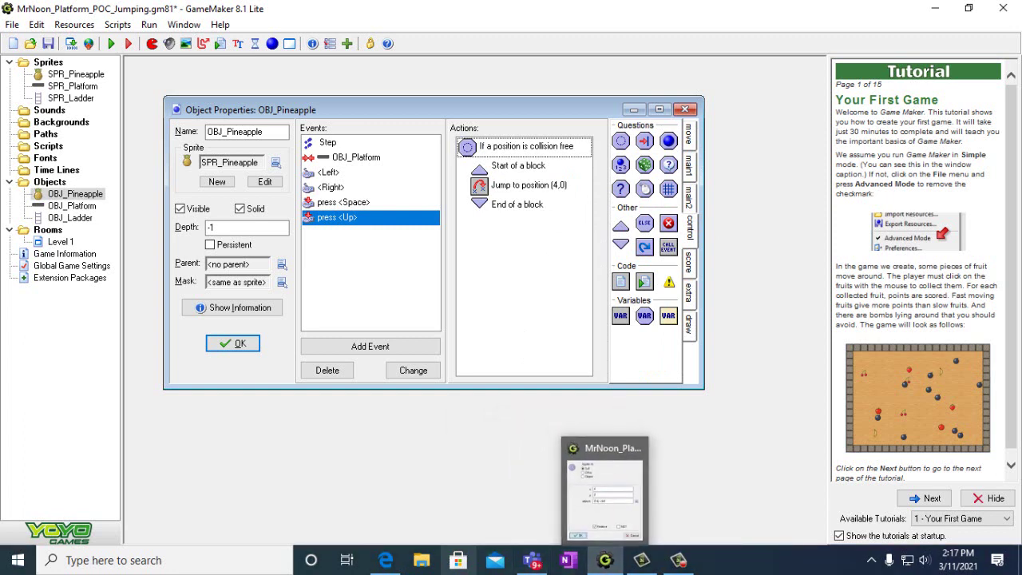
{"action": "left_click", "coordinate": [386, 560]}
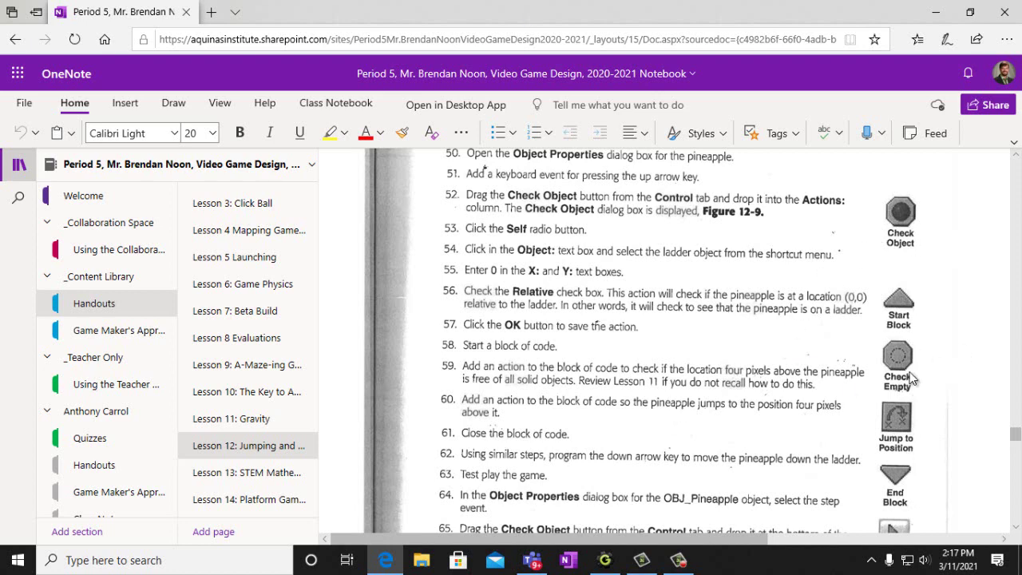
Return to GameMaker and move the Start of a block action above the collision check in the press Up event
{"action": "left_click", "coordinate": [613, 561]}
{"action": "left_click", "coordinate": [512, 173]}
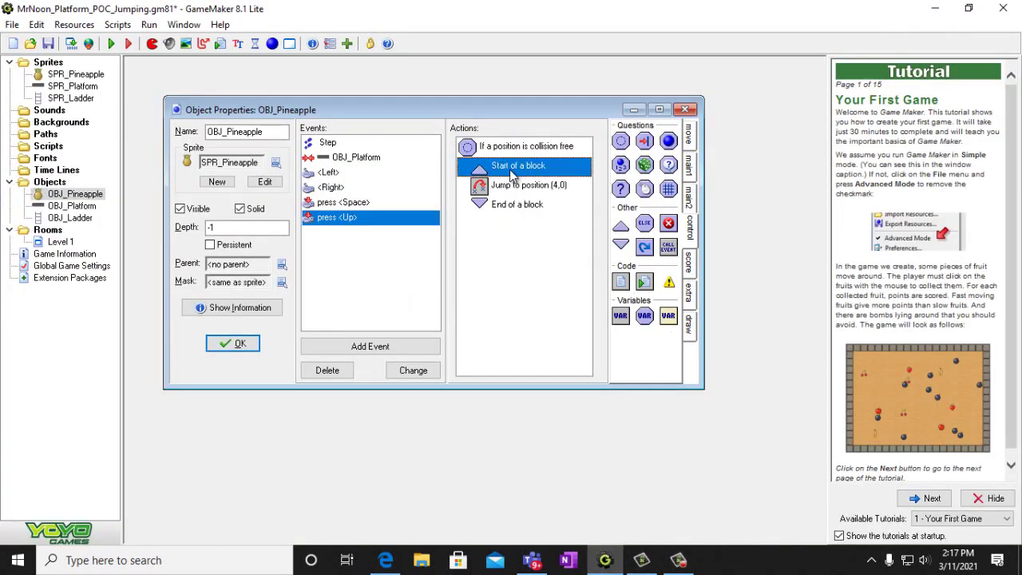
{"action": "left_click_drag", "start_coordinate": [512, 172], "coordinate": [513, 144]}
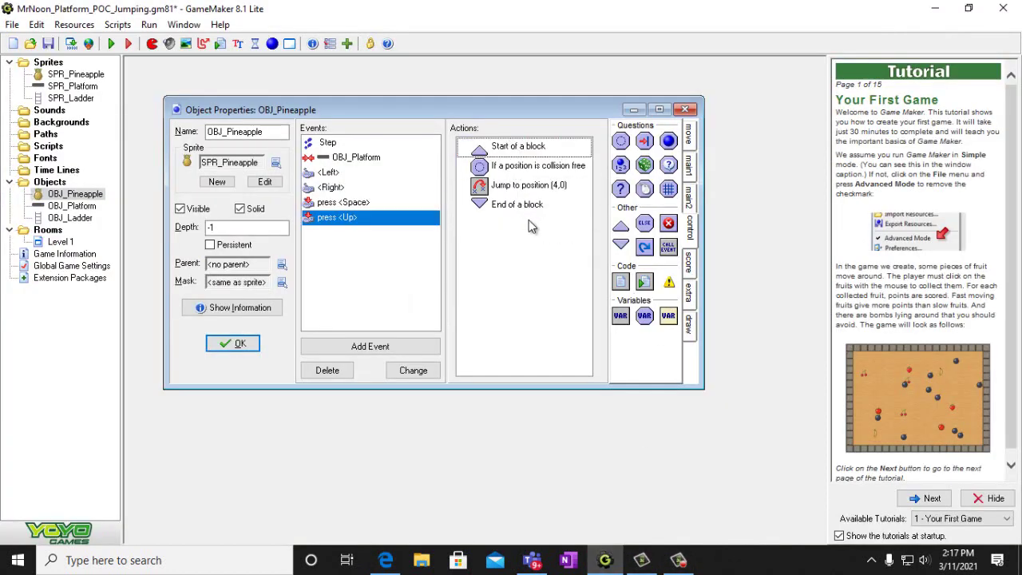
Add a Check Object action at the start of the press Up event and choose OBJ_Ladder as its object
{"action": "left_click_drag", "start_coordinate": [668, 142], "coordinate": [489, 152]}
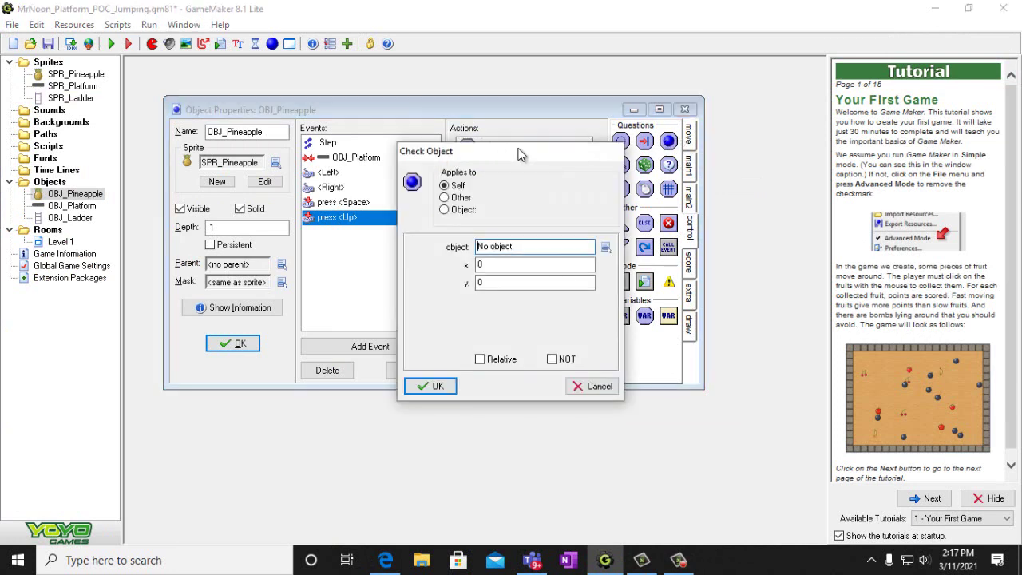
{"action": "left_click", "coordinate": [606, 248]}
{"action": "left_click", "coordinate": [616, 306]}
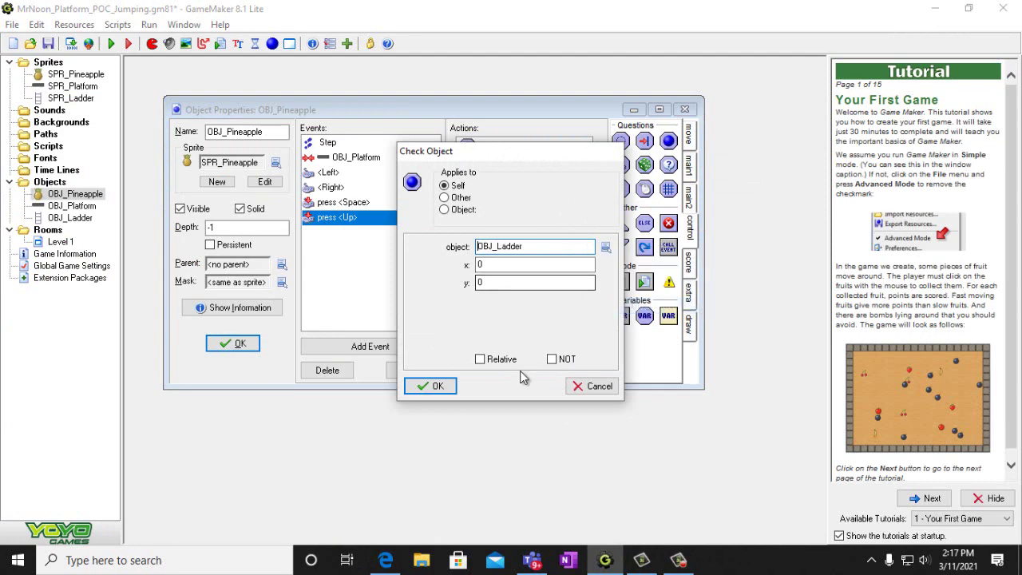
Consult Figure 12-9 in the OneNote handout, return to GameMaker, make the ladder check relative and confirm it
{"action": "left_click", "coordinate": [396, 562]}
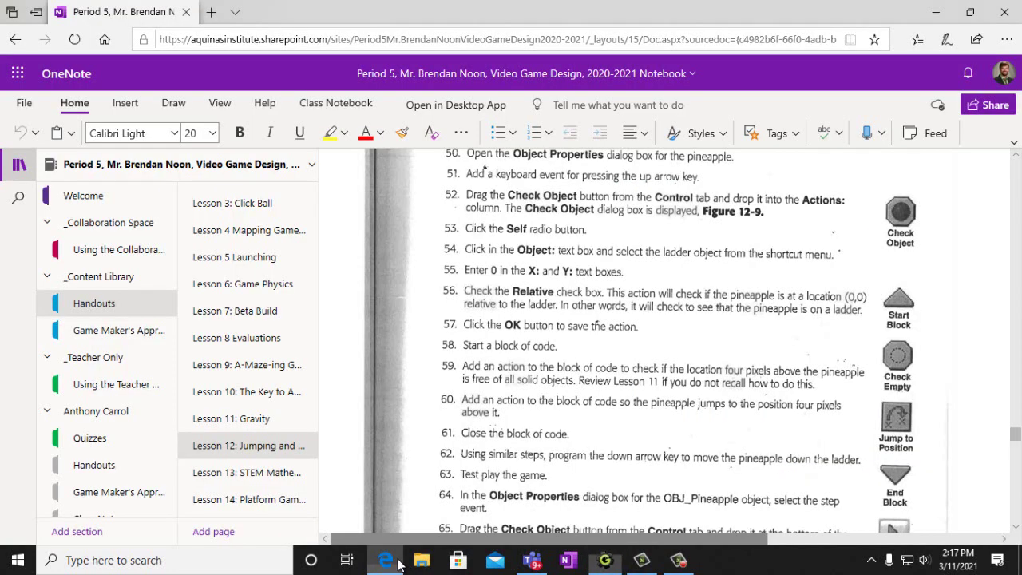
{"action": "scroll", "coordinate": [619, 491], "scroll_direction": "down", "scroll_amount": 3}
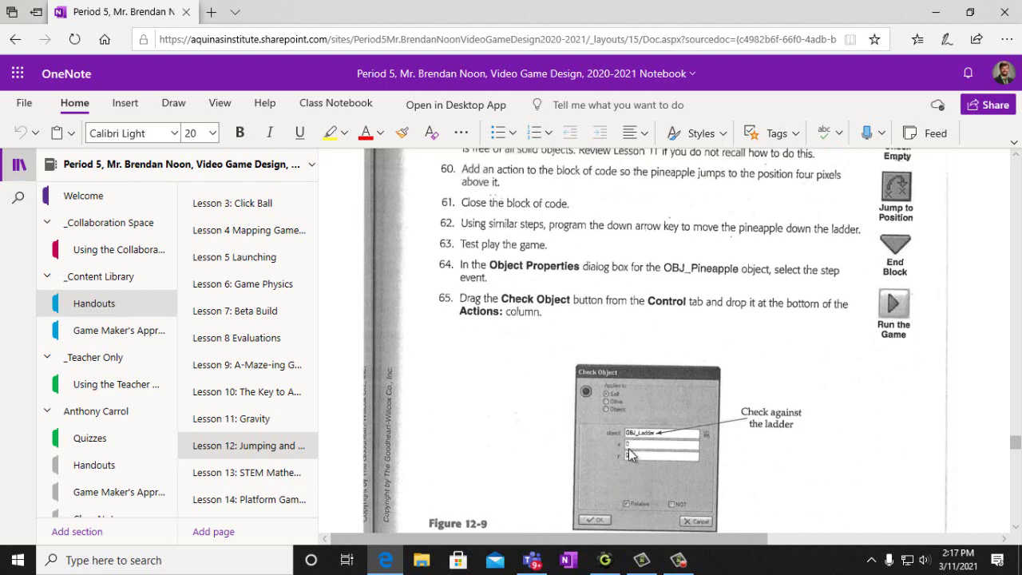
{"action": "scroll", "coordinate": [628, 478], "scroll_direction": "up", "scroll_amount": 3}
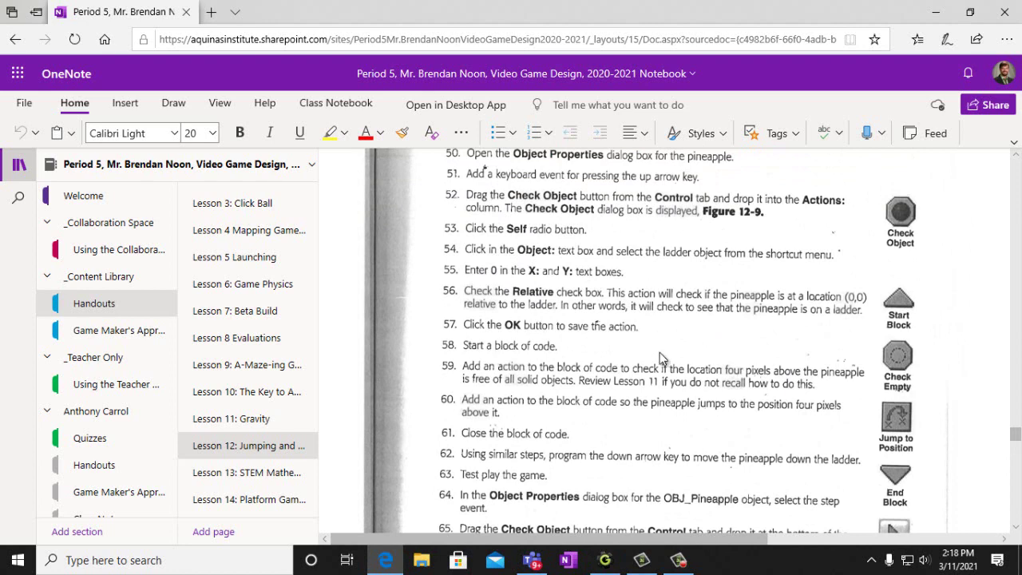
{"action": "left_click", "coordinate": [605, 562]}
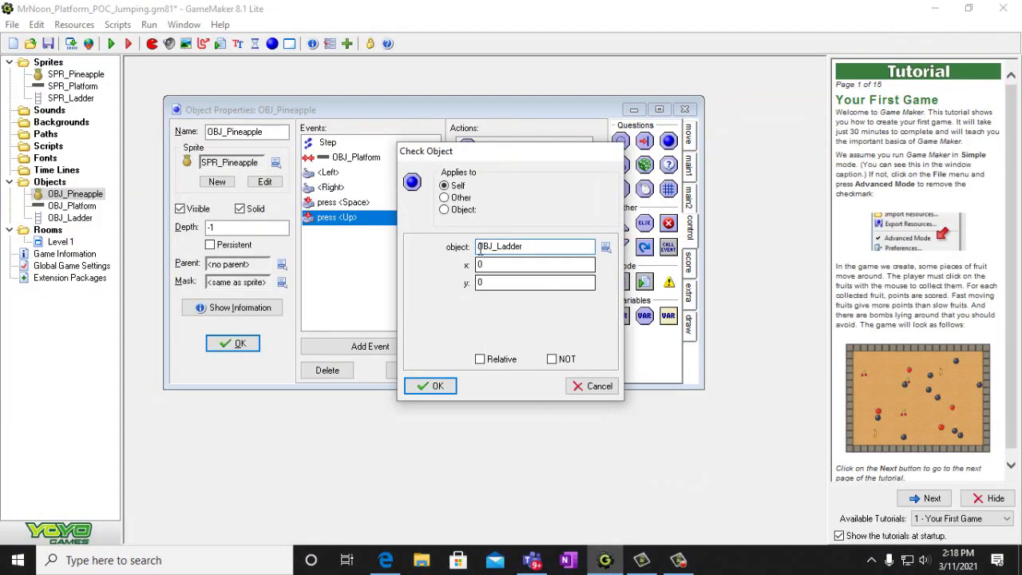
{"action": "left_click", "coordinate": [479, 359]}
{"action": "left_click", "coordinate": [434, 387]}
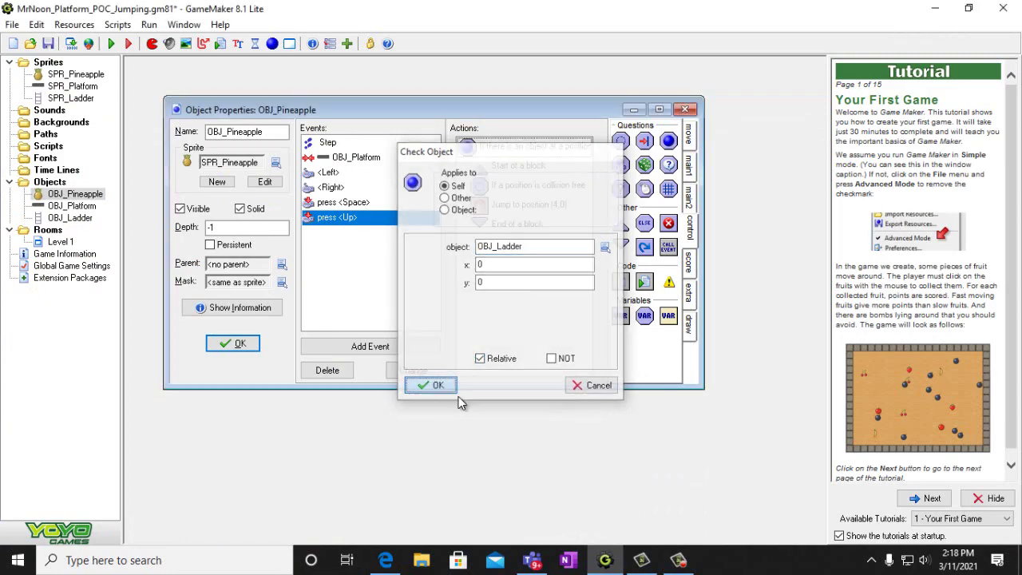
Consult the Lesson 12 handout in OneNote, and back in GameMaker set the up-key event's Check Empty action to x 0, y -4
{"action": "left_click", "coordinate": [387, 559]}
{"action": "scroll", "coordinate": [688, 492], "scroll_direction": "down", "scroll_amount": 10}
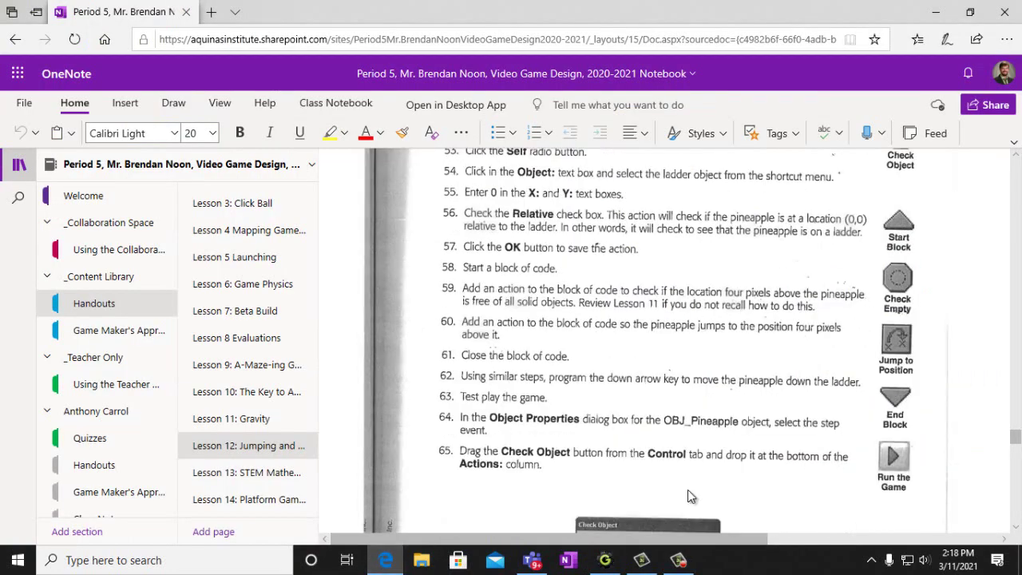
{"action": "scroll", "coordinate": [687, 490], "scroll_direction": "up", "scroll_amount": 10}
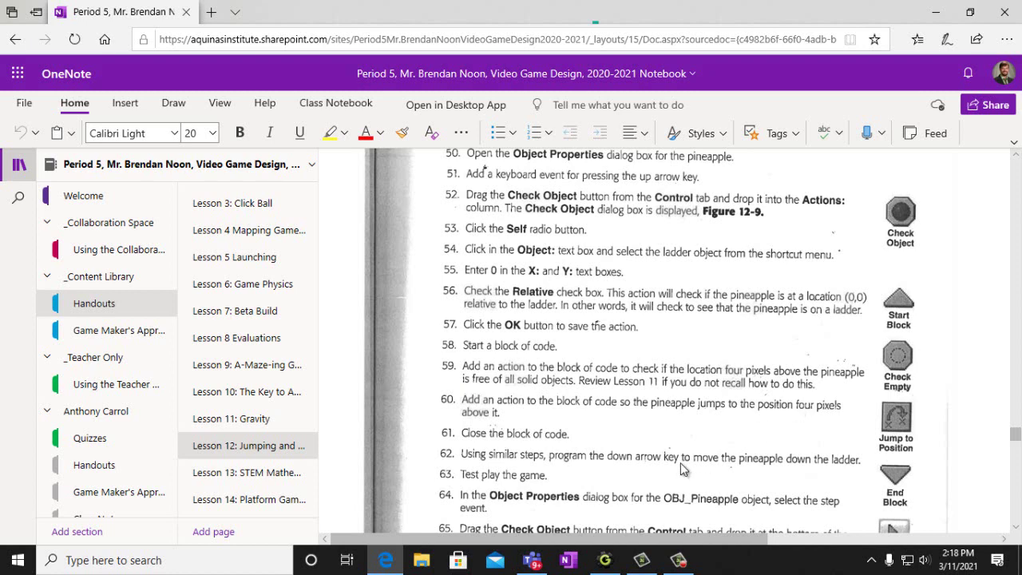
{"action": "left_click", "coordinate": [605, 560]}
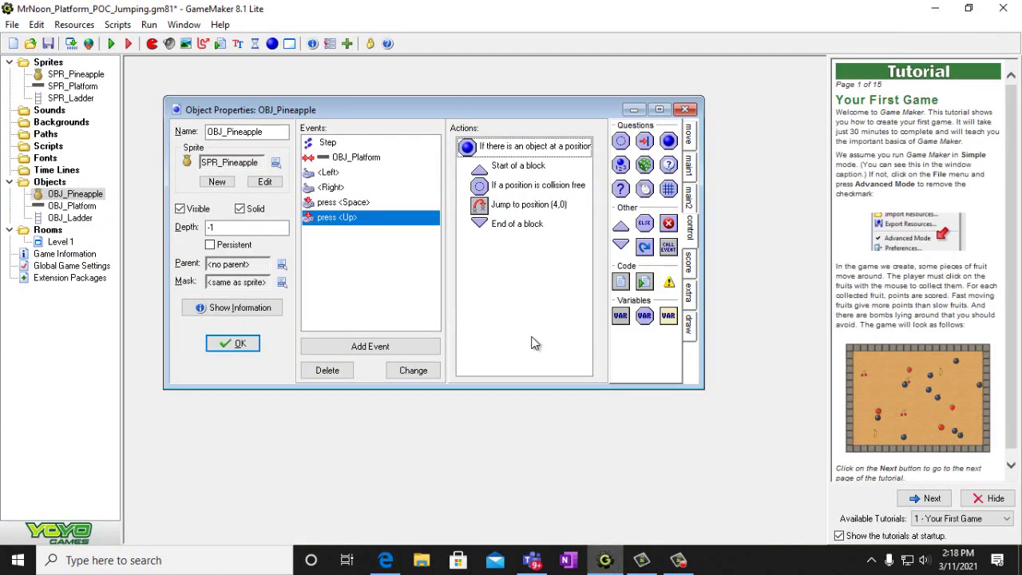
{"action": "double_click", "coordinate": [502, 188]}
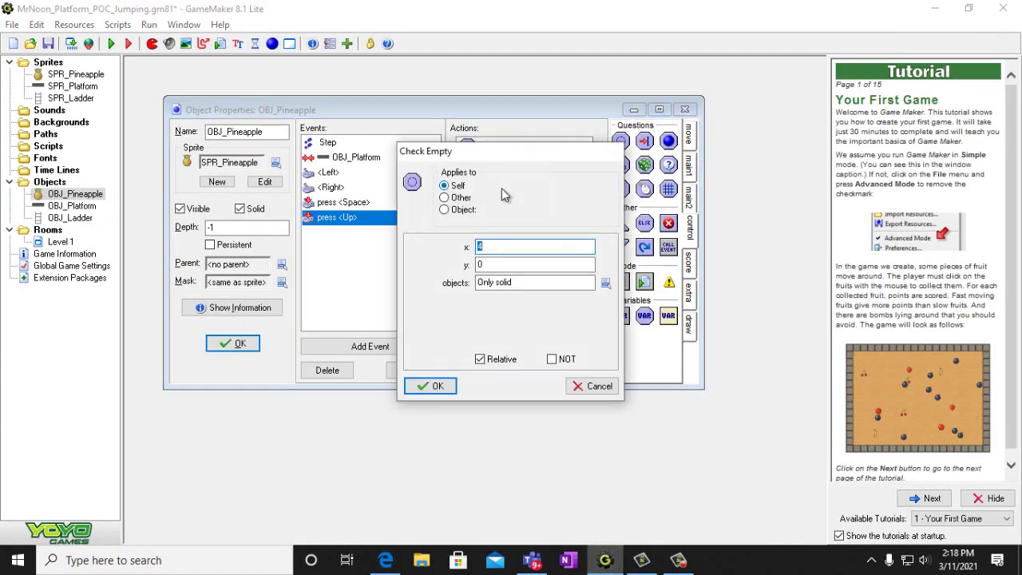
{"action": "type", "text": "0"}
{"action": "left_click", "coordinate": [497, 264]}
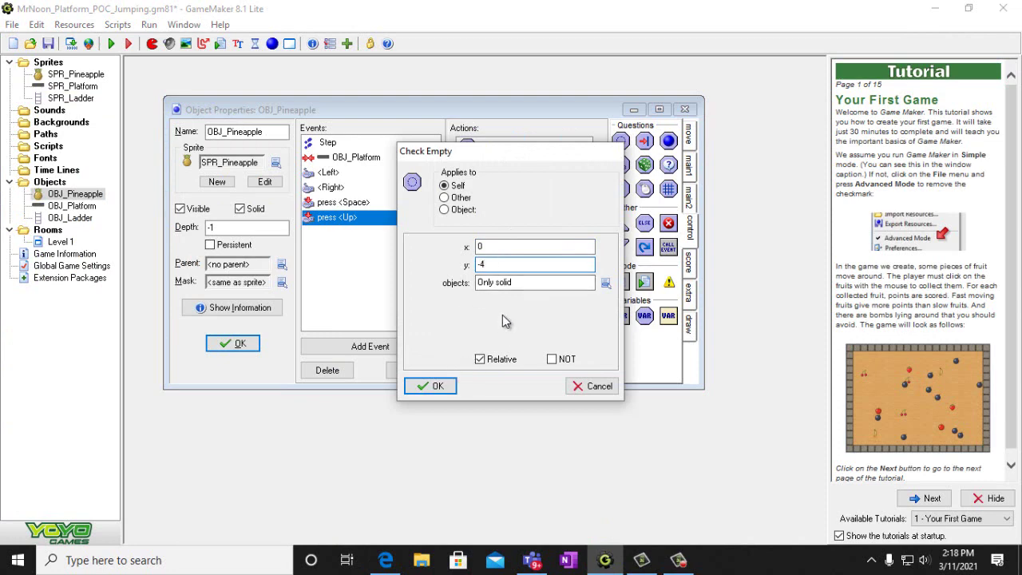
{"action": "left_click", "coordinate": [437, 387]}
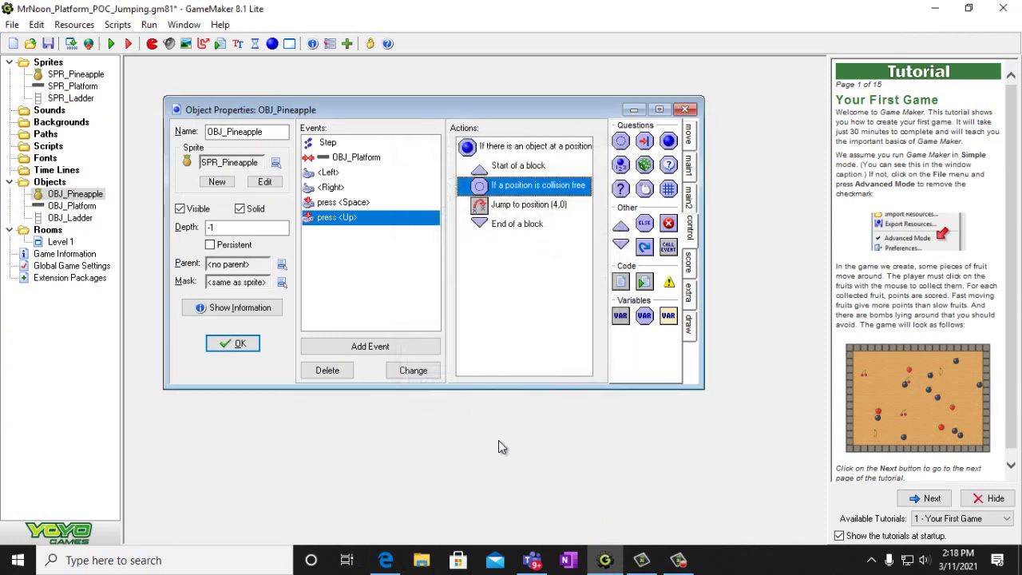
Set the up-key event's Jump to Position action to x 0, y -4
{"action": "double_click", "coordinate": [525, 205]}
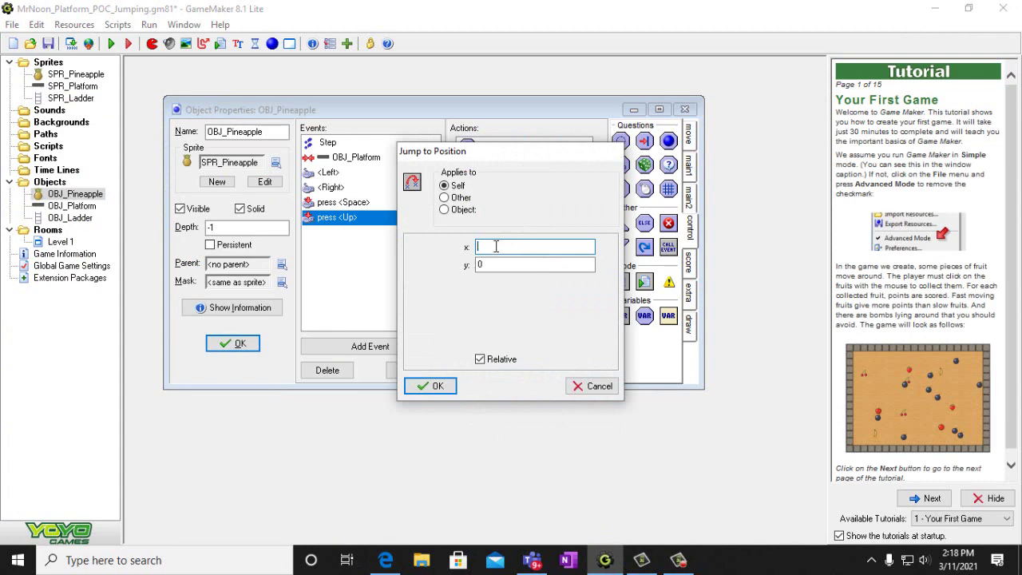
{"action": "type", "text": "0"}
{"action": "left_click", "coordinate": [490, 265]}
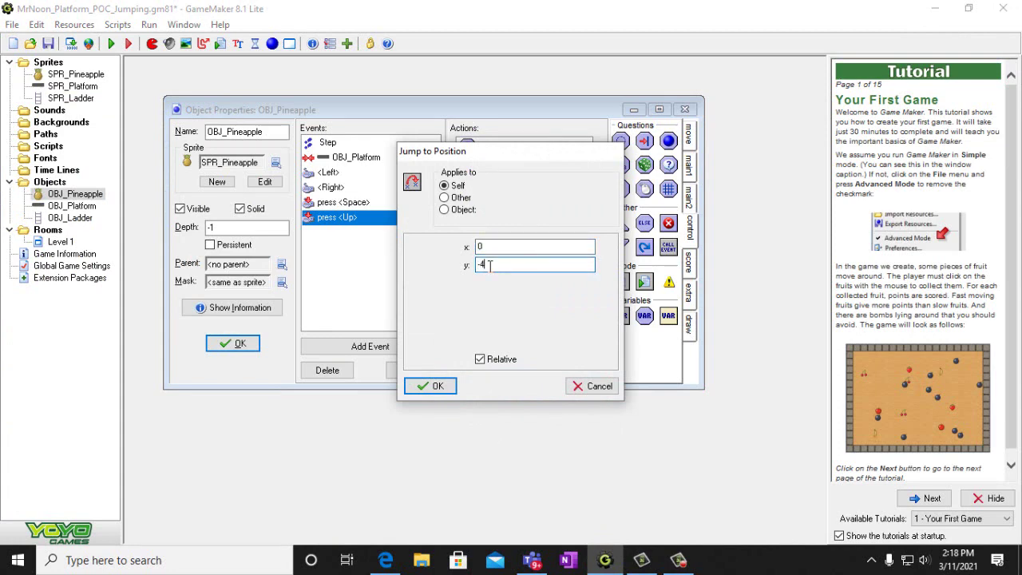
{"action": "left_click", "coordinate": [436, 387]}
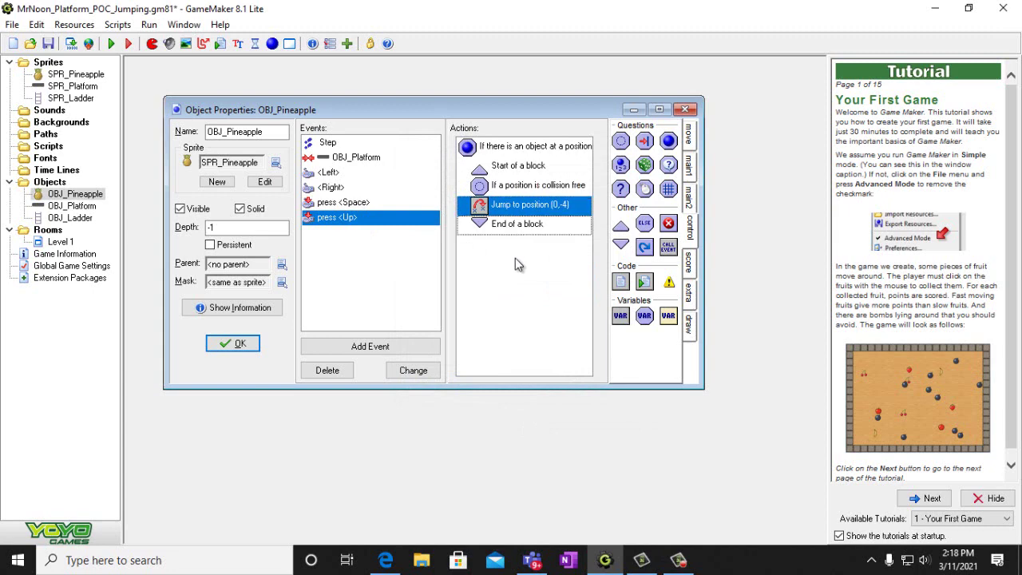
Copy all the actions of OBJ_Pineapple's up-key press event, from the ladder check to the end of the block
{"action": "left_click", "coordinate": [515, 226], "text": "shift"}
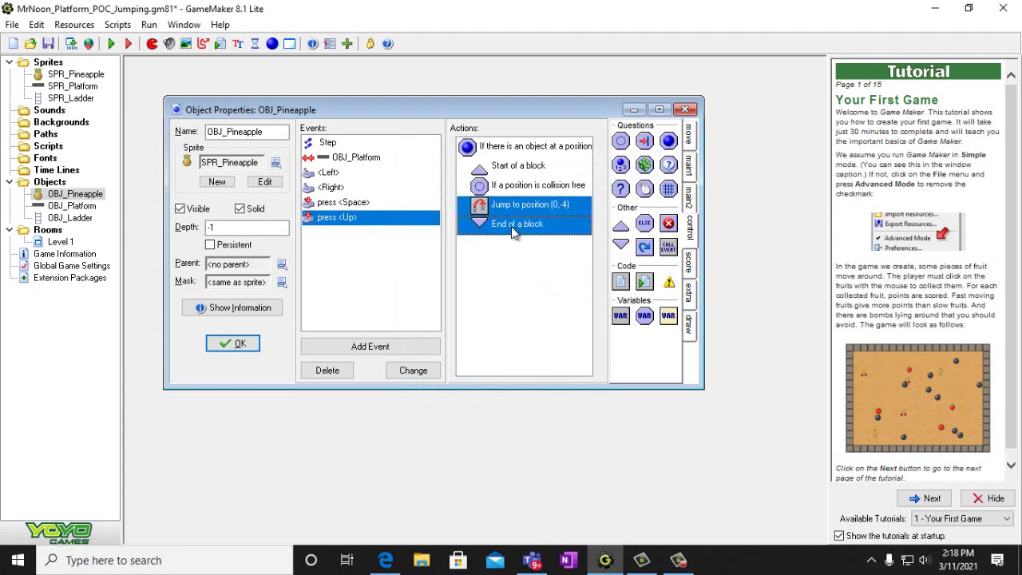
{"action": "left_click", "coordinate": [511, 185], "text": "shift"}
{"action": "left_click", "coordinate": [505, 168], "text": "shift"}
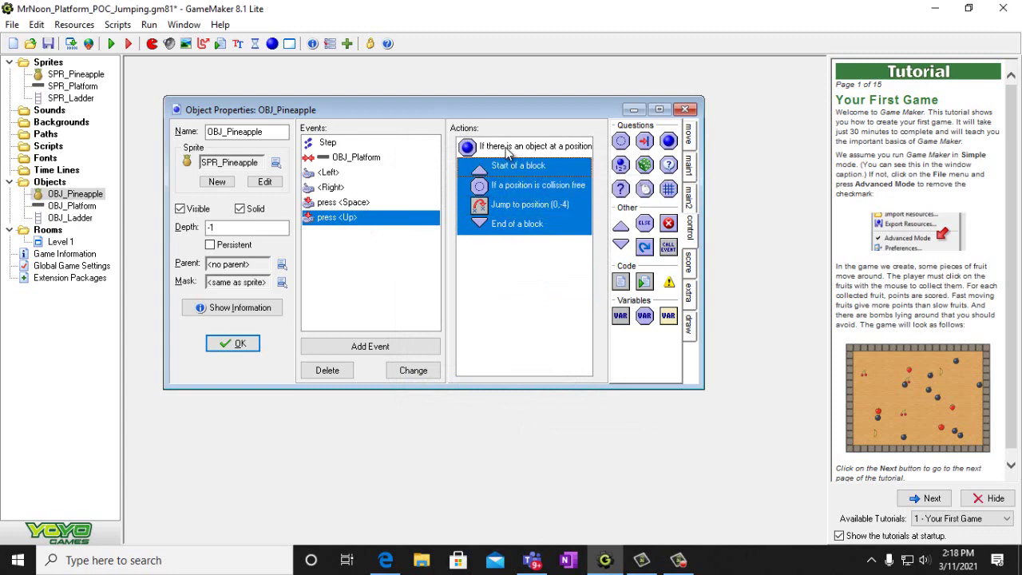
{"action": "left_click", "coordinate": [524, 148], "text": "shift"}
{"action": "right_click", "coordinate": [525, 148]}
{"action": "left_click", "coordinate": [542, 196]}
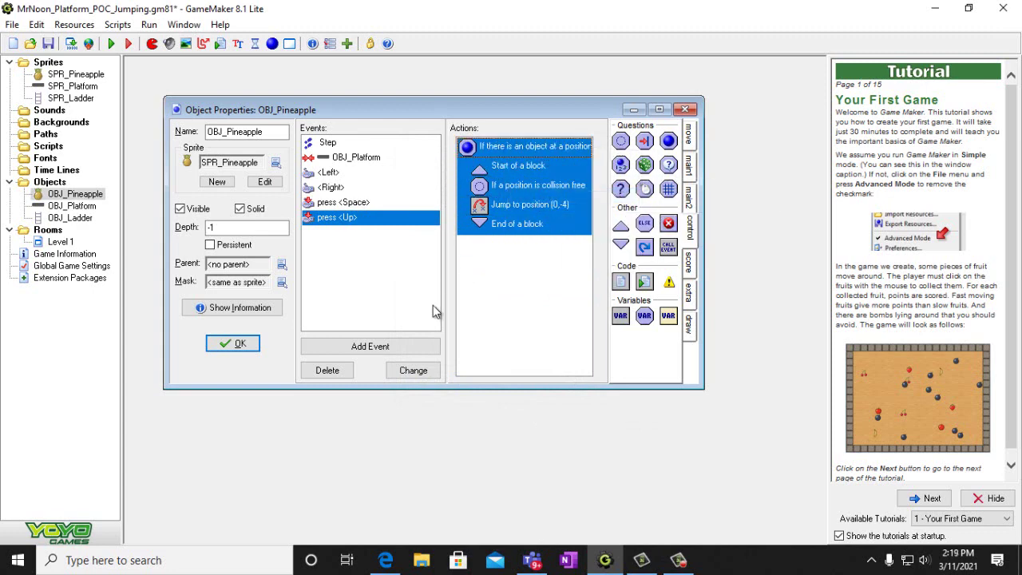
Add a key press event for the Down key to OBJ_Pineapple and paste the copied actions into it
{"action": "left_click", "coordinate": [404, 349]}
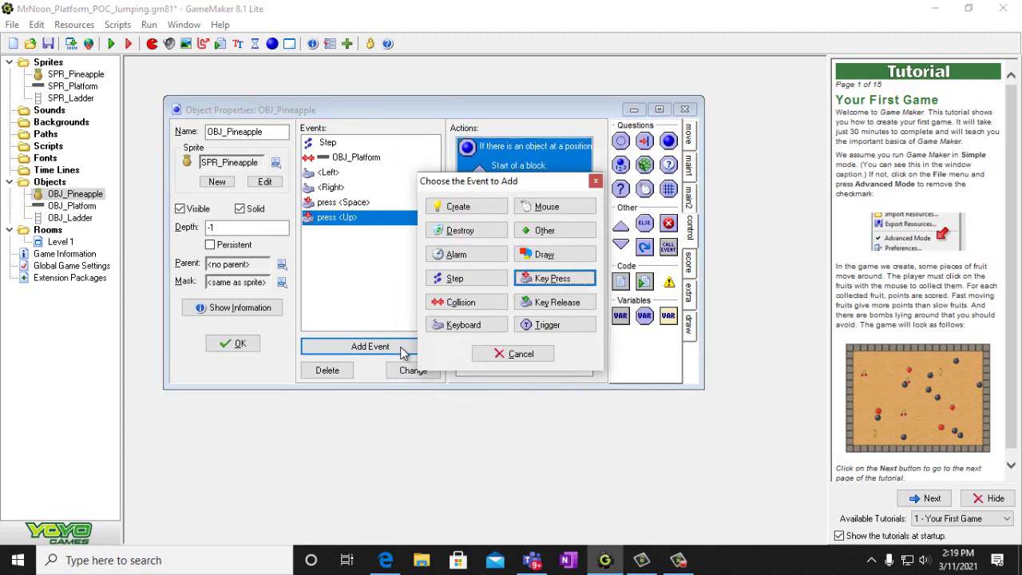
{"action": "left_click", "coordinate": [553, 278]}
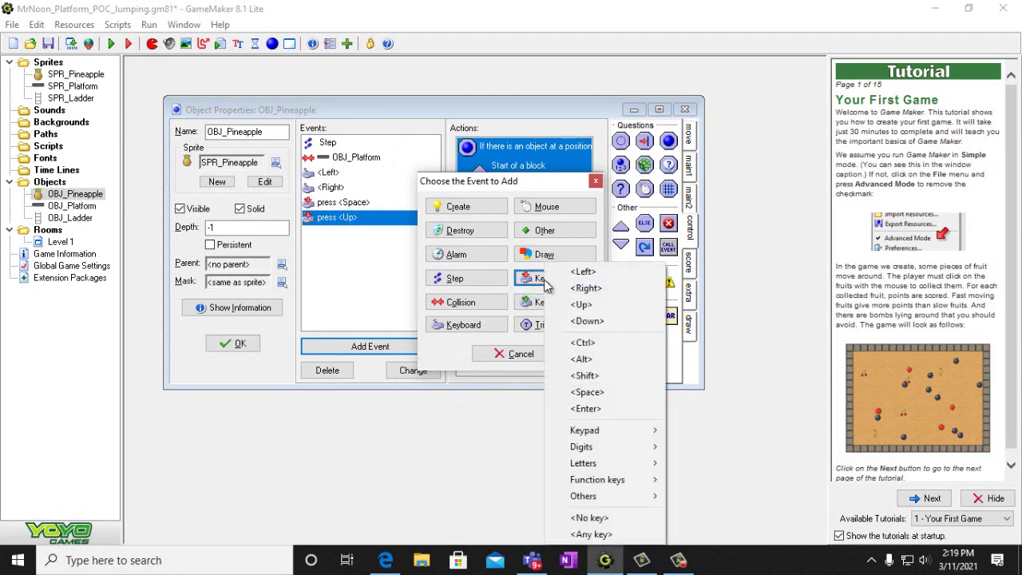
{"action": "left_click", "coordinate": [587, 320]}
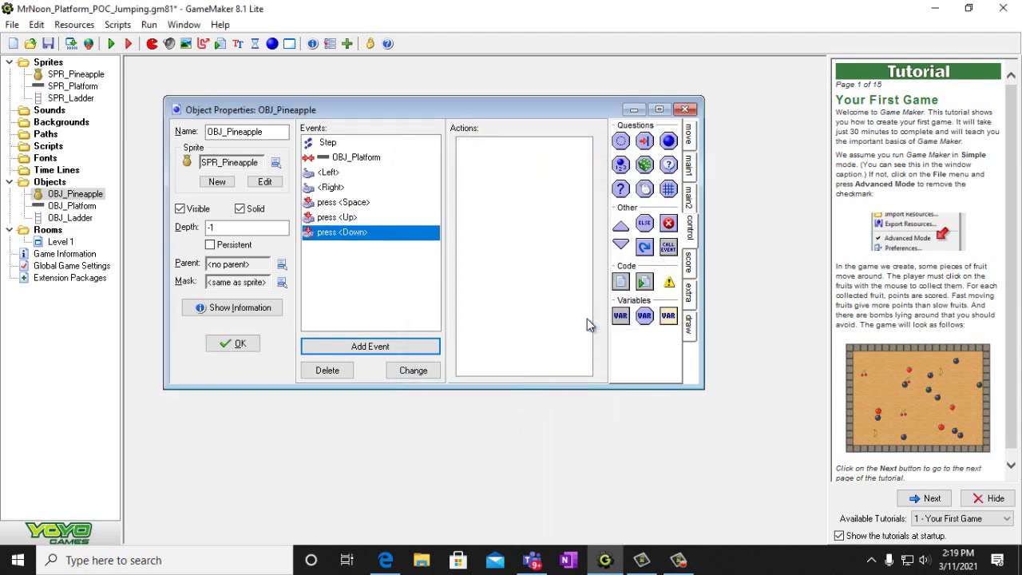
{"action": "right_click", "coordinate": [504, 182]}
{"action": "left_click", "coordinate": [539, 244]}
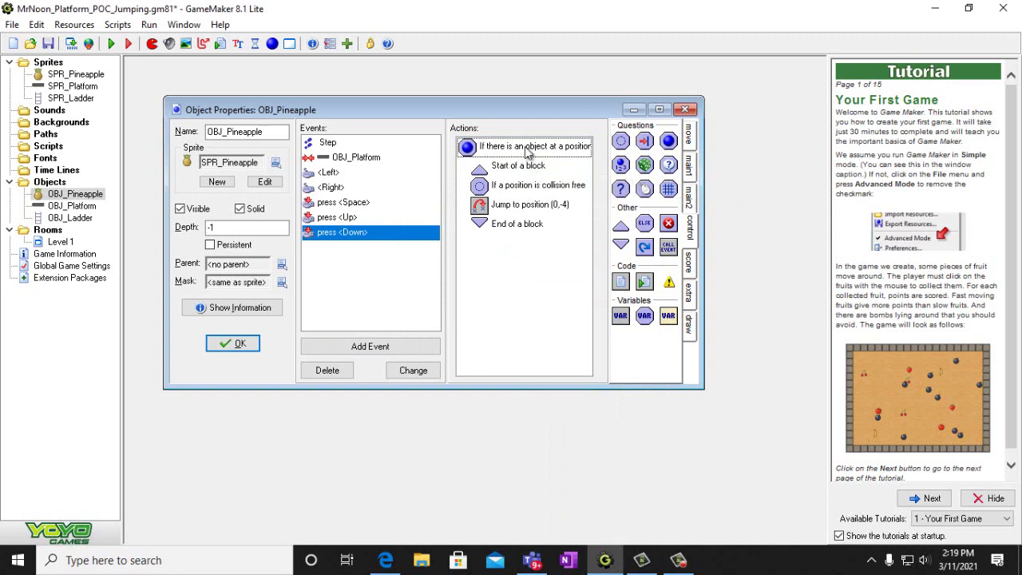
Check the down-key event's ladder check settings and set y to 4 in its Check Empty action
{"action": "double_click", "coordinate": [524, 147]}
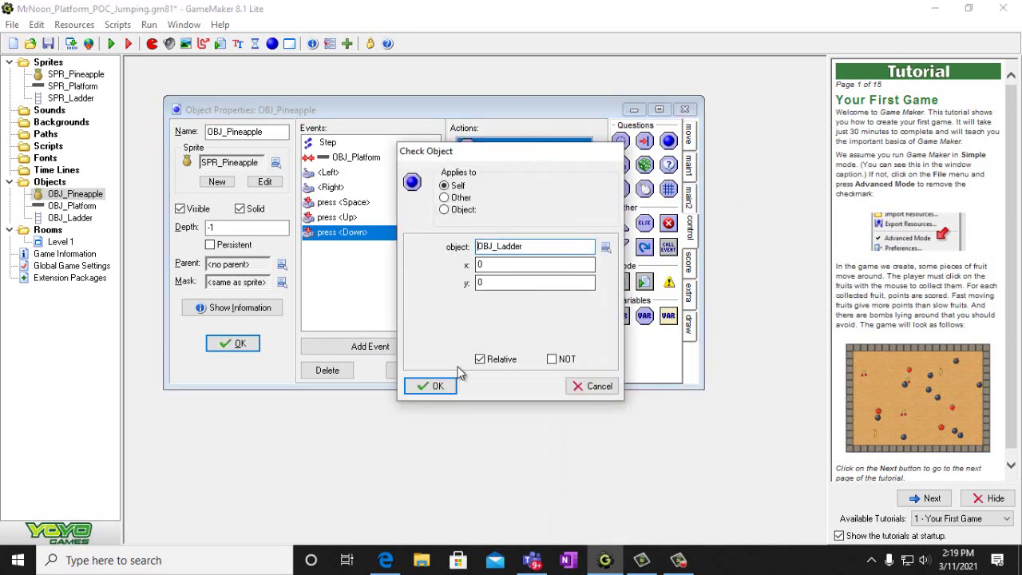
{"action": "left_click", "coordinate": [432, 386]}
{"action": "double_click", "coordinate": [531, 185]}
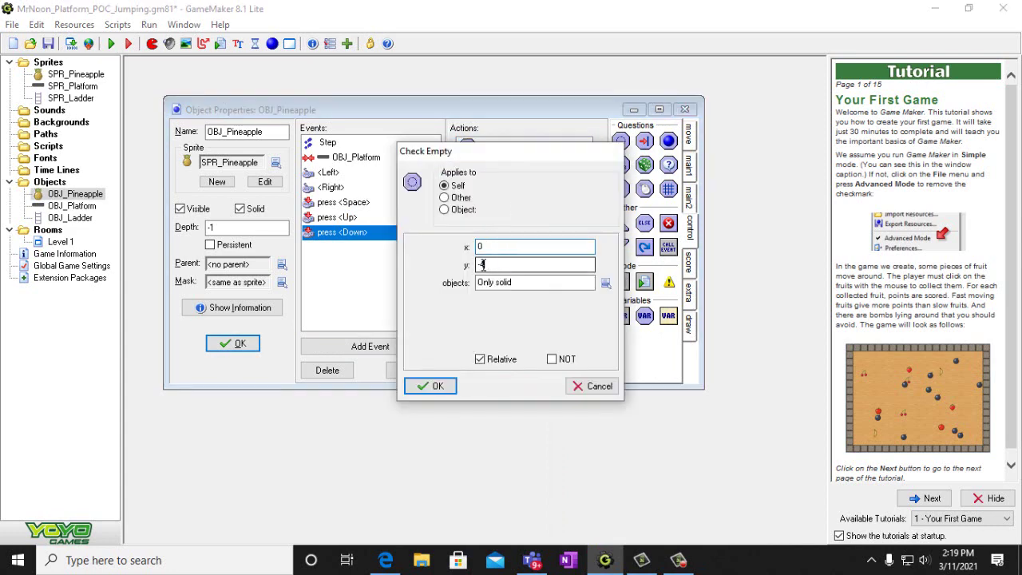
{"action": "left_click", "coordinate": [483, 265]}
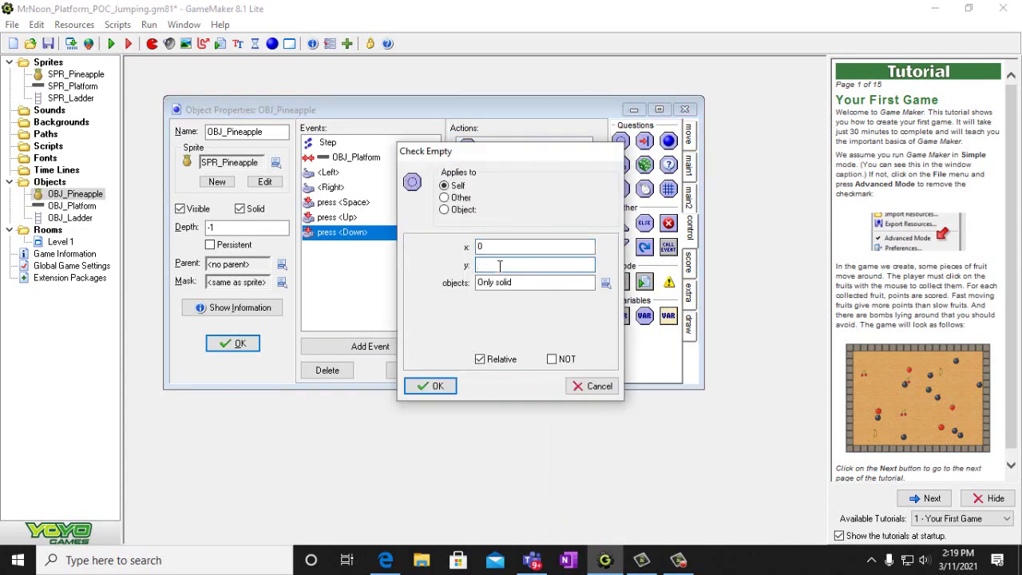
{"action": "type", "text": "8"}
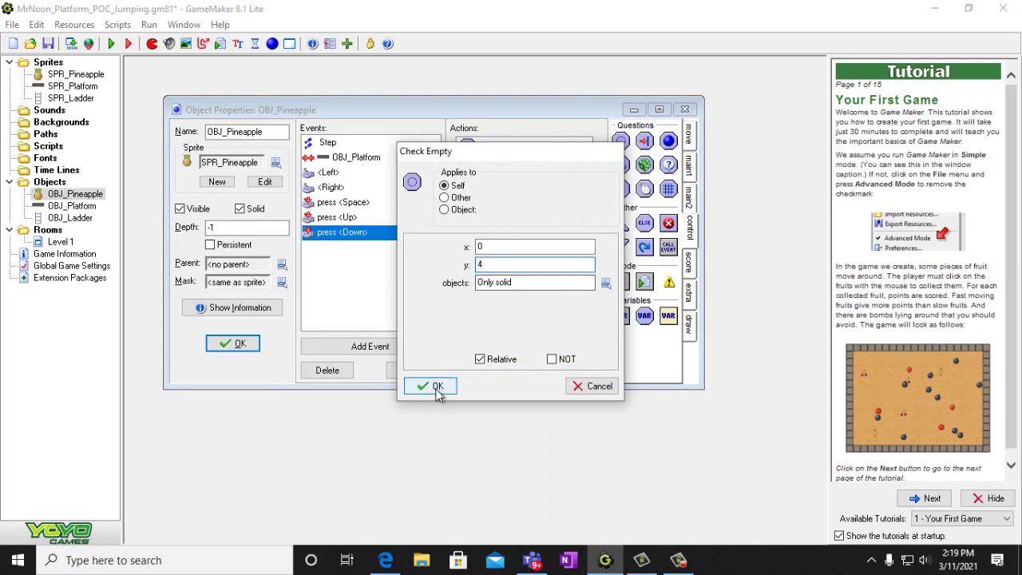
{"action": "left_click", "coordinate": [425, 386]}
Set y to 4 in the down-key event's Jump to Position action
{"action": "double_click", "coordinate": [511, 205]}
{"action": "left_click", "coordinate": [484, 264]}
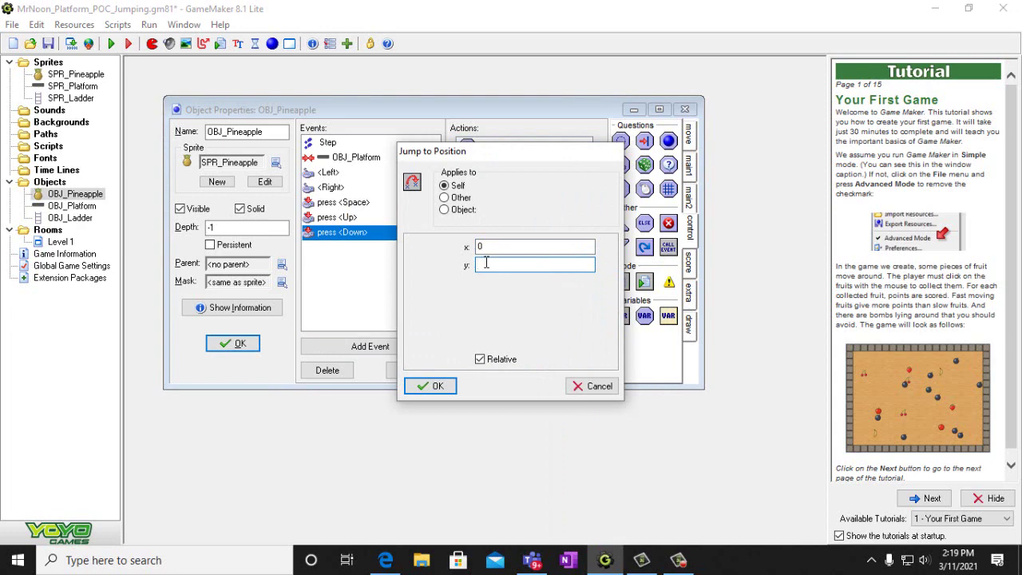
{"action": "left_click", "coordinate": [431, 386]}
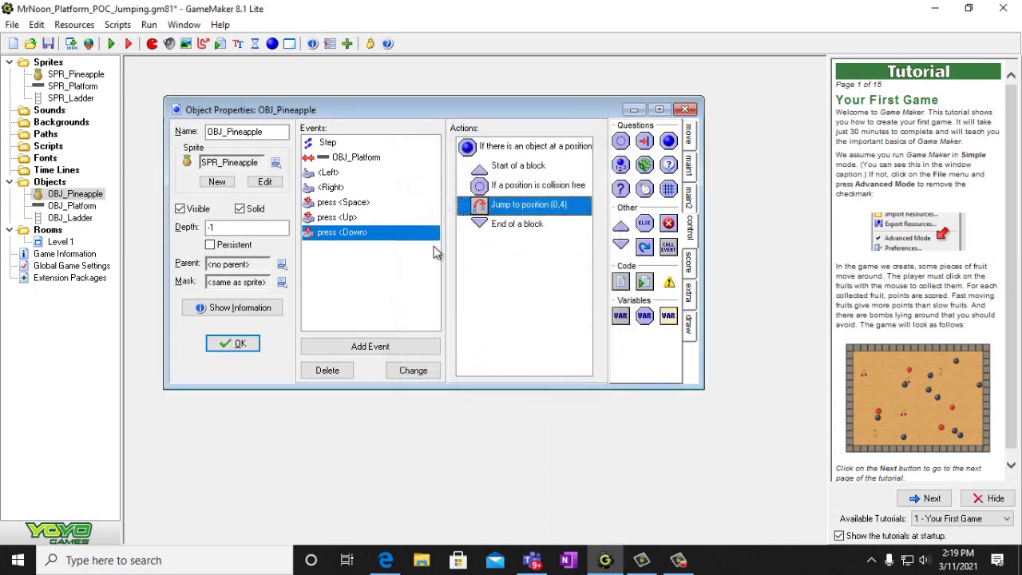
Review the vertical speed setting in the Space key press event
{"action": "left_click", "coordinate": [358, 203]}
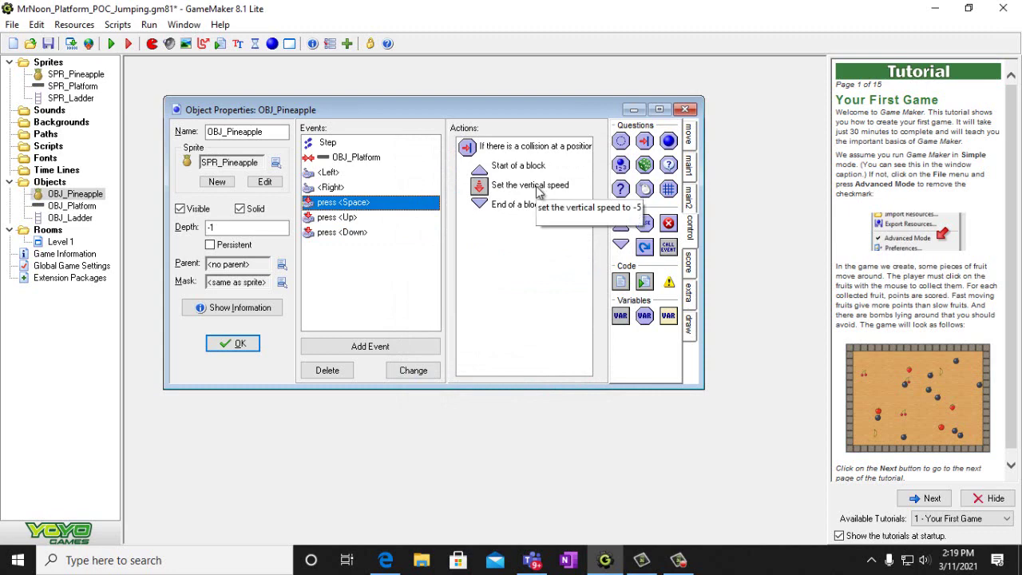
{"action": "double_click", "coordinate": [537, 188]}
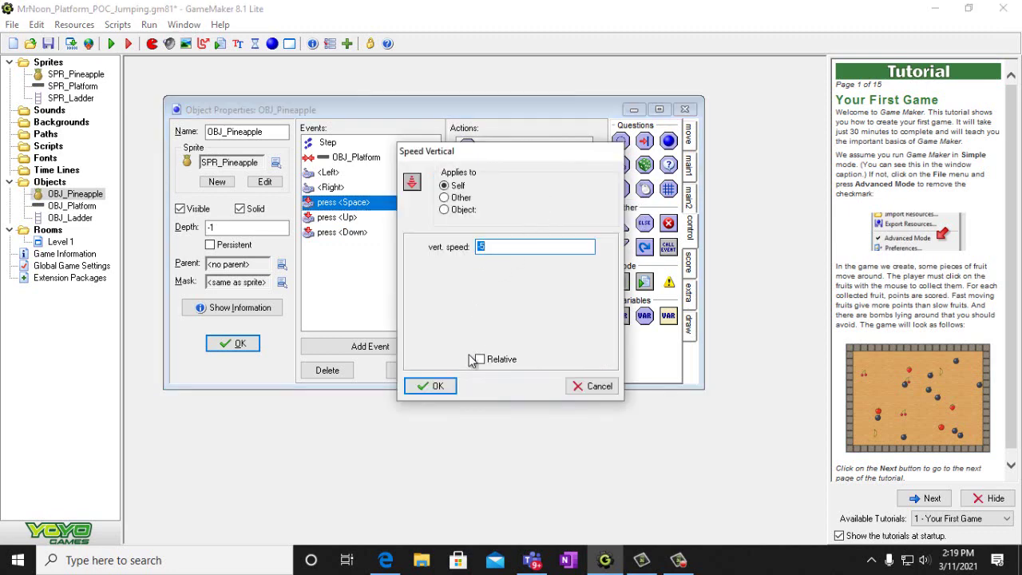
{"action": "left_click", "coordinate": [430, 386]}
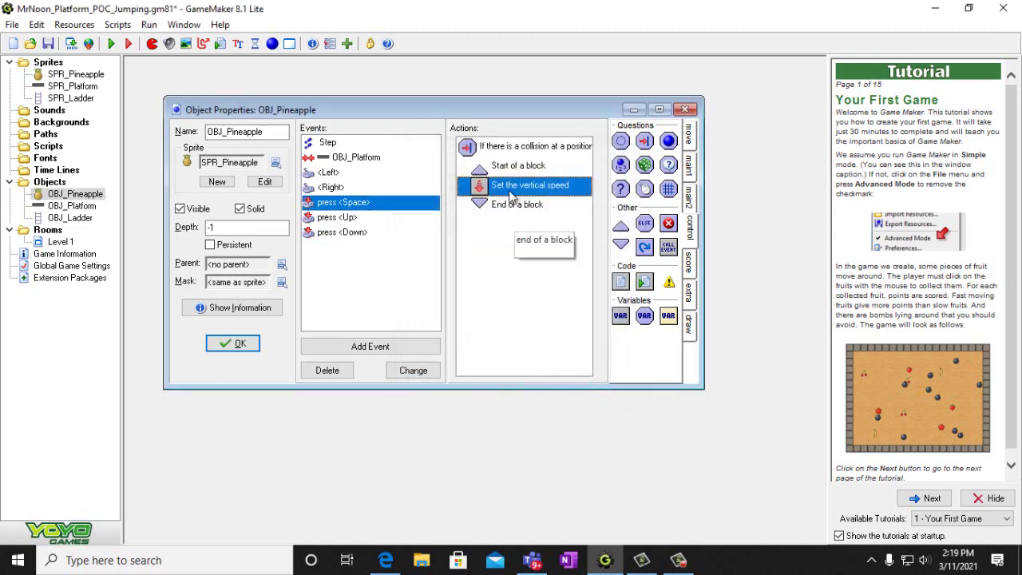
Review the Check Empty and Jump to Position settings in the pineapple's Left key event
{"action": "left_click", "coordinate": [336, 174]}
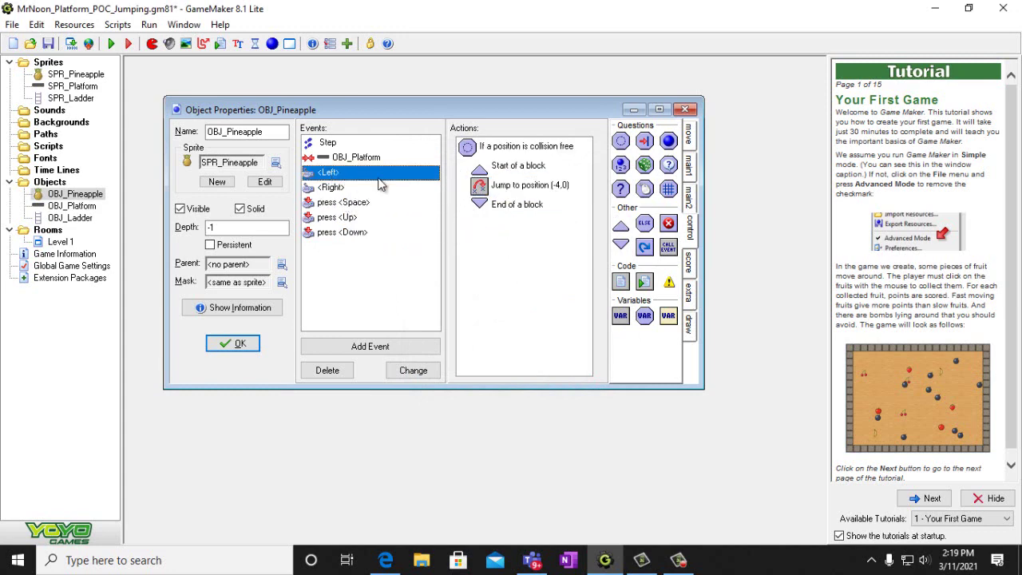
{"action": "left_click", "coordinate": [518, 152]}
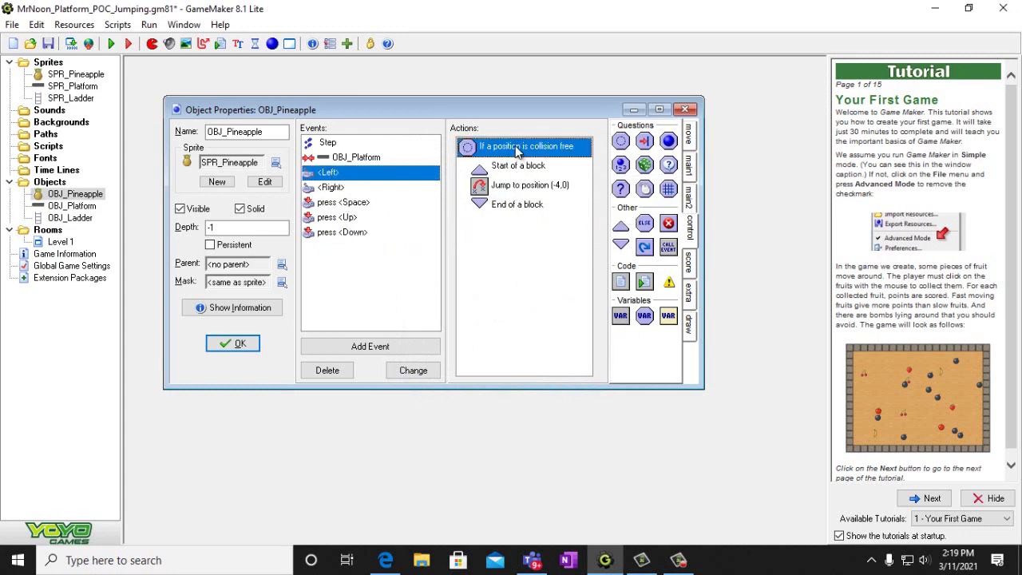
{"action": "double_click", "coordinate": [518, 152]}
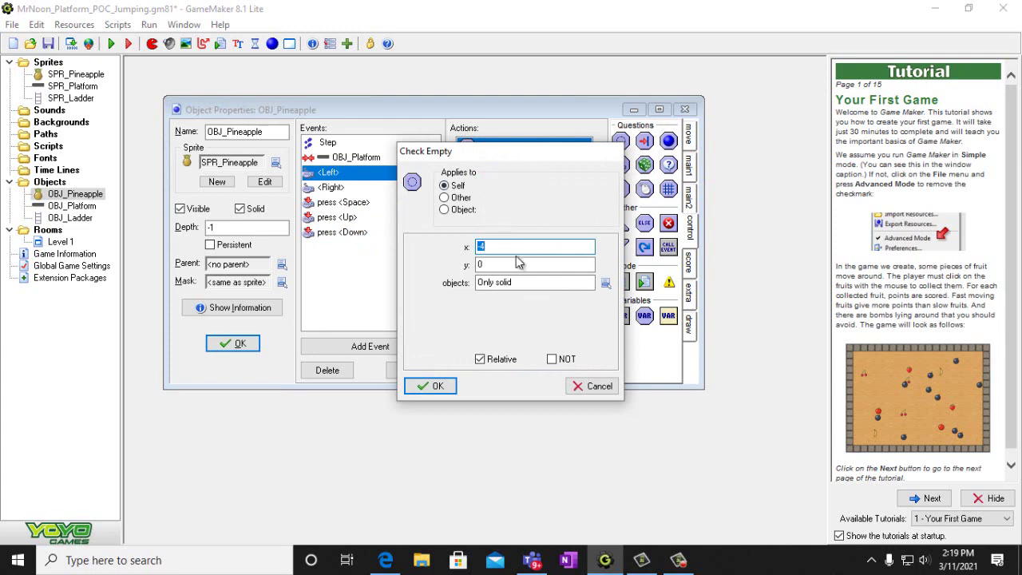
{"action": "left_click", "coordinate": [433, 387]}
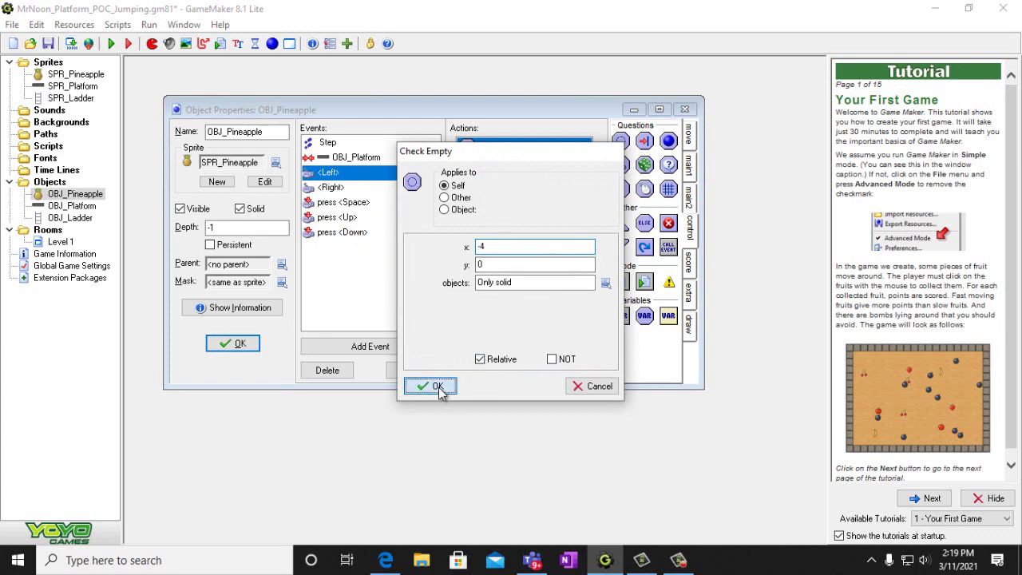
{"action": "double_click", "coordinate": [518, 184]}
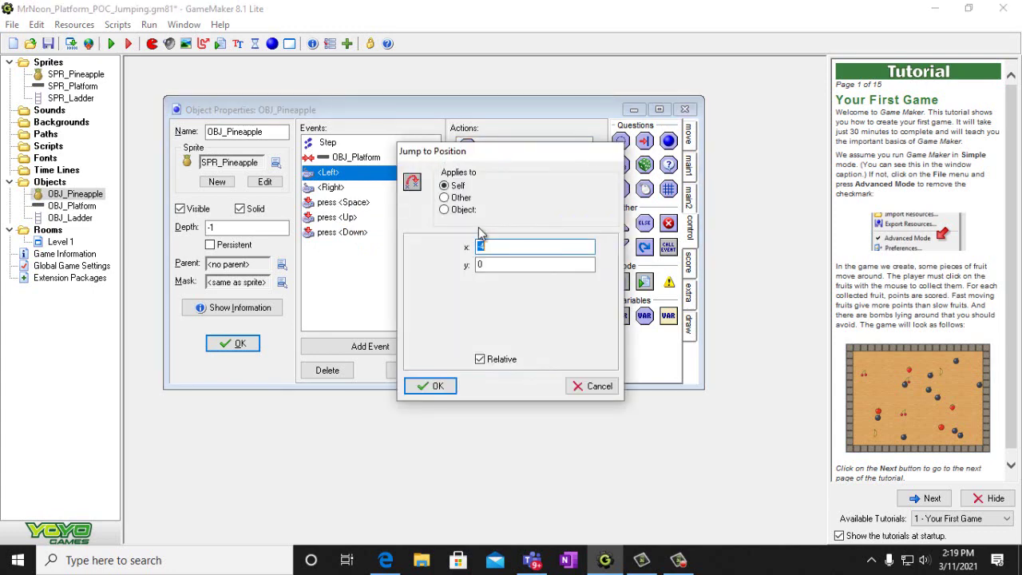
{"action": "left_click", "coordinate": [430, 387]}
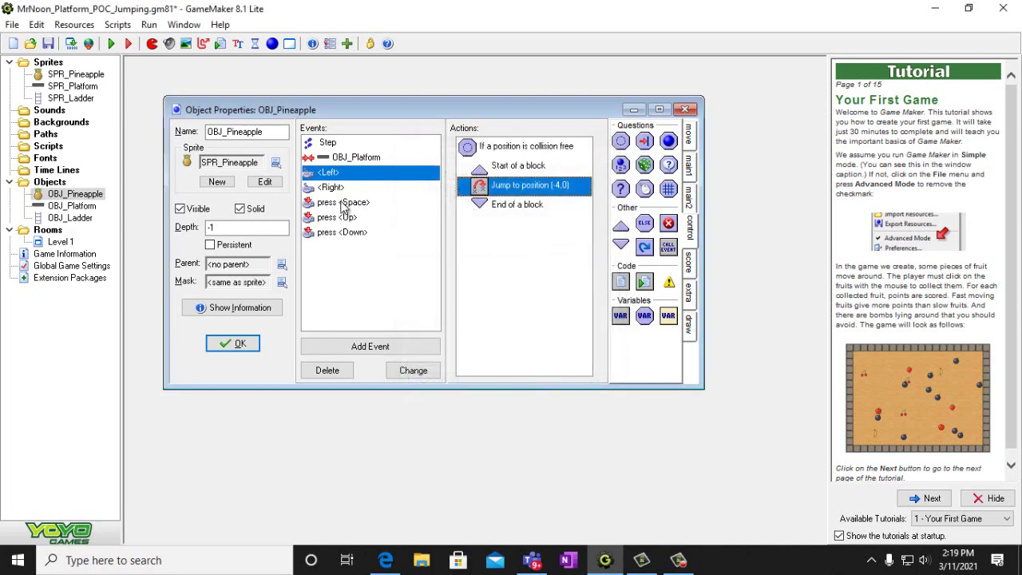
Review the Check Empty and Jump to Position settings in the pineapple's Right key event
{"action": "left_click", "coordinate": [333, 188]}
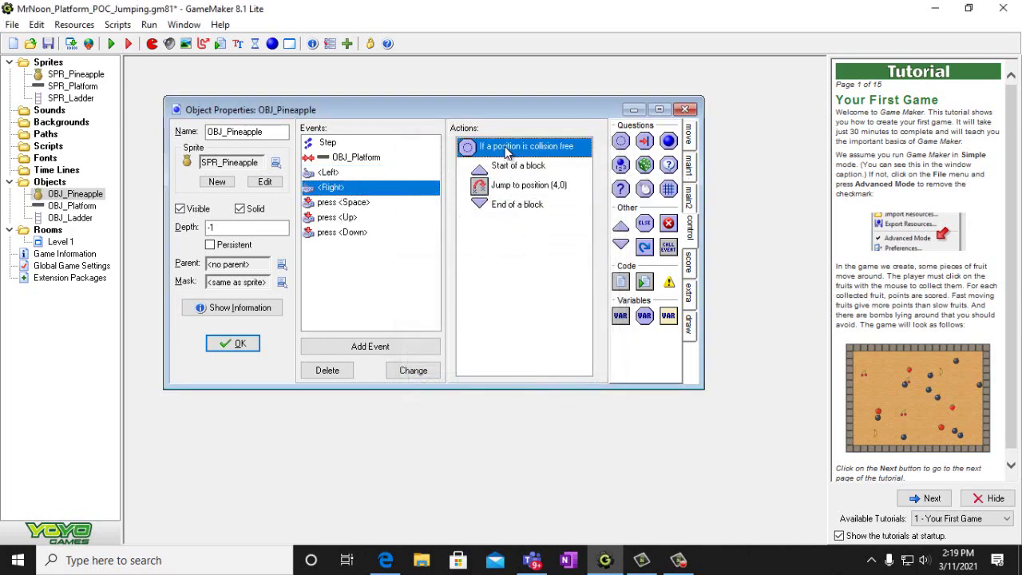
{"action": "double_click", "coordinate": [521, 147]}
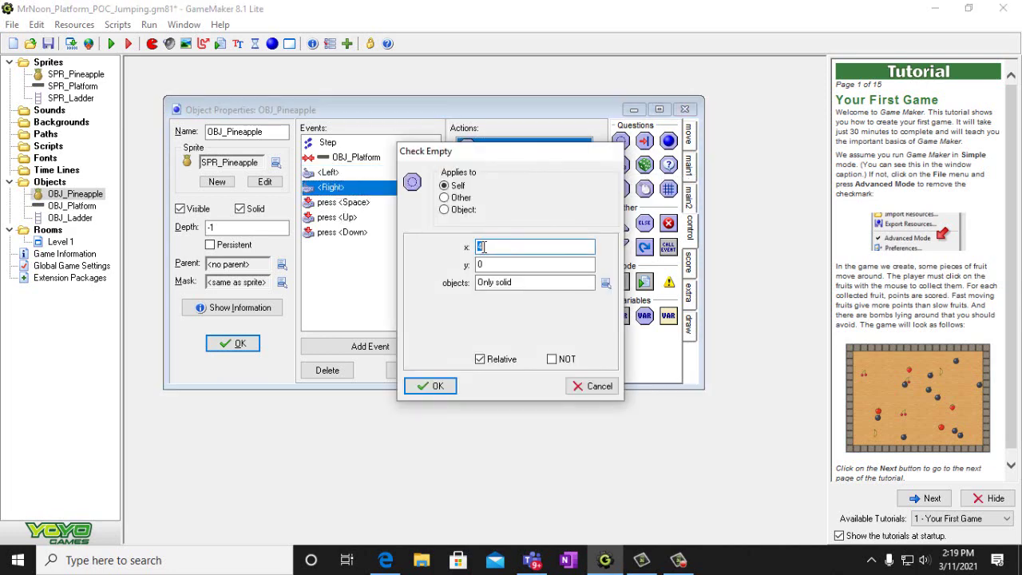
{"action": "left_click", "coordinate": [439, 387]}
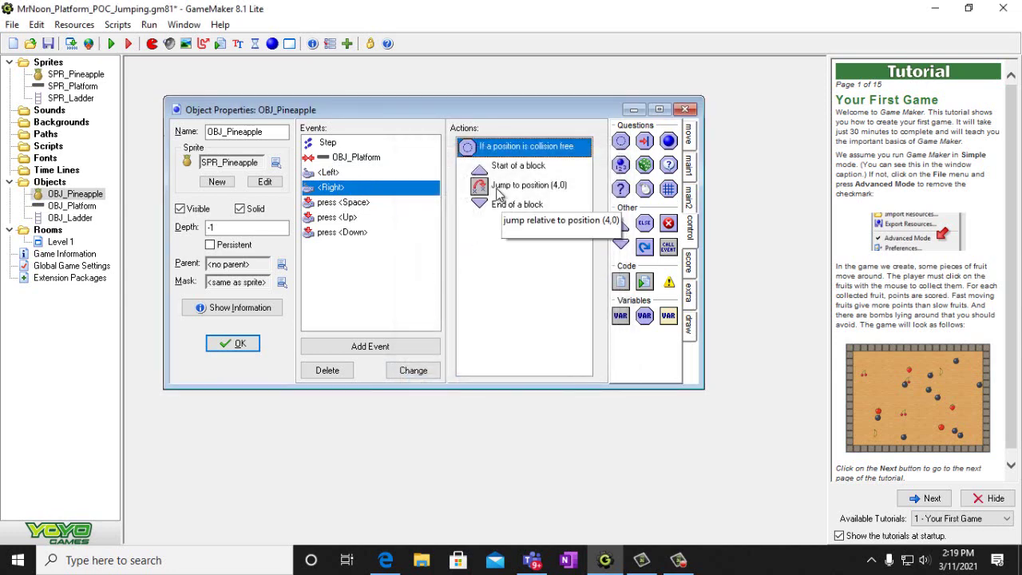
{"action": "double_click", "coordinate": [499, 222]}
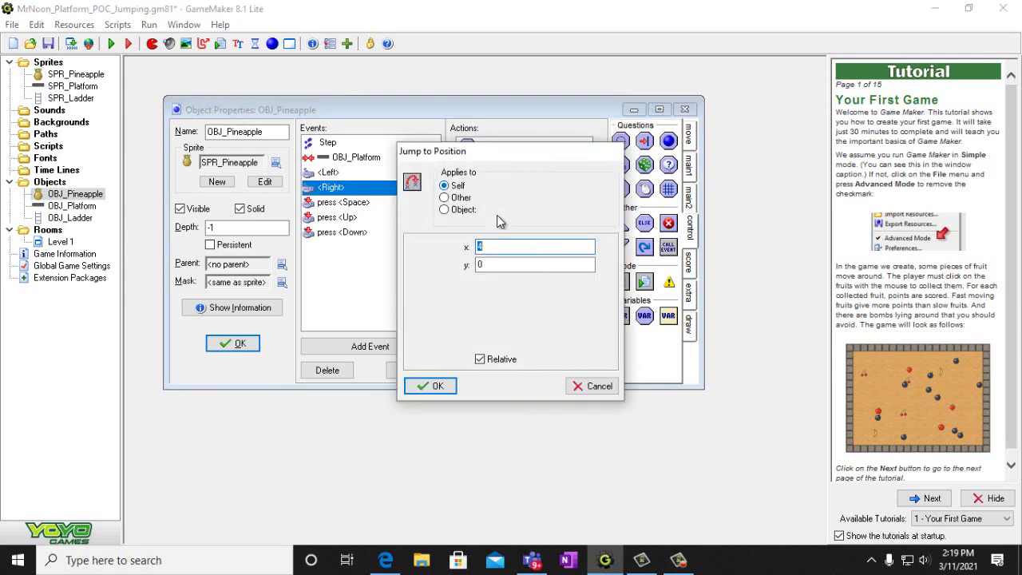
{"action": "left_click", "coordinate": [438, 385]}
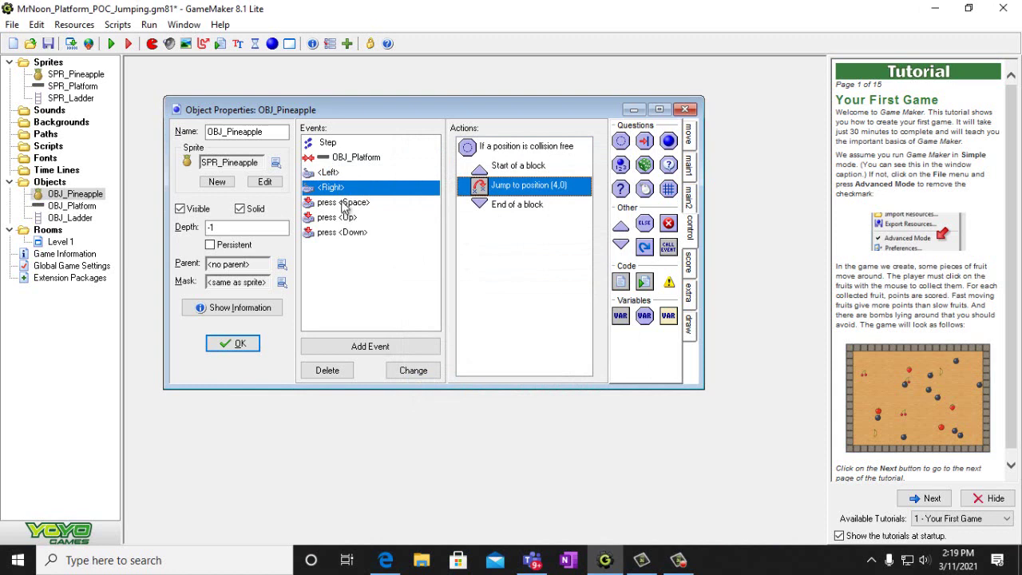
Review the Check Empty and Jump to Position settings in the pineapple's Up key press event
{"action": "left_click", "coordinate": [336, 219]}
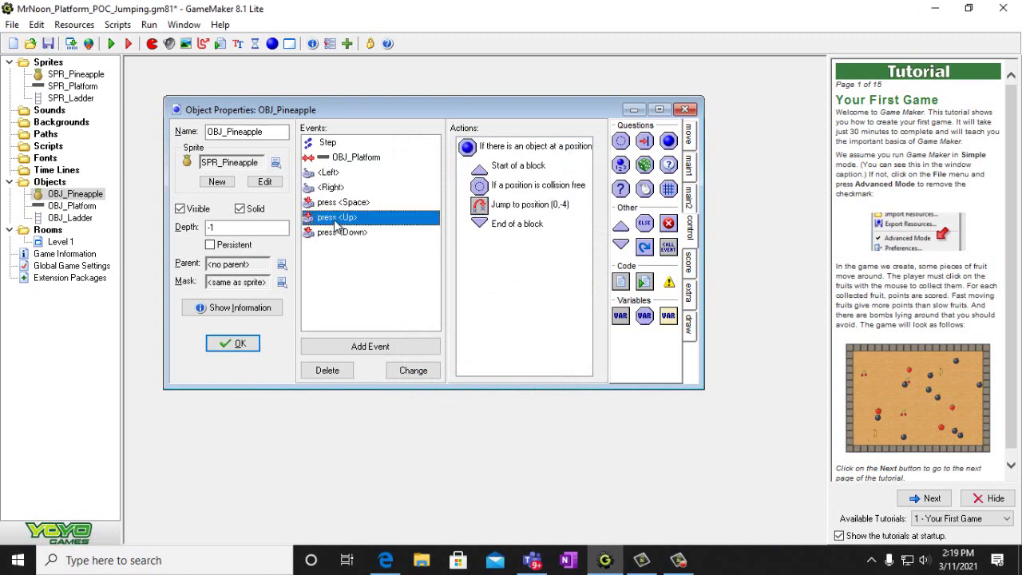
{"action": "double_click", "coordinate": [517, 188]}
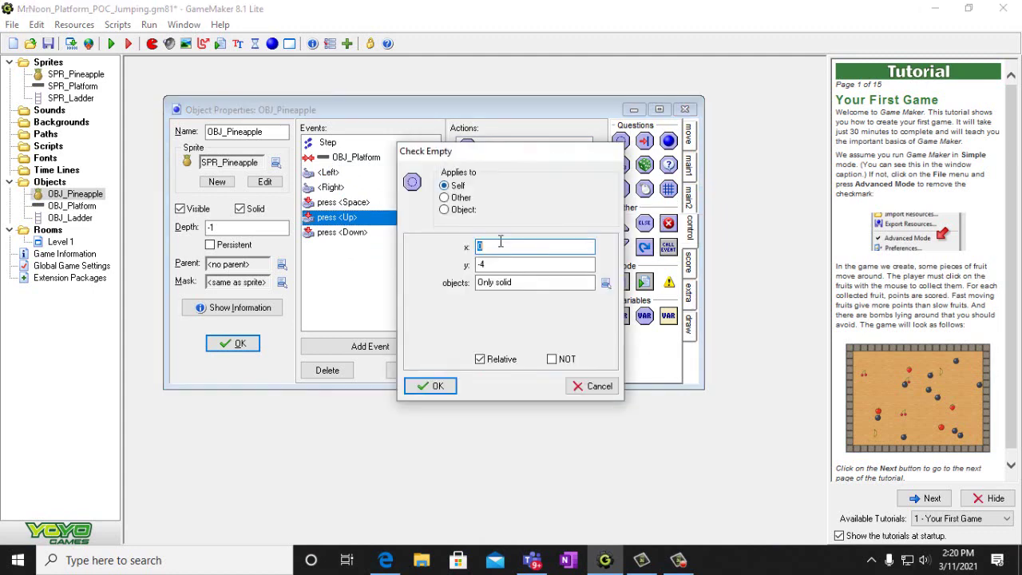
{"action": "left_click", "coordinate": [438, 388]}
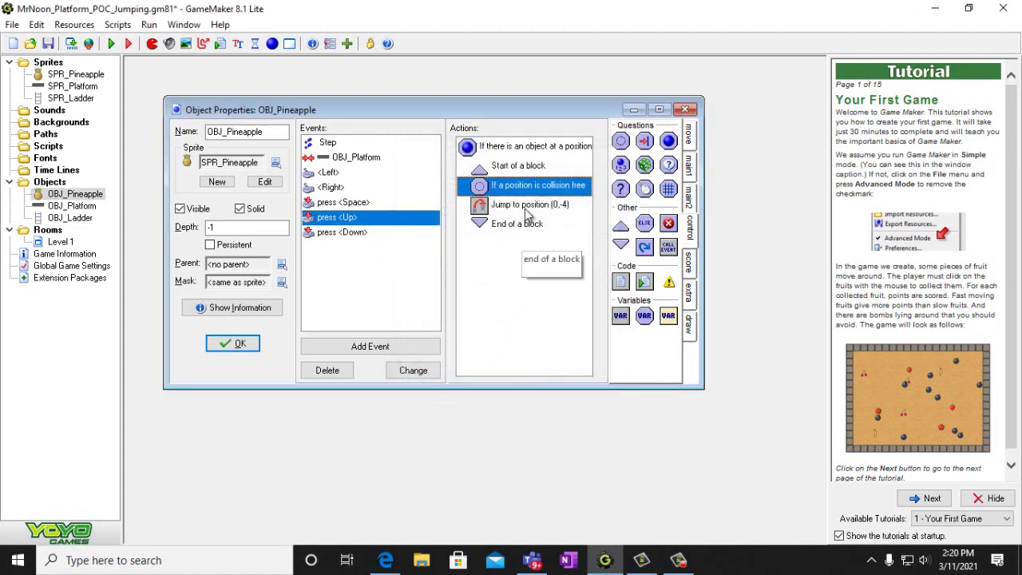
{"action": "double_click", "coordinate": [525, 204]}
{"action": "left_click", "coordinate": [429, 386]}
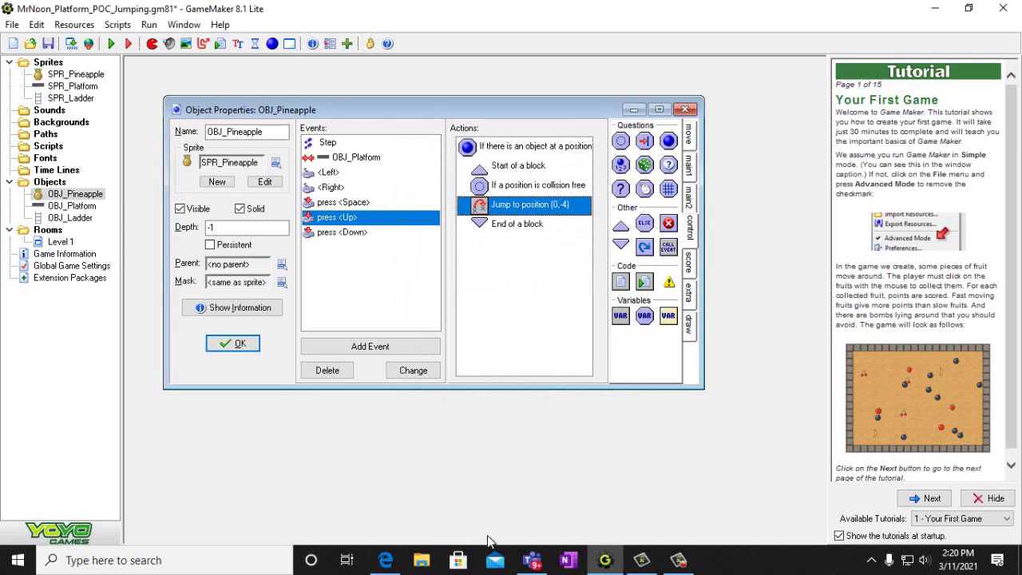
Switch to the Lesson 12 handout in the browser and read the instructions from step 62 to step 65
{"action": "left_click", "coordinate": [391, 562]}
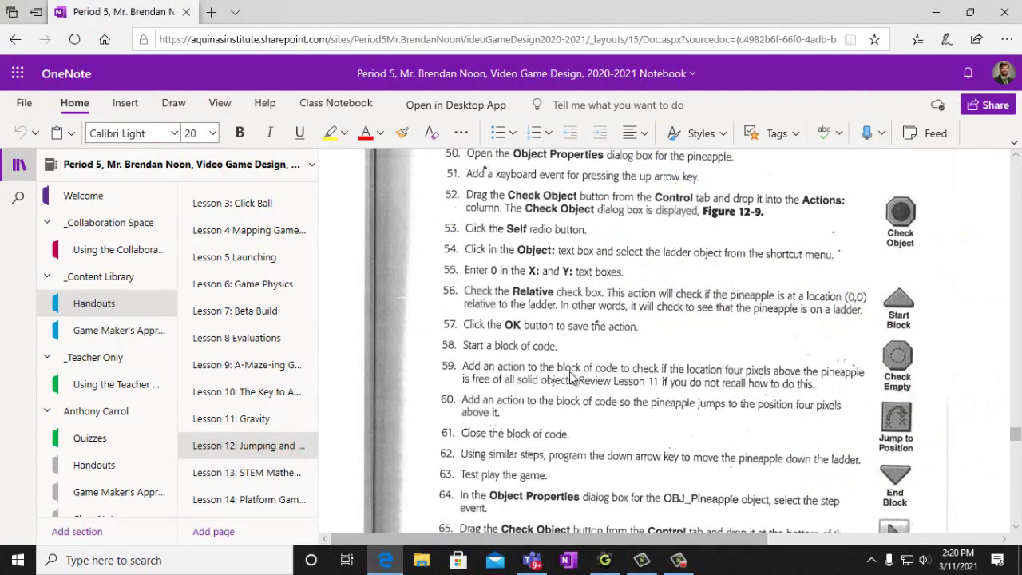
{"action": "scroll", "coordinate": [879, 265], "scroll_direction": "down", "scroll_amount": 3}
{"action": "scroll", "coordinate": [890, 273], "scroll_direction": "up", "scroll_amount": 1}
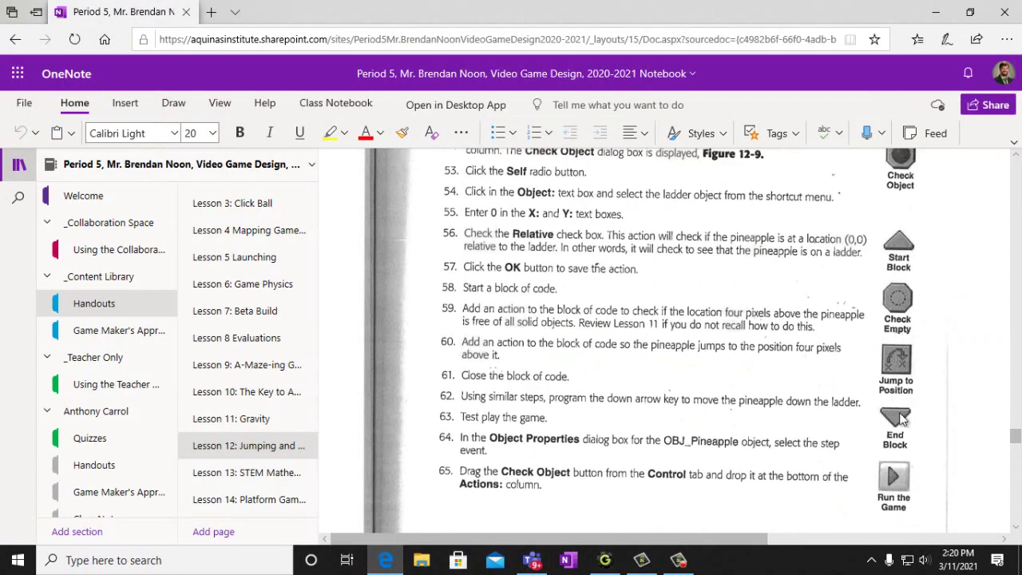
{"action": "scroll", "coordinate": [899, 424], "scroll_direction": "down", "scroll_amount": 1}
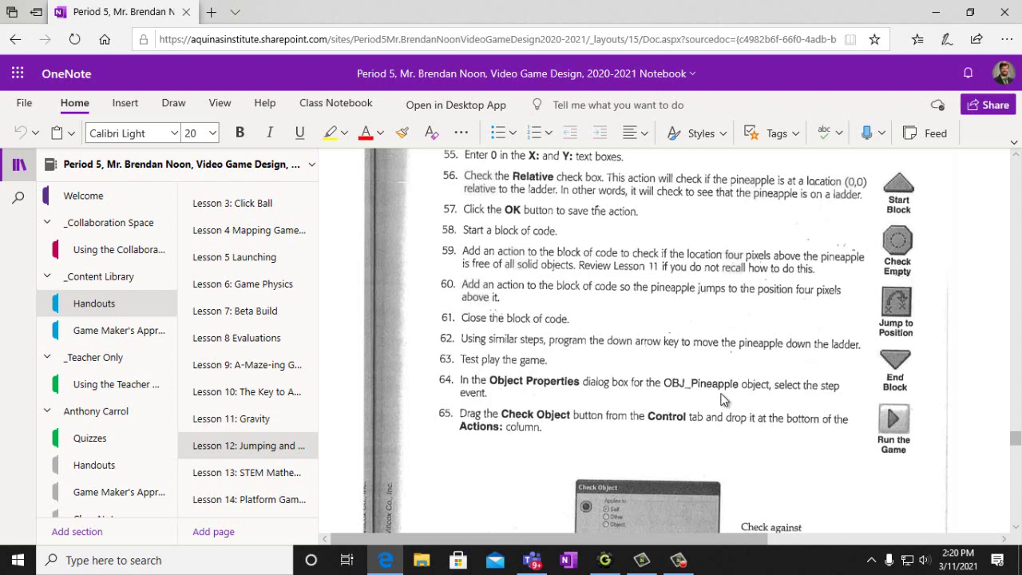
Return to GameMaker, accept the OBJ_Pineapple properties and save the project
{"action": "left_click", "coordinate": [605, 559]}
{"action": "left_click", "coordinate": [240, 349]}
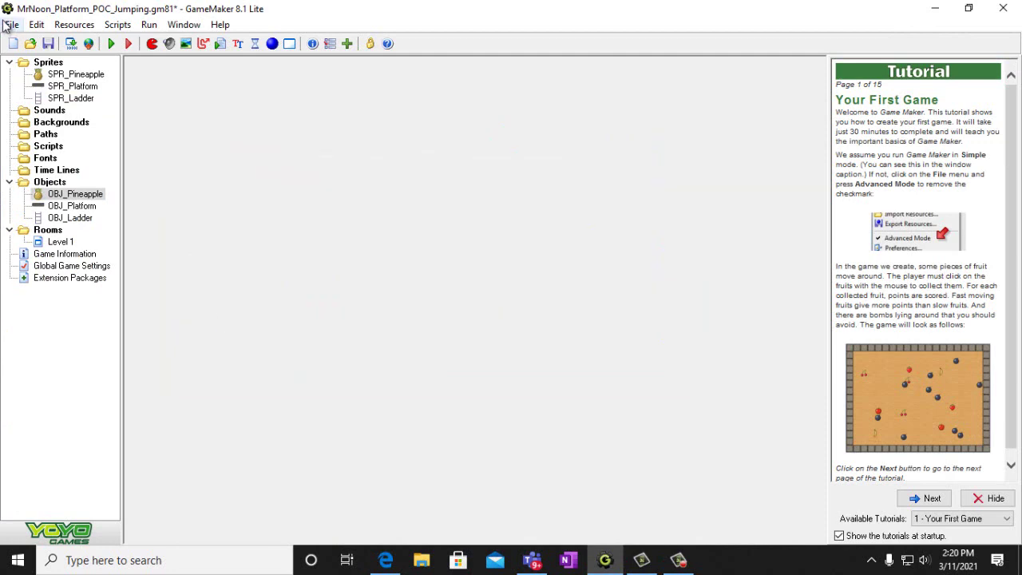
{"action": "left_click", "coordinate": [12, 24]}
{"action": "left_click", "coordinate": [26, 96]}
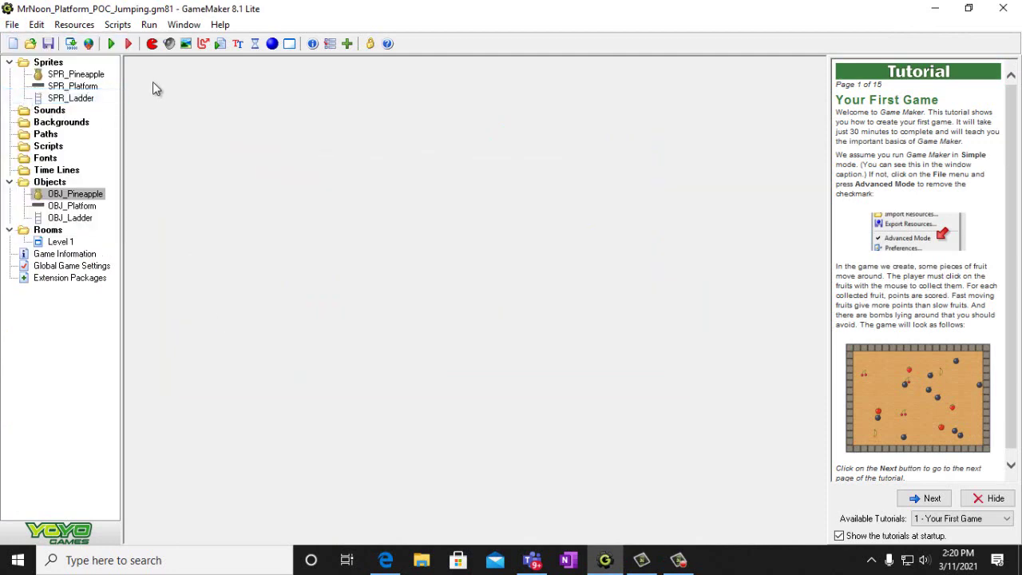
Run the game, test moving the pineapple along platforms and up and down the ladders, and close the game window
{"action": "left_click", "coordinate": [112, 43]}
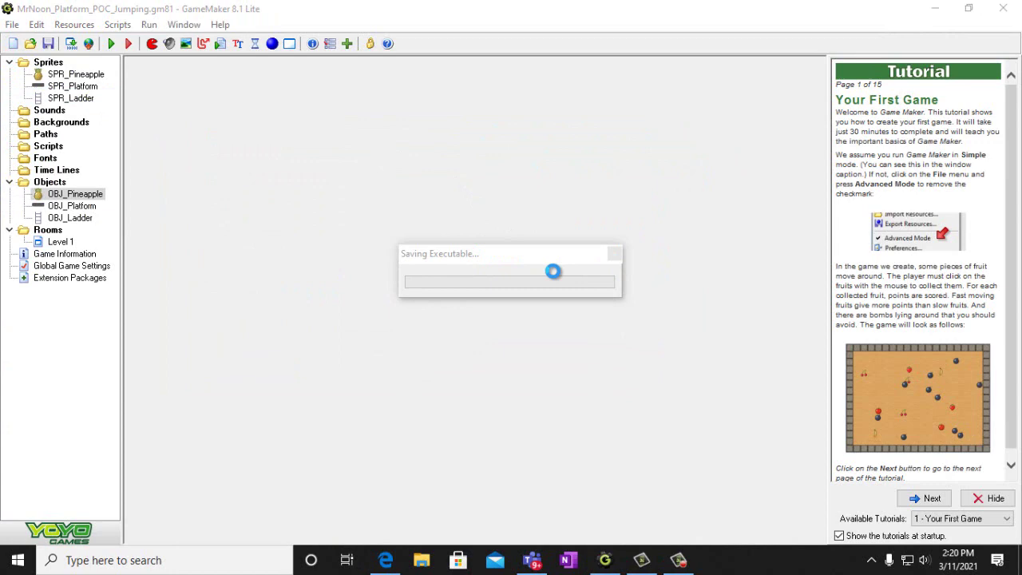
{"action": "key", "text": "alt+Tab"}
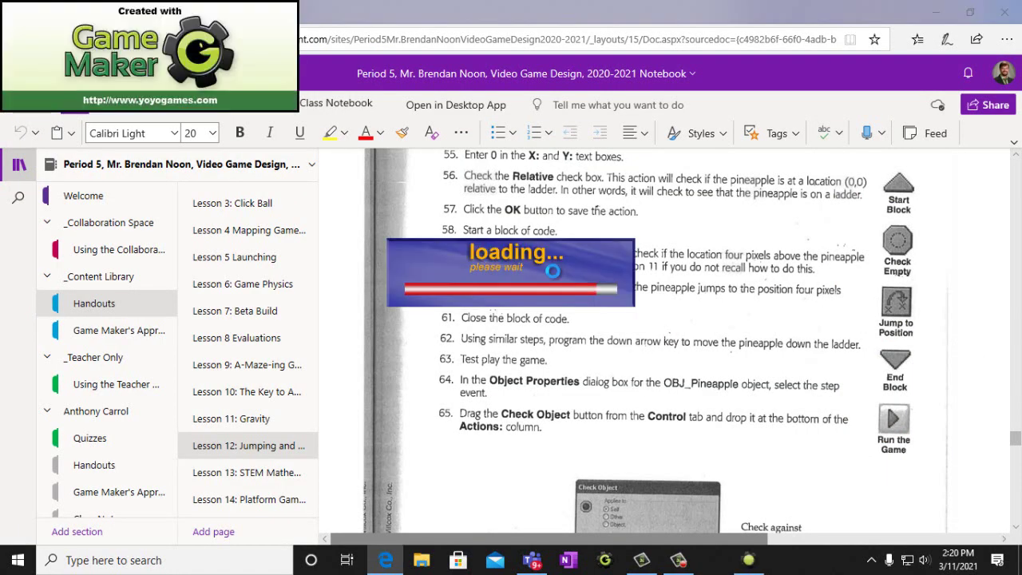
{"action": "key", "text": "Left"}
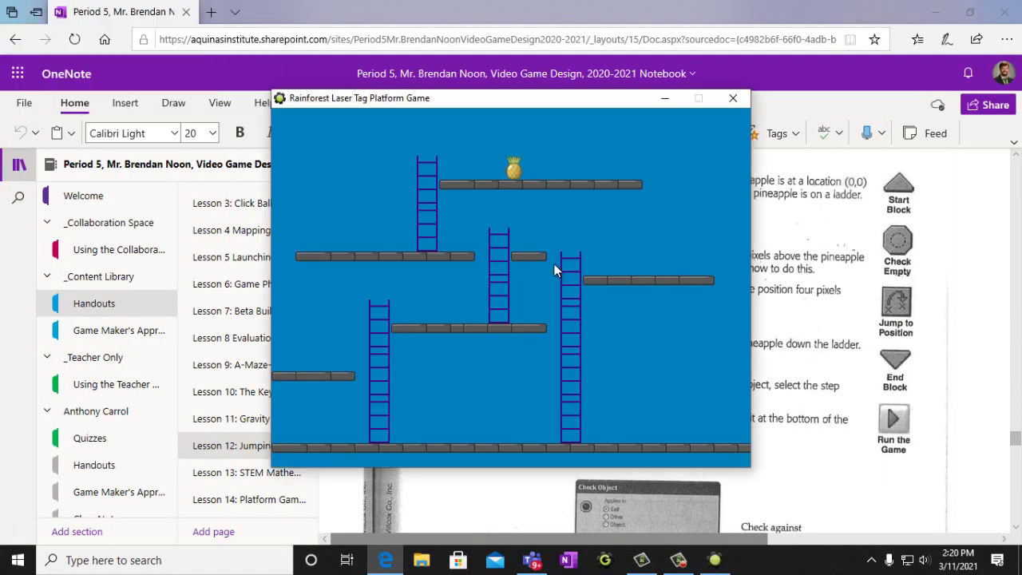
{"action": "key", "text": "Right"}
{"action": "key", "text": "Up"}
{"action": "key", "text": "Left"}
{"action": "key", "text": "Left"}
{"action": "key", "text": "Up"}
{"action": "key", "text": "Right"}
{"action": "key", "text": "Up"}
{"action": "key", "text": "Left"}
{"action": "key", "text": "Up"}
{"action": "key", "text": "Right"}
{"action": "key", "text": "Left"}
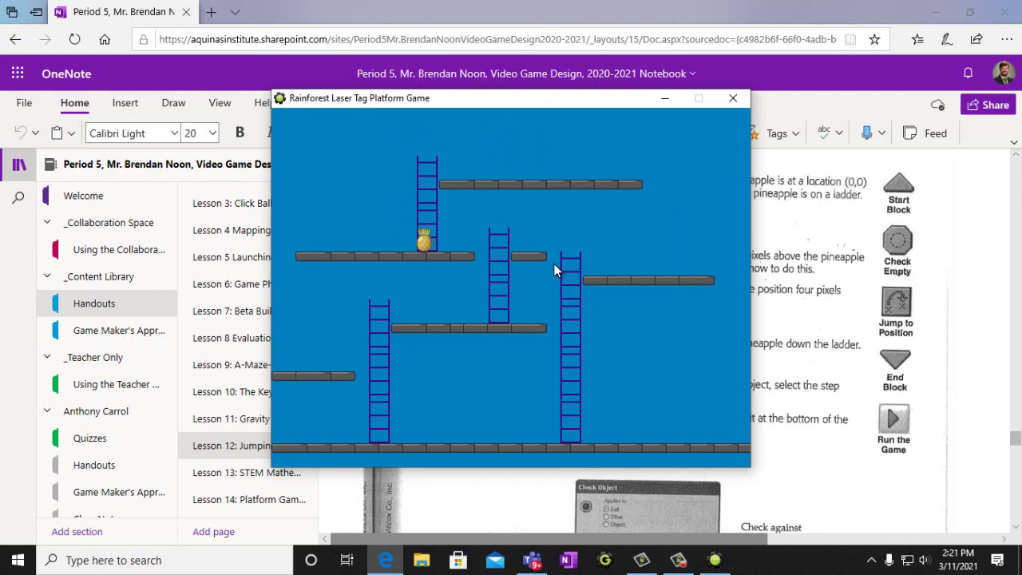
{"action": "key", "text": "Right"}
{"action": "key", "text": "Up"}
{"action": "key", "text": "Down"}
{"action": "key", "text": "Left"}
{"action": "left_click", "coordinate": [733, 99]}
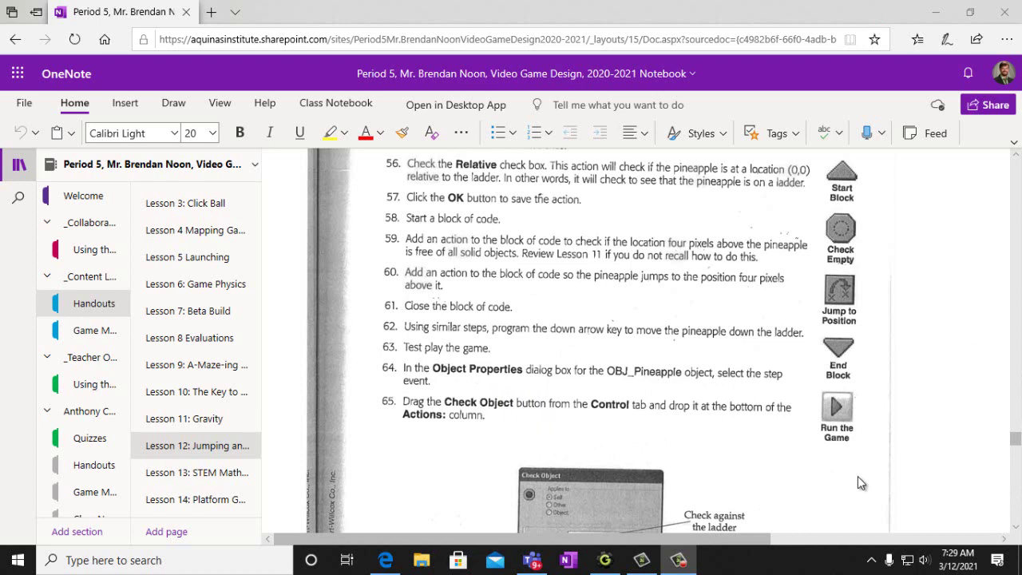
In GameMaker, add a Check Object action for OBJ_Ladder with Relative enabled at the end of OBJ_Pineapple's Step event
{"action": "scroll", "coordinate": [1019, 533], "scroll_direction": "down", "scroll_amount": 5}
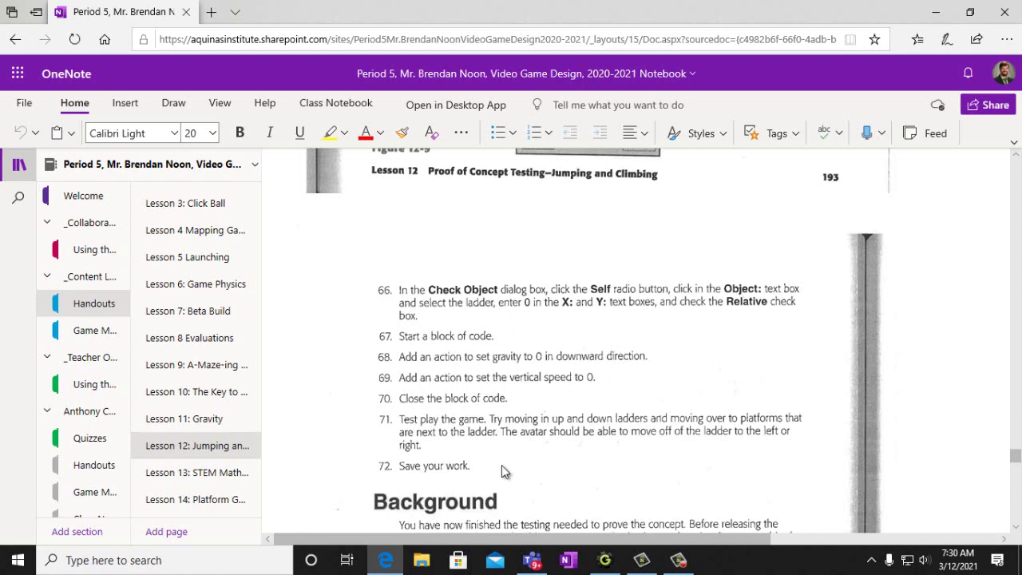
{"action": "left_click", "coordinate": [606, 560]}
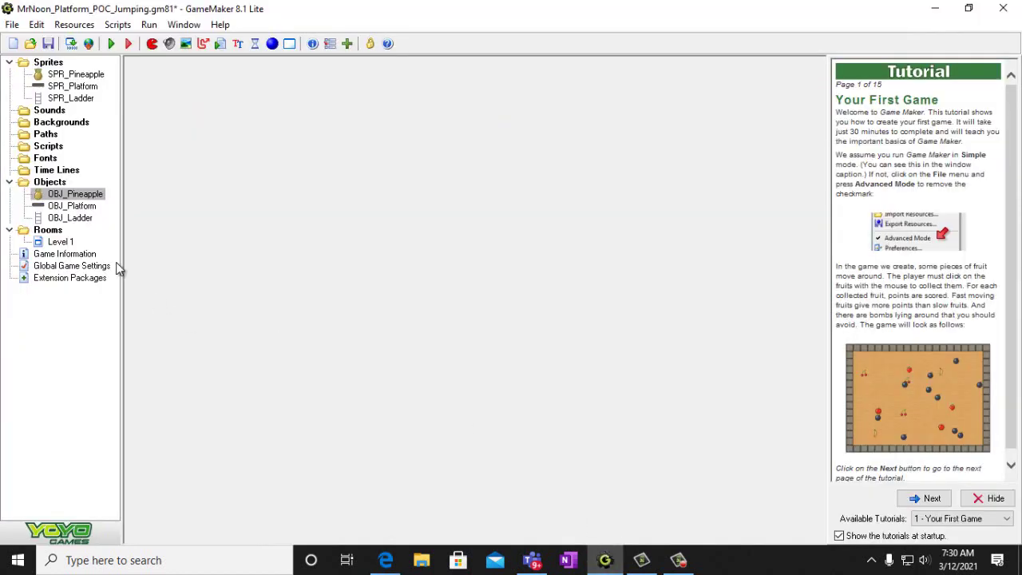
{"action": "double_click", "coordinate": [73, 198]}
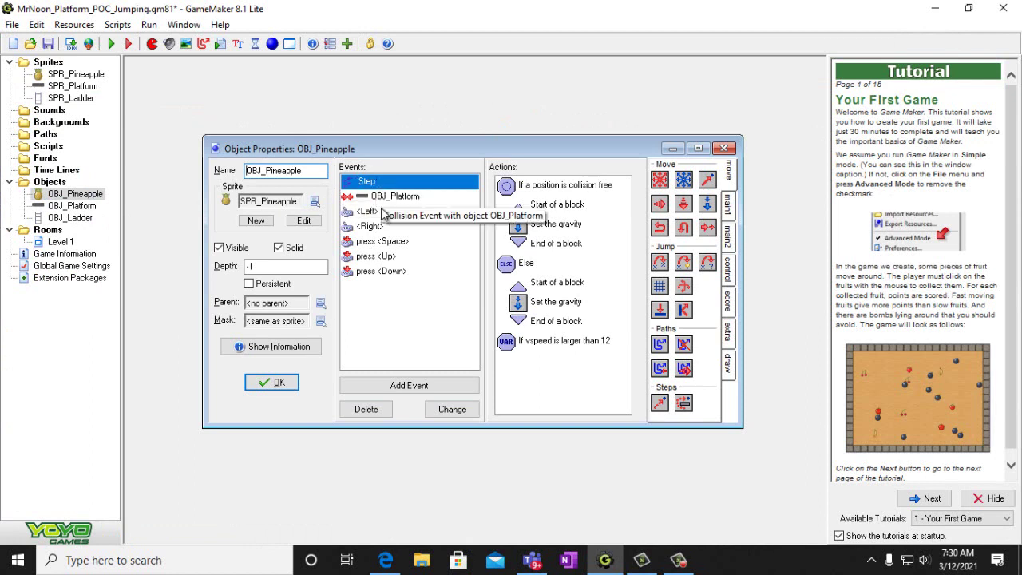
{"action": "left_click", "coordinate": [729, 270]}
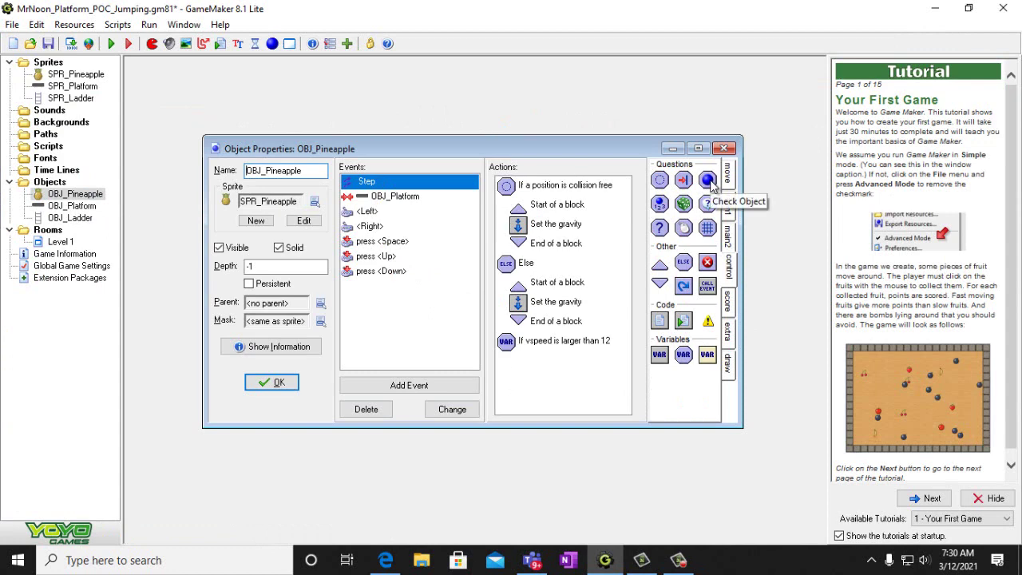
{"action": "left_click_drag", "start_coordinate": [521, 364], "coordinate": [524, 368]}
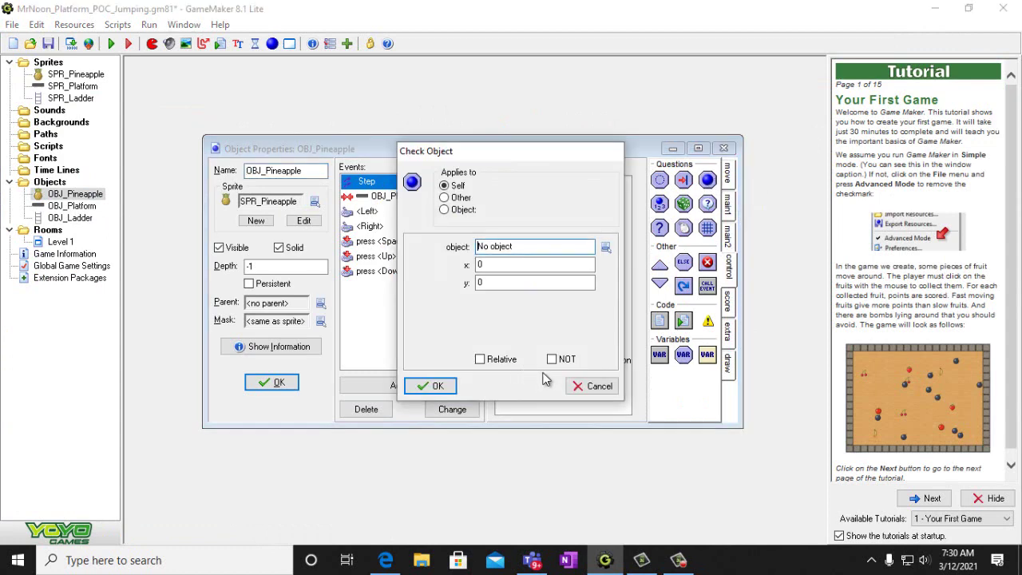
{"action": "left_click", "coordinate": [605, 249]}
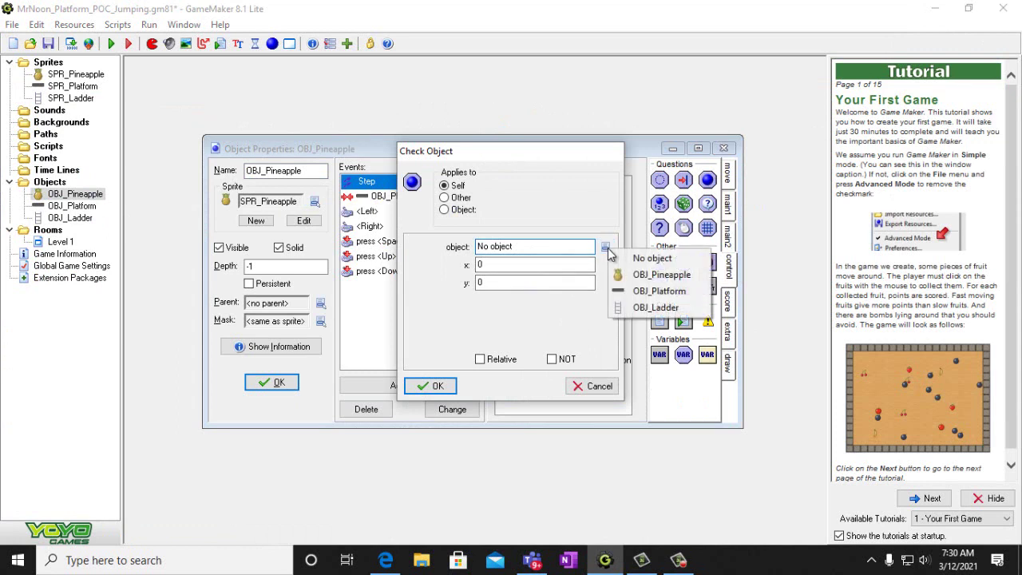
{"action": "left_click", "coordinate": [655, 307]}
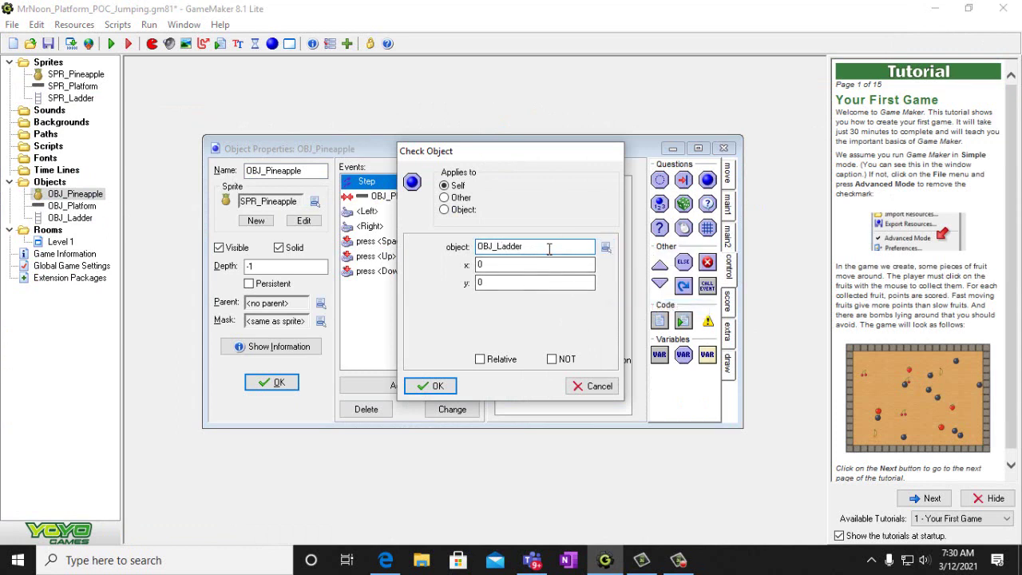
{"action": "left_click", "coordinate": [481, 360]}
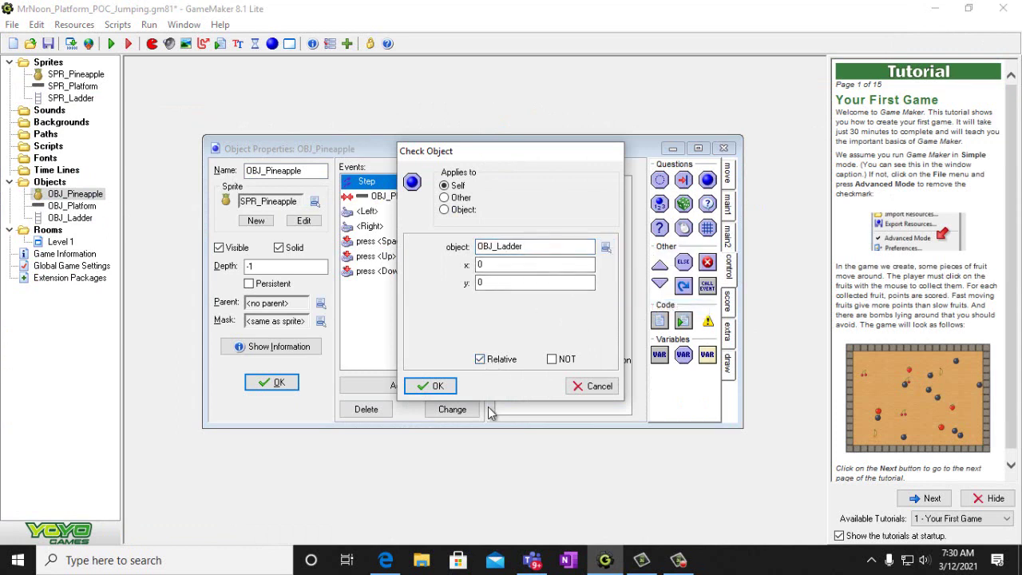
Switch to the Lesson 12 handout in the browser, read steps 66 to 72, and return to GameMaker
{"action": "left_click", "coordinate": [386, 560]}
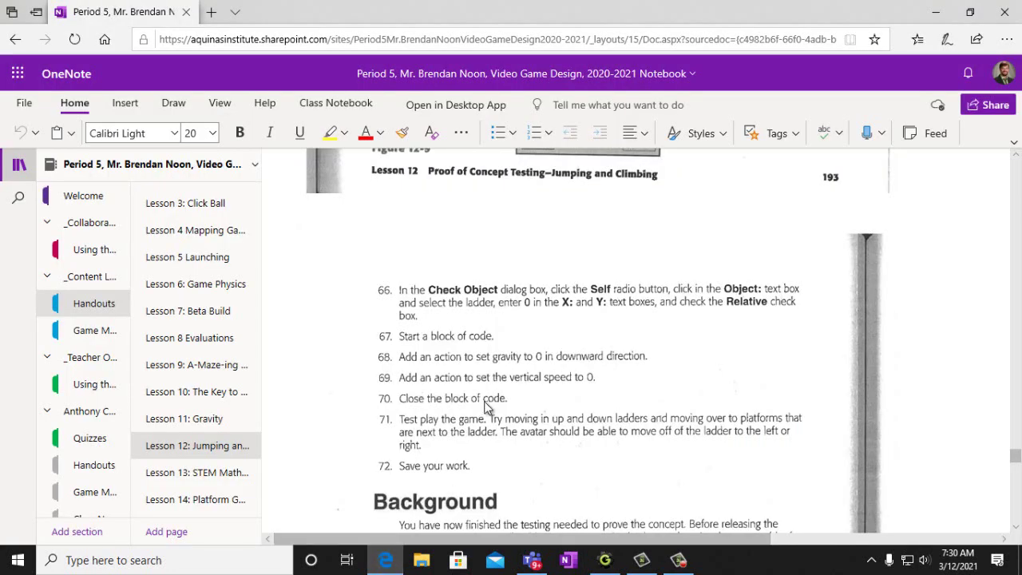
{"action": "scroll", "coordinate": [486, 406], "scroll_direction": "up", "scroll_amount": 2}
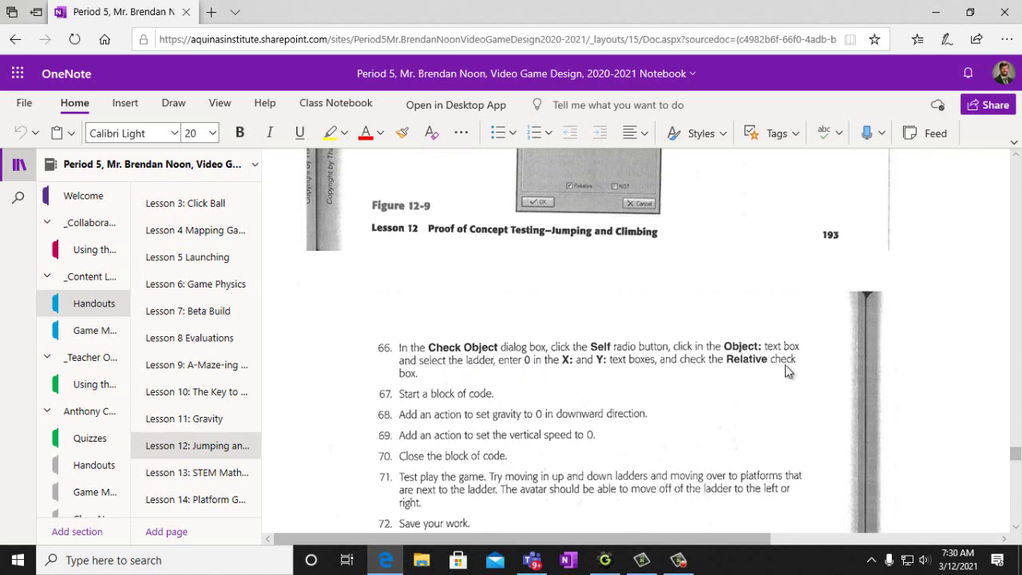
{"action": "left_click", "coordinate": [605, 560]}
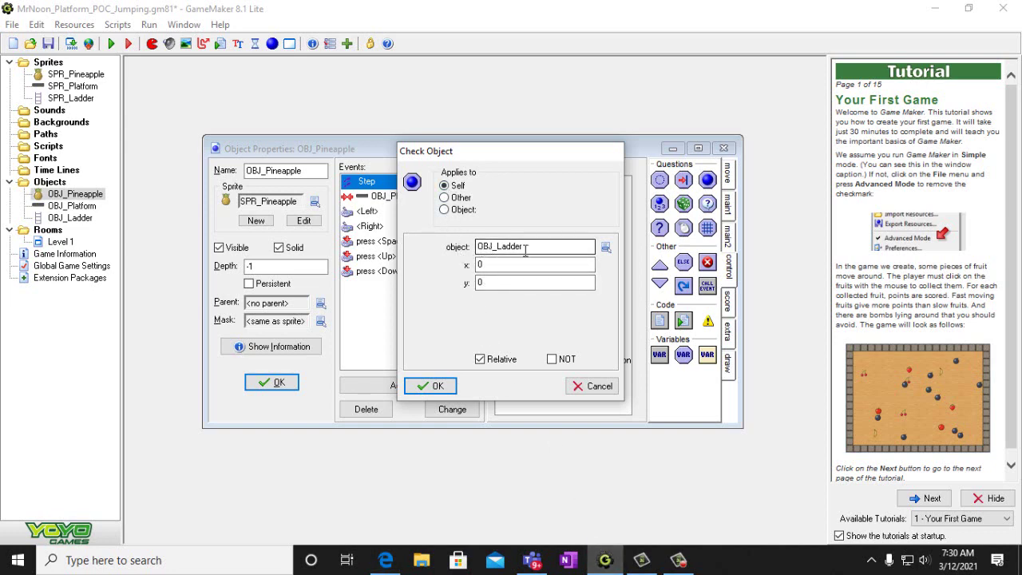
Accept the OBJ_Ladder check, then start a block below it with a Set Gravity action of direction 0 and gravity 0
{"action": "left_click", "coordinate": [432, 385]}
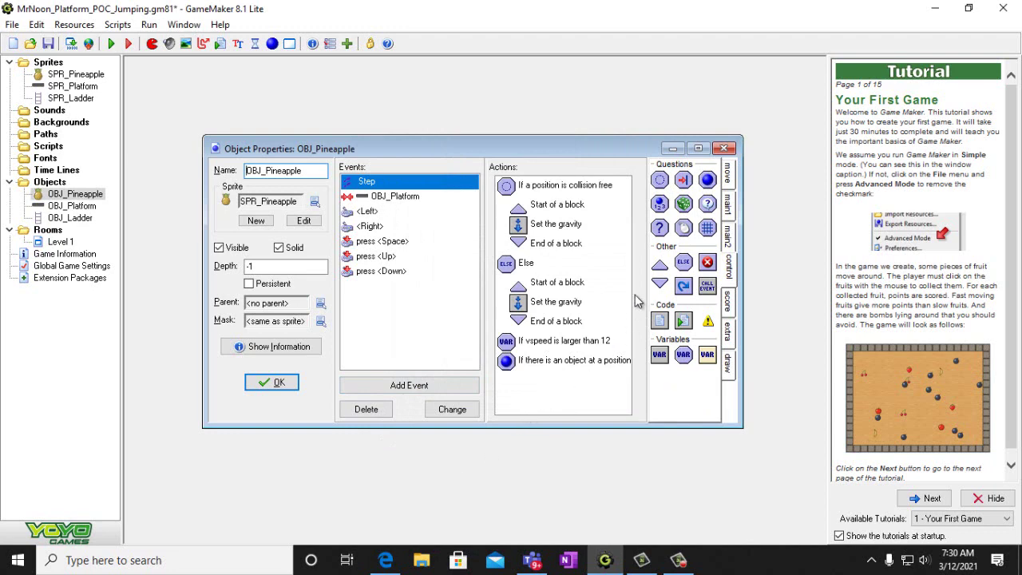
{"action": "left_click_drag", "start_coordinate": [516, 384], "coordinate": [515, 384]}
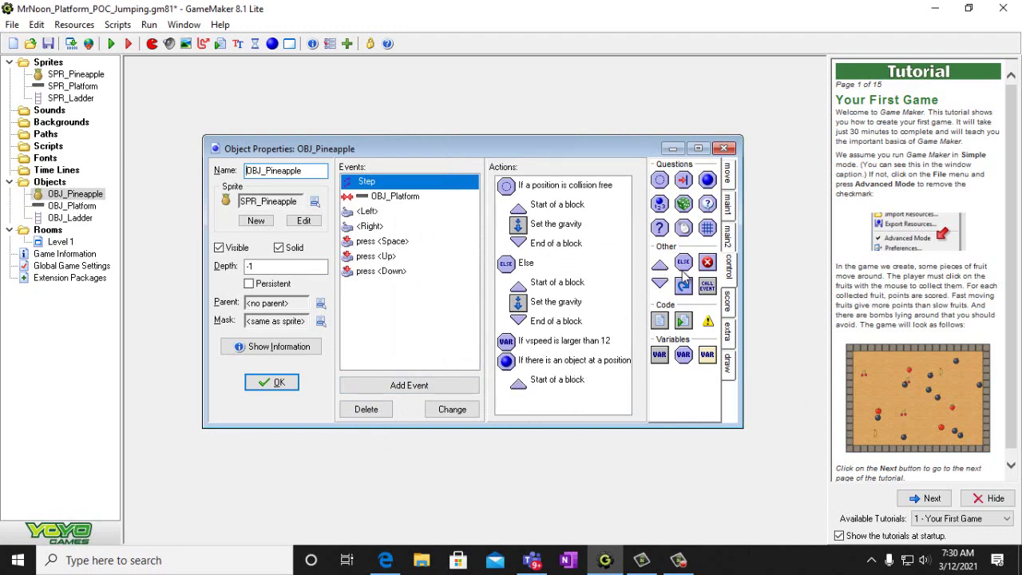
{"action": "left_click", "coordinate": [729, 189]}
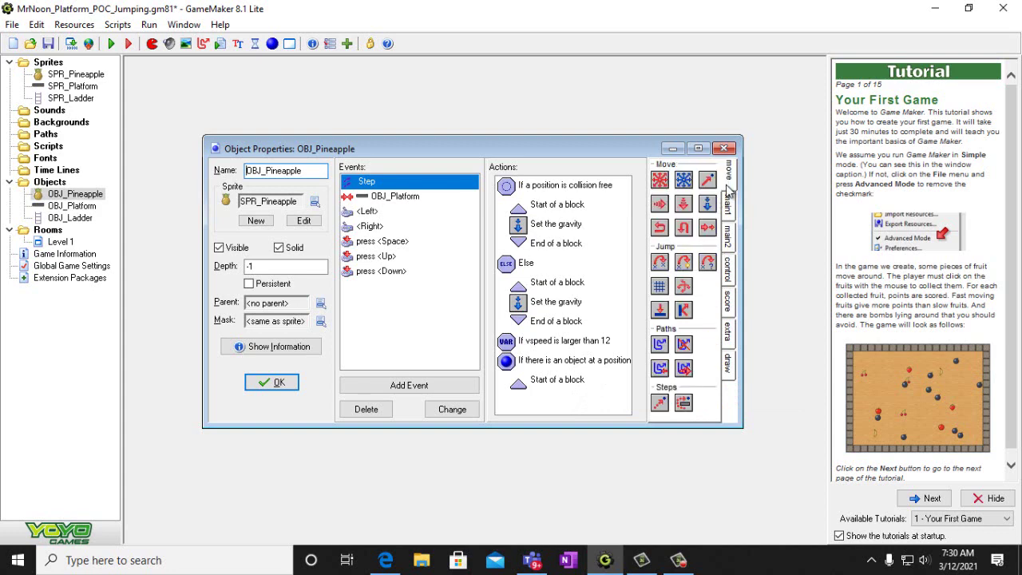
{"action": "left_click_drag", "start_coordinate": [709, 204], "coordinate": [533, 393]}
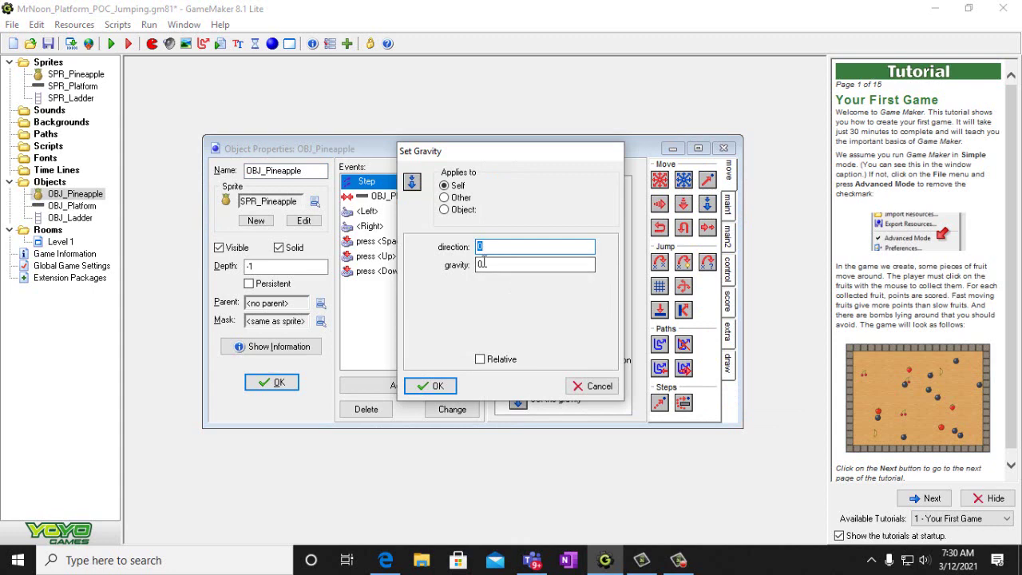
{"action": "left_click", "coordinate": [436, 387]}
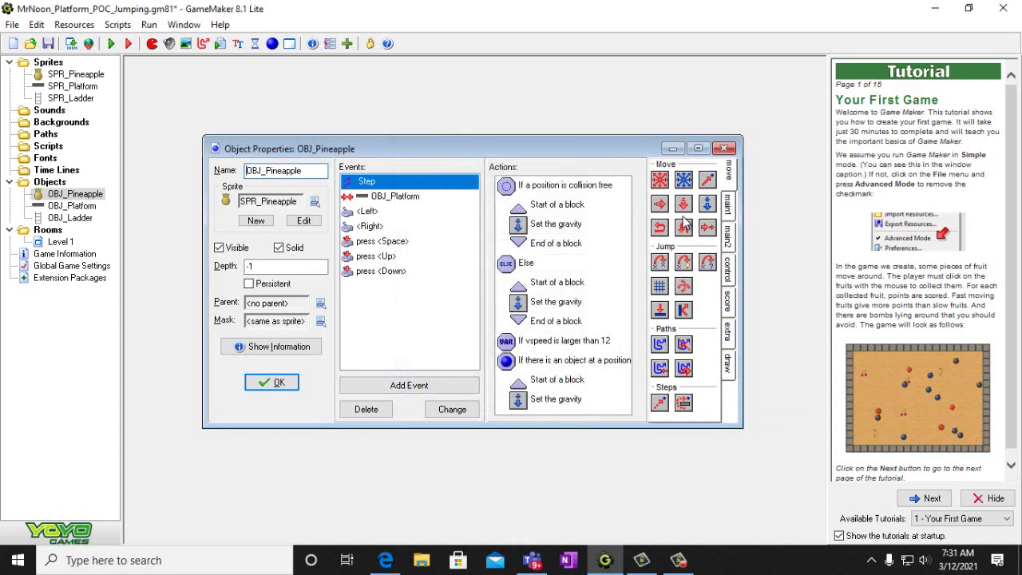
Add a Speed Vertical action with vertical speed 0 after the gravity action and close the block
{"action": "left_click_drag", "start_coordinate": [684, 207], "coordinate": [529, 411]}
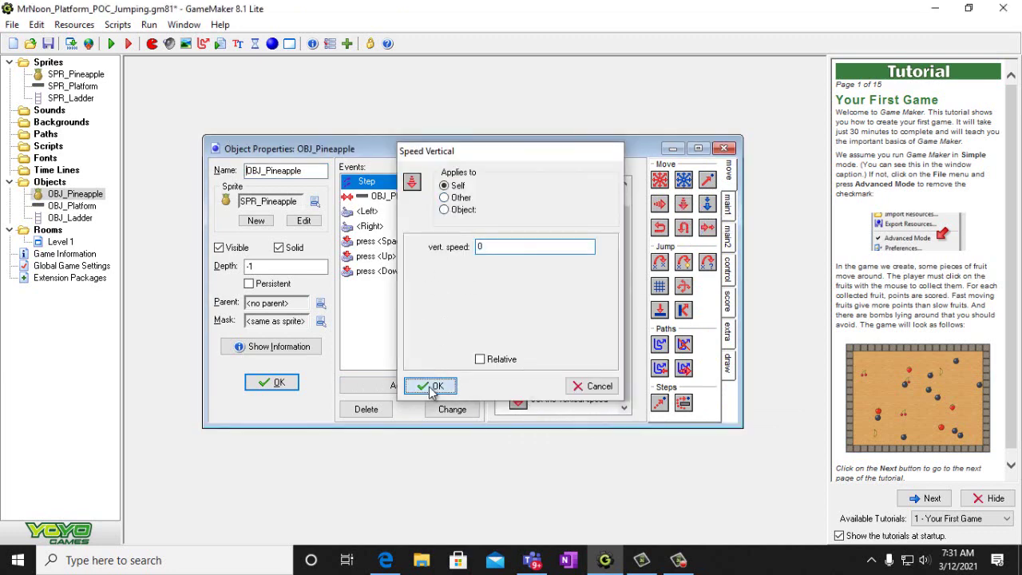
{"action": "left_click", "coordinate": [424, 386]}
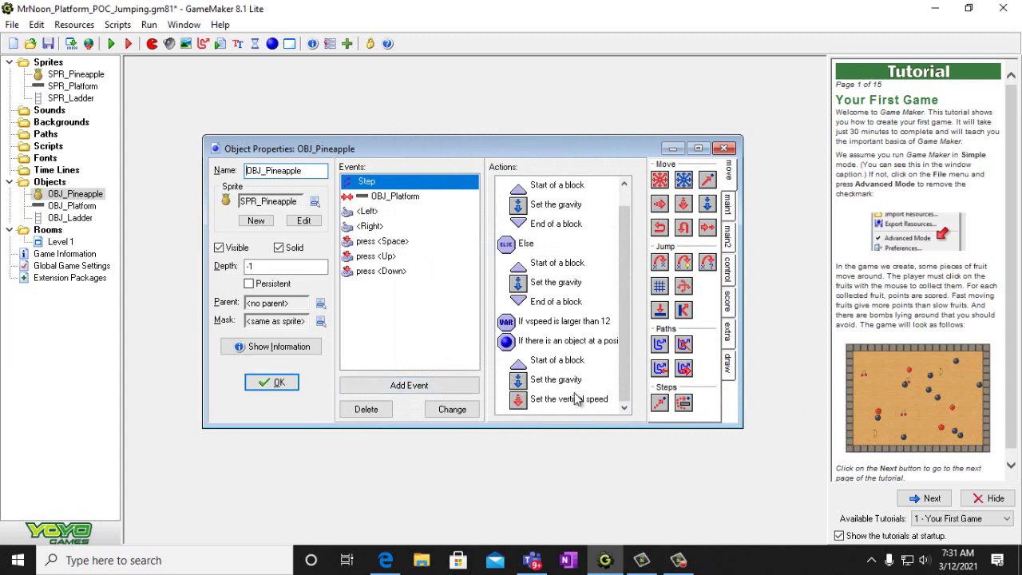
{"action": "left_click", "coordinate": [729, 278]}
{"action": "left_click_drag", "start_coordinate": [609, 355], "coordinate": [541, 408]}
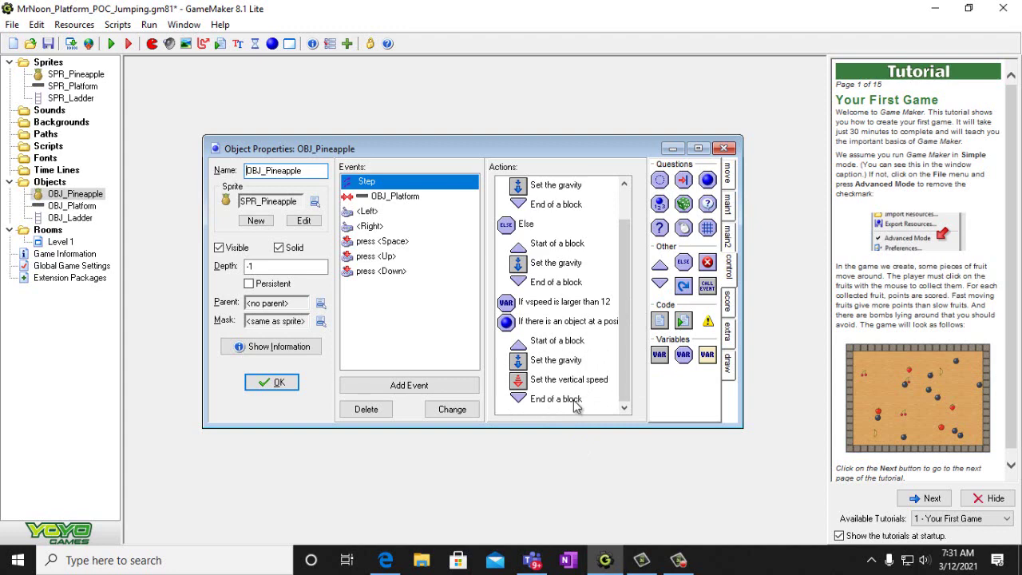
Accept the OBJ_Pineapple properties and save the project with the completed ladder block
{"action": "left_click", "coordinate": [274, 382]}
{"action": "left_click", "coordinate": [13, 25]}
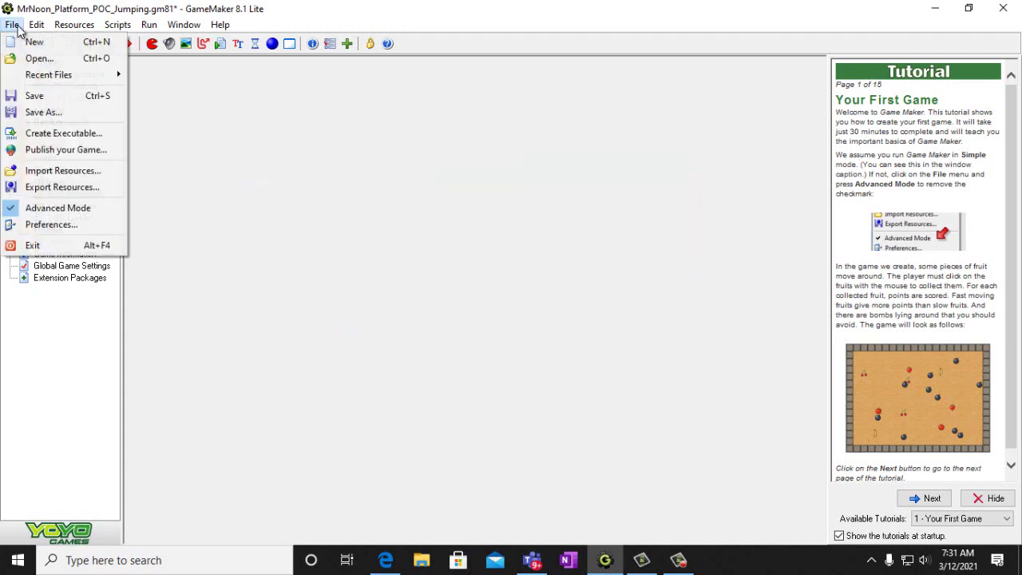
{"action": "left_click", "coordinate": [28, 94]}
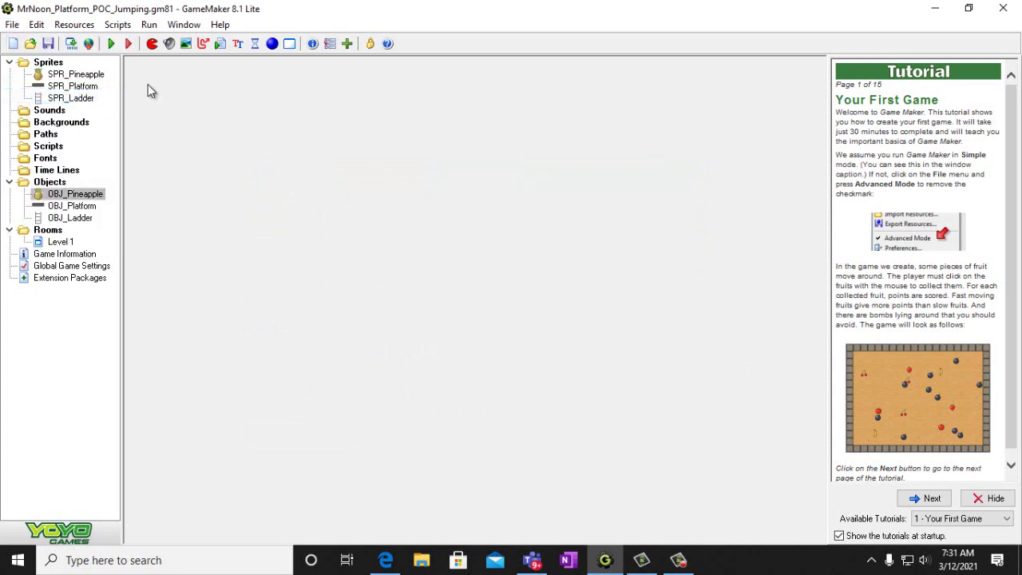
Run the game, test moving and jumping the pineapple across the platforms and ladders, and close the game window
{"action": "left_click", "coordinate": [112, 43]}
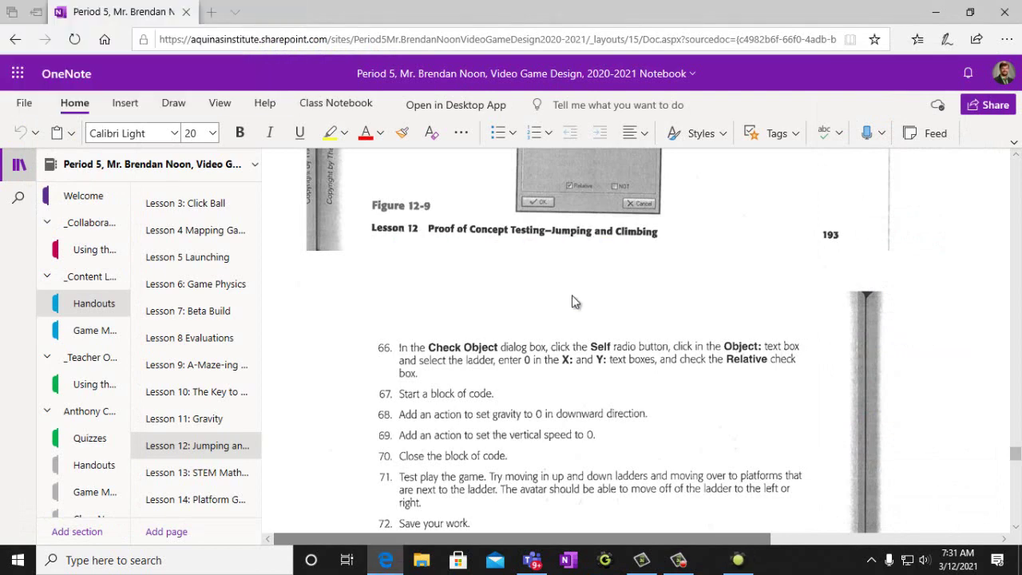
{"action": "key", "text": "Right"}
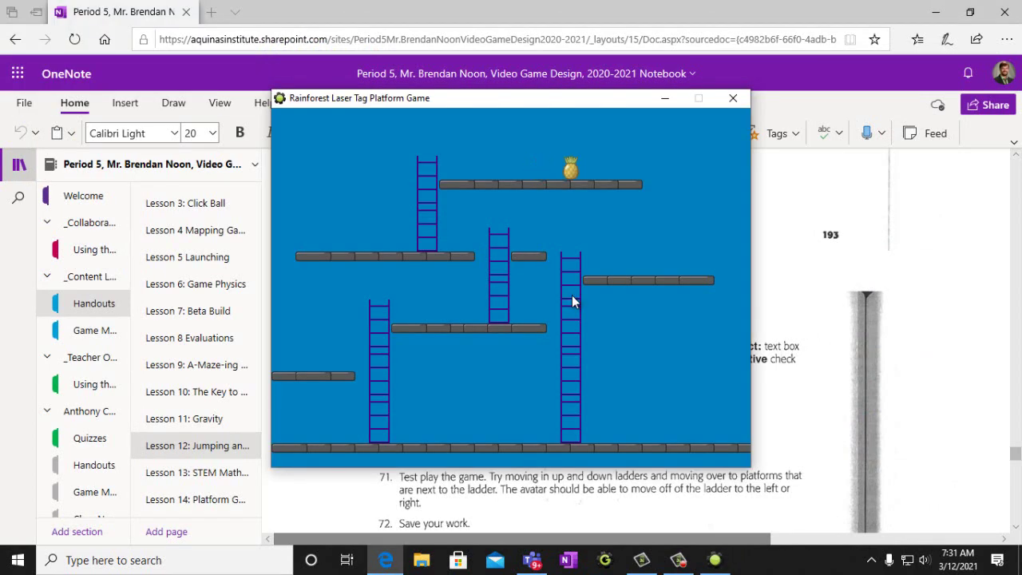
{"action": "key", "text": "Left"}
{"action": "key", "text": "Right"}
{"action": "key", "text": "Left"}
{"action": "key", "text": "space"}
{"action": "key", "text": "Left"}
{"action": "key", "text": "Down"}
{"action": "key", "text": "Right"}
{"action": "key", "text": "Left"}
{"action": "left_click", "coordinate": [731, 99]}
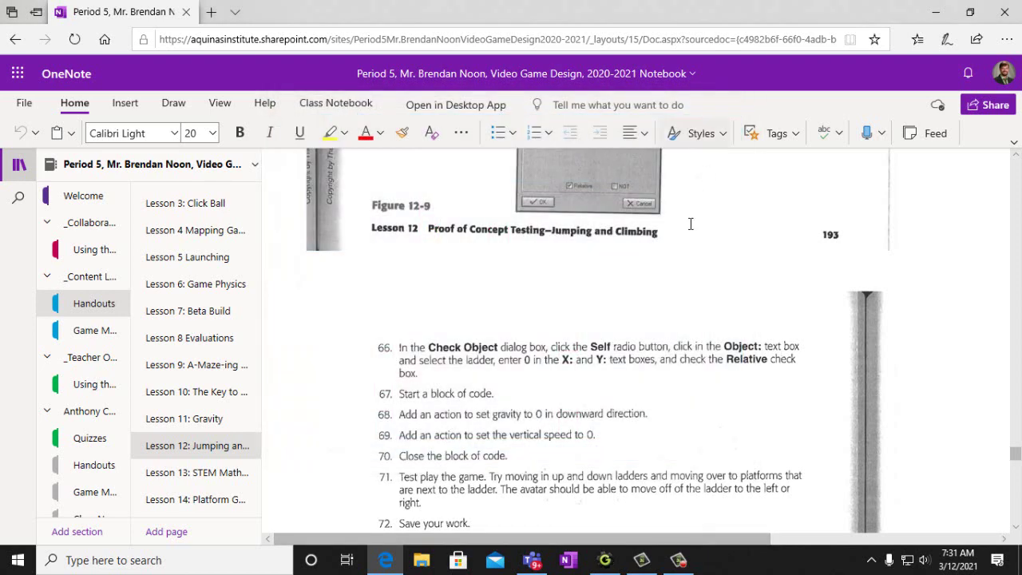
In GameMaker, move the vspeed larger than 12 test to the end of OBJ_Pineapple's Step actions and accept the properties
{"action": "left_click", "coordinate": [607, 562]}
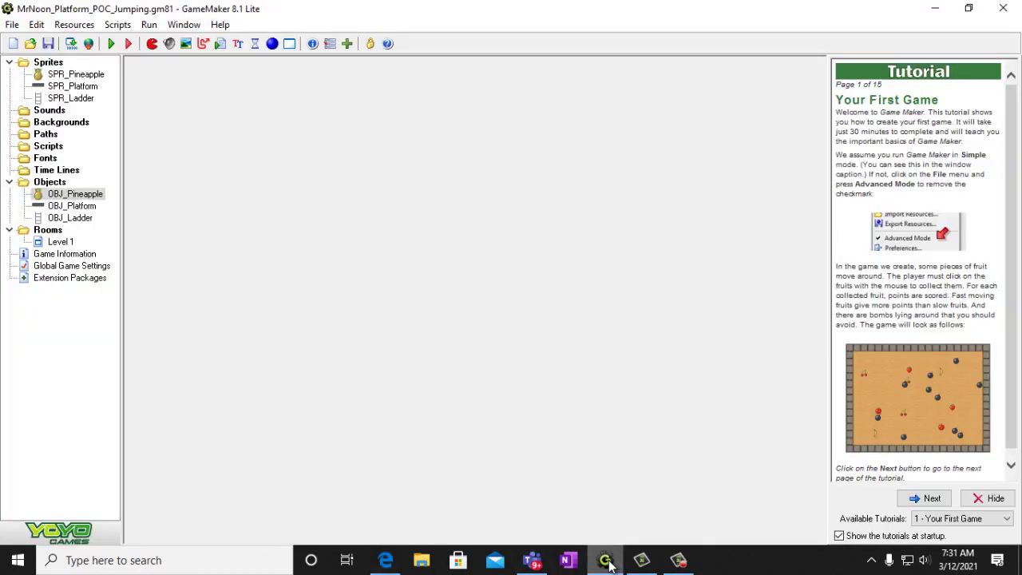
{"action": "double_click", "coordinate": [72, 195]}
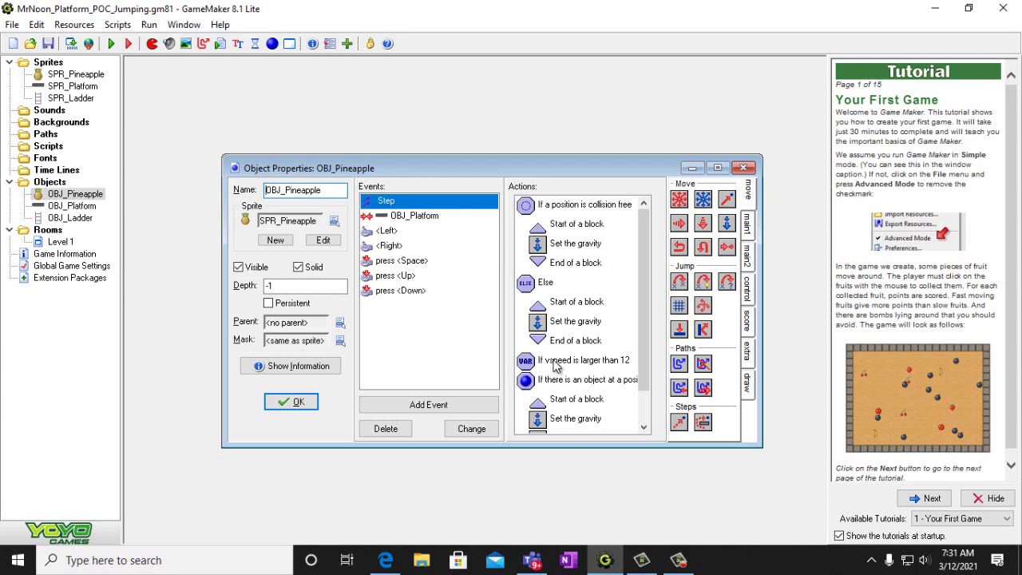
{"action": "left_click_drag", "start_coordinate": [555, 364], "coordinate": [601, 427]}
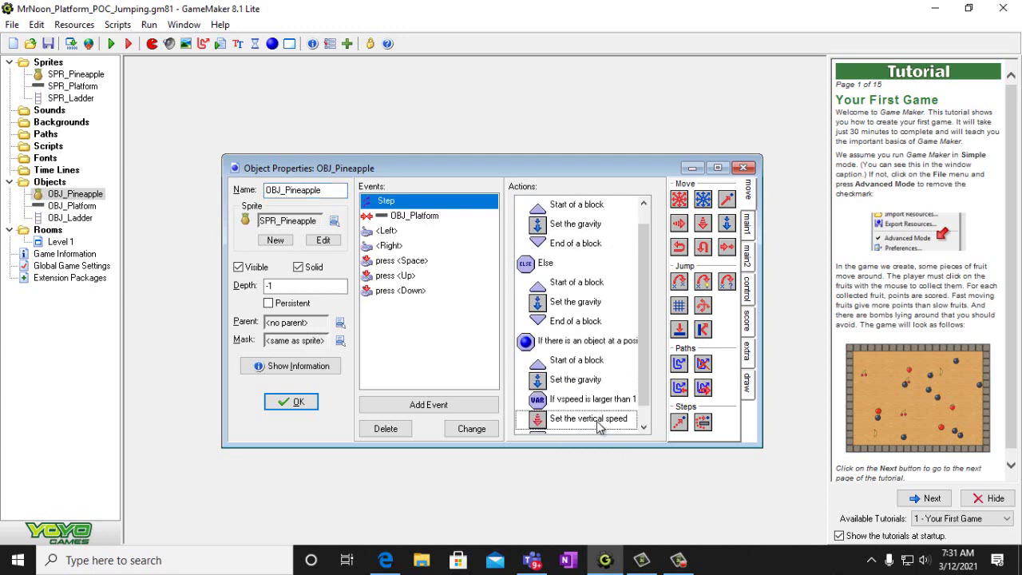
{"action": "scroll", "coordinate": [646, 388], "scroll_direction": "down", "scroll_amount": 1}
{"action": "left_click_drag", "start_coordinate": [579, 384], "coordinate": [570, 434]}
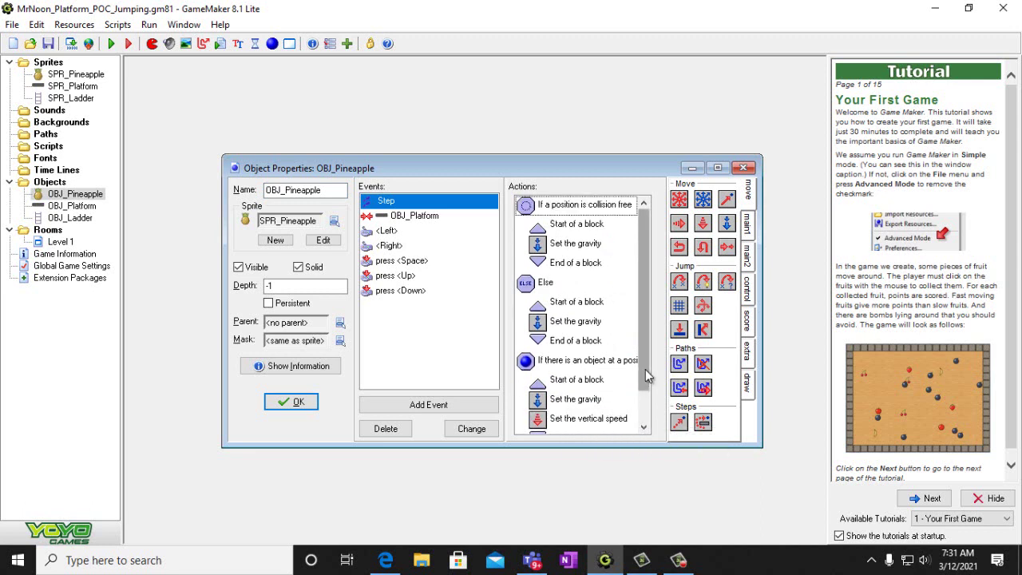
{"action": "left_click_drag", "start_coordinate": [648, 372], "coordinate": [645, 418]}
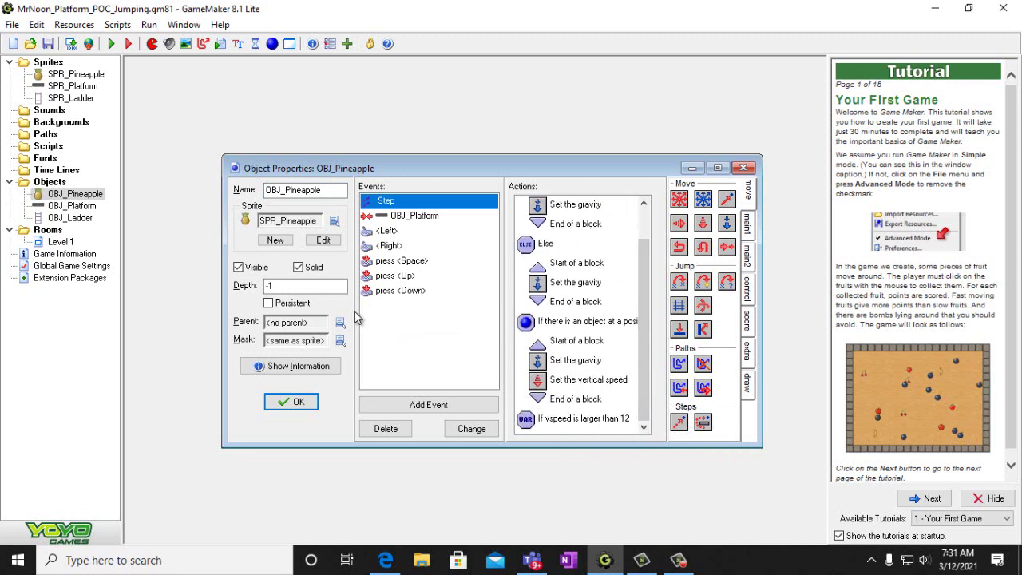
{"action": "left_click", "coordinate": [301, 402]}
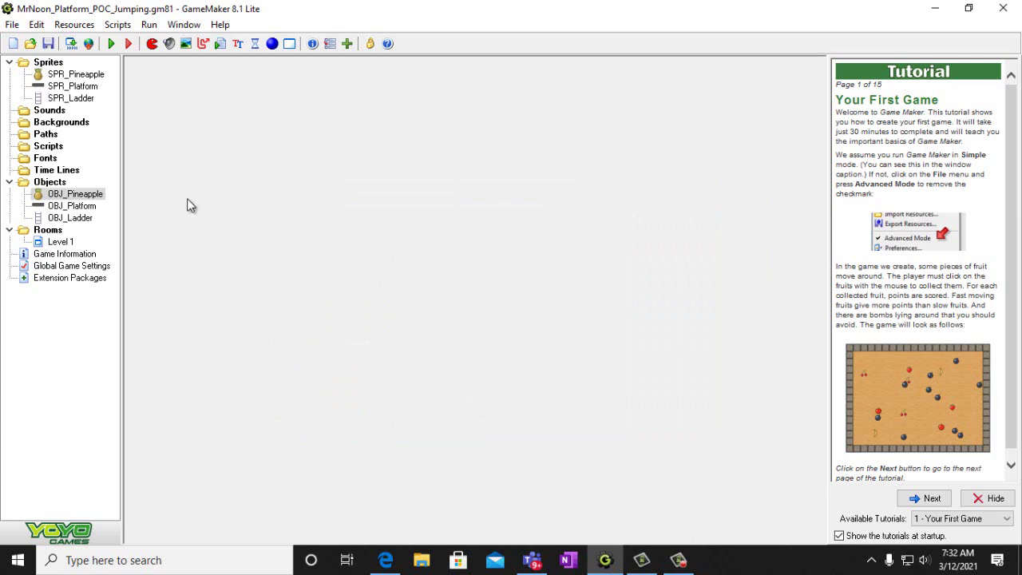
Run the game, test climbing up and down the ladders and stepping off onto adjacent platforms, and close the game window
{"action": "left_click", "coordinate": [112, 45]}
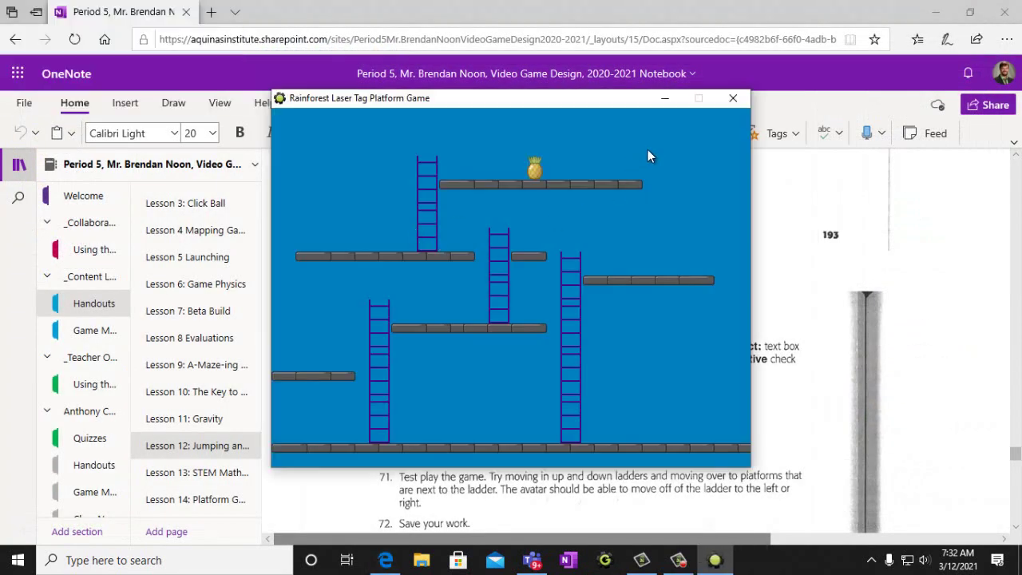
{"action": "key", "text": "Left"}
{"action": "key", "text": "Up"}
{"action": "key", "text": "Down"}
{"action": "key", "text": "Down"}
{"action": "key", "text": "Down"}
{"action": "key", "text": "Up"}
{"action": "key", "text": "Left"}
{"action": "key", "text": "Right"}
{"action": "key", "text": "Up"}
{"action": "key", "text": "Right"}
{"action": "key", "text": "Right"}
{"action": "key", "text": "Right"}
{"action": "key", "text": "Left"}
{"action": "key", "text": "Up"}
{"action": "key", "text": "Up"}
{"action": "key", "text": "Up"}
{"action": "key", "text": "Up"}
{"action": "key", "text": "Up"}
{"action": "key", "text": "Left"}
{"action": "key", "text": "Left"}
{"action": "key", "text": "Up"}
{"action": "key", "text": "Up"}
{"action": "key", "text": "Up"}
{"action": "key", "text": "Right"}
{"action": "left_click", "coordinate": [734, 99]}
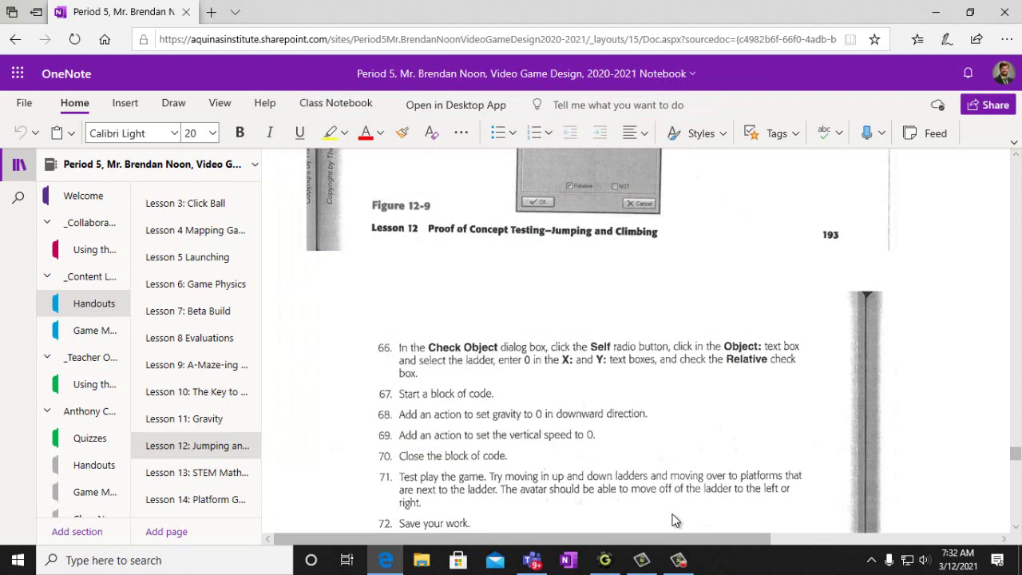
In GameMaker, set the y value of the Jump to Position action in OBJ_Pineapple's press Up event to -8
{"action": "left_click", "coordinate": [605, 560]}
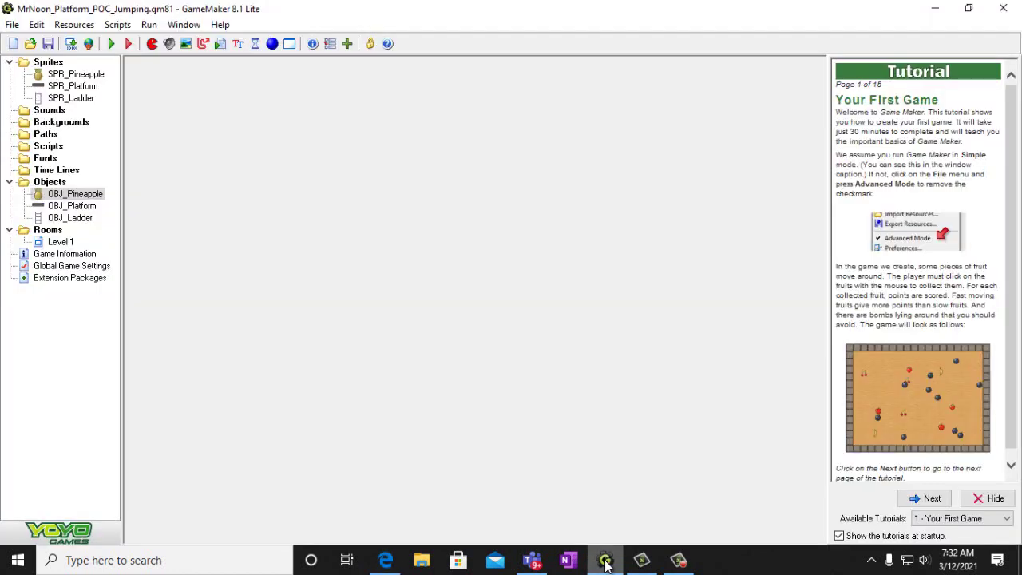
{"action": "double_click", "coordinate": [76, 196]}
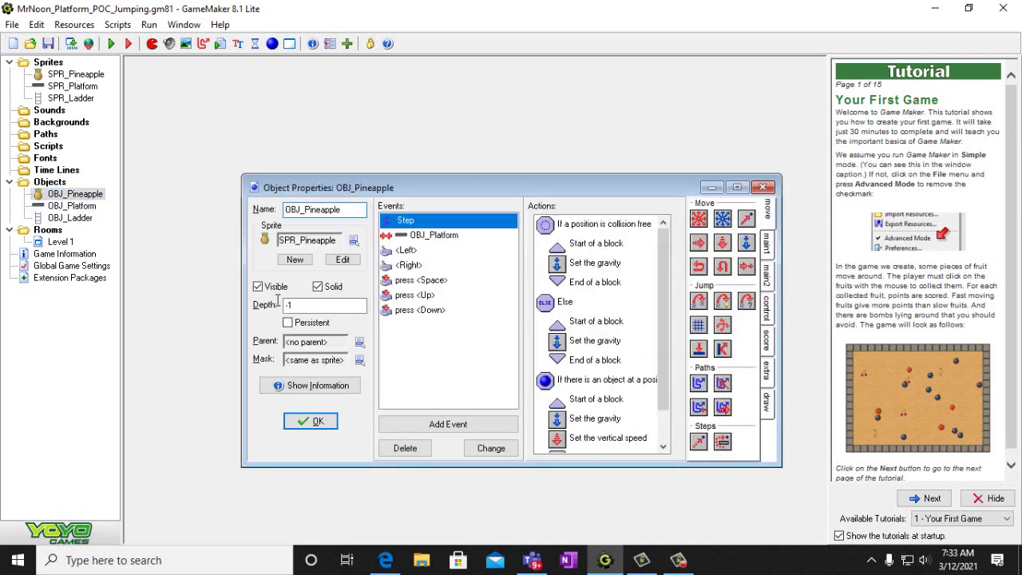
{"action": "left_click", "coordinate": [419, 299]}
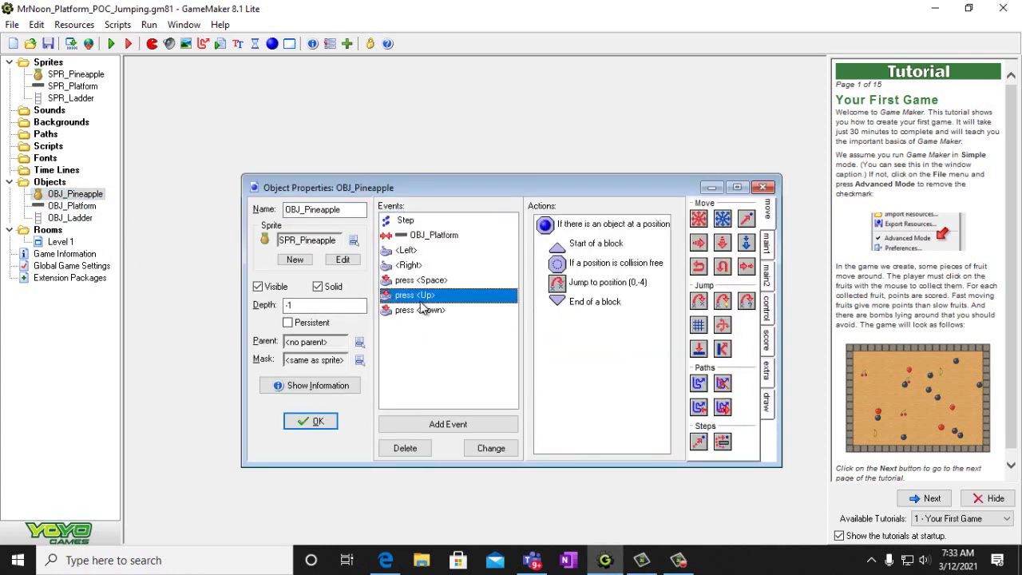
{"action": "double_click", "coordinate": [605, 283]}
{"action": "left_click", "coordinate": [493, 269]}
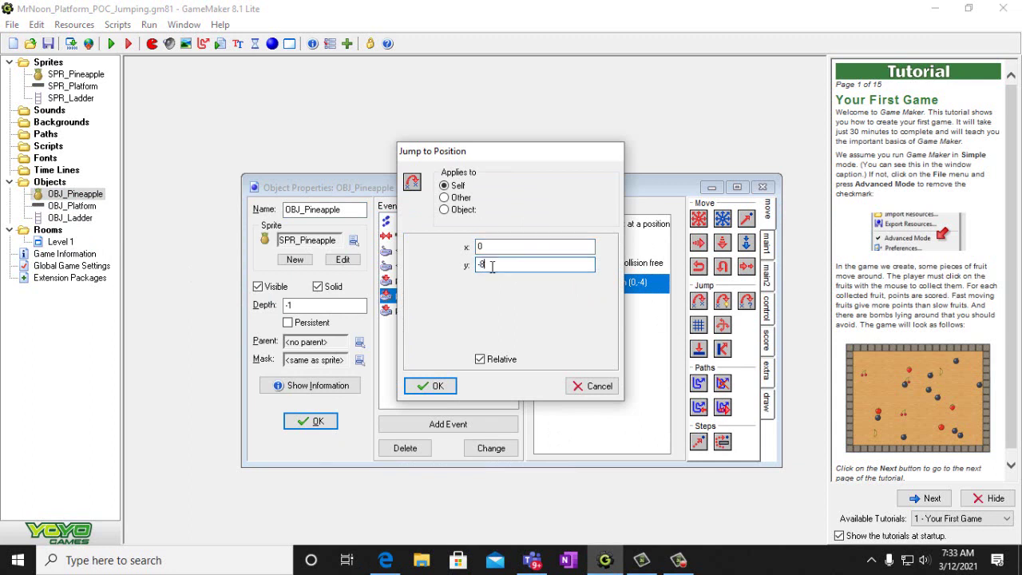
{"action": "type", "text": "8"}
{"action": "left_click", "coordinate": [426, 386]}
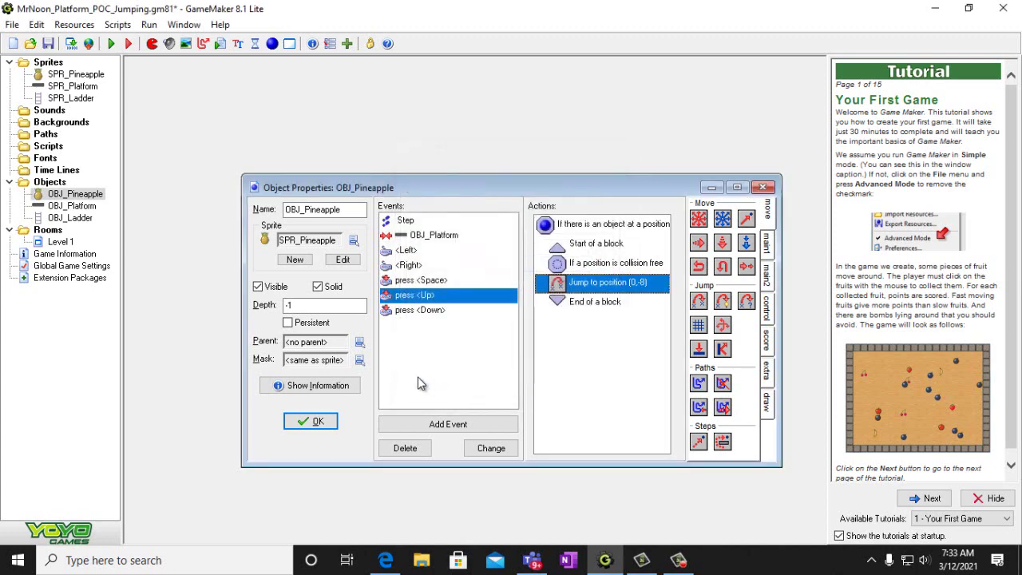
Set the y value of the Jump to Position action in OBJ_Pineapple's press Down event to 8
{"action": "left_click", "coordinate": [404, 316]}
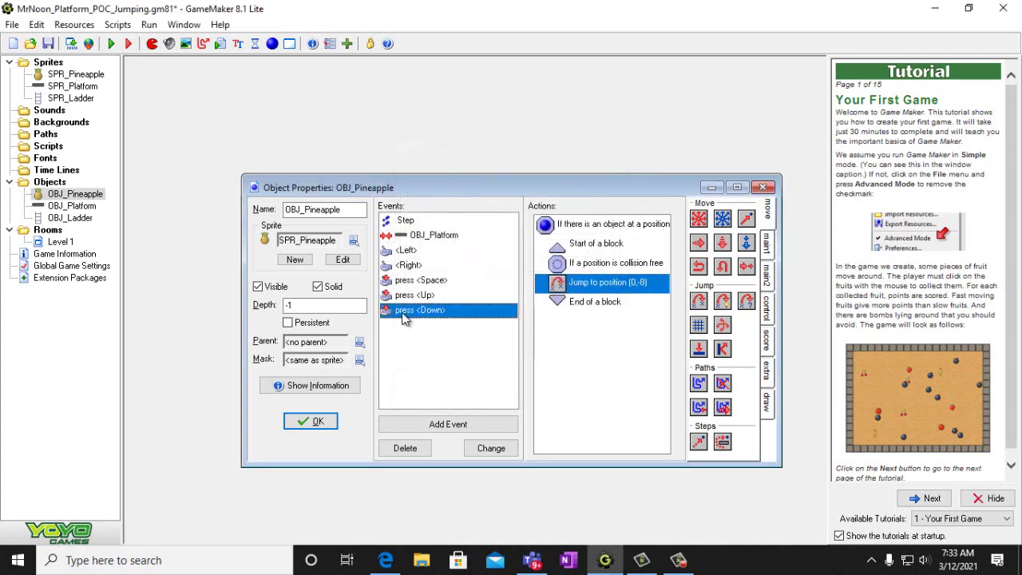
{"action": "double_click", "coordinate": [607, 282]}
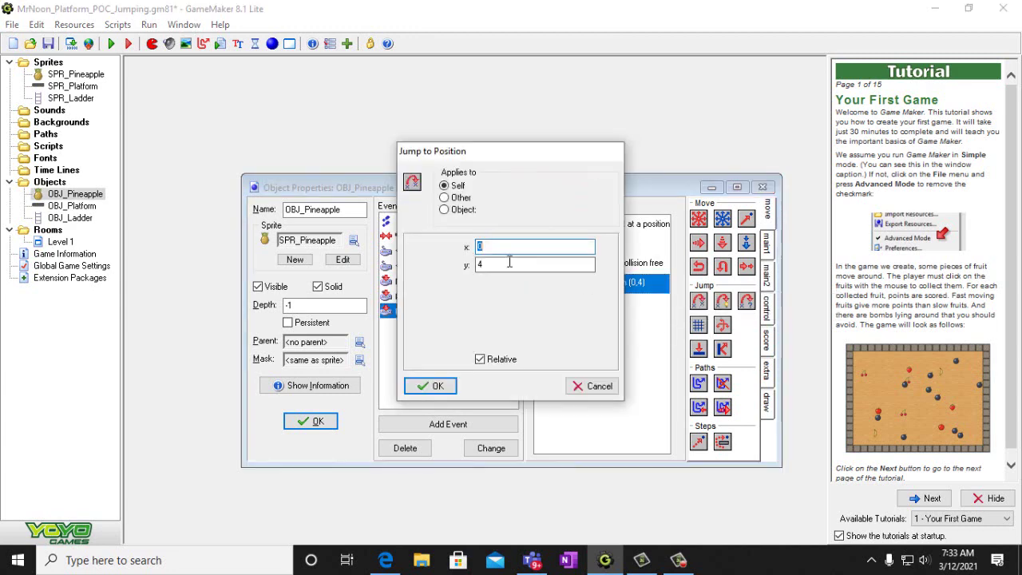
{"action": "left_click", "coordinate": [508, 263]}
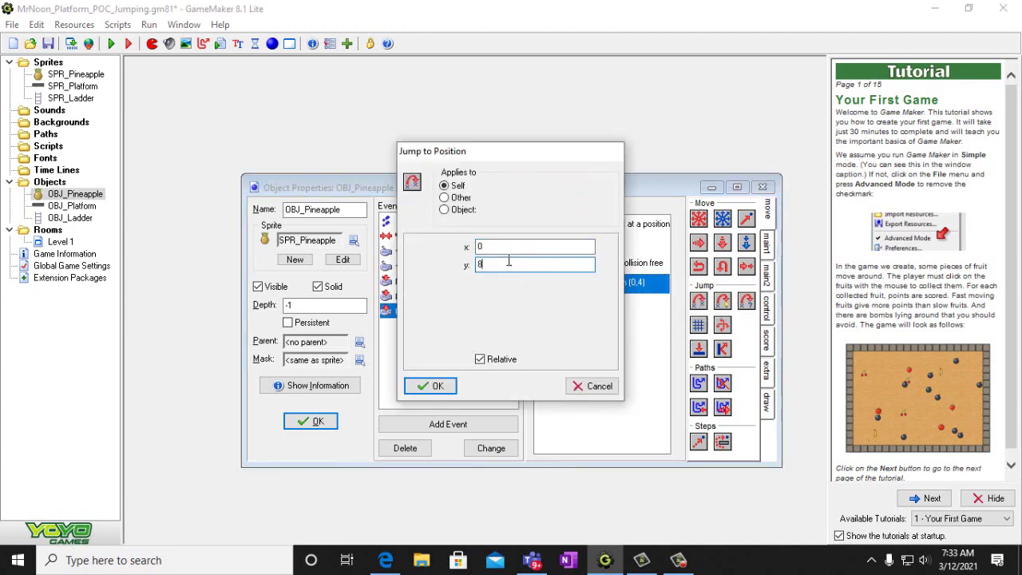
{"action": "left_click", "coordinate": [436, 387]}
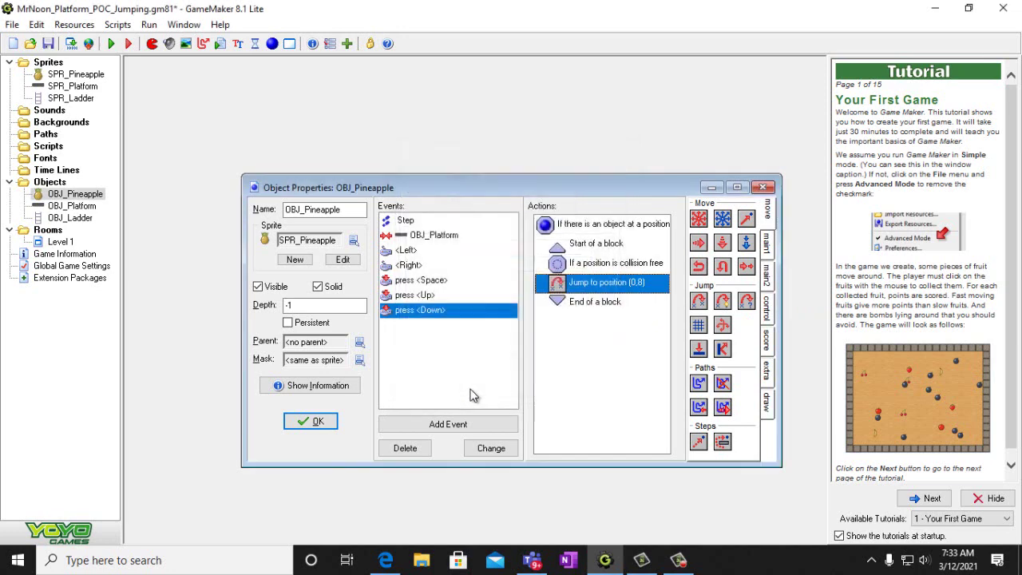
Accept the OBJ_Pineapple properties and save the project with the new climbing distances
{"action": "left_click", "coordinate": [311, 421]}
{"action": "left_click", "coordinate": [13, 25]}
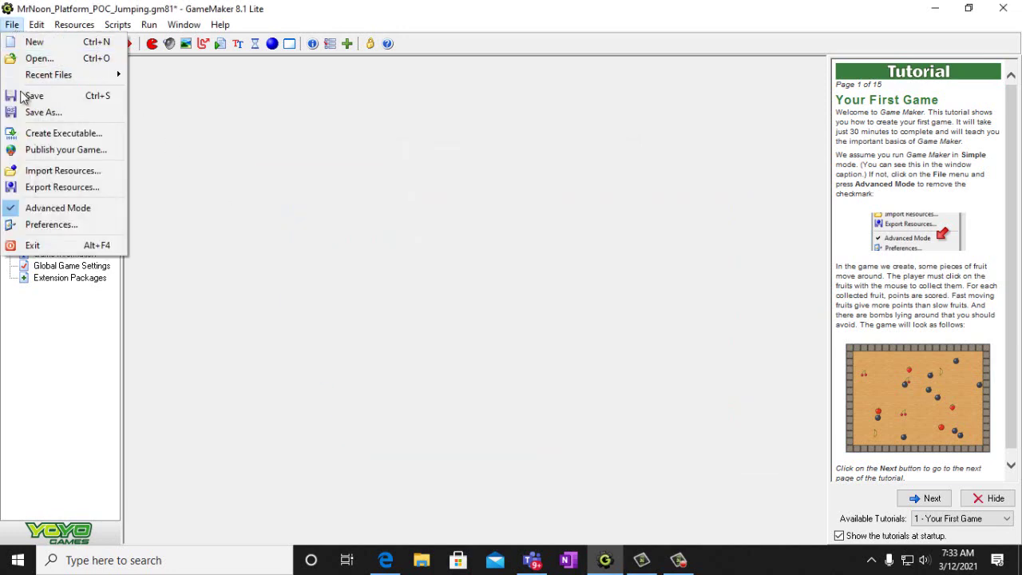
{"action": "left_click", "coordinate": [25, 96]}
Run the game, test climbing up and down the ladders, stepping onto platforms and jumping with the new climbing distances, and close the game window
{"action": "left_click", "coordinate": [112, 44]}
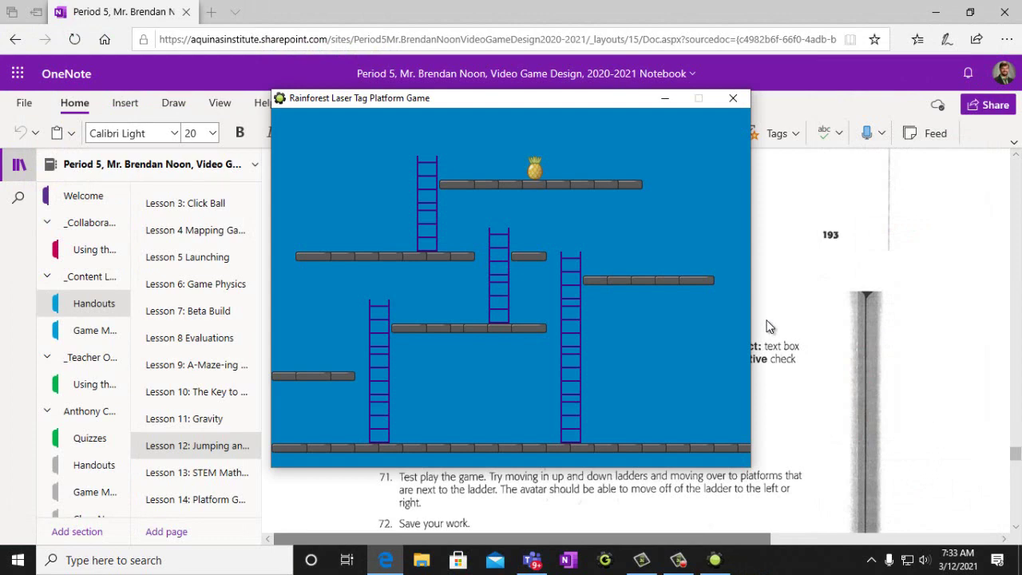
{"action": "key", "text": "Up"}
{"action": "key", "text": "Up"}
{"action": "key", "text": "Left"}
{"action": "key", "text": "Down"}
{"action": "key", "text": "Up"}
{"action": "key", "text": "Up"}
{"action": "key", "text": "Down"}
{"action": "key", "text": "Left"}
{"action": "key", "text": "Right"}
{"action": "key", "text": "space"}
{"action": "key", "text": "Right"}
{"action": "key", "text": "Left"}
{"action": "key", "text": "Up"}
{"action": "key", "text": "Up"}
{"action": "key", "text": "Up"}
{"action": "key", "text": "Up"}
{"action": "key", "text": "Up"}
{"action": "key", "text": "Down"}
{"action": "key", "text": "Down"}
{"action": "key", "text": "Down"}
{"action": "key", "text": "Up"}
{"action": "key", "text": "Up"}
{"action": "key", "text": "Up"}
{"action": "key", "text": "Down"}
{"action": "key", "text": "Down"}
{"action": "key", "text": "Down"}
{"action": "key", "text": "Up"}
{"action": "key", "text": "Up"}
{"action": "key", "text": "Up"}
{"action": "key", "text": "Right"}
{"action": "key", "text": "Right"}
{"action": "key", "text": "Right"}
{"action": "left_click", "coordinate": [733, 99]}
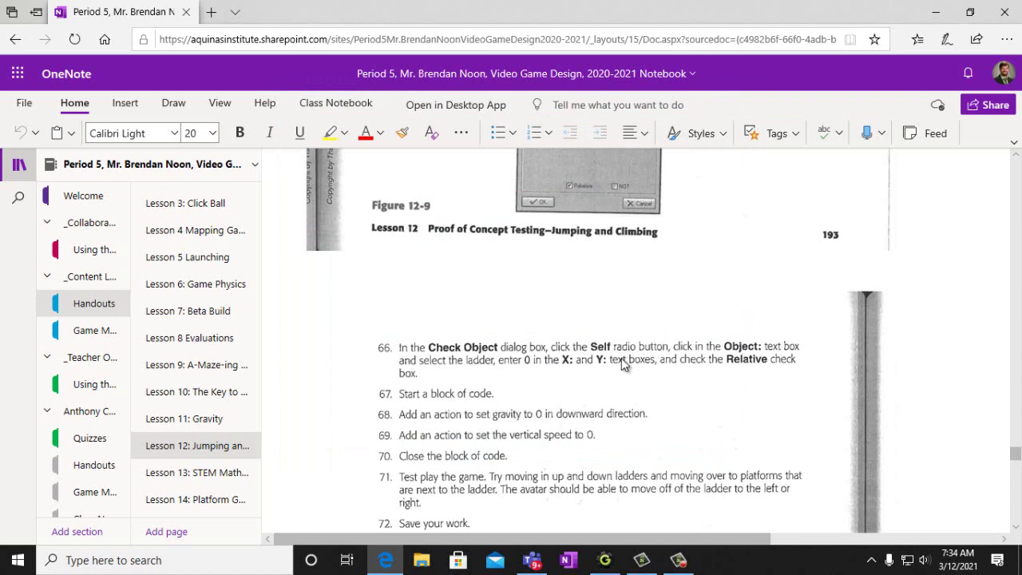
Read the handout's Background section, switch to Teams, and open the Workbook Resources folder in the Period 5 Video Game Design team's files
{"action": "scroll", "coordinate": [623, 364], "scroll_direction": "down", "scroll_amount": 1}
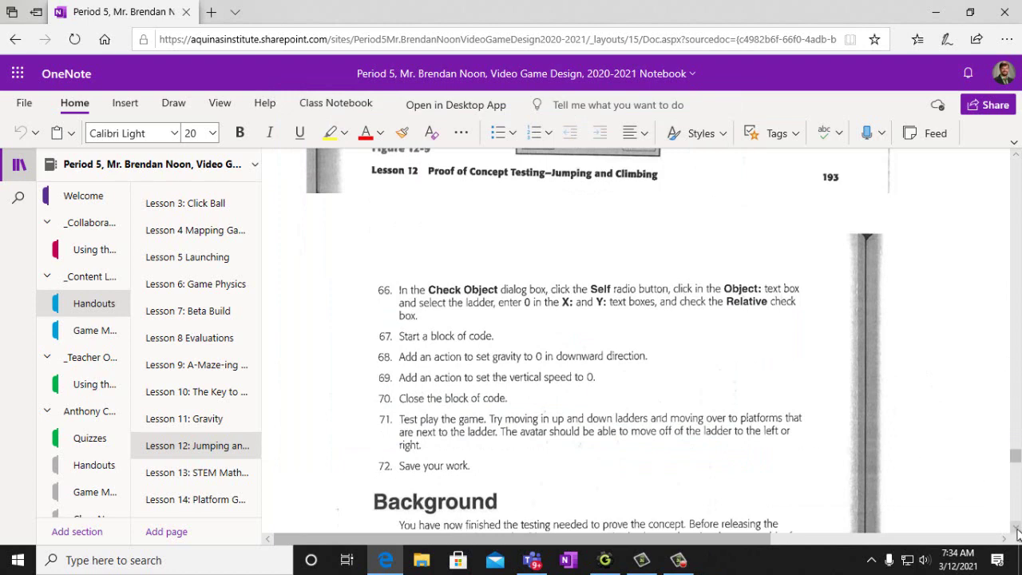
{"action": "scroll", "coordinate": [700, 391], "scroll_direction": "down", "scroll_amount": 5}
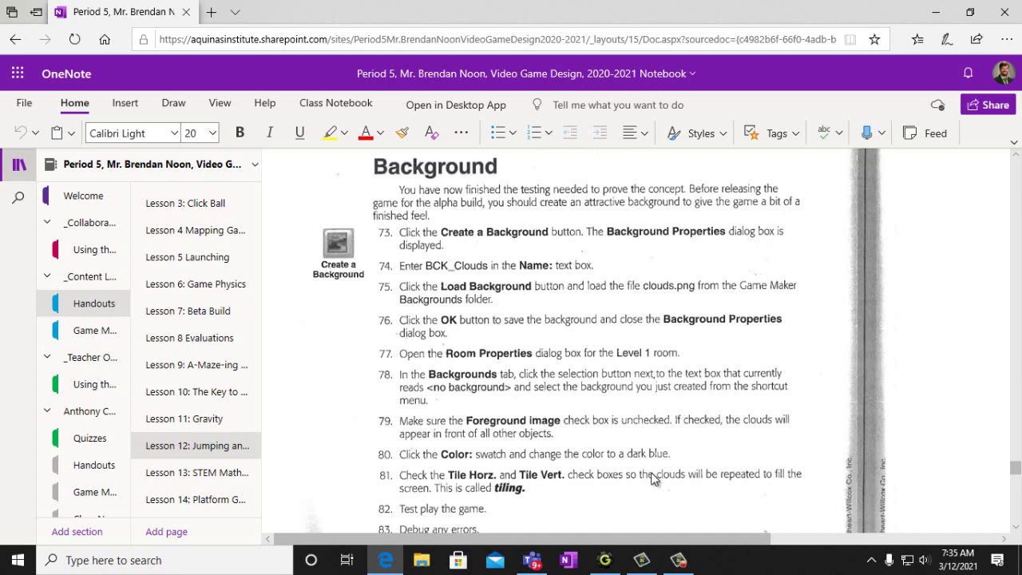
{"action": "left_click", "coordinate": [534, 566]}
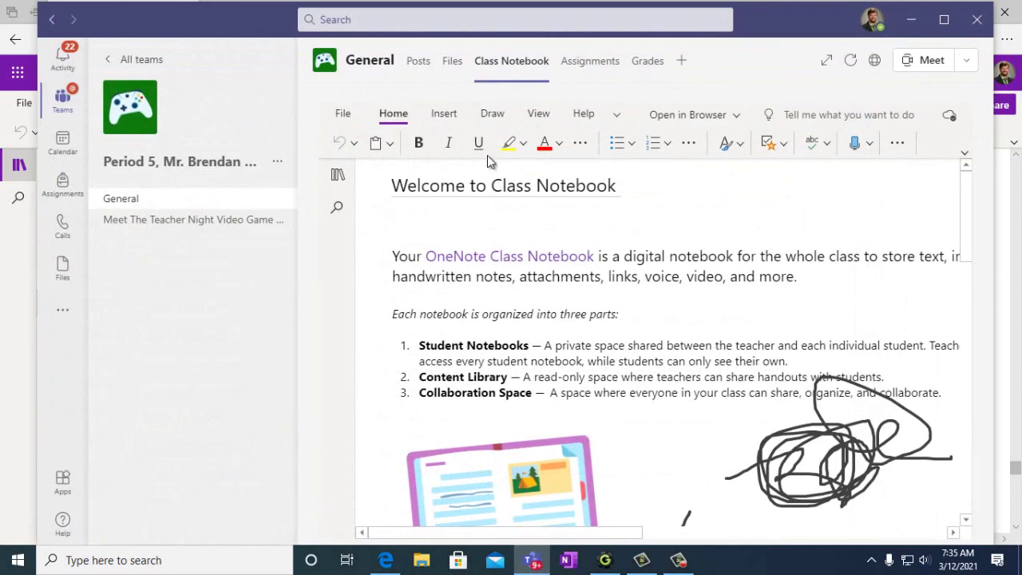
{"action": "left_click", "coordinate": [131, 62]}
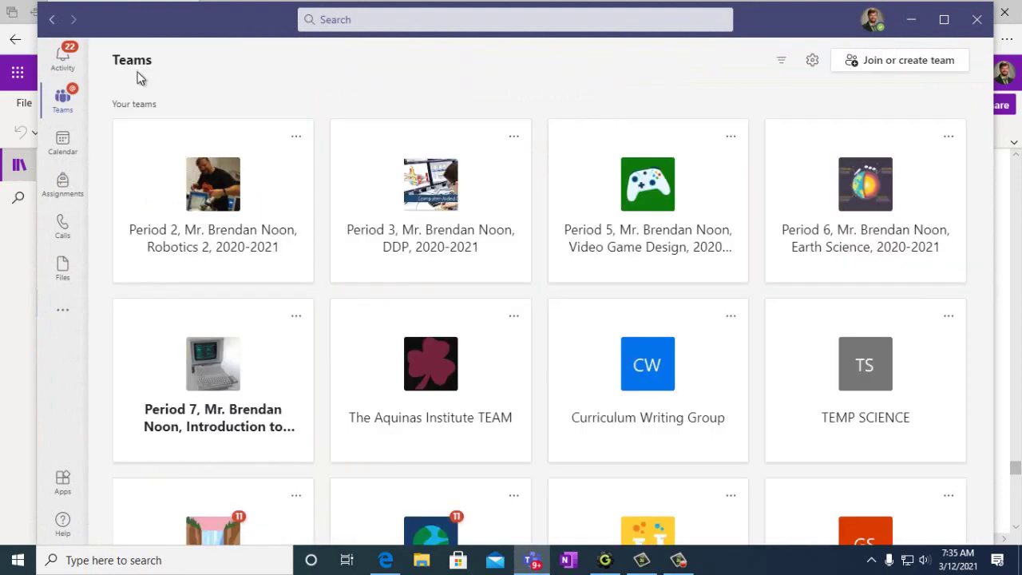
{"action": "left_click", "coordinate": [641, 278]}
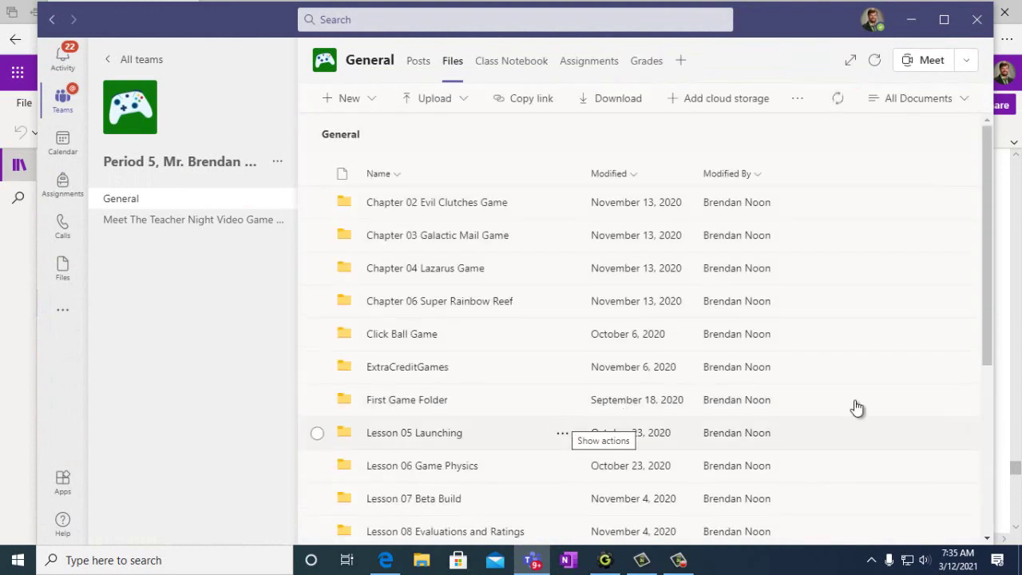
{"action": "left_click_drag", "start_coordinate": [986, 333], "coordinate": [1010, 506]}
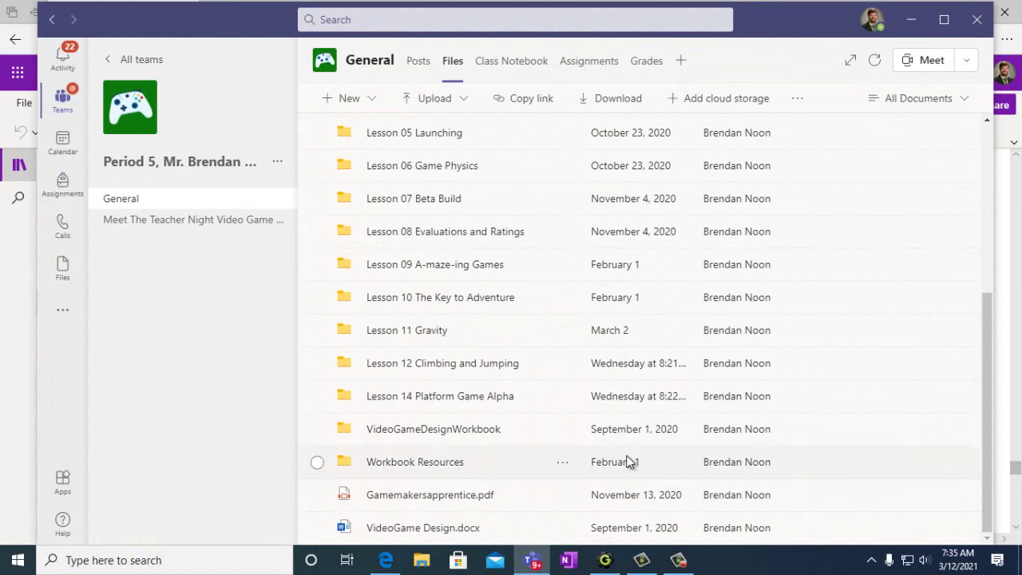
{"action": "left_click", "coordinate": [376, 465]}
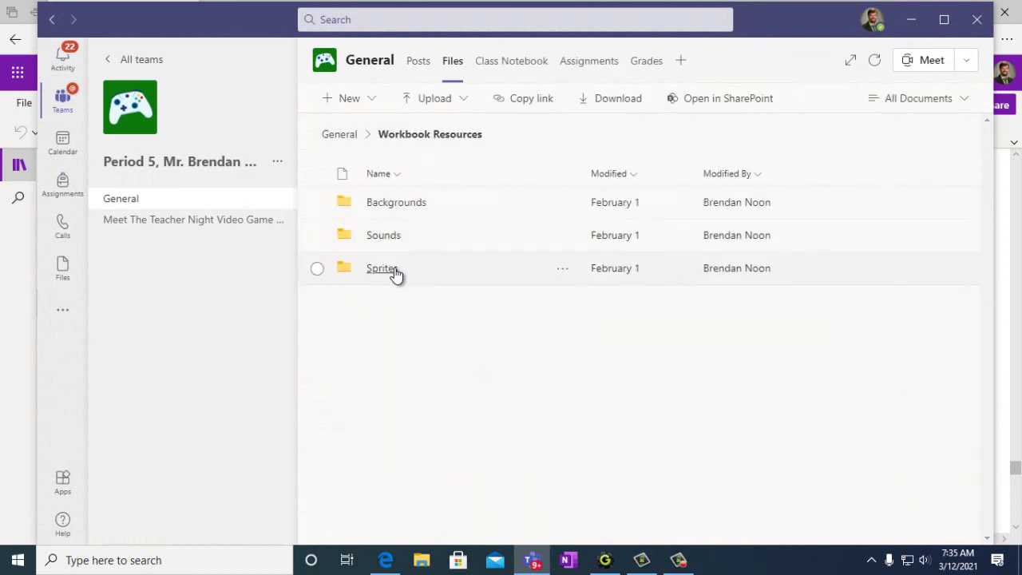
Look through the image files in the Maze - Platform folder inside the Sprites resources
{"action": "left_click", "coordinate": [392, 272]}
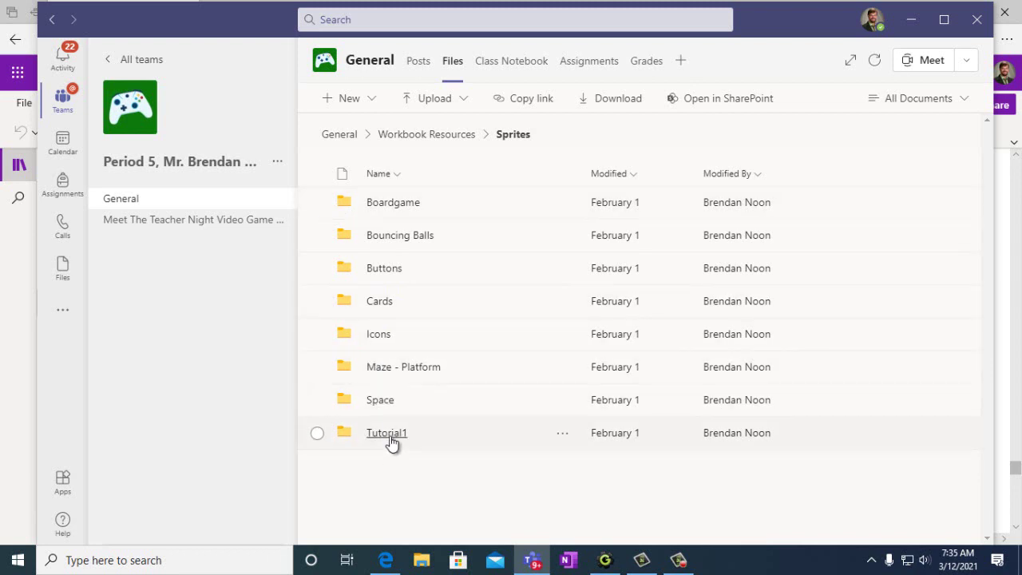
{"action": "left_click", "coordinate": [390, 369]}
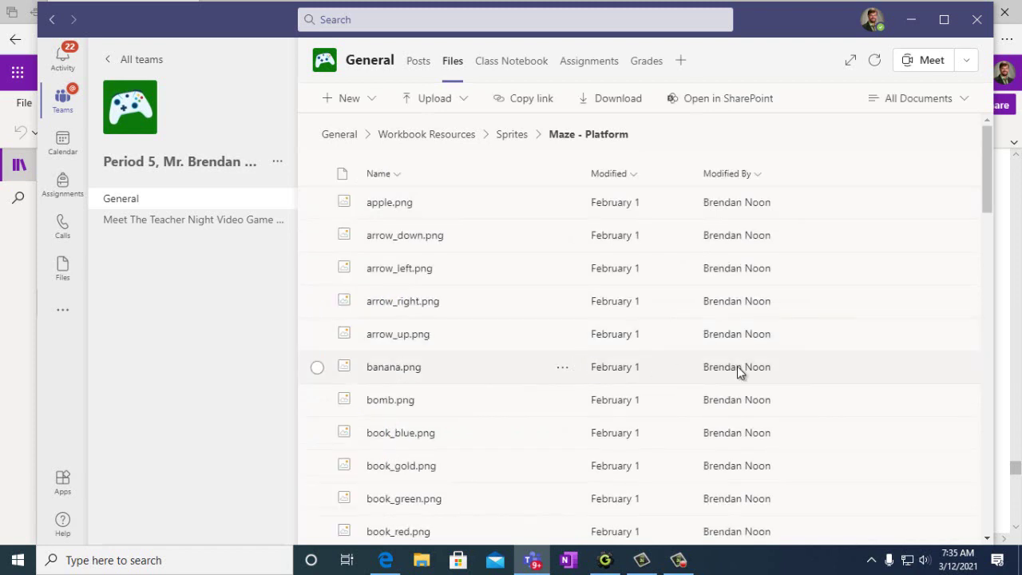
{"action": "scroll", "coordinate": [807, 348], "scroll_direction": "down", "scroll_amount": 8}
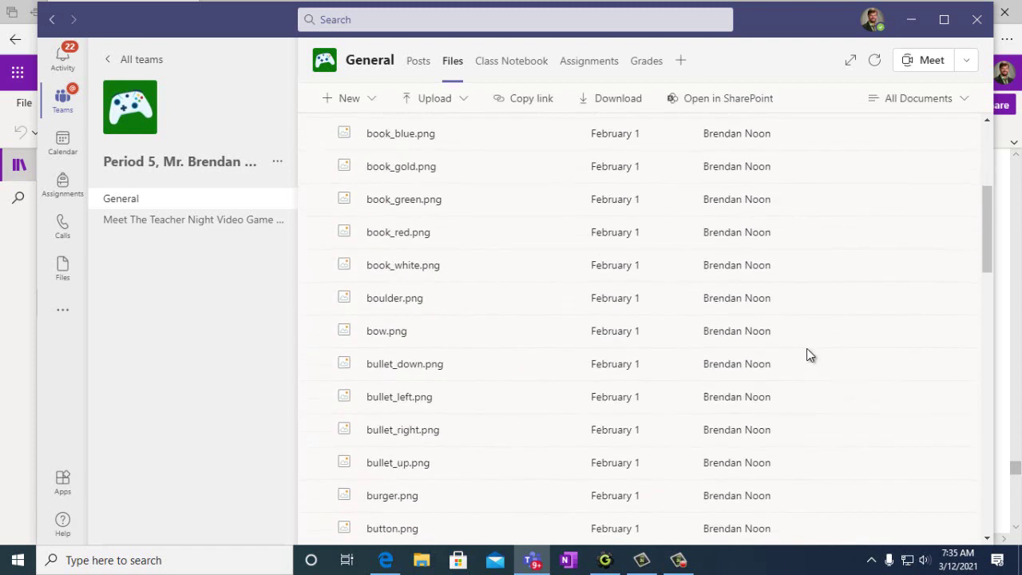
{"action": "scroll", "coordinate": [806, 352], "scroll_direction": "up", "scroll_amount": 2}
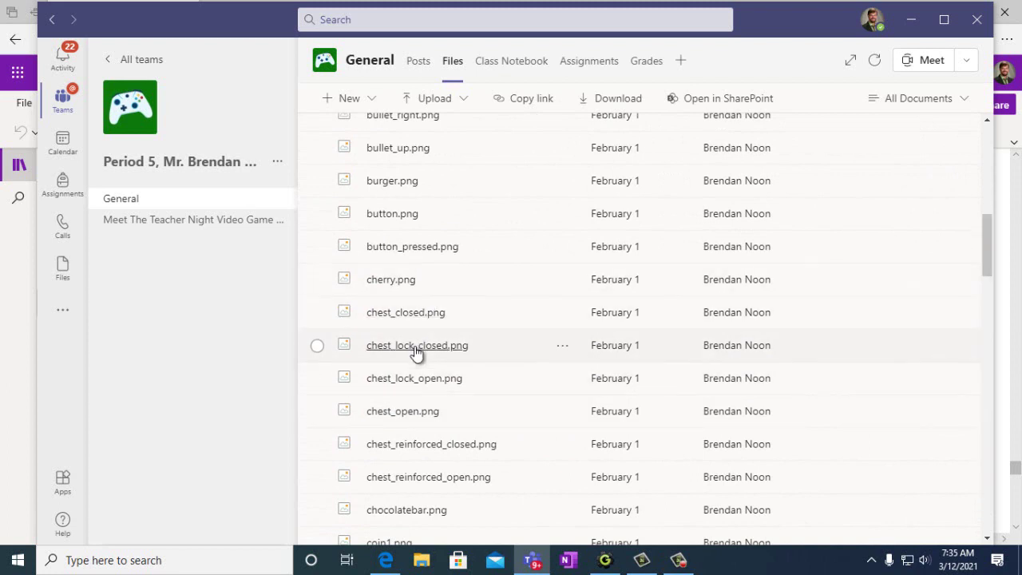
{"action": "left_click", "coordinate": [989, 540]}
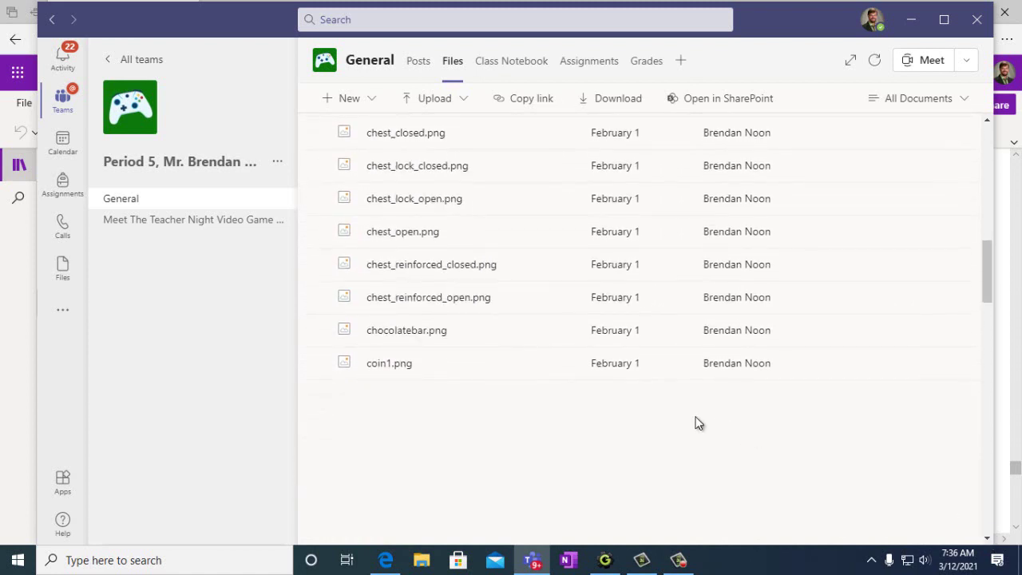
{"action": "left_click_drag", "start_coordinate": [988, 288], "coordinate": [988, 350]}
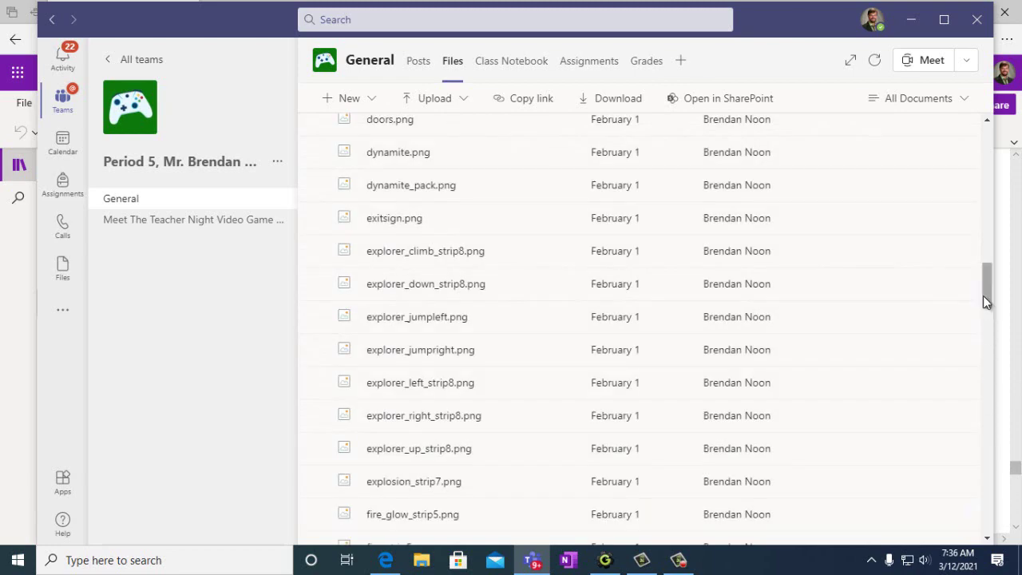
{"action": "left_click_drag", "start_coordinate": [987, 302], "coordinate": [992, 201]}
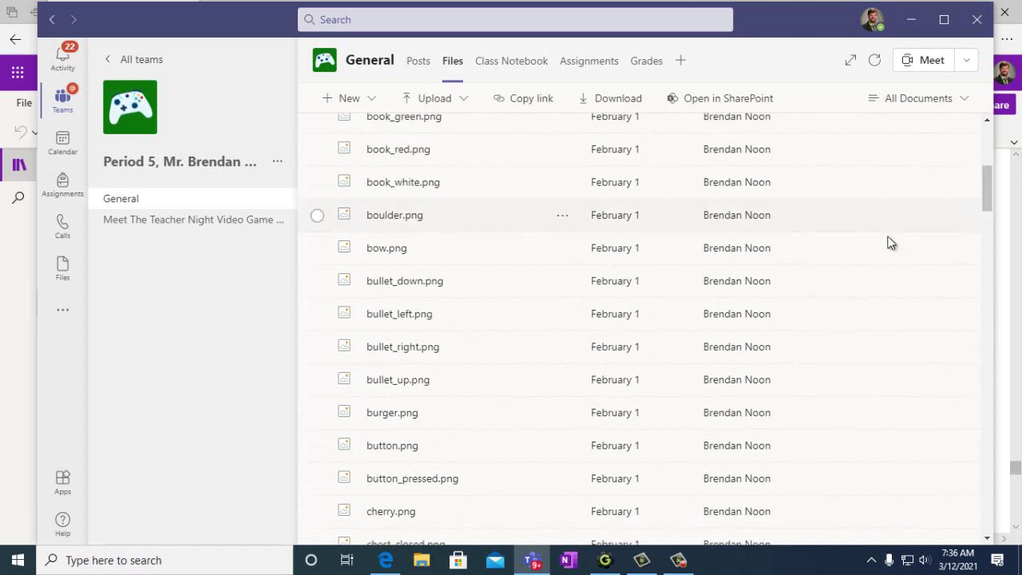
Download clouds.png from the Backgrounds folder in the team's Workbook Resources
{"action": "left_click", "coordinate": [427, 69]}
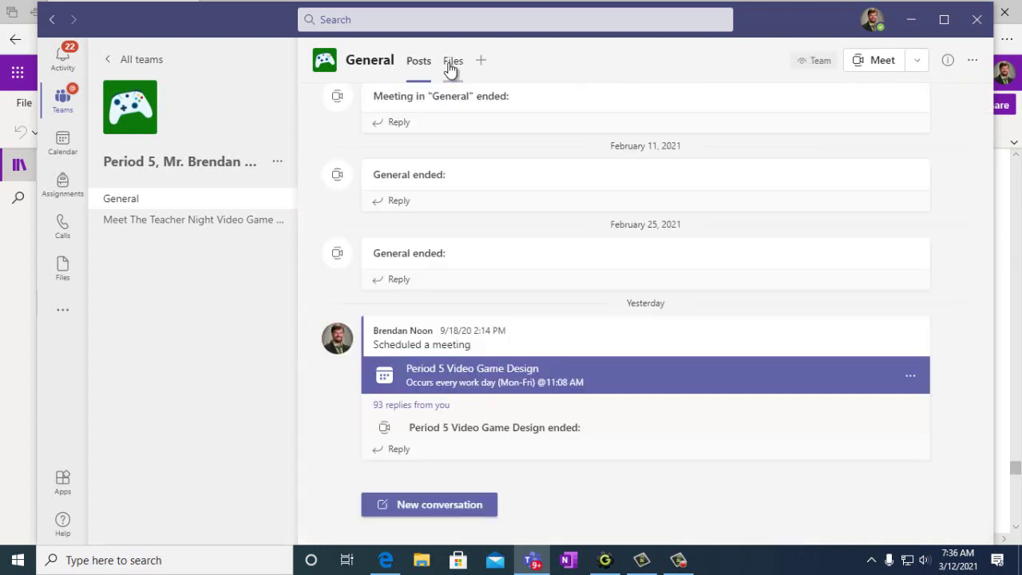
{"action": "left_click", "coordinate": [451, 64]}
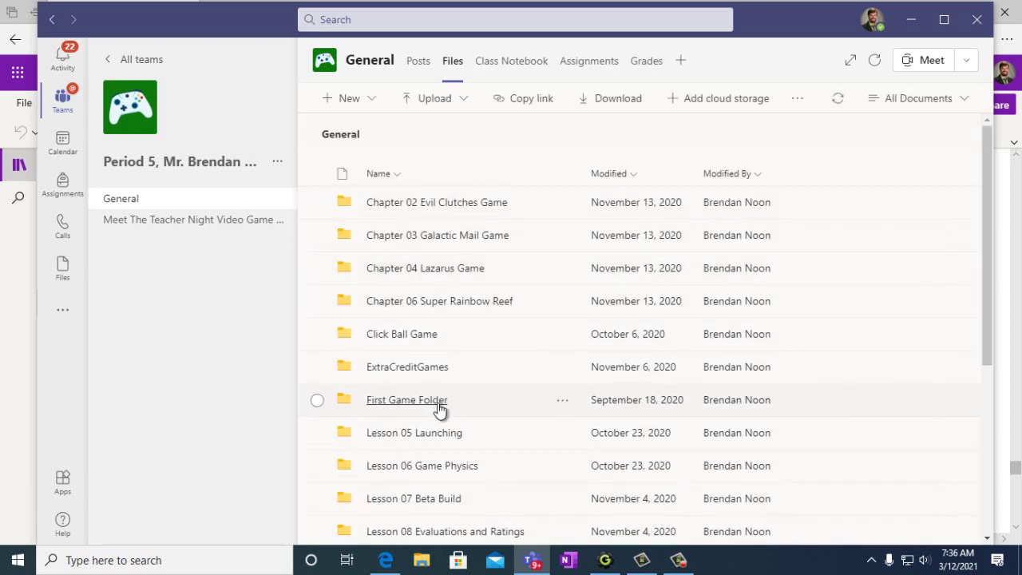
{"action": "scroll", "coordinate": [951, 373], "scroll_direction": "down", "scroll_amount": 3}
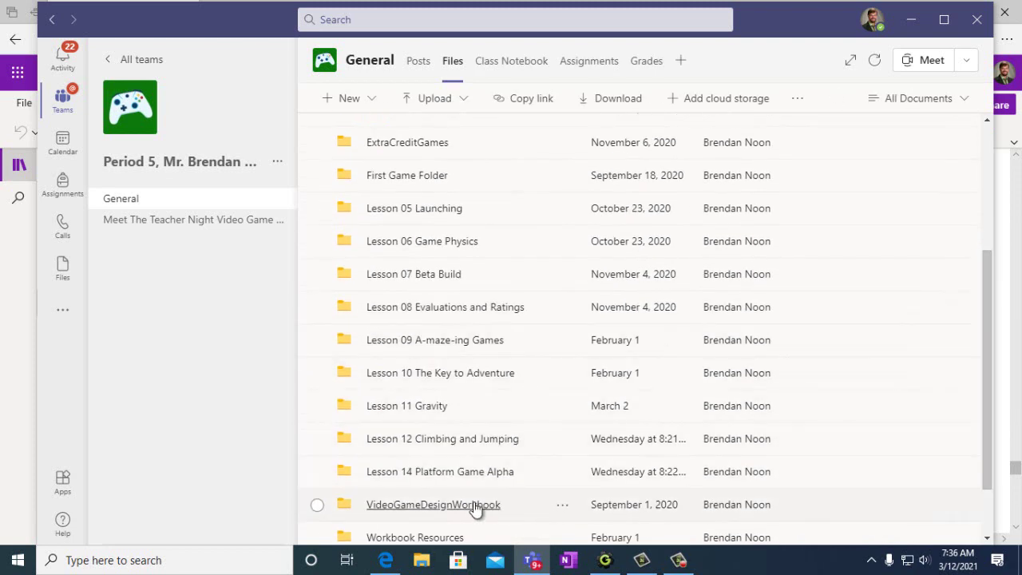
{"action": "left_click", "coordinate": [441, 538]}
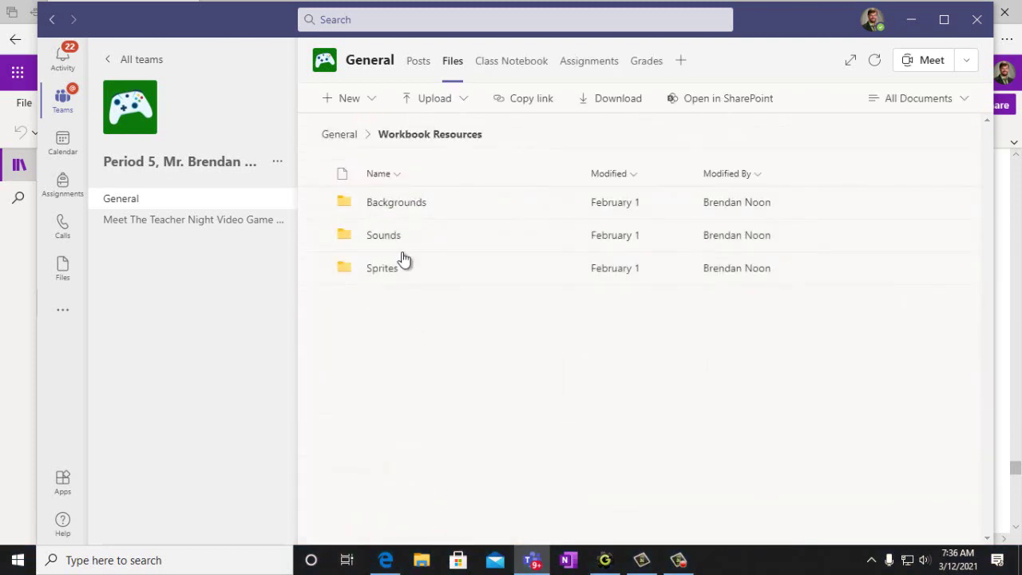
{"action": "left_click", "coordinate": [393, 205]}
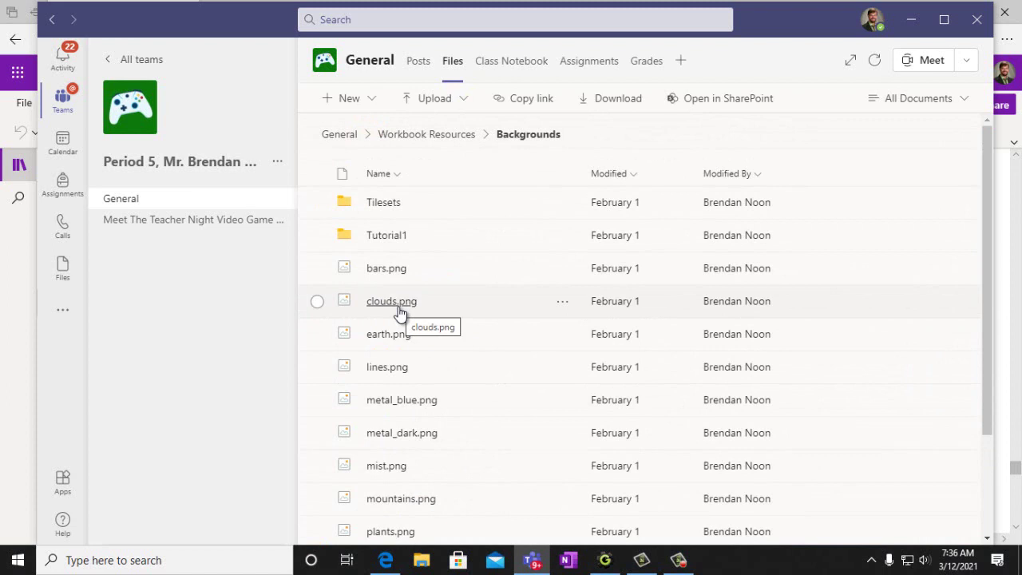
{"action": "left_click", "coordinate": [321, 303]}
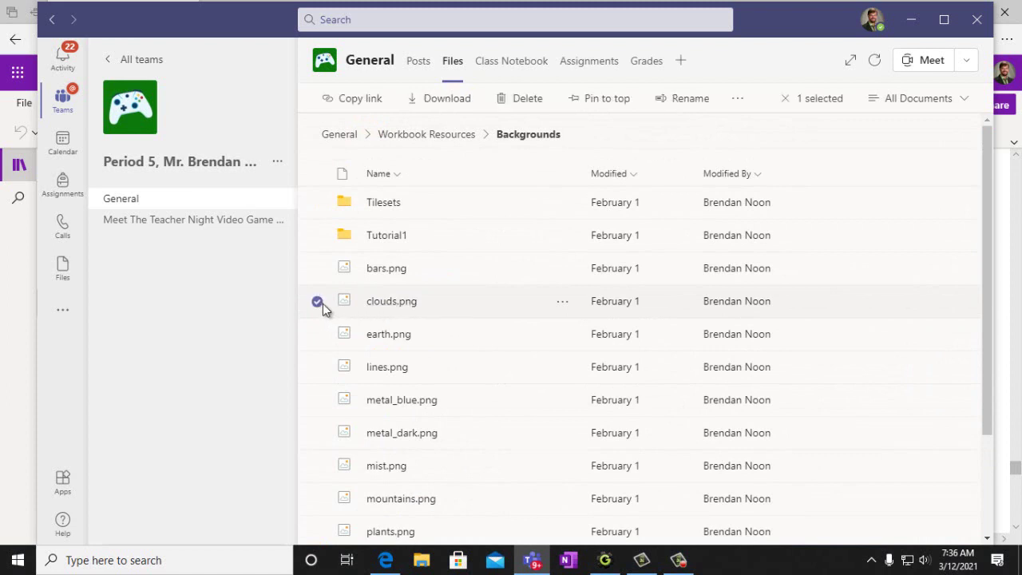
{"action": "left_click", "coordinate": [447, 100]}
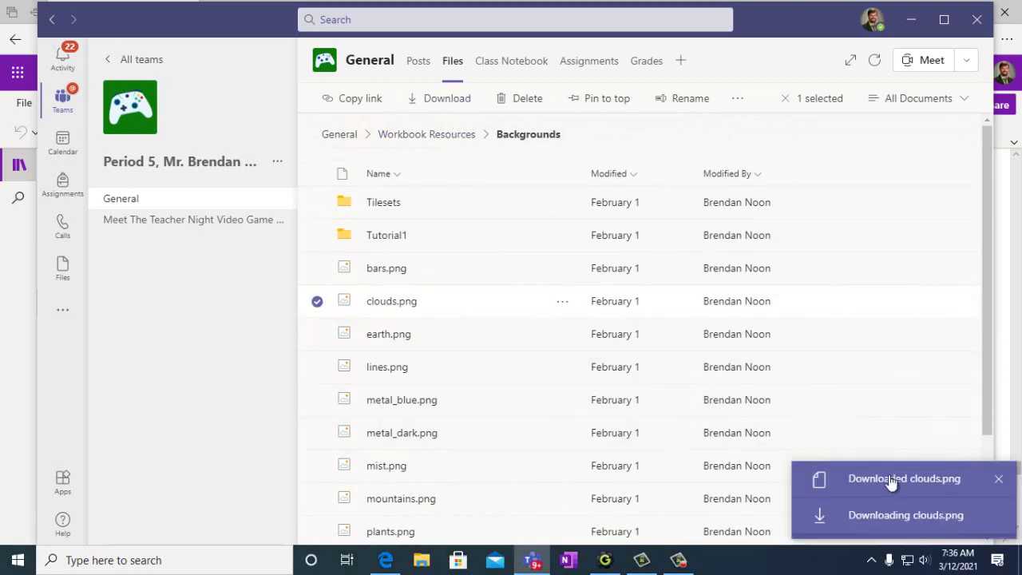
Copy the downloaded clouds.png from Downloads into the Lesson11PlatformGame folder in Documents
{"action": "left_click", "coordinate": [892, 480]}
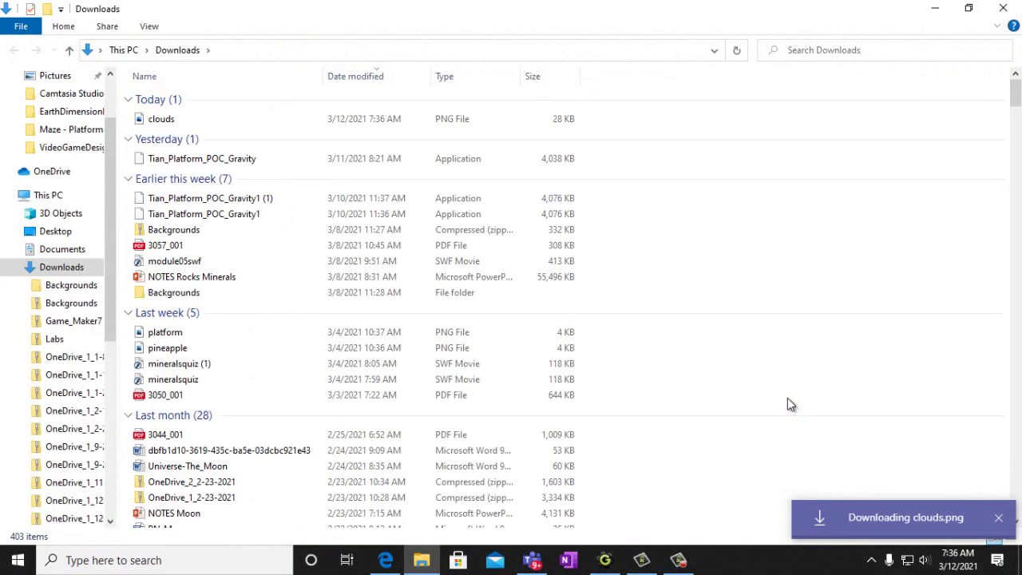
{"action": "left_click", "coordinate": [160, 119]}
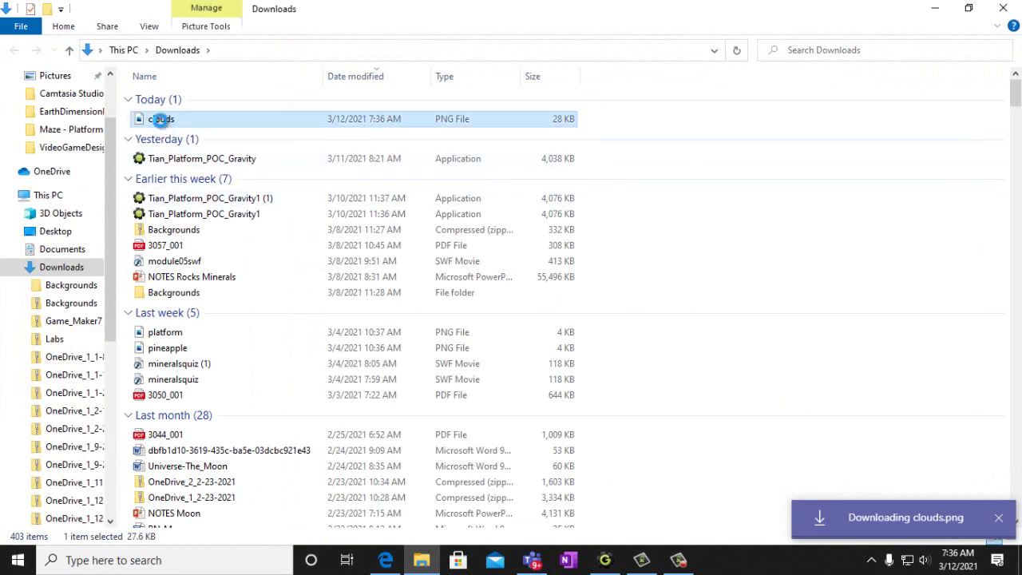
{"action": "right_click", "coordinate": [161, 120]}
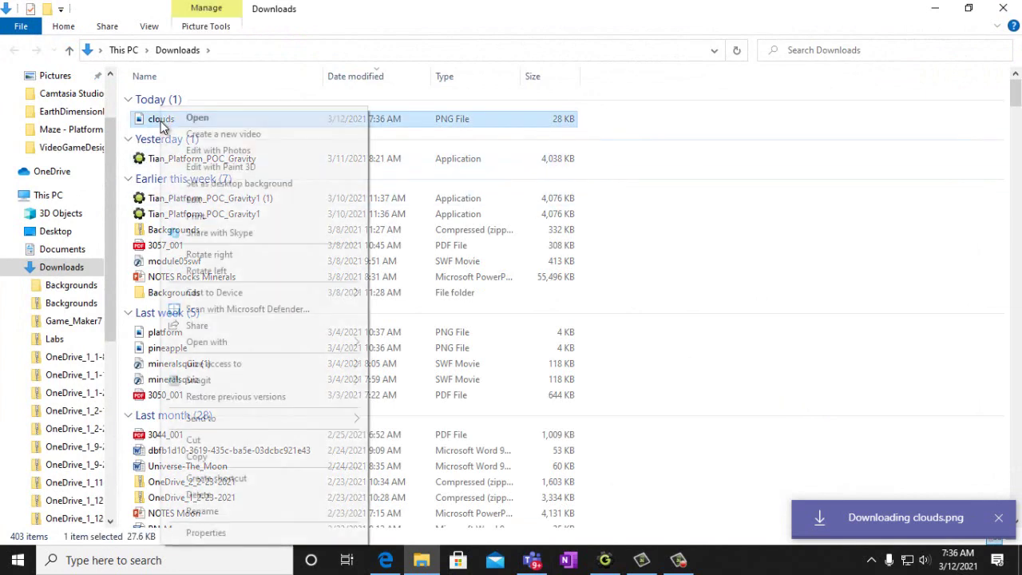
{"action": "left_click", "coordinate": [212, 458]}
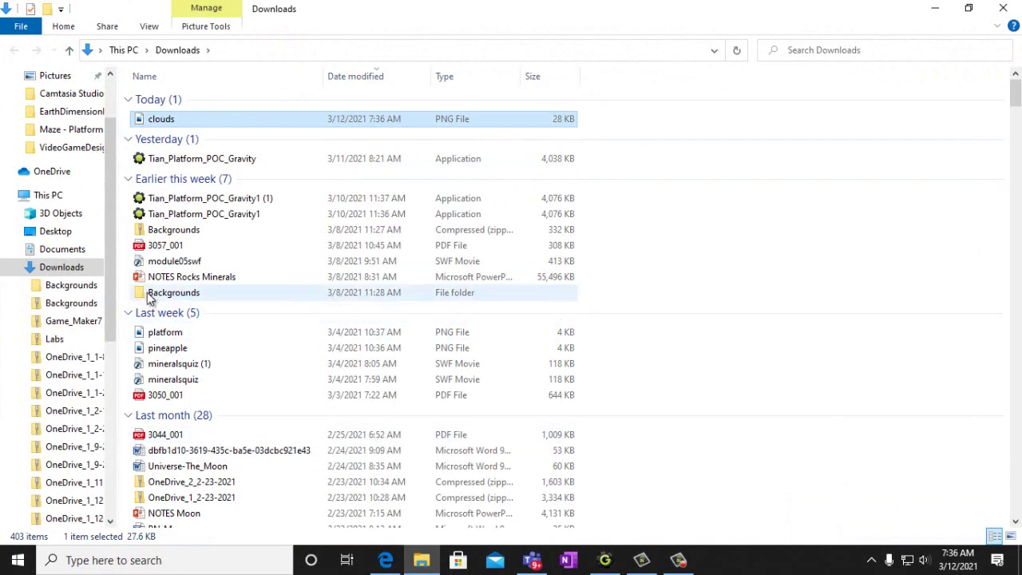
{"action": "left_click", "coordinate": [81, 251]}
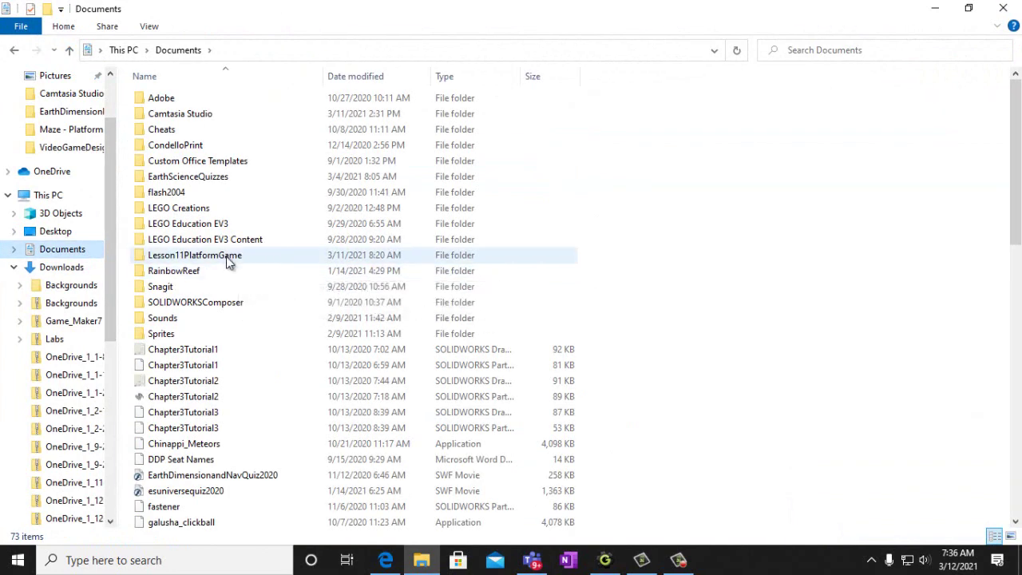
{"action": "double_click", "coordinate": [230, 255]}
{"action": "right_click", "coordinate": [231, 252]}
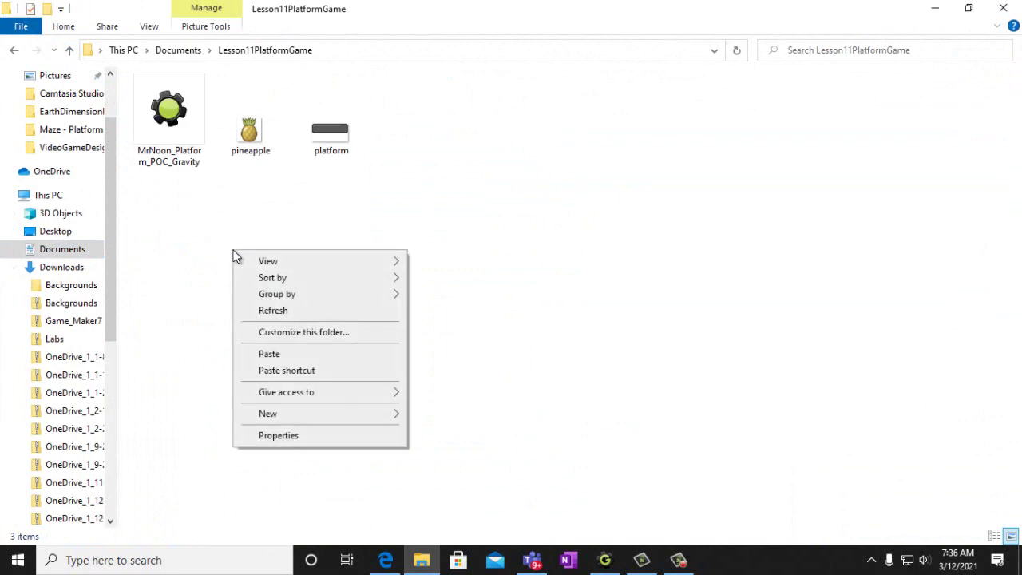
{"action": "left_click", "coordinate": [270, 354]}
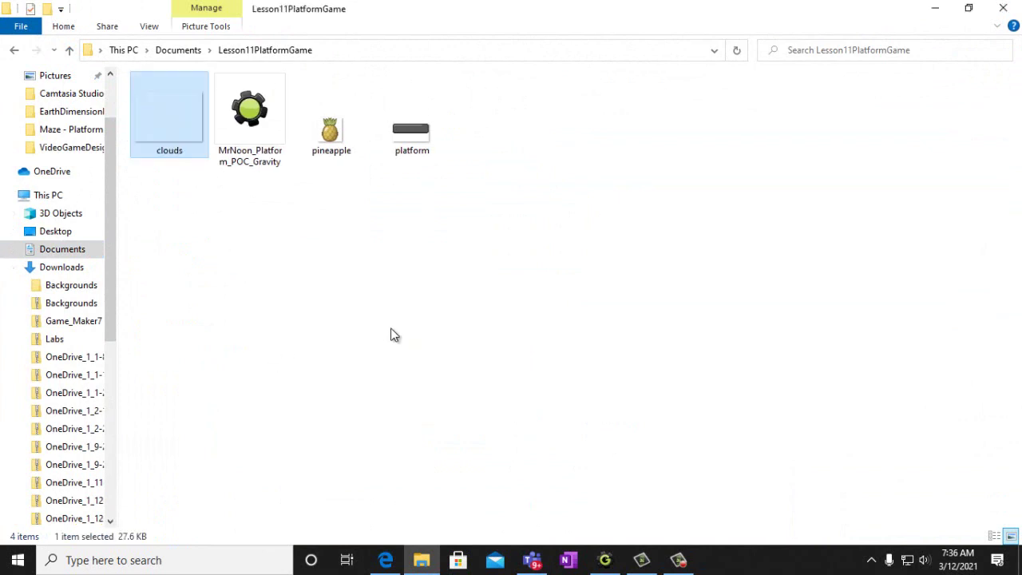
{"action": "left_click", "coordinate": [258, 268]}
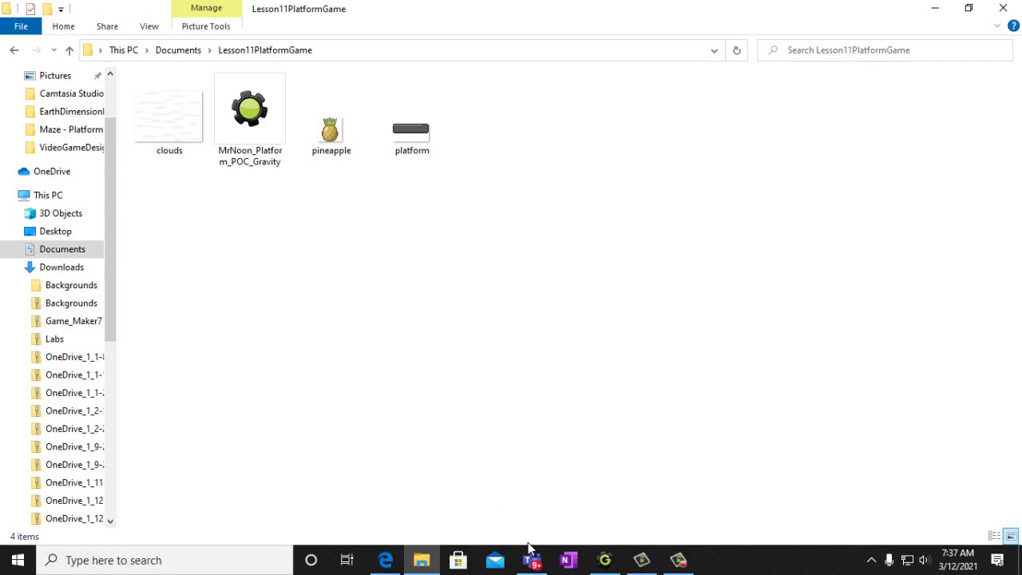
Read the handout's Background instructions, switch to GameMaker, and create a new background resource
{"action": "left_click", "coordinate": [398, 568]}
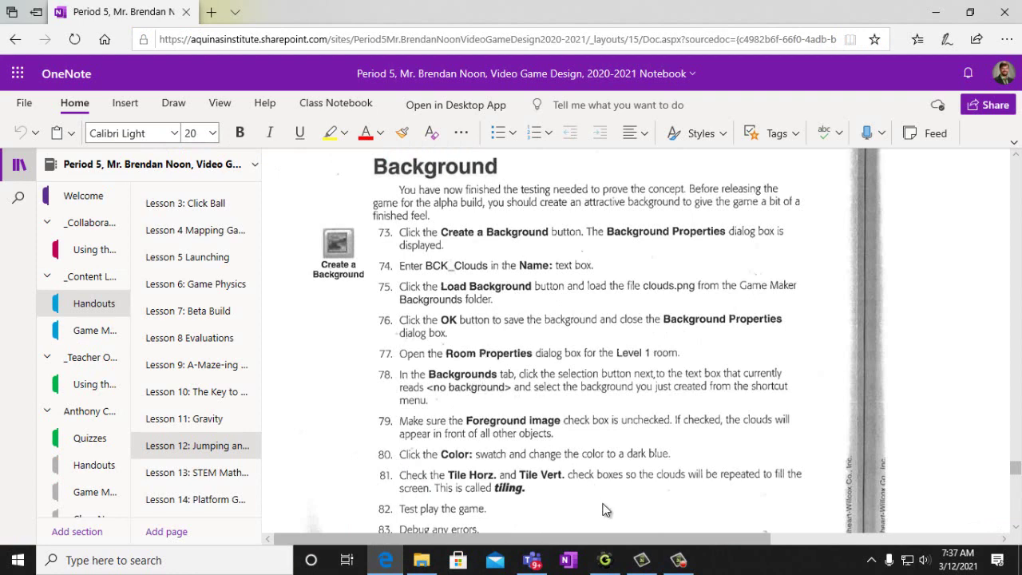
{"action": "left_click", "coordinate": [605, 560]}
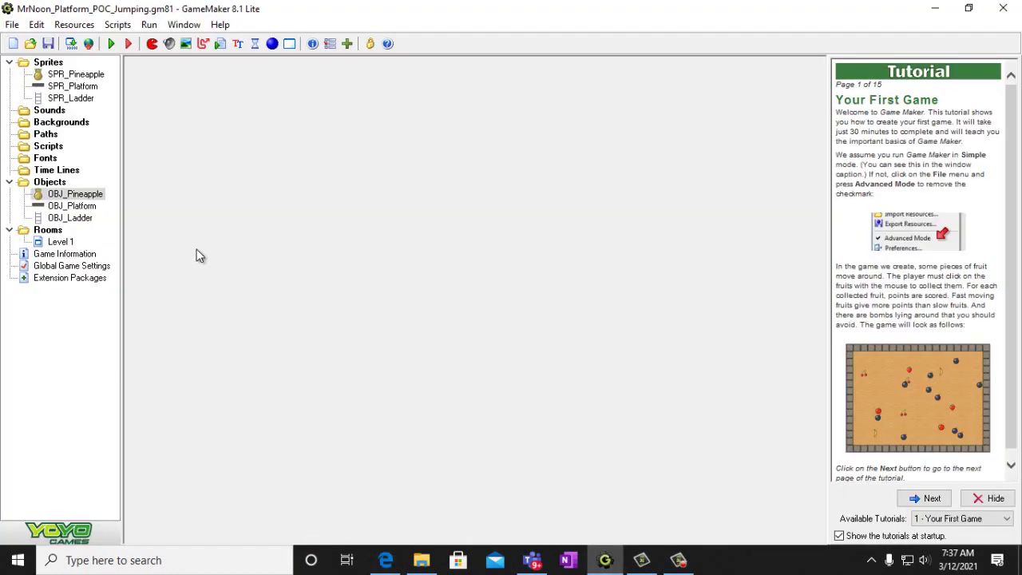
{"action": "left_click", "coordinate": [186, 44]}
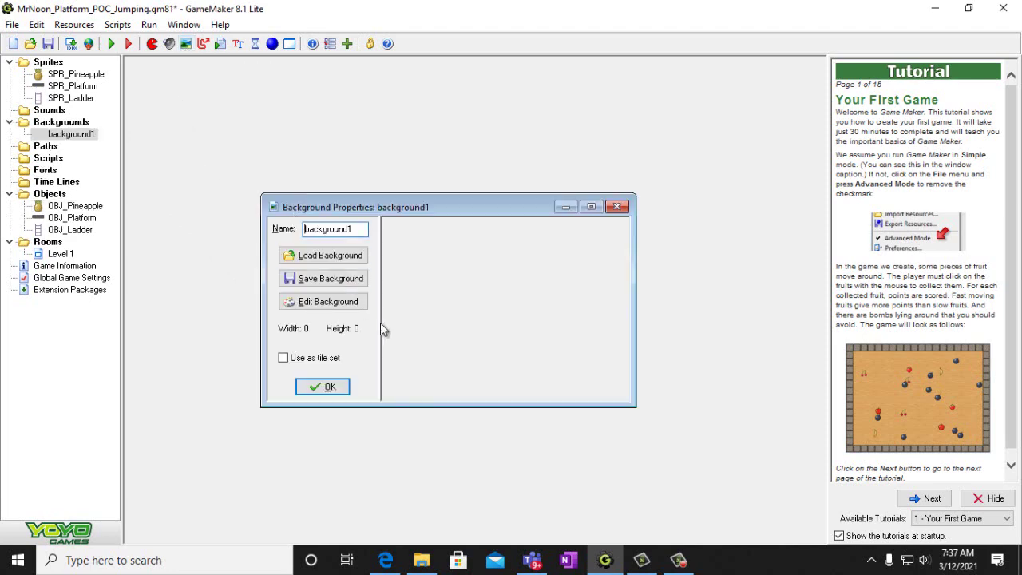
{"action": "left_click", "coordinate": [387, 560]}
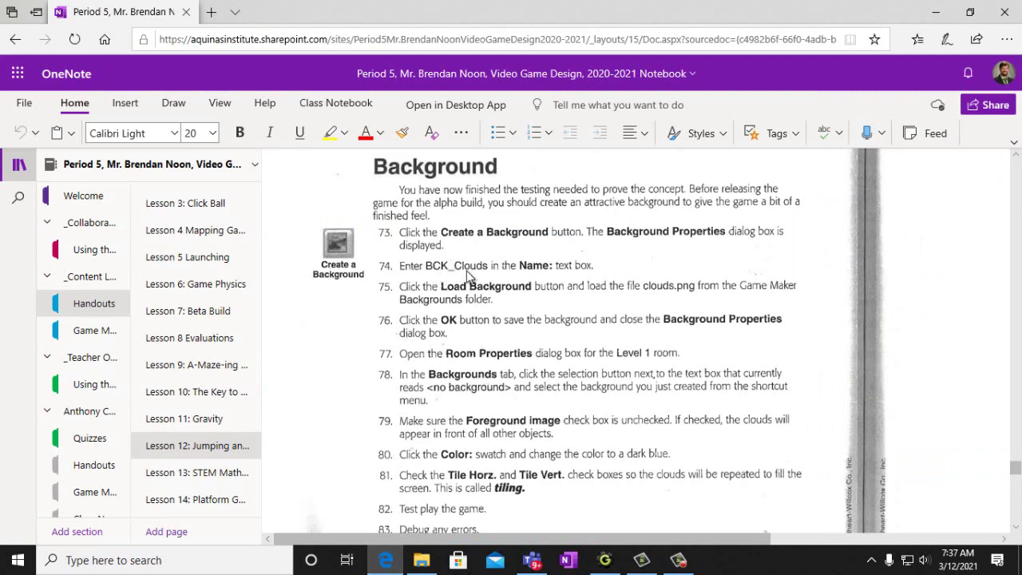
{"action": "left_click", "coordinate": [605, 559]}
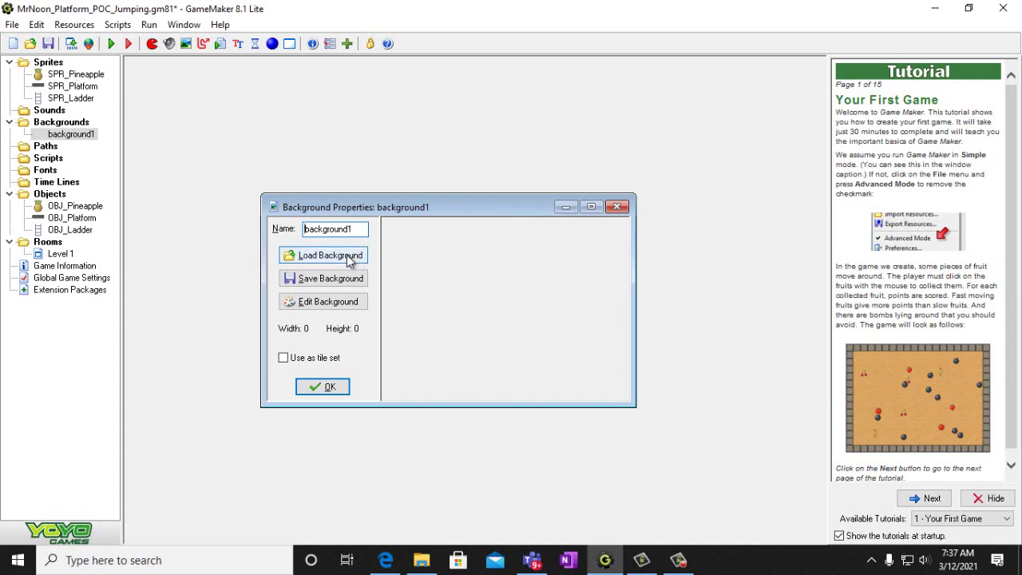
Name the new background BCK_Clouds, matching the handout's capitalization
{"action": "type", "text": "BC"}
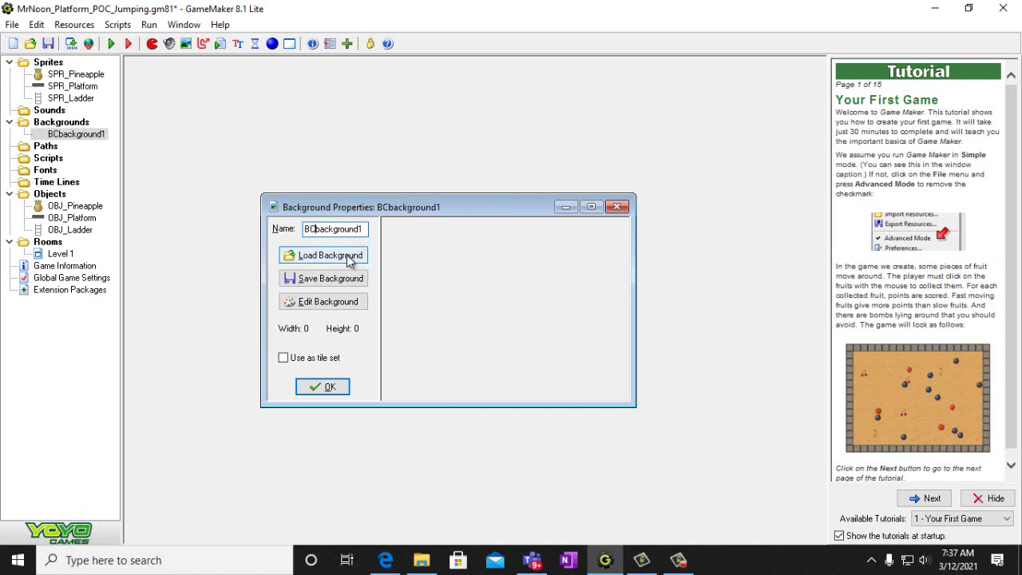
{"action": "type", "text": "K_"}
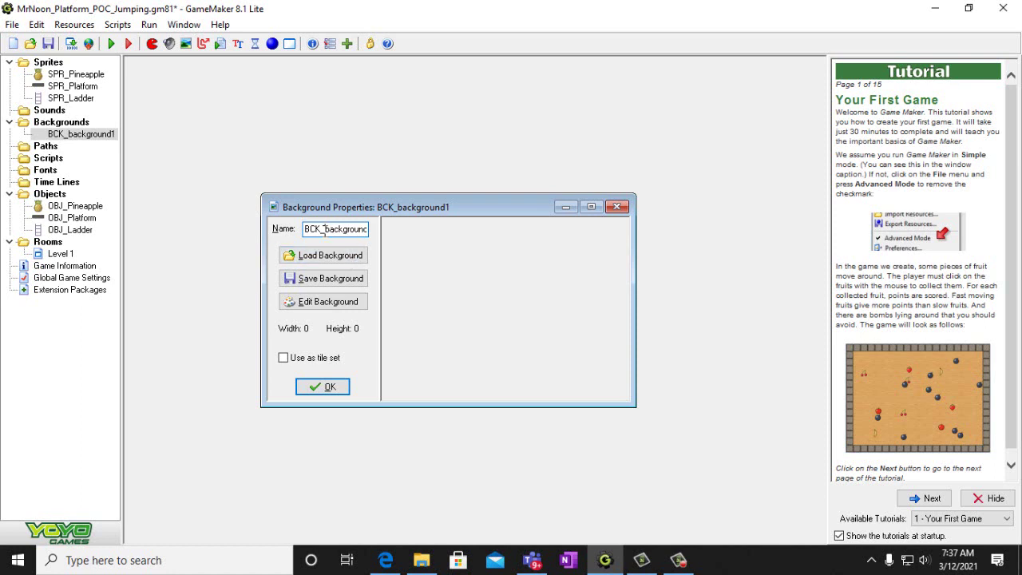
{"action": "left_click_drag", "start_coordinate": [325, 229], "coordinate": [417, 242]}
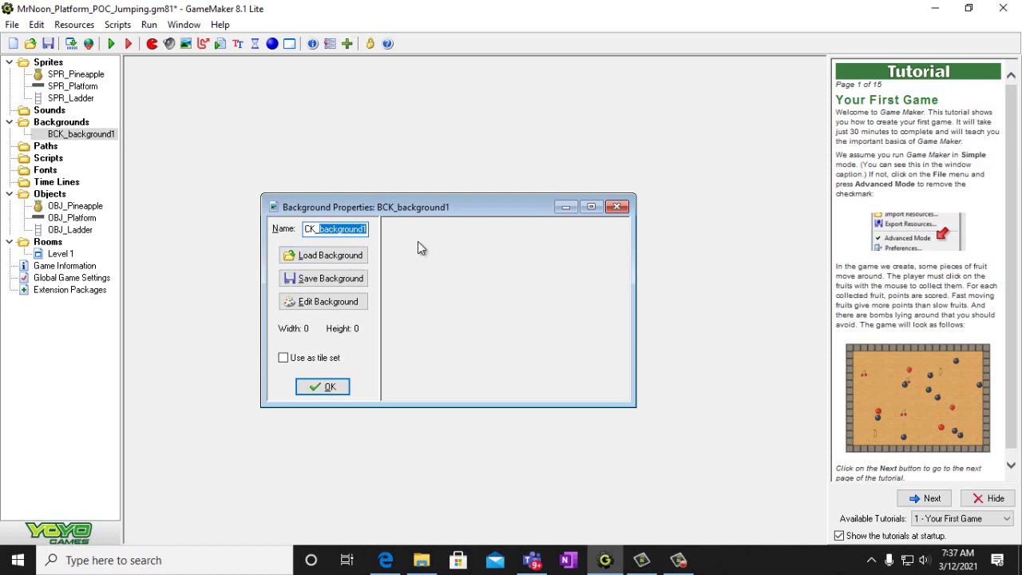
{"action": "type", "text": "clou"}
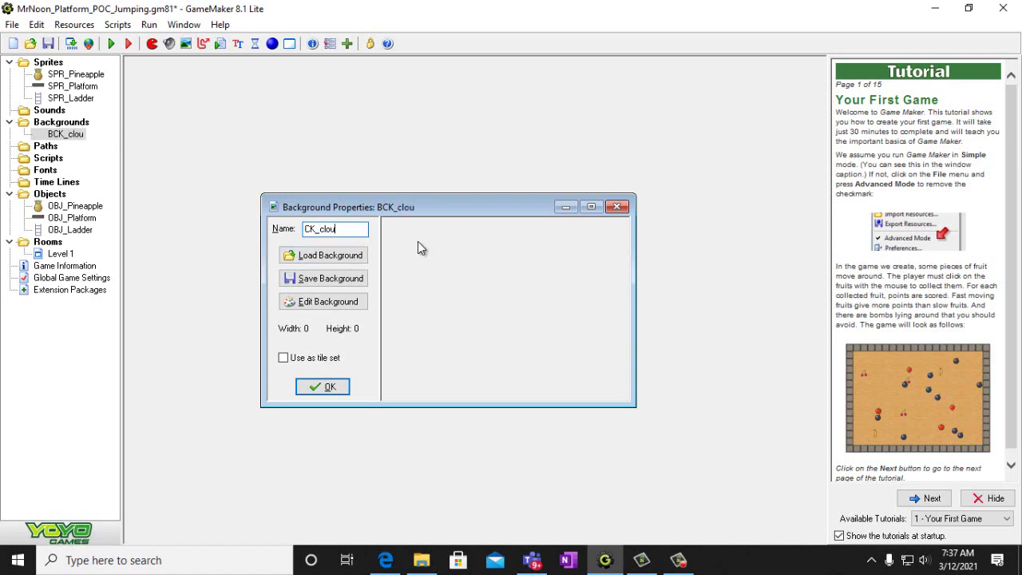
{"action": "type", "text": "ds"}
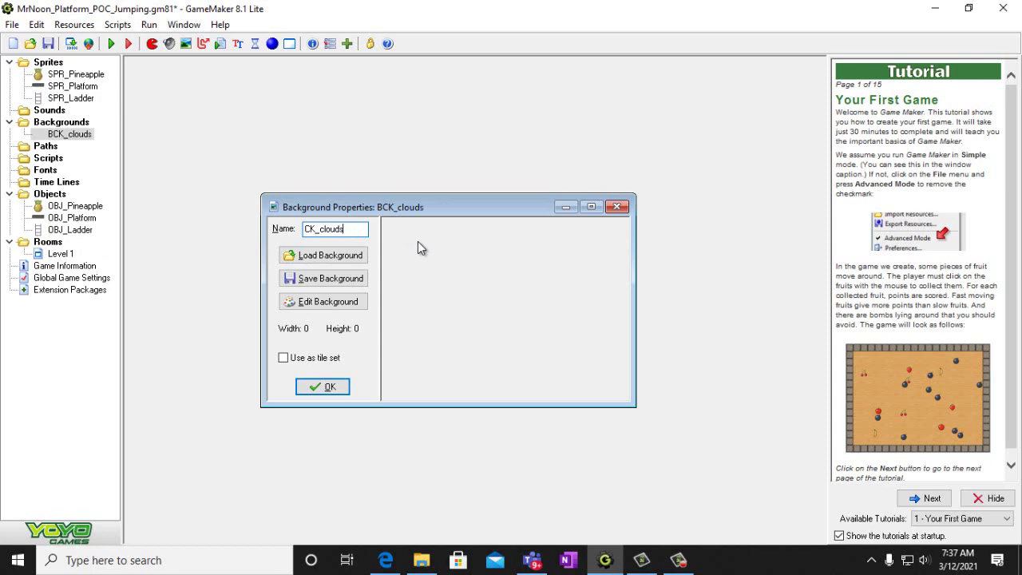
{"action": "left_click", "coordinate": [385, 562]}
{"action": "left_click", "coordinate": [385, 562]}
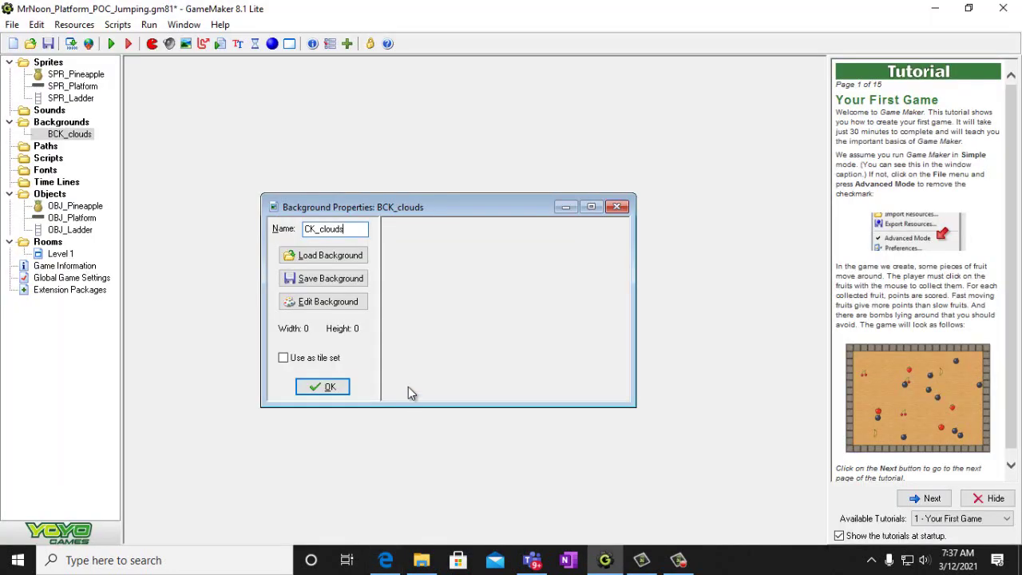
{"action": "left_click", "coordinate": [325, 229]}
{"action": "key", "text": "BackSpace"}
{"action": "type", "text": "C"}
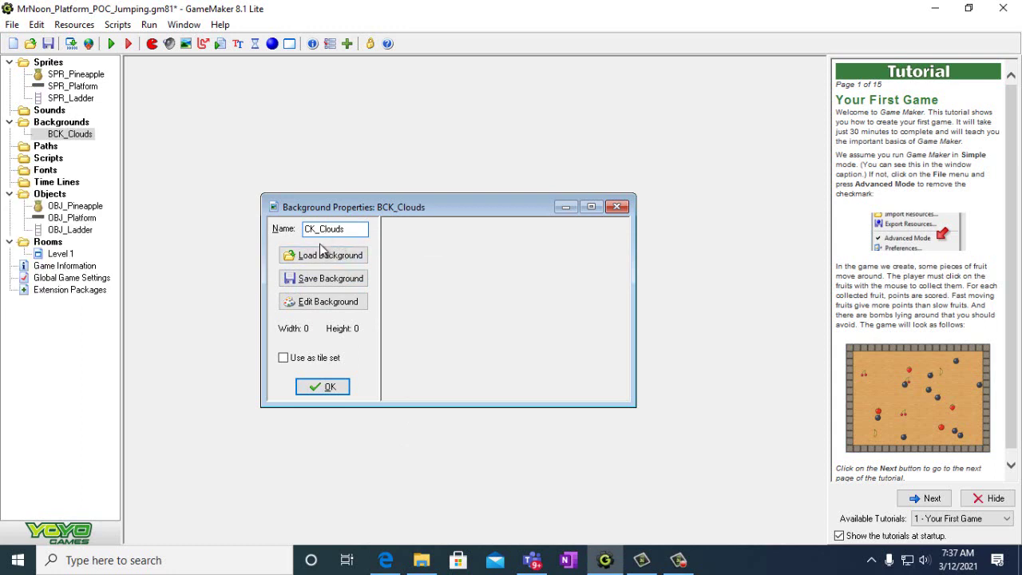
{"action": "left_click_drag", "start_coordinate": [352, 230], "coordinate": [291, 235]}
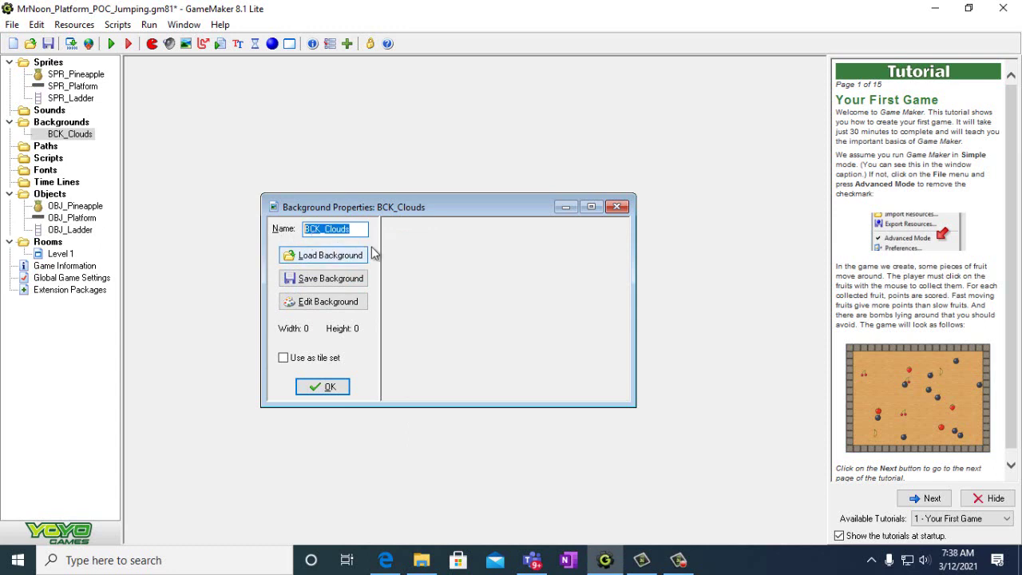
Load the clouds image from the Lesson11PlatformGame folder in Documents into the BCK_Clouds background
{"action": "left_click", "coordinate": [331, 254]}
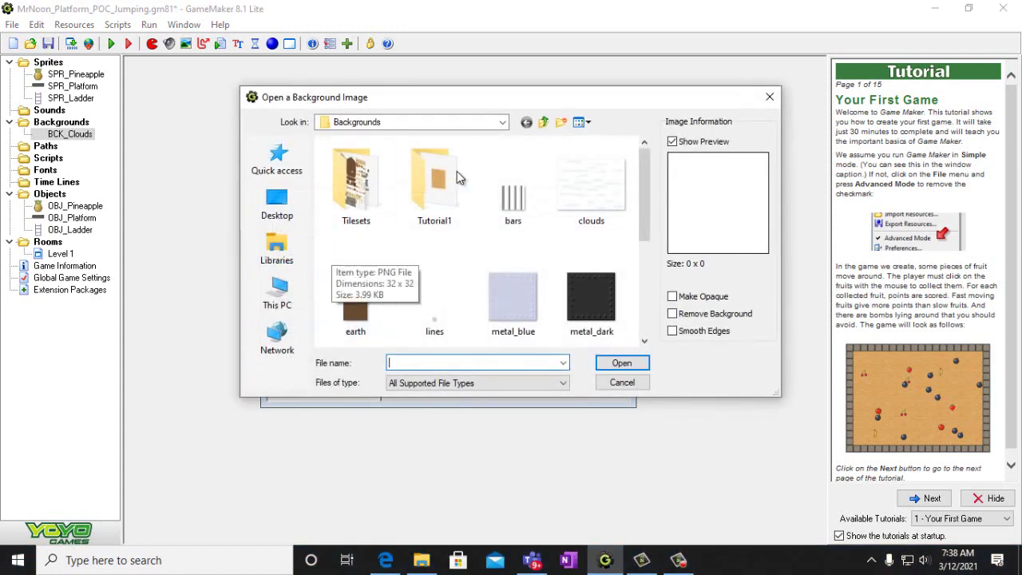
{"action": "left_click", "coordinate": [644, 342]}
{"action": "left_click", "coordinate": [645, 342]}
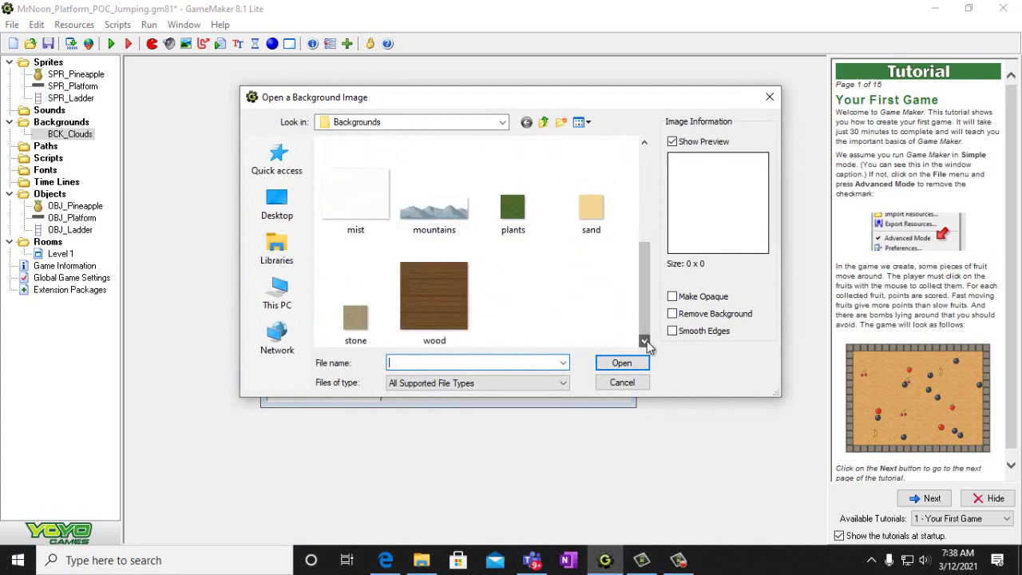
{"action": "scroll", "coordinate": [559, 240], "scroll_direction": "up", "scroll_amount": 3}
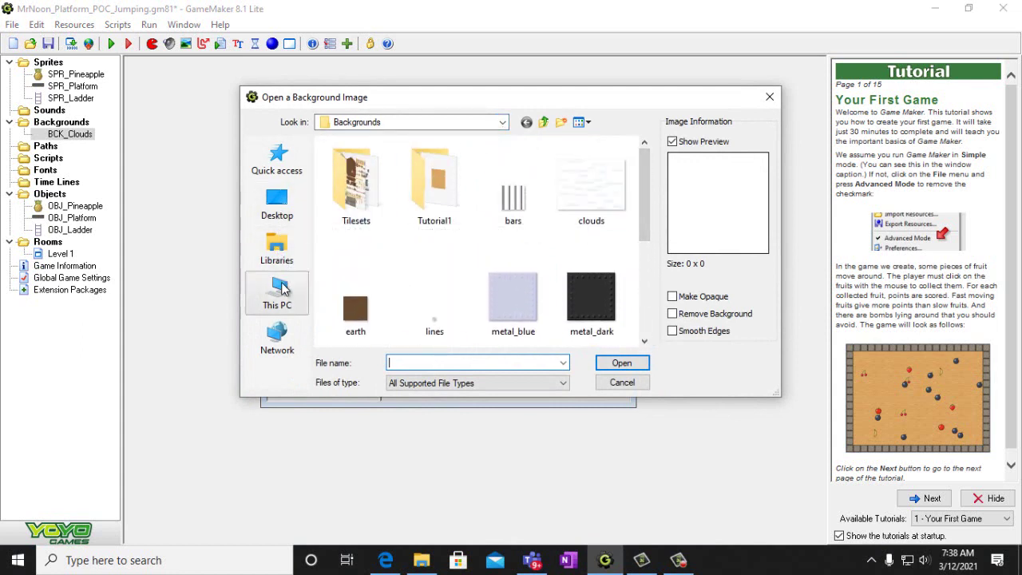
{"action": "left_click", "coordinate": [276, 294]}
{"action": "double_click", "coordinate": [357, 251]}
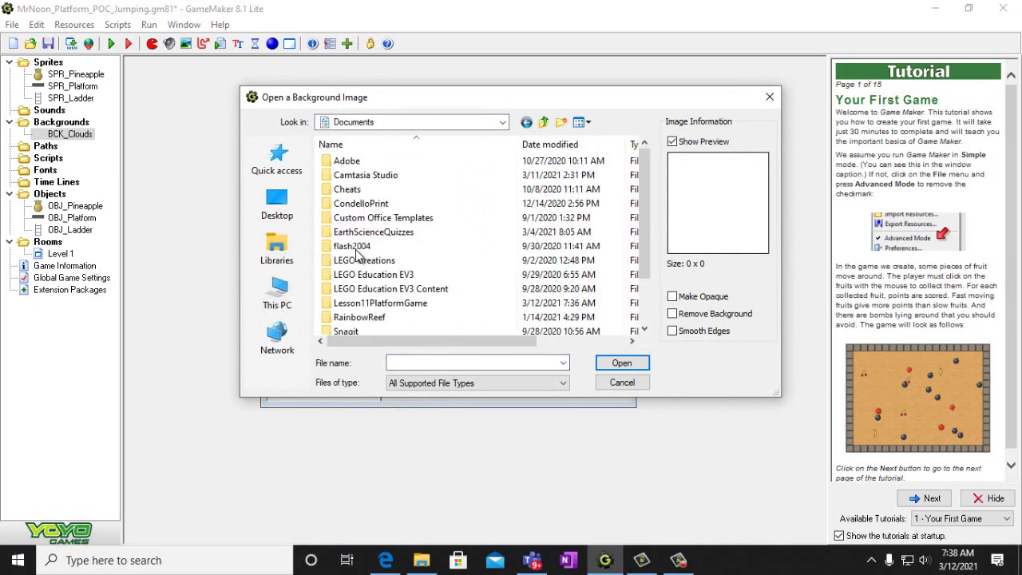
{"action": "double_click", "coordinate": [380, 303]}
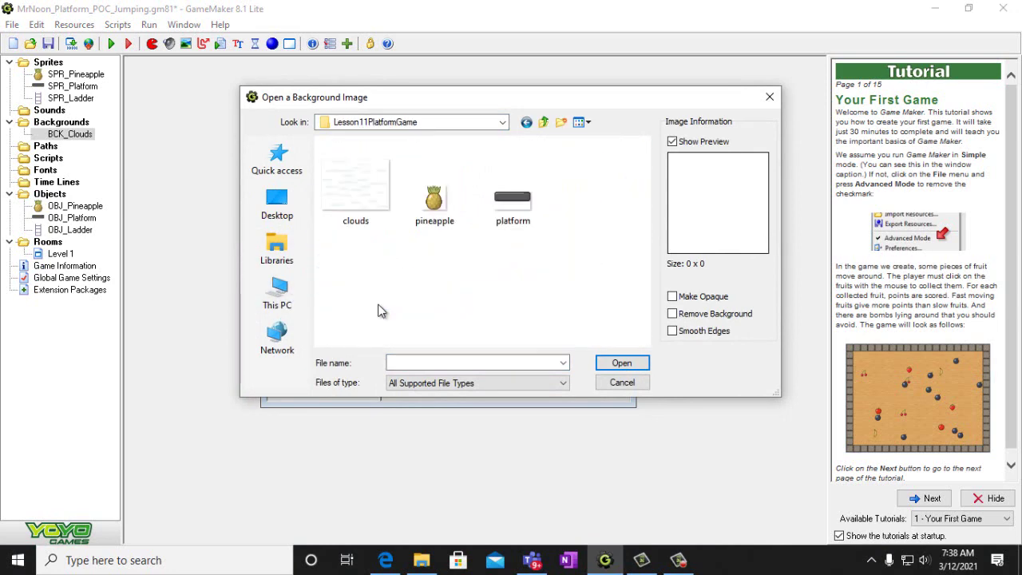
{"action": "left_click", "coordinate": [358, 202]}
{"action": "left_click", "coordinate": [622, 363]}
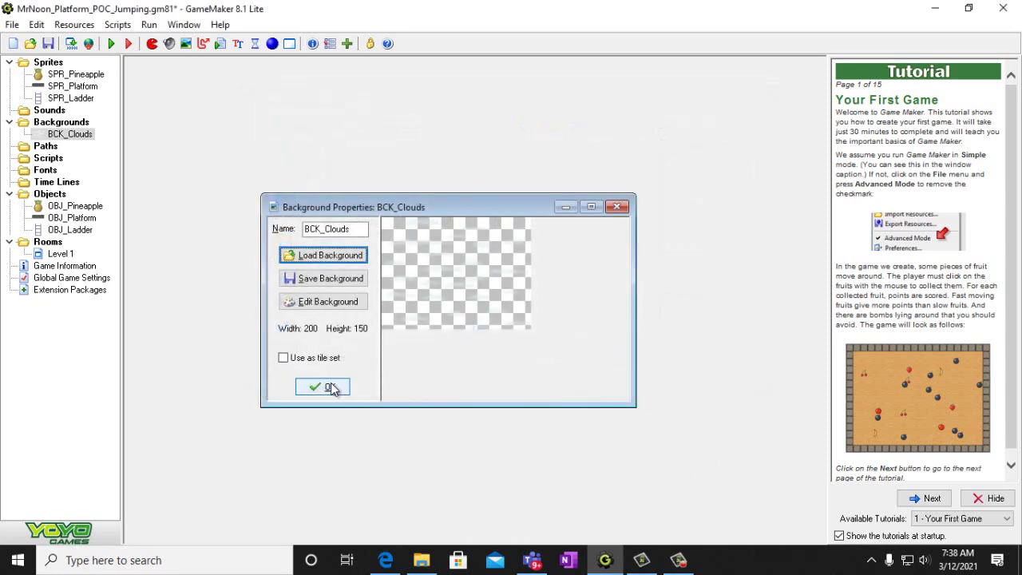
Check the handout's remaining background instructions, then return to GameMaker and accept the BCK_Clouds background properties
{"action": "mouse_move", "coordinate": [386, 560]}
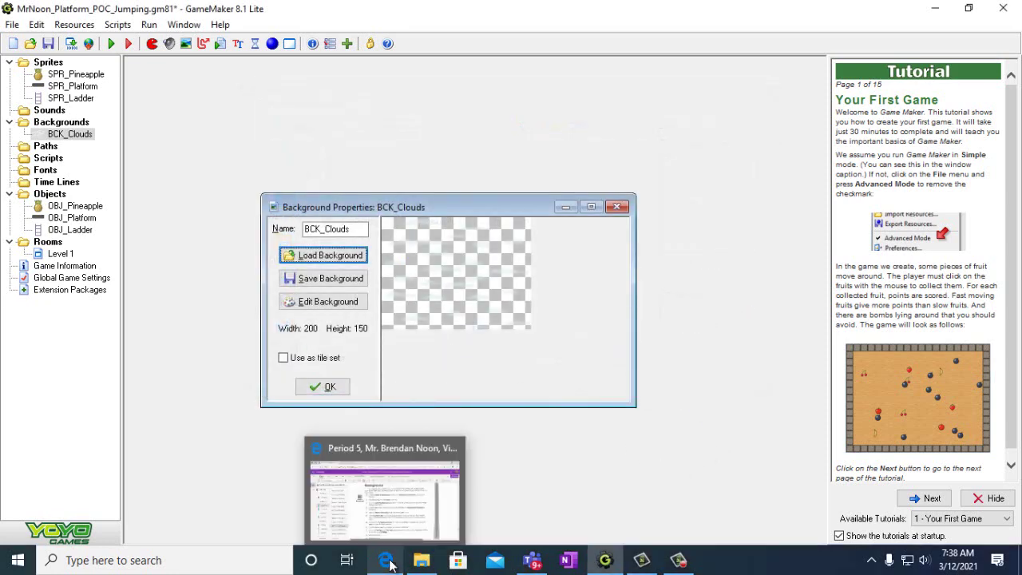
{"action": "left_click", "coordinate": [389, 507]}
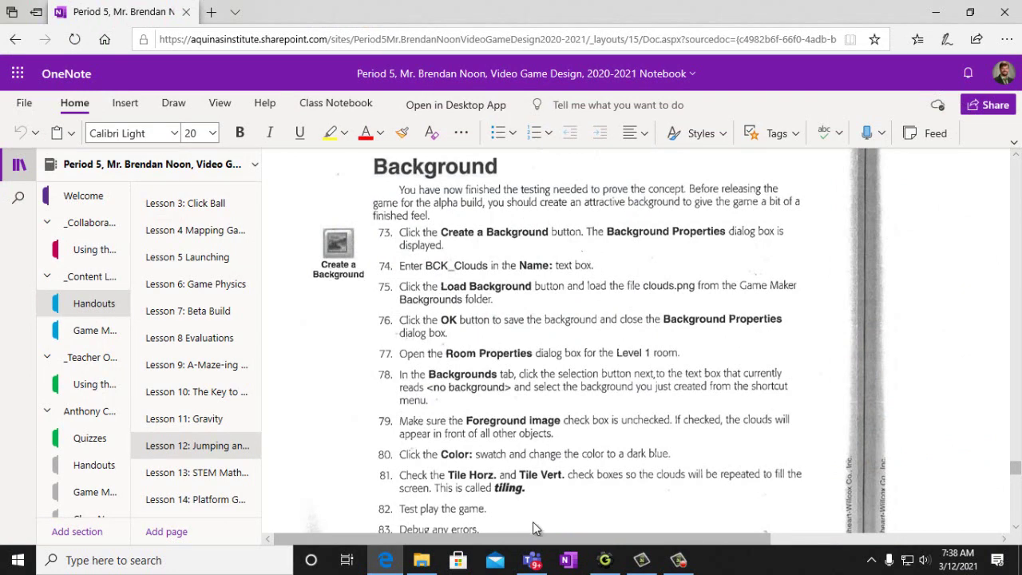
{"action": "left_click", "coordinate": [604, 560]}
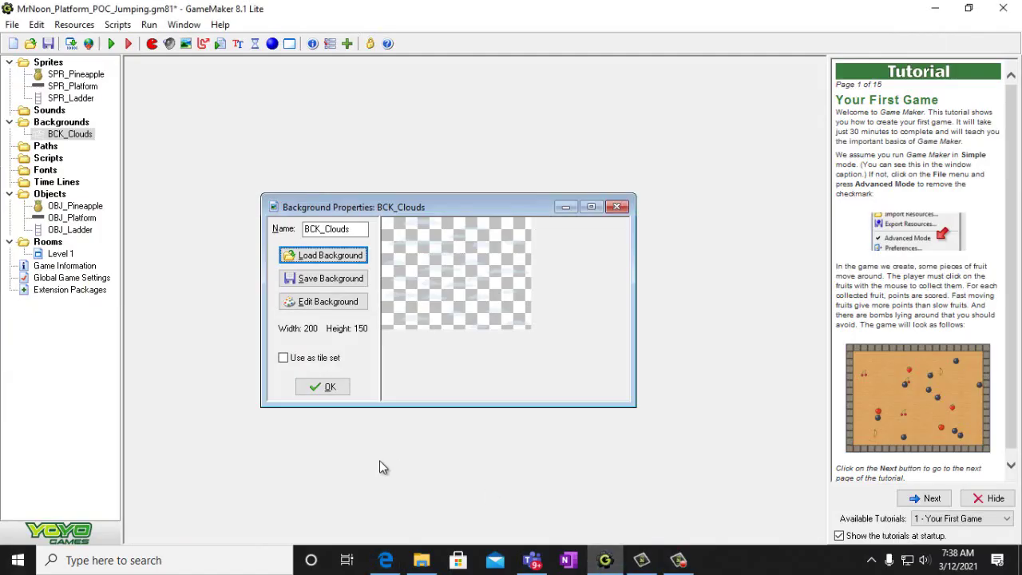
{"action": "left_click", "coordinate": [323, 386]}
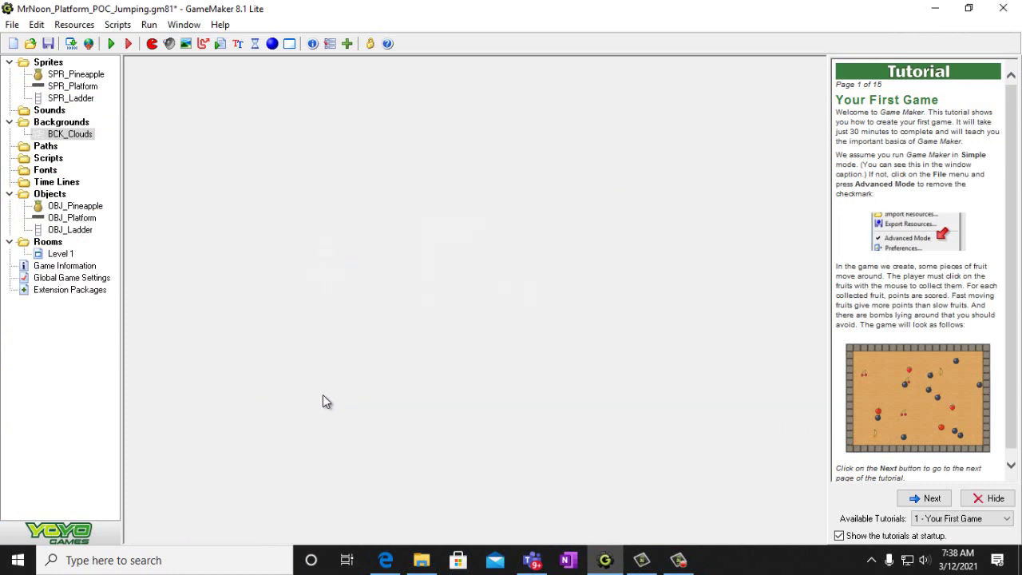
Assign BCK_Clouds as Background 0 of the Level 1 room and save the room's changes
{"action": "double_click", "coordinate": [58, 254]}
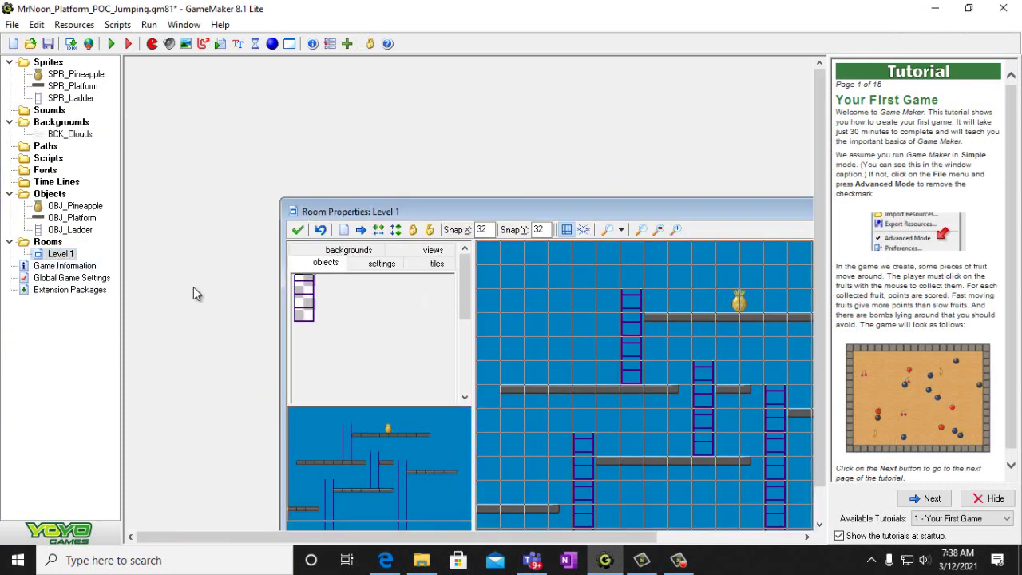
{"action": "left_click", "coordinate": [340, 250]}
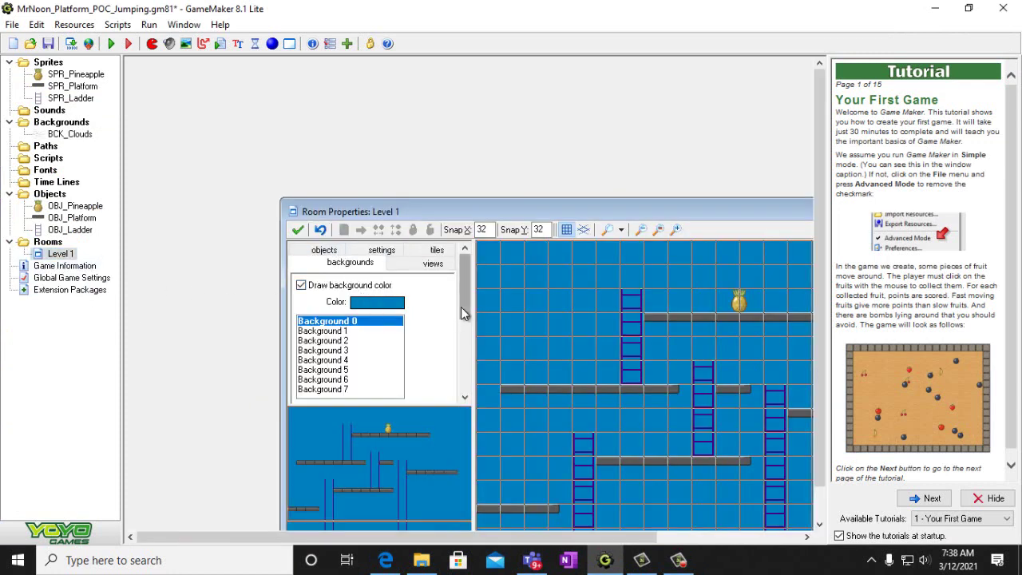
{"action": "left_click_drag", "start_coordinate": [461, 307], "coordinate": [457, 362]}
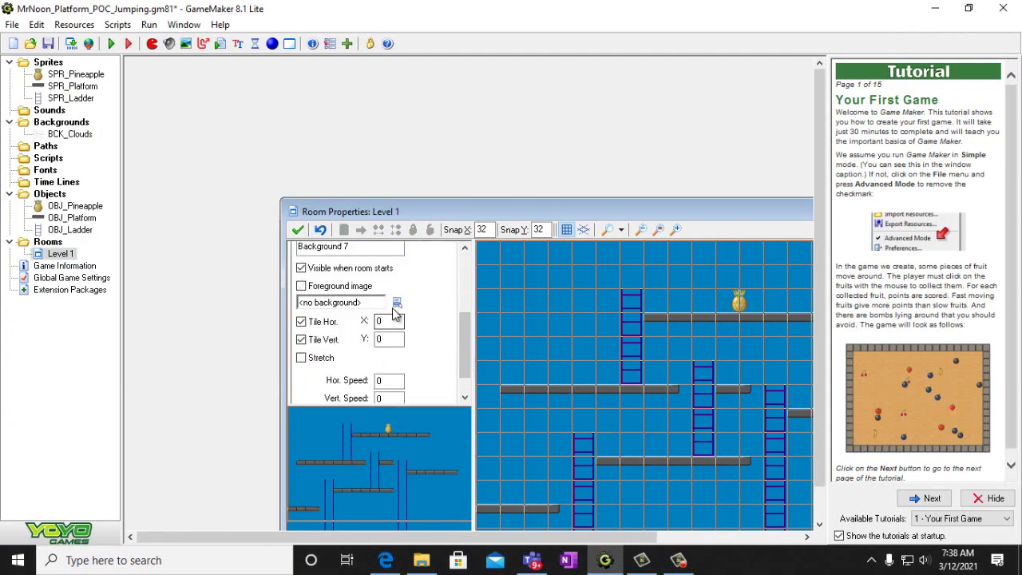
{"action": "left_click", "coordinate": [397, 302]}
{"action": "left_click", "coordinate": [426, 330]}
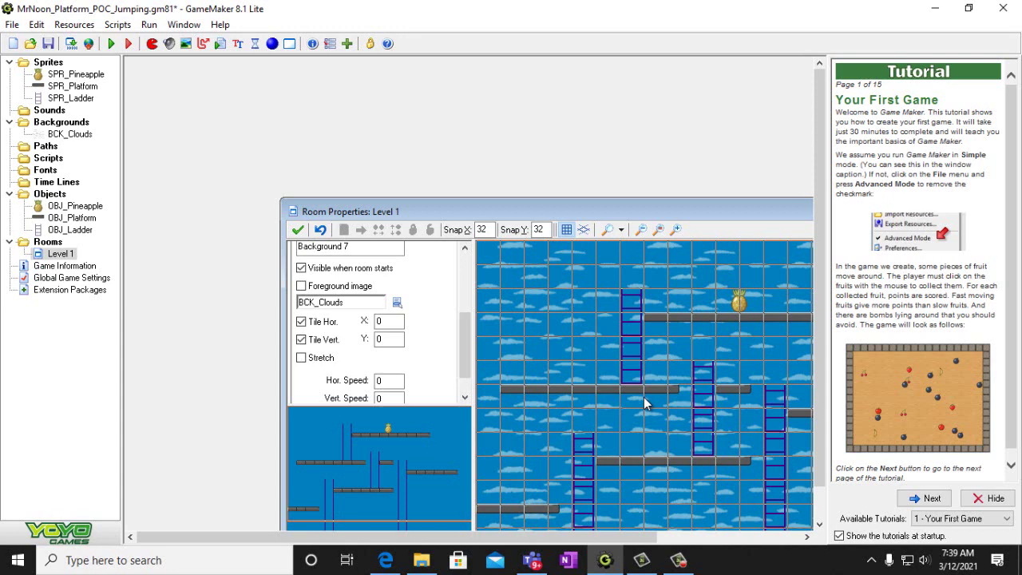
{"action": "left_click", "coordinate": [299, 230]}
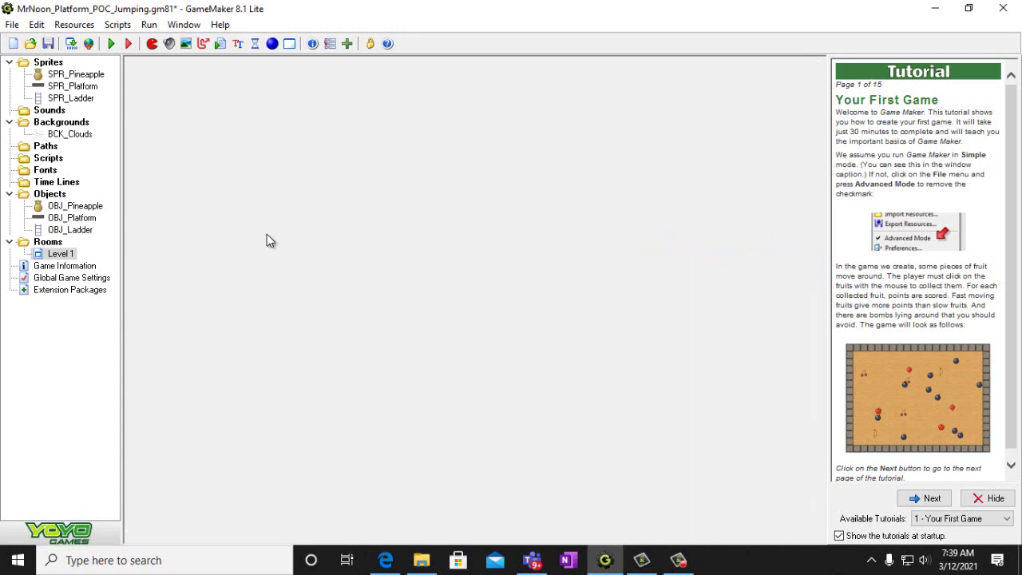
Save the game project and test play it, moving the pineapple left and right before closing the game window
{"action": "left_click", "coordinate": [12, 24]}
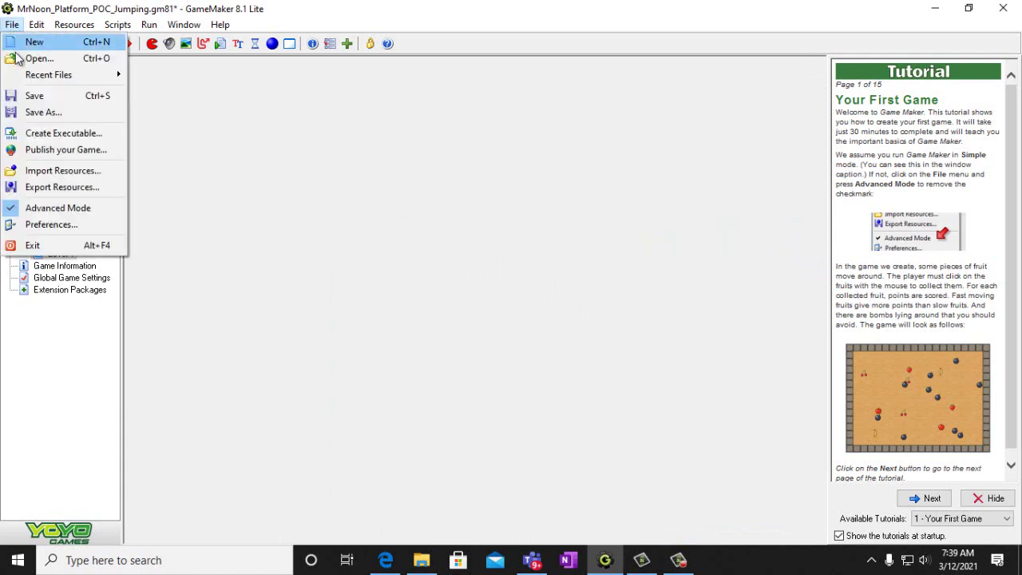
{"action": "left_click", "coordinate": [32, 96]}
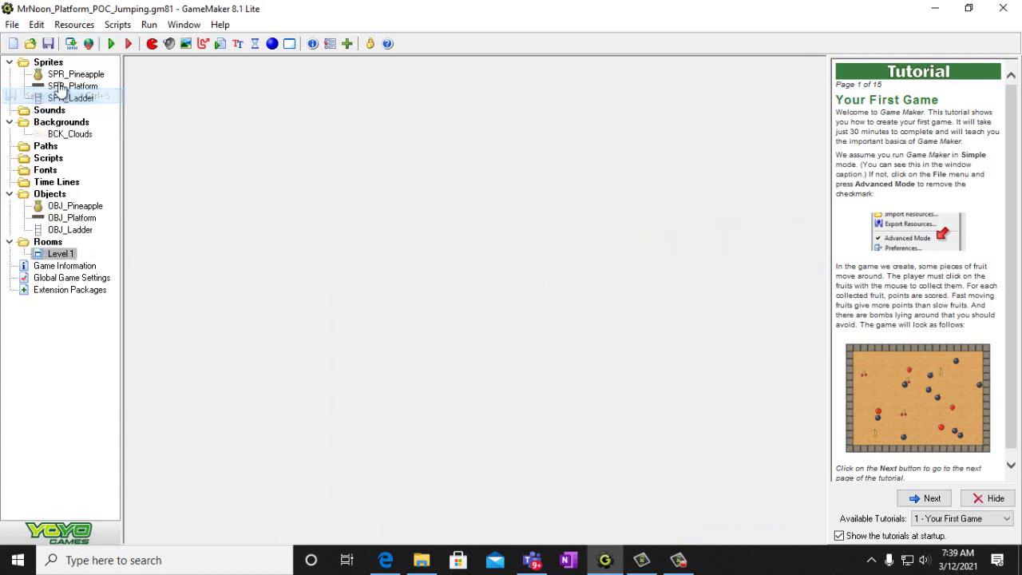
{"action": "left_click", "coordinate": [110, 44]}
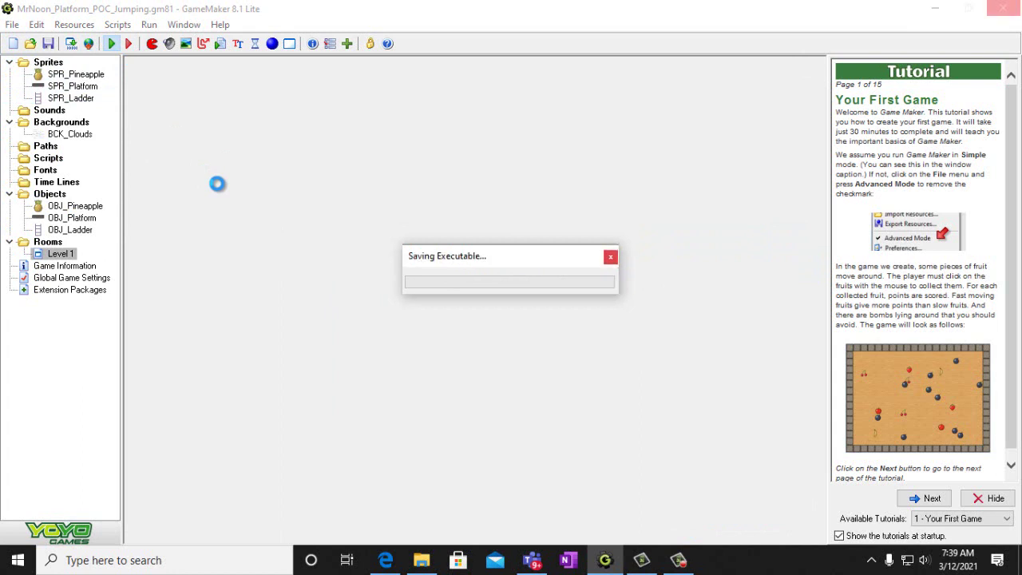
{"action": "key", "text": "alt+Tab"}
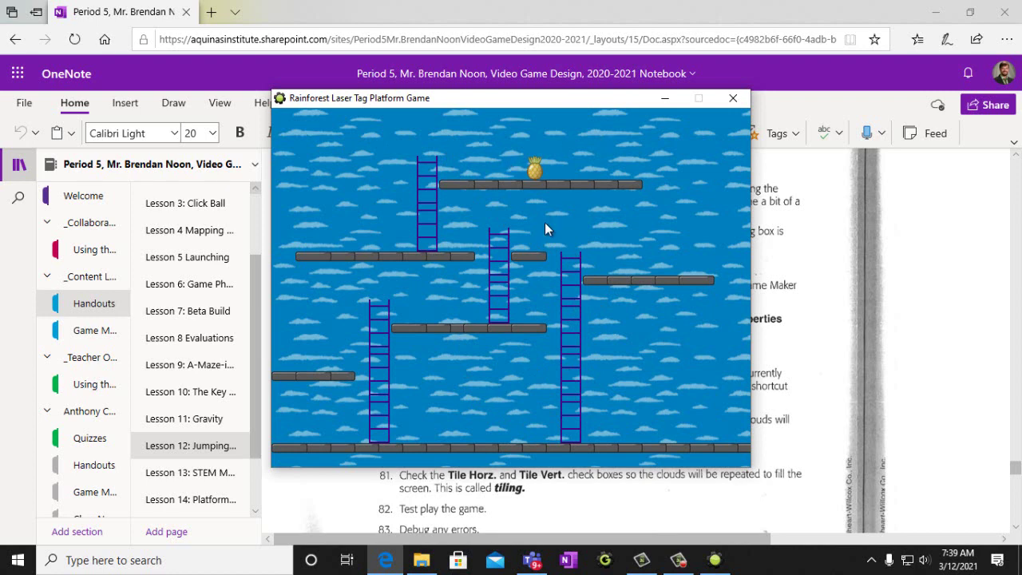
{"action": "key", "text": "Left"}
{"action": "key", "text": "Left"}
{"action": "key", "text": "Right"}
{"action": "left_click", "coordinate": [731, 100]}
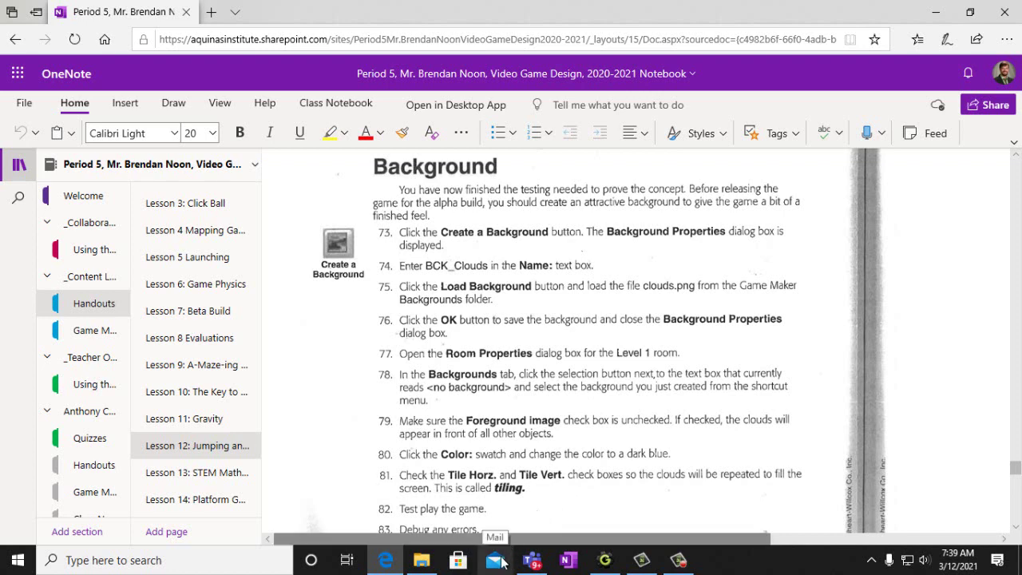
Minimize the handout browser, Teams and other open windows to switch to Camtasia Studio
{"action": "left_click", "coordinate": [936, 12]}
{"action": "left_click", "coordinate": [936, 12]}
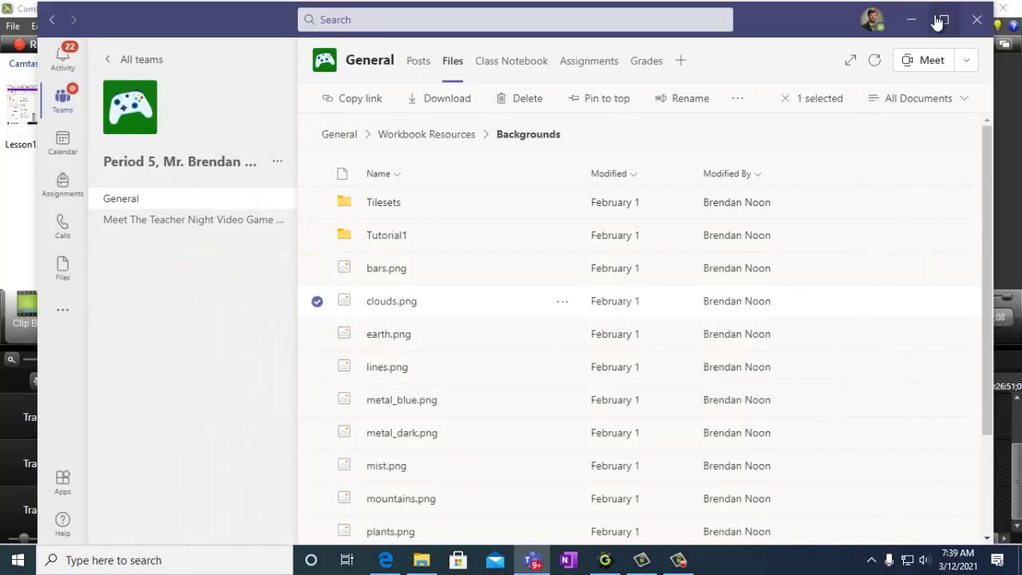
{"action": "left_click", "coordinate": [933, 16]}
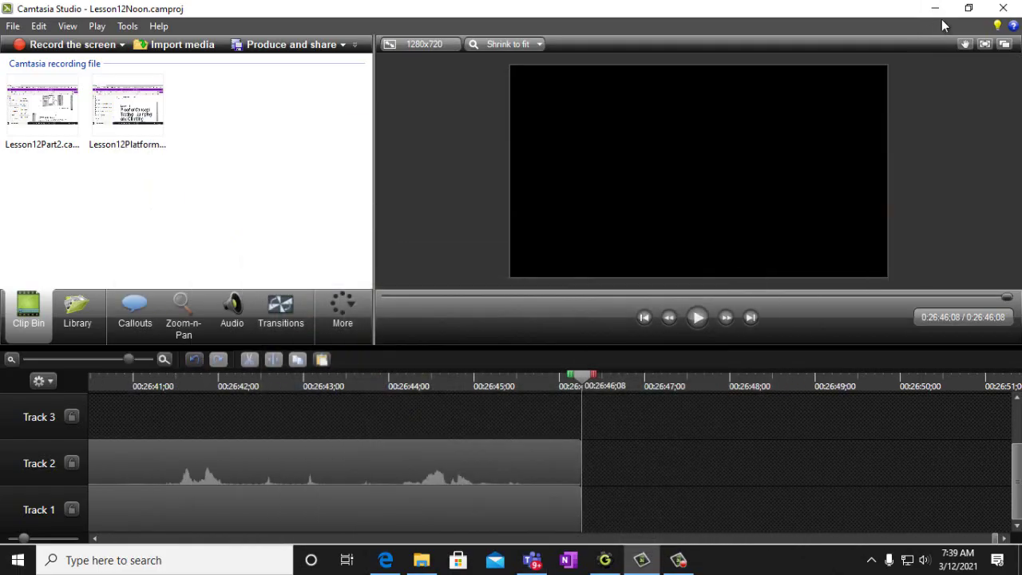
Minimize Camtasia Studio, open Google Chrome, search for "mario game background" and open the Shutterstock image result with green hills above brick ground
{"action": "left_click", "coordinate": [935, 9]}
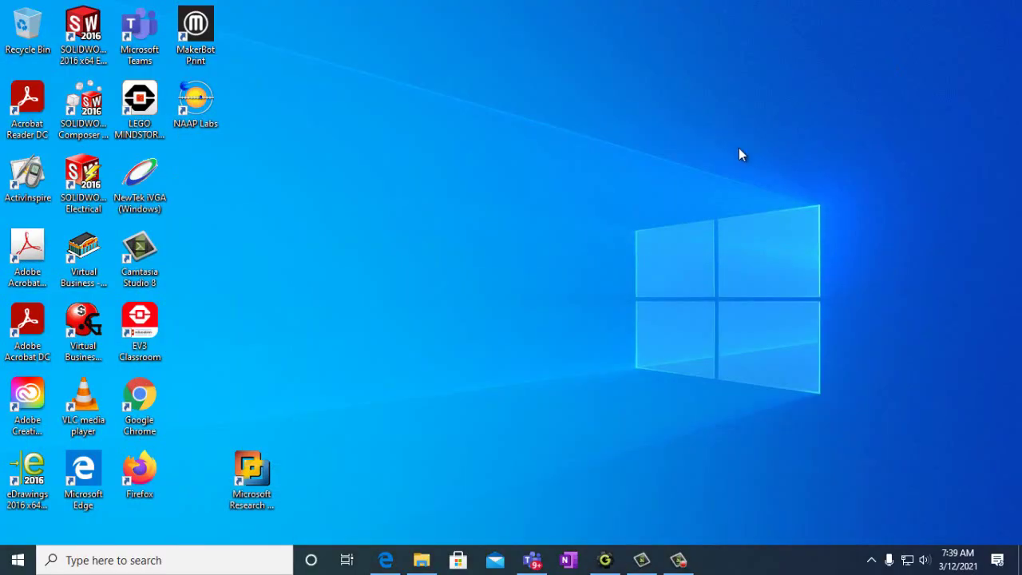
{"action": "double_click", "coordinate": [149, 405]}
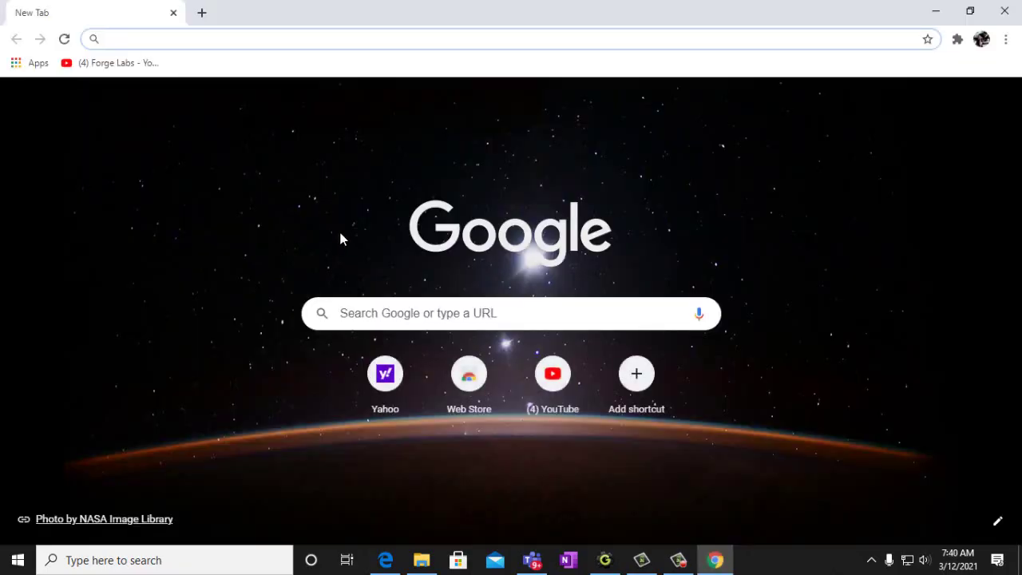
{"action": "left_click", "coordinate": [371, 314]}
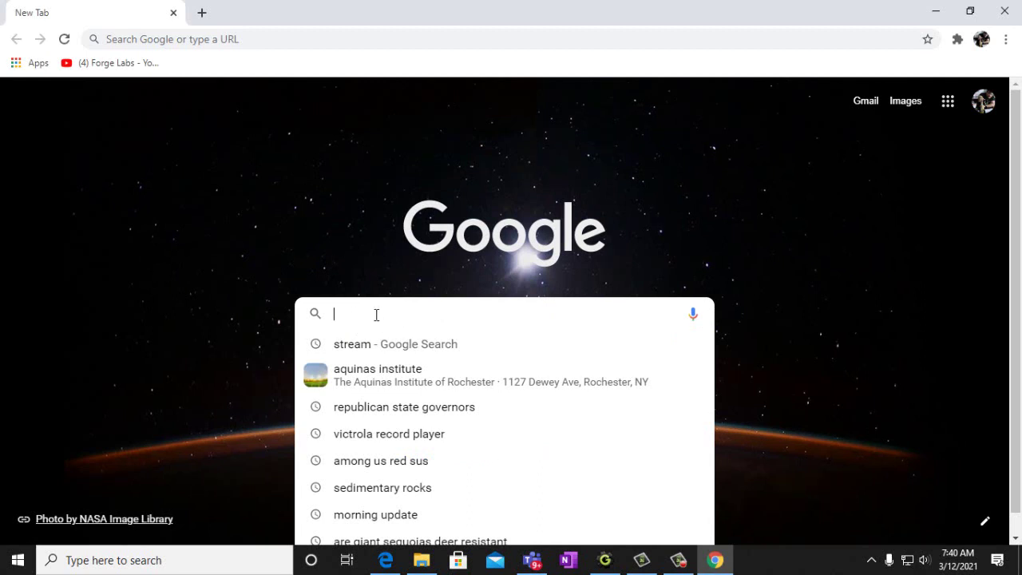
{"action": "type", "text": "mario"}
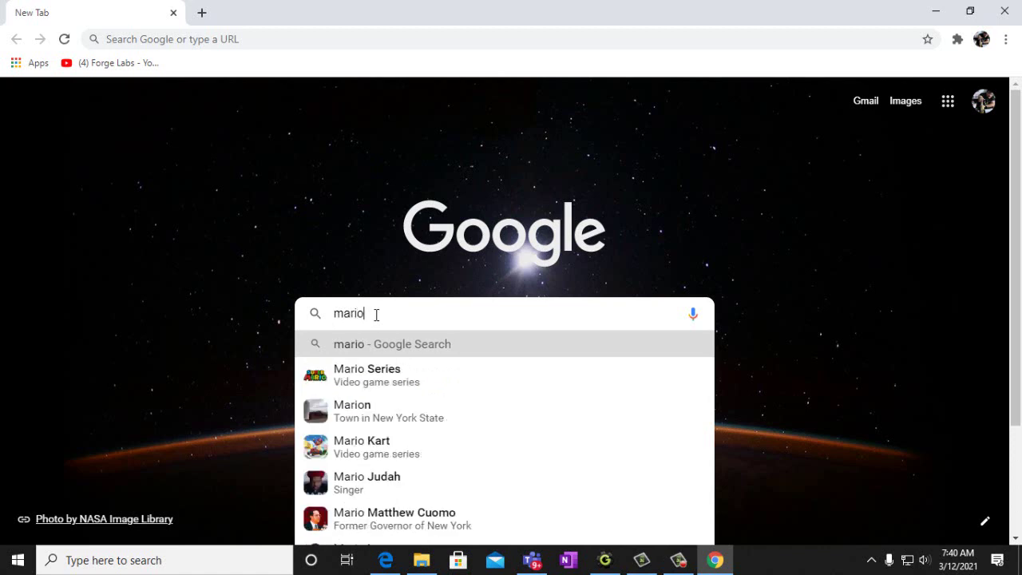
{"action": "type", "text": "game b"}
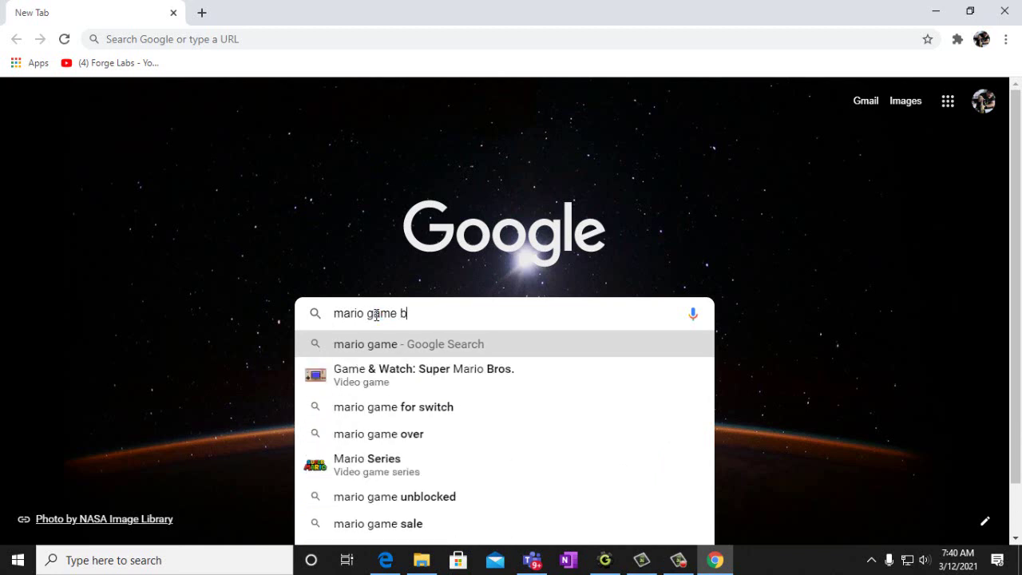
{"action": "type", "text": "ackgr"}
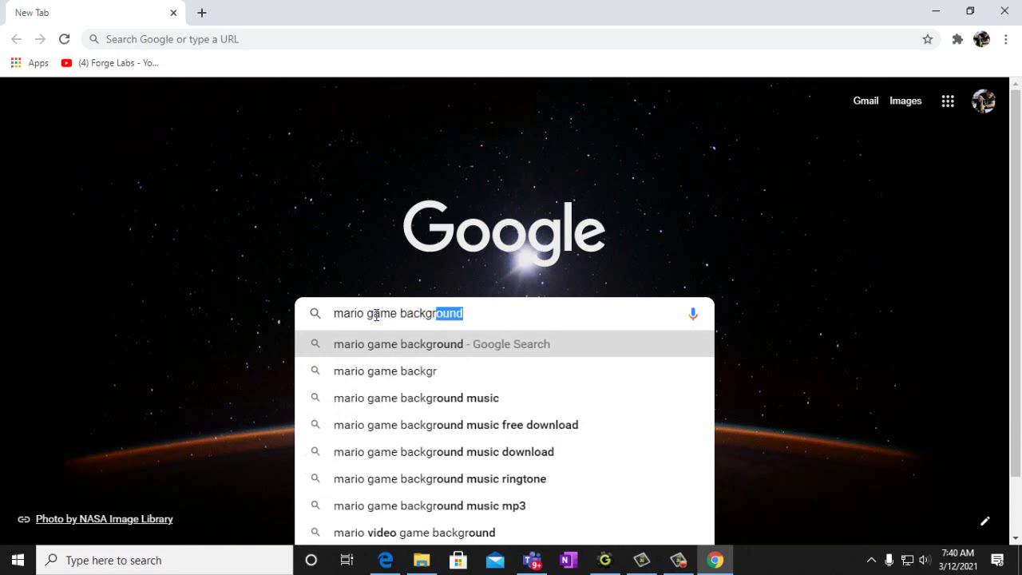
{"action": "type", "text": "ound"}
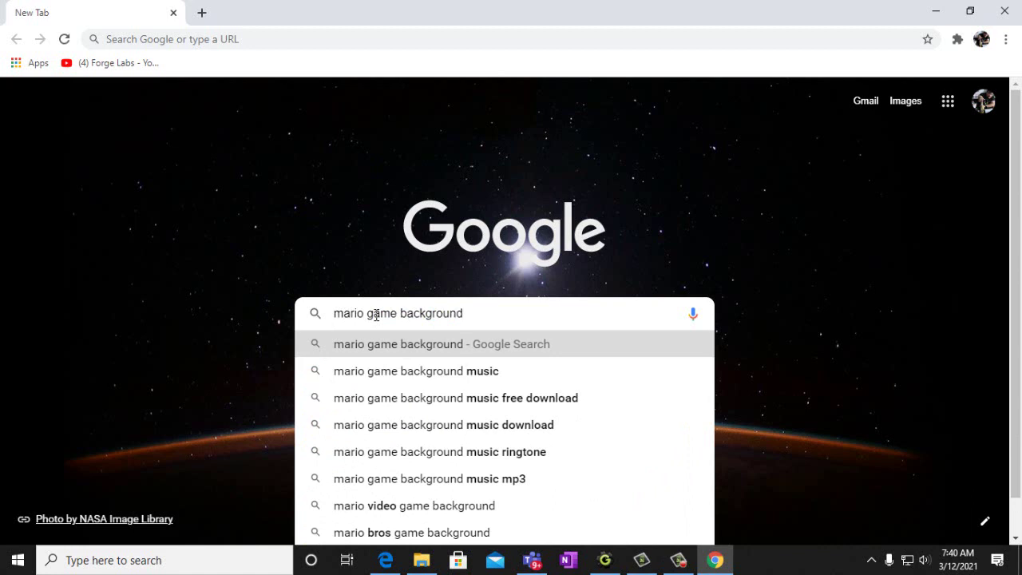
{"action": "key", "text": "Return"}
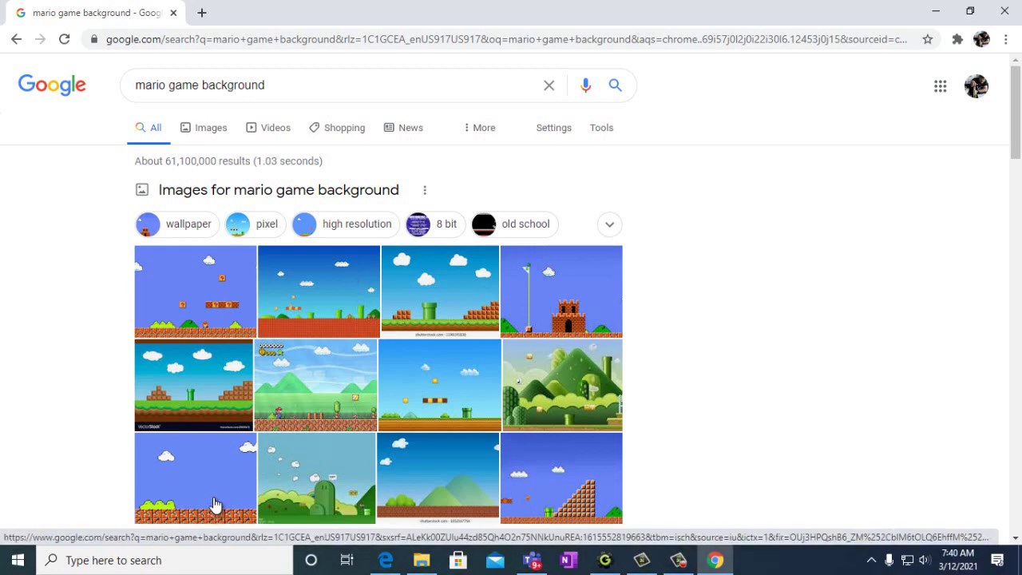
{"action": "scroll", "coordinate": [214, 503], "scroll_direction": "down", "scroll_amount": 1}
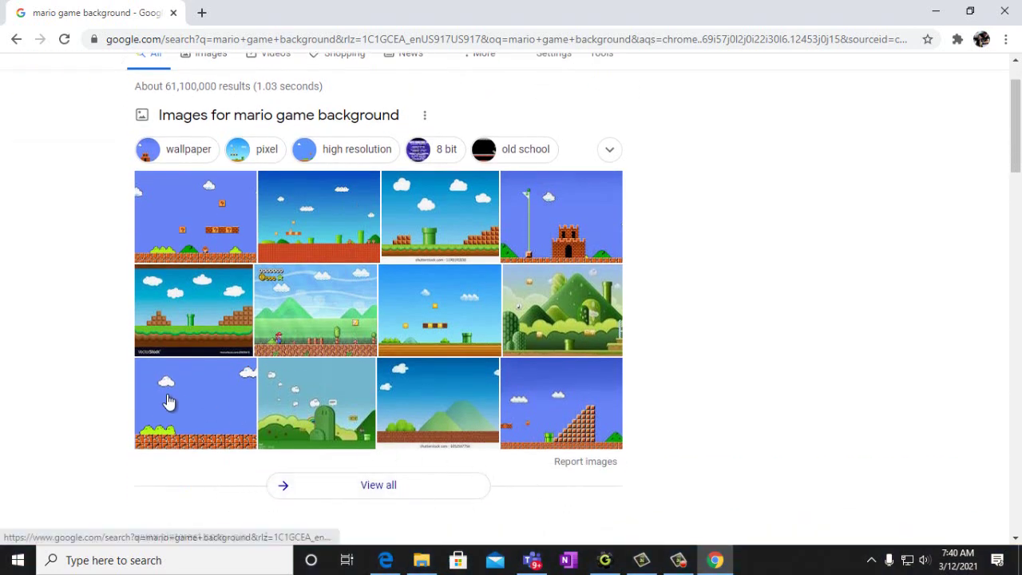
{"action": "left_click", "coordinate": [438, 416]}
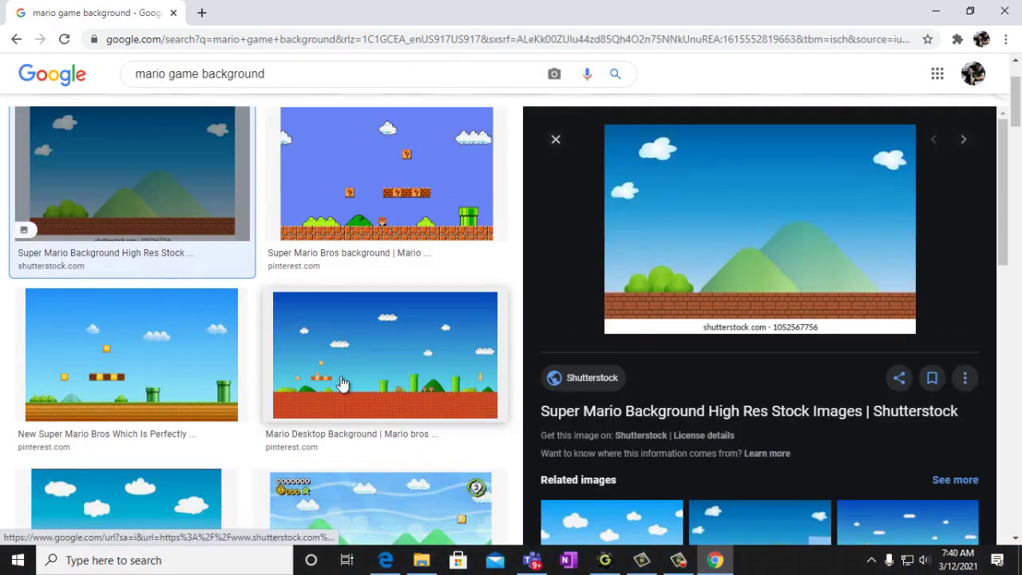
{"action": "right_click", "coordinate": [713, 251]}
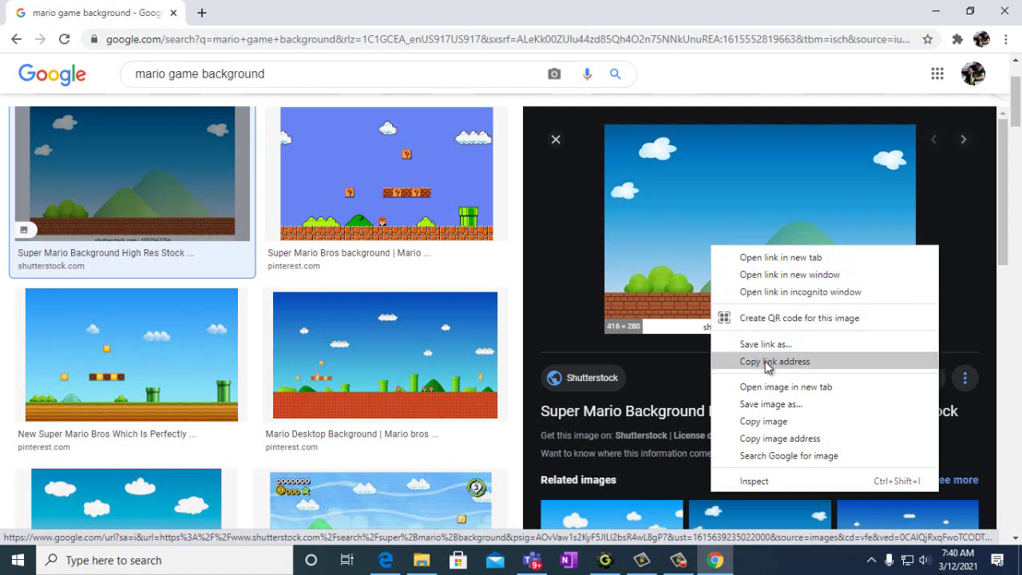
{"action": "left_click", "coordinate": [772, 404]}
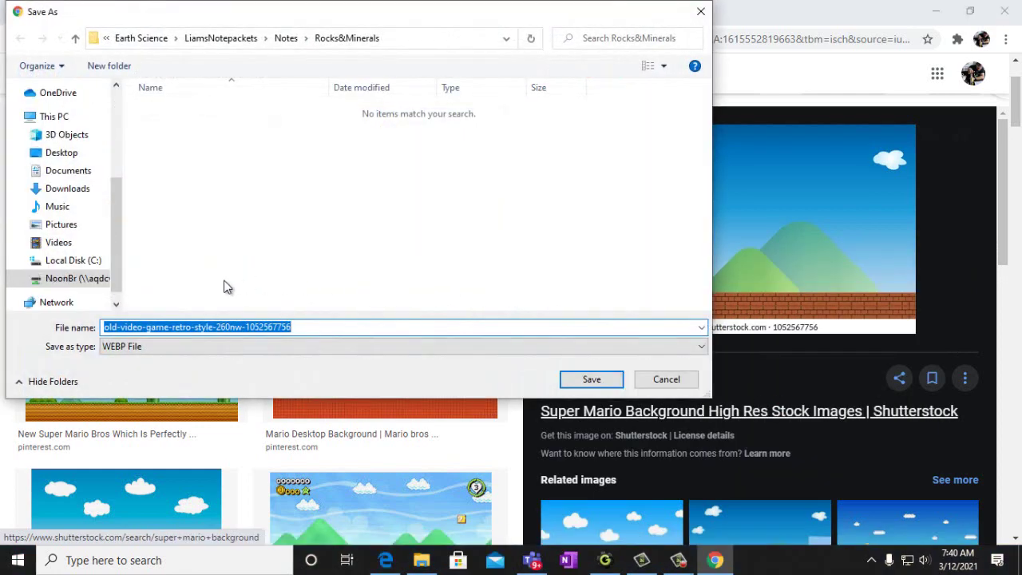
{"action": "left_click", "coordinate": [66, 171]}
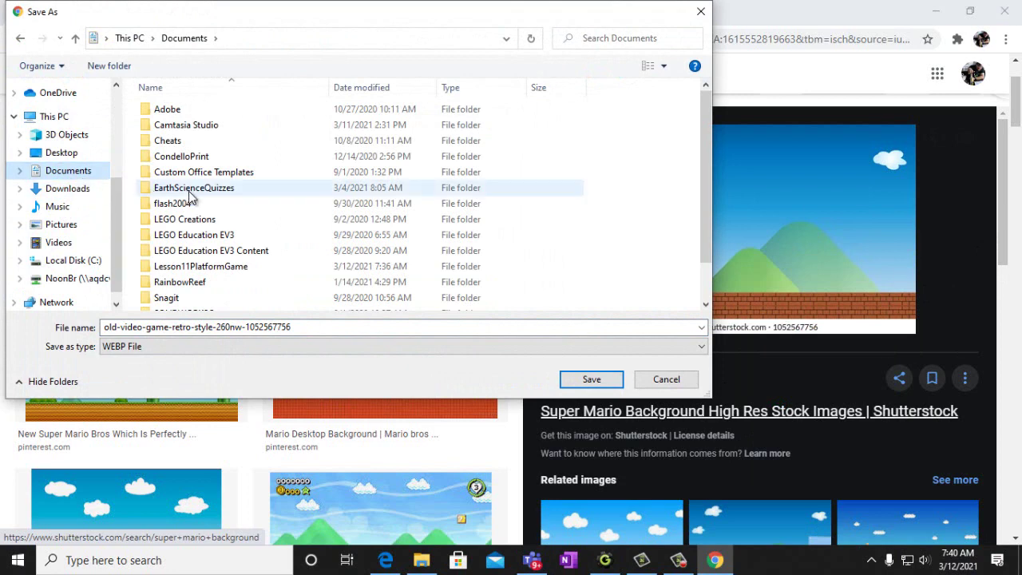
{"action": "double_click", "coordinate": [202, 266]}
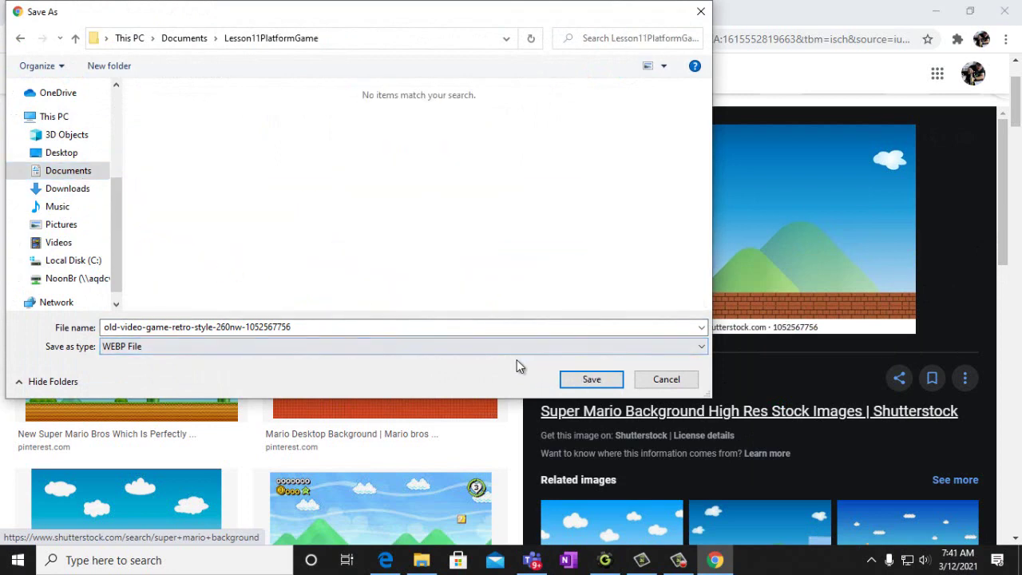
{"action": "left_click", "coordinate": [666, 379]}
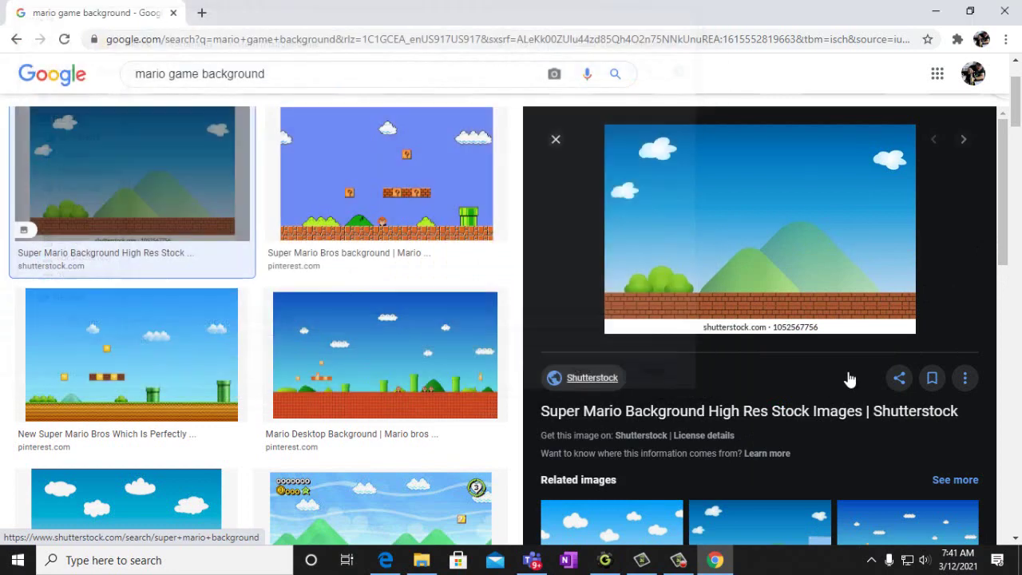
Open the previewed image's Shutterstock page, choose the green-hills background with the flagpole and enlarge it
{"action": "left_click", "coordinate": [788, 276]}
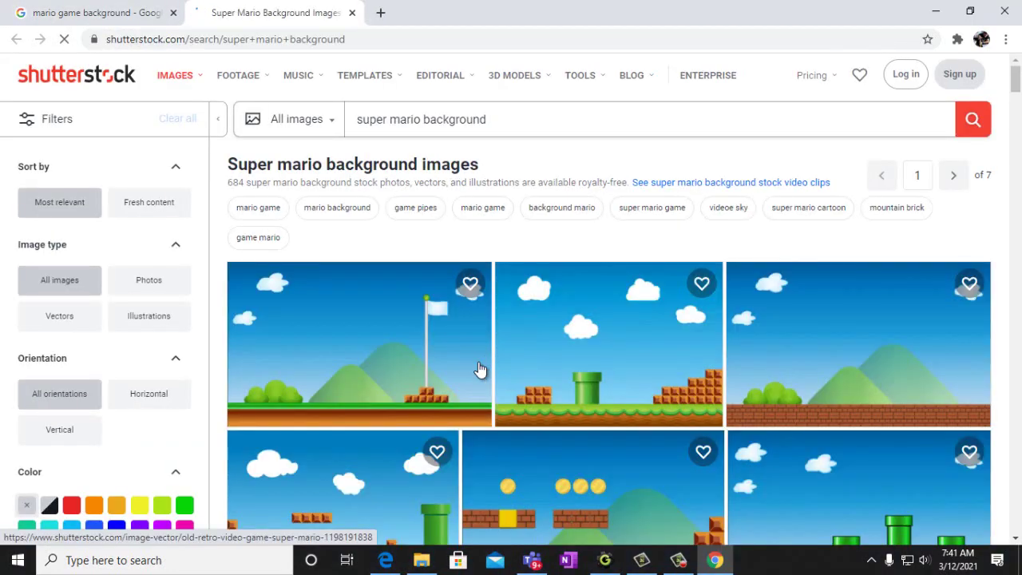
{"action": "right_click", "coordinate": [363, 360]}
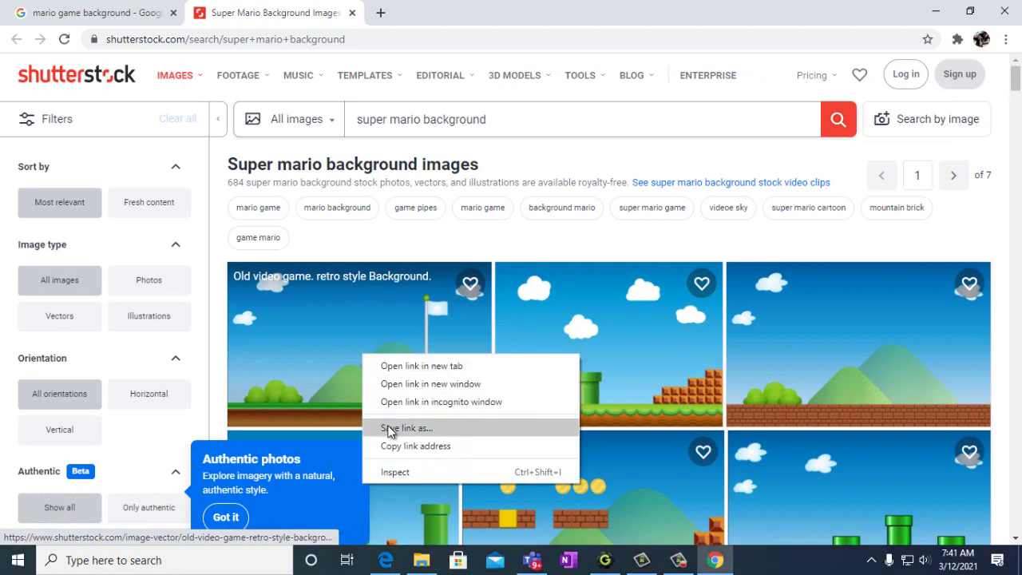
{"action": "left_click", "coordinate": [331, 347]}
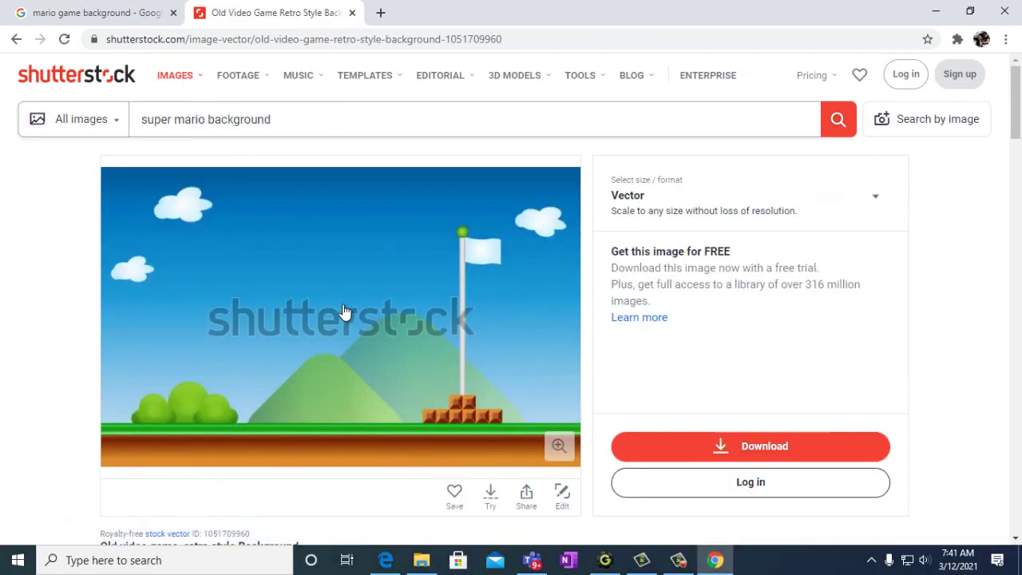
{"action": "left_click", "coordinate": [345, 313]}
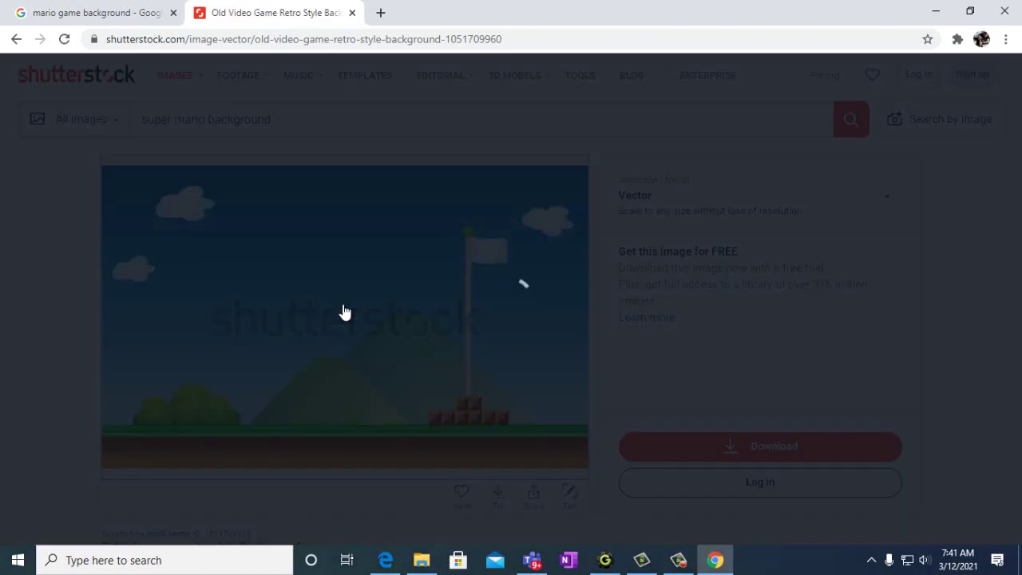
Save the enlarged flagpole image as a JPEG named marioBackground in the Lesson11PlatformGame folder under Documents
{"action": "right_click", "coordinate": [477, 295]}
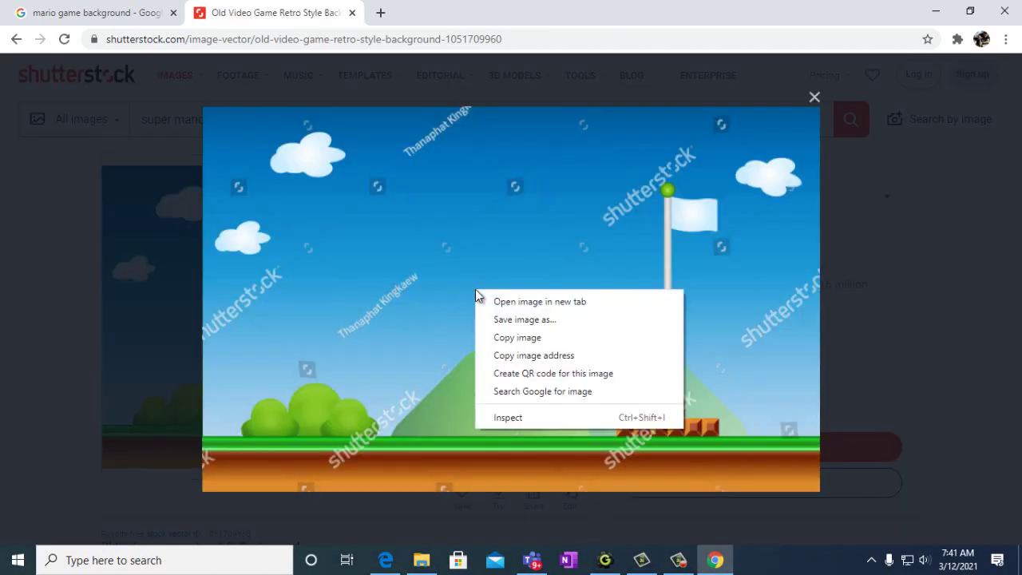
{"action": "left_click", "coordinate": [500, 321]}
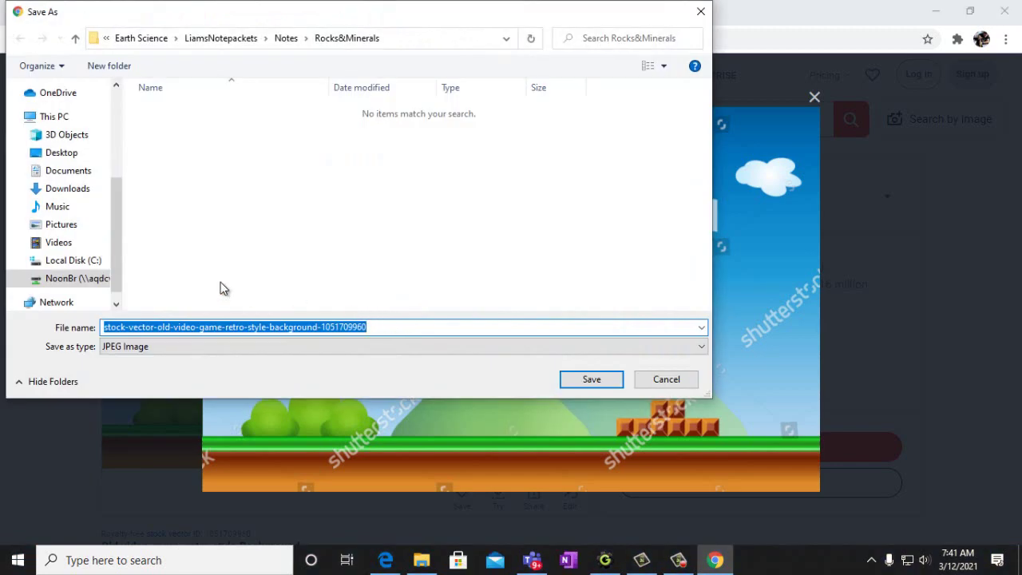
{"action": "left_click", "coordinate": [67, 176]}
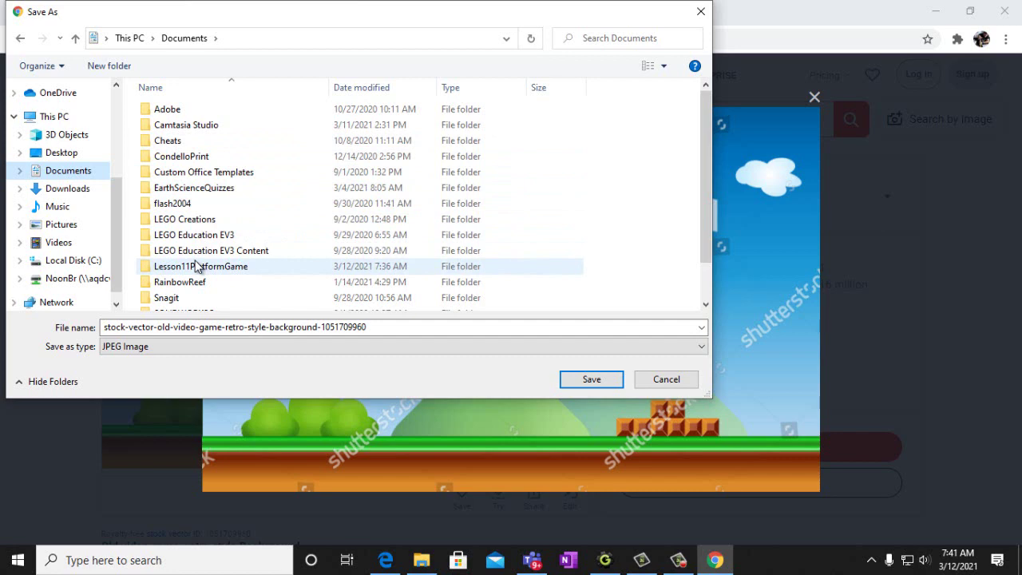
{"action": "scroll", "coordinate": [197, 266], "scroll_direction": "down", "scroll_amount": 1}
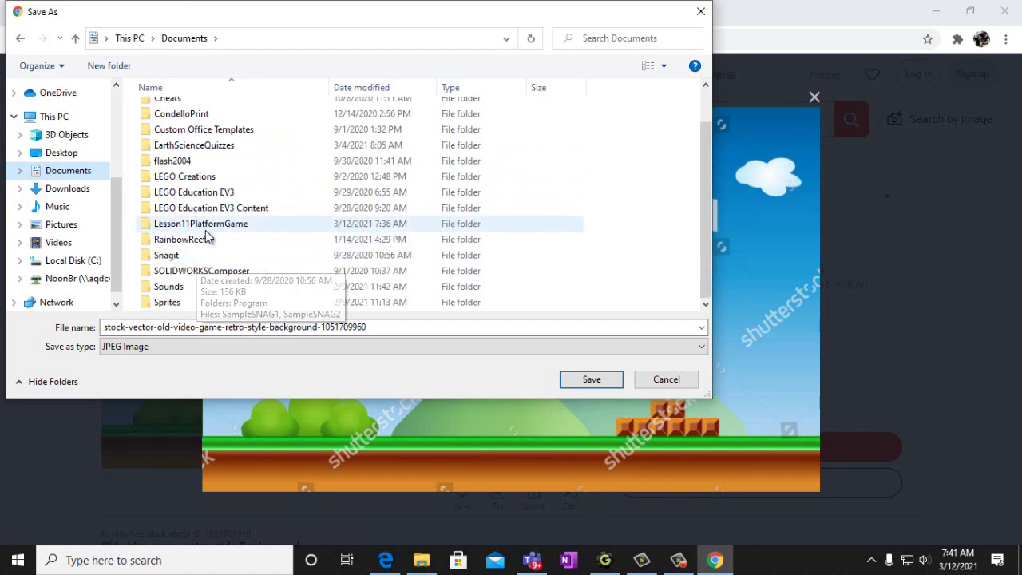
{"action": "double_click", "coordinate": [205, 227]}
{"action": "left_click", "coordinate": [384, 326]}
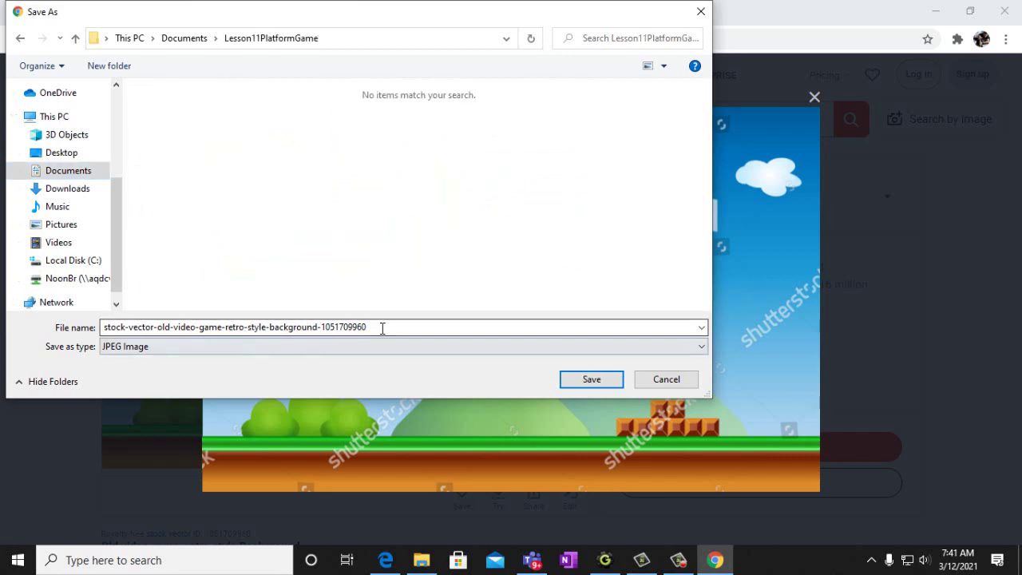
{"action": "double_click", "coordinate": [384, 326]}
{"action": "type", "text": "marioBackground"}
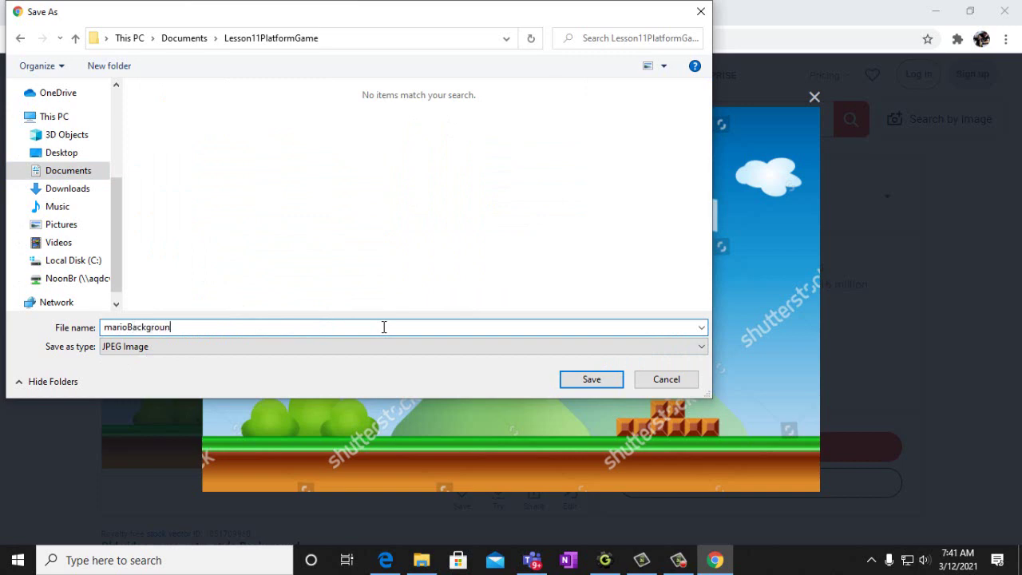
{"action": "left_click", "coordinate": [591, 380]}
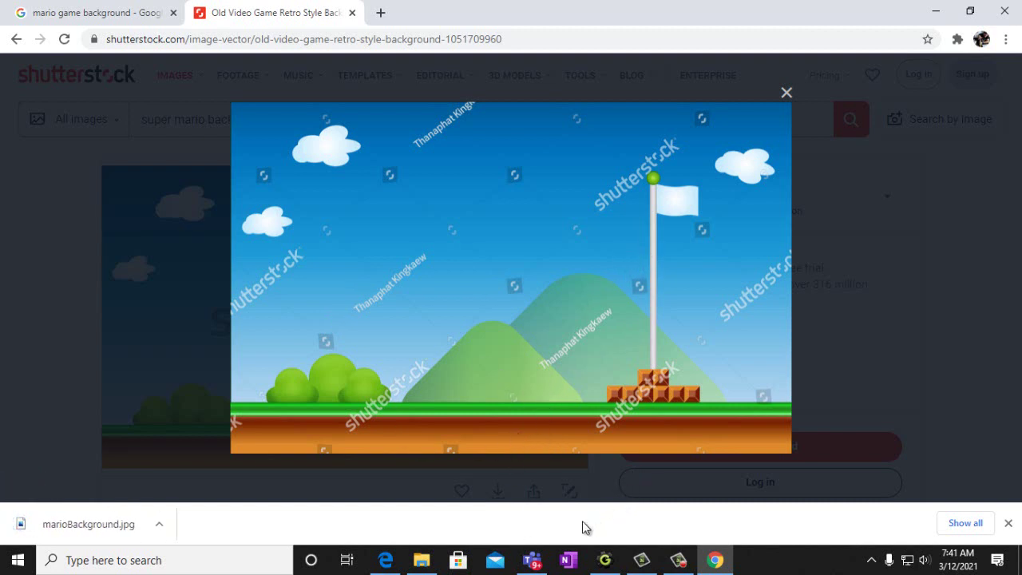
Switch to GameMaker, create a new background resource and load the marioBackground image into it
{"action": "left_click", "coordinate": [607, 558]}
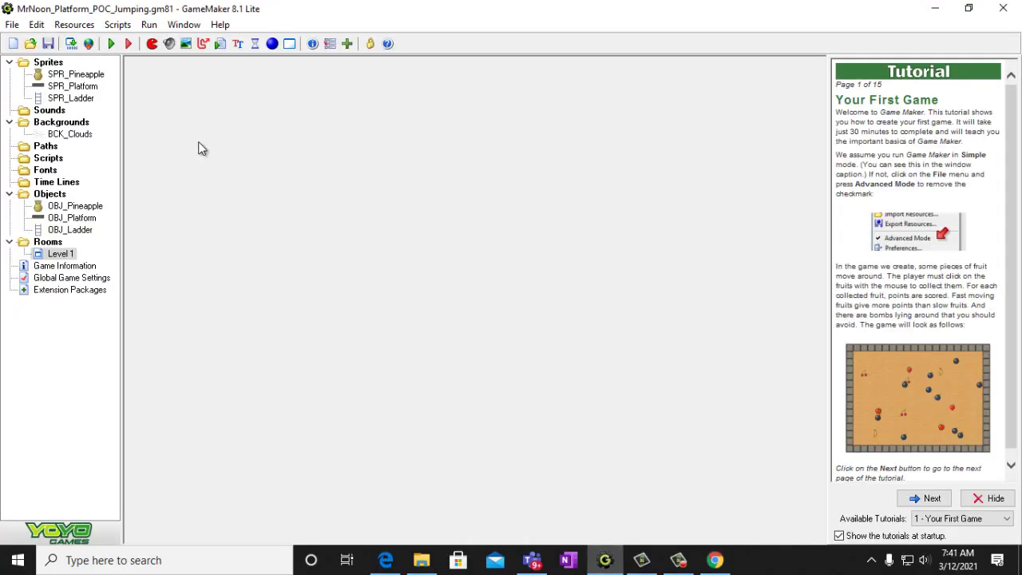
{"action": "left_click", "coordinate": [186, 43]}
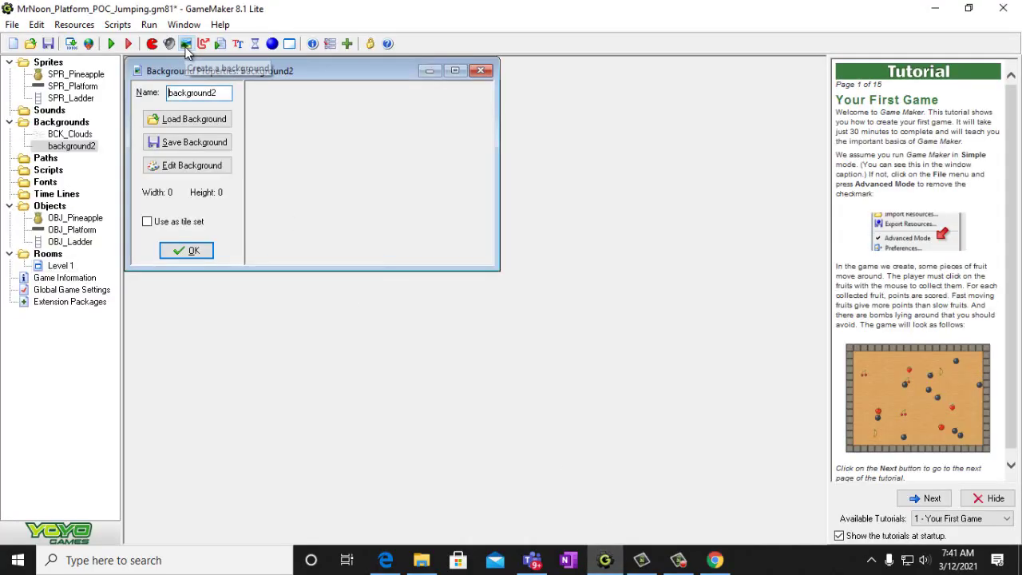
{"action": "left_click", "coordinate": [204, 119]}
{"action": "left_click", "coordinate": [442, 224]}
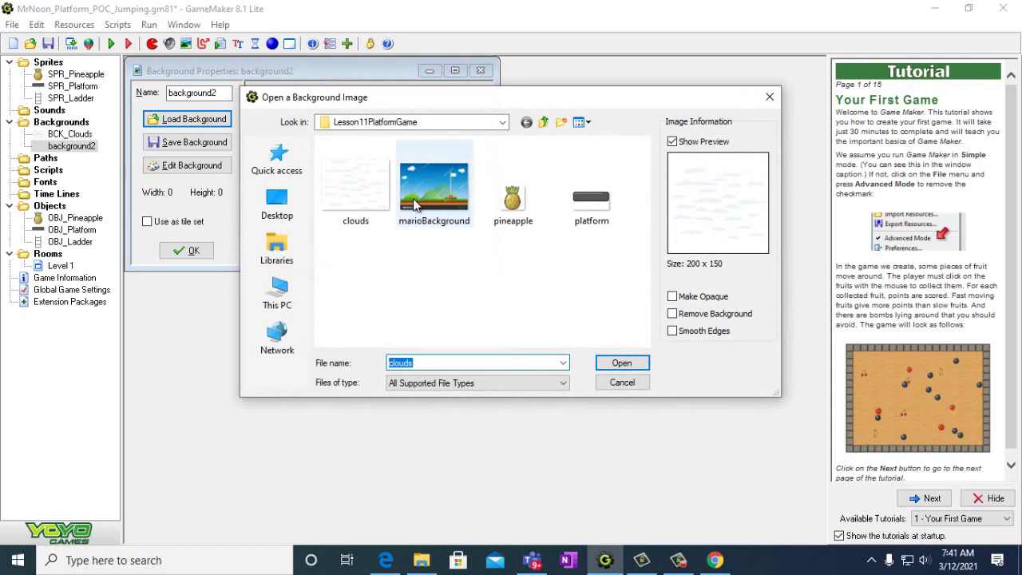
{"action": "left_click", "coordinate": [622, 365]}
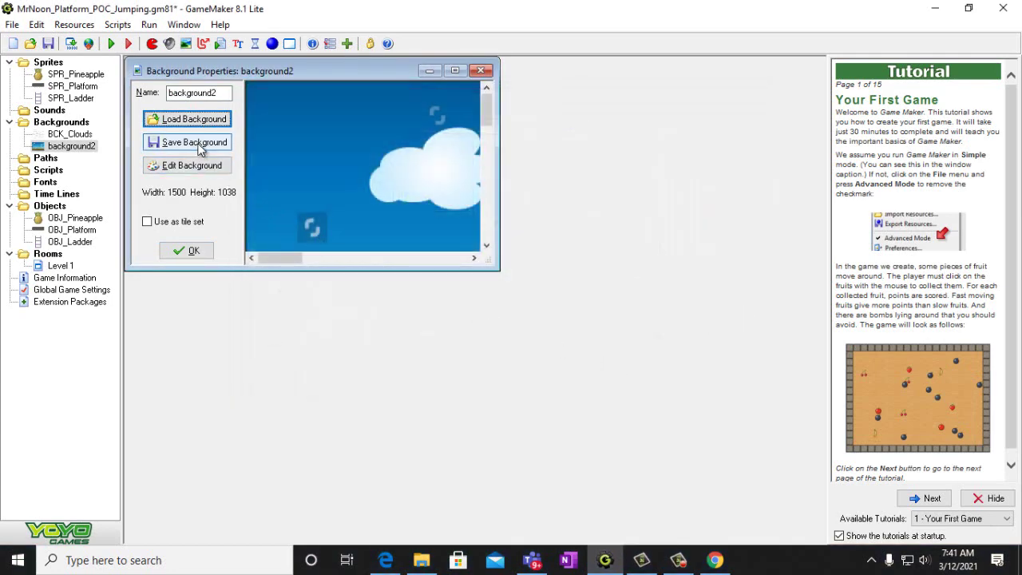
Rename the new background resource BCK_Mario and accept its properties
{"action": "left_click", "coordinate": [223, 93]}
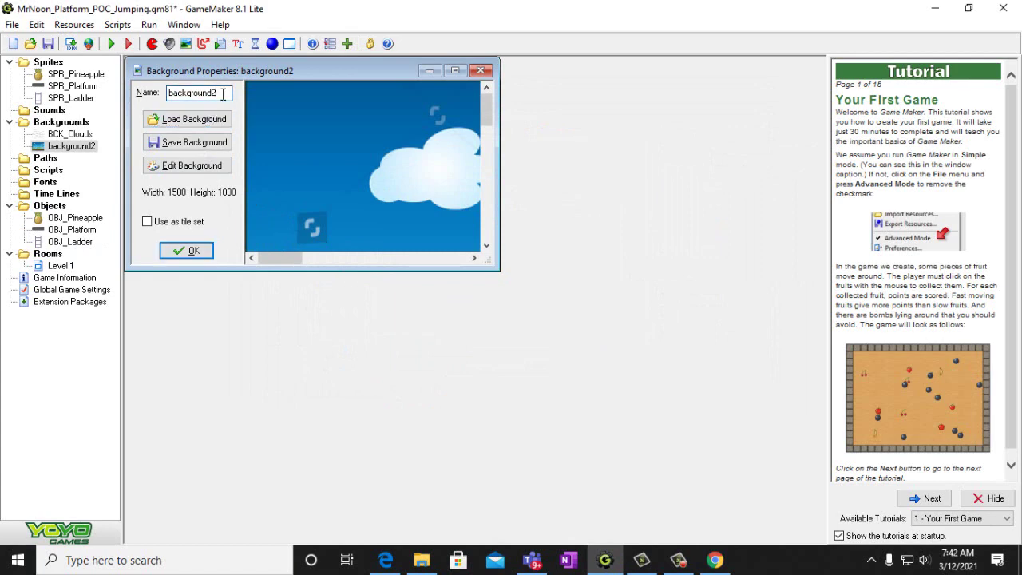
{"action": "key", "text": "BackSpace"}
{"action": "key", "text": "BackSpace"}
{"action": "key", "text": "BackSpace"}
{"action": "key", "text": "BackSpace"}
{"action": "key", "text": "BackSpace"}
{"action": "key", "text": "BackSpace"}
{"action": "key", "text": "BackSpace"}
{"action": "key", "text": "BackSpace"}
{"action": "key", "text": "BackSpace"}
{"action": "key", "text": "BackSpace"}
{"action": "key", "text": "BackSpace"}
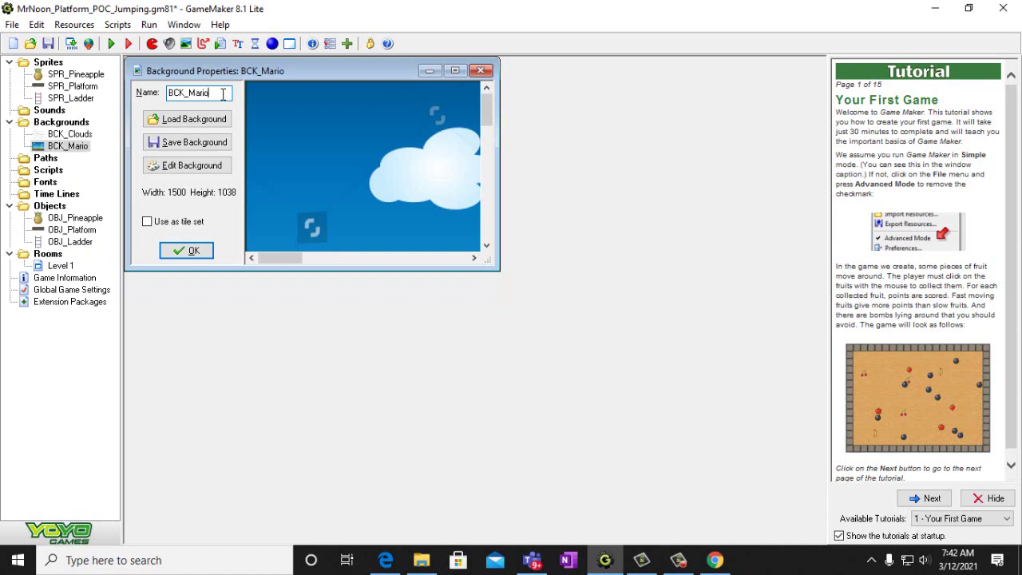
{"action": "left_click", "coordinate": [191, 252]}
Set Level 1's Background 0 to BCK_Mario, accept the room properties and save the game
{"action": "double_click", "coordinate": [61, 266]}
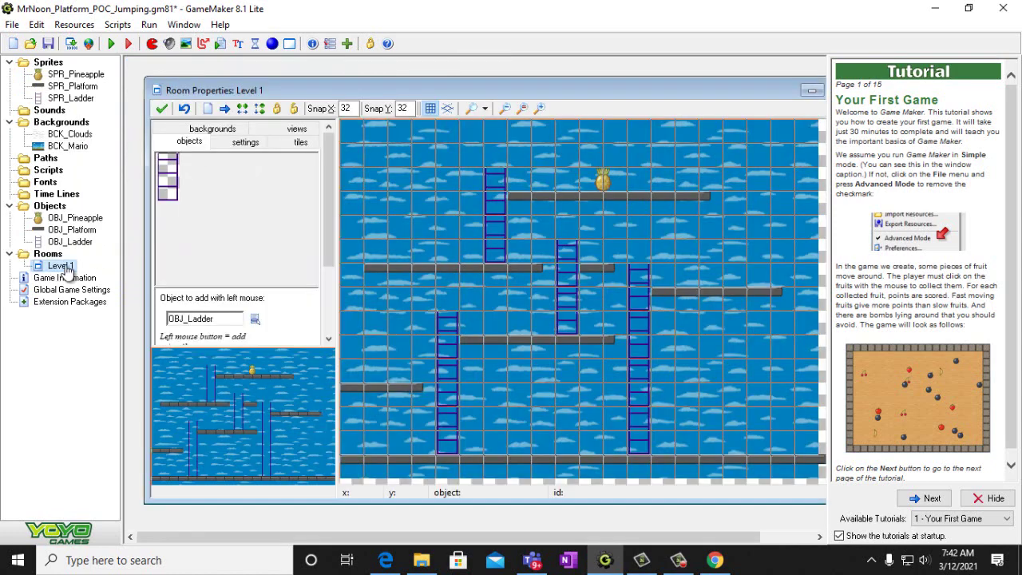
{"action": "left_click", "coordinate": [213, 128]}
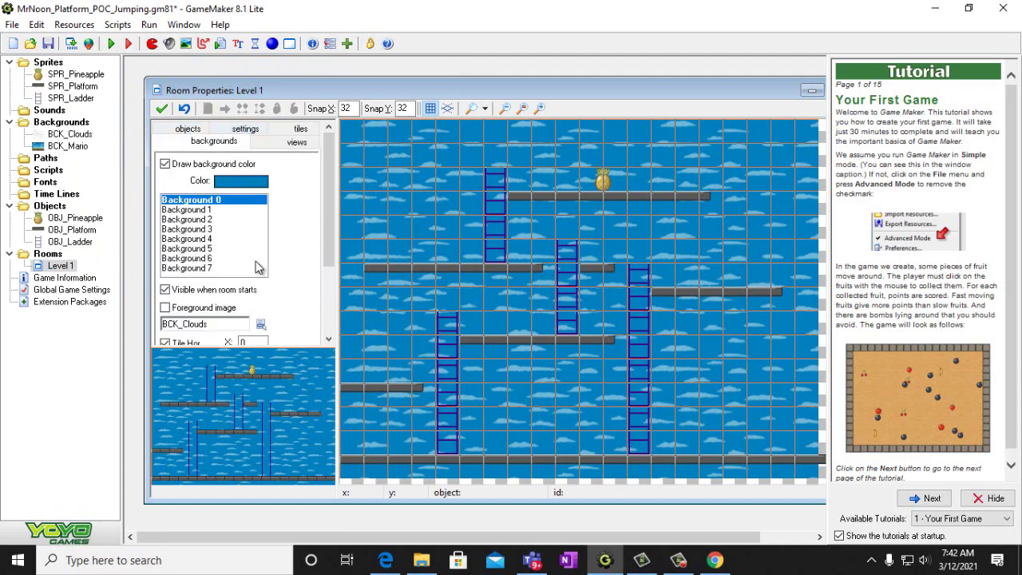
{"action": "left_click", "coordinate": [260, 323]}
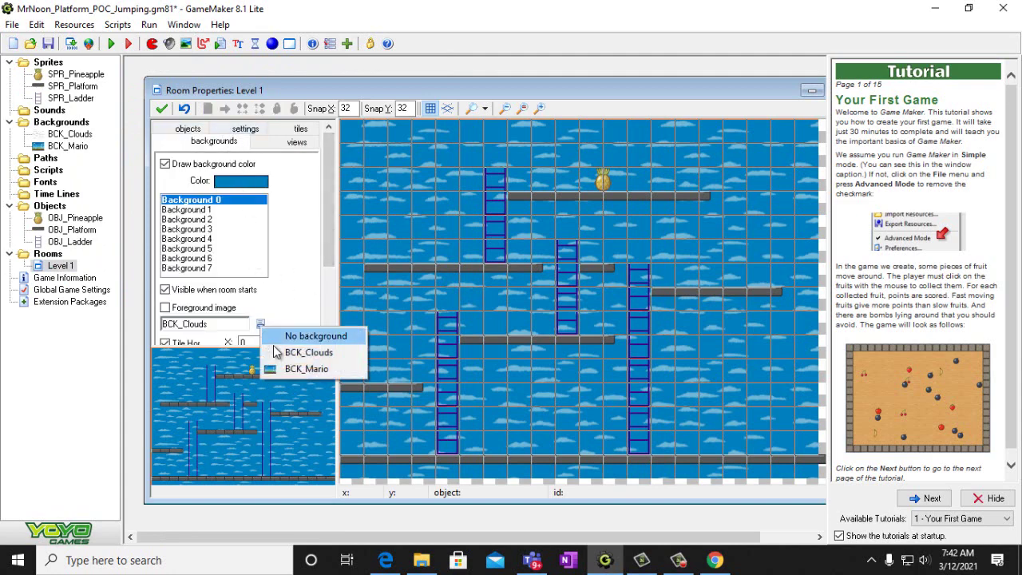
{"action": "left_click", "coordinate": [292, 371]}
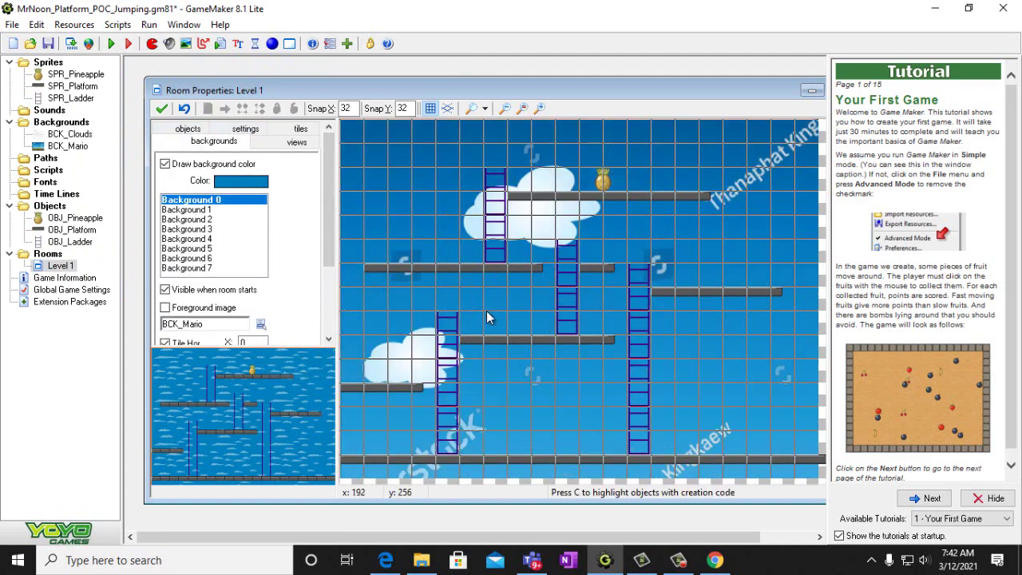
{"action": "left_click", "coordinate": [162, 109]}
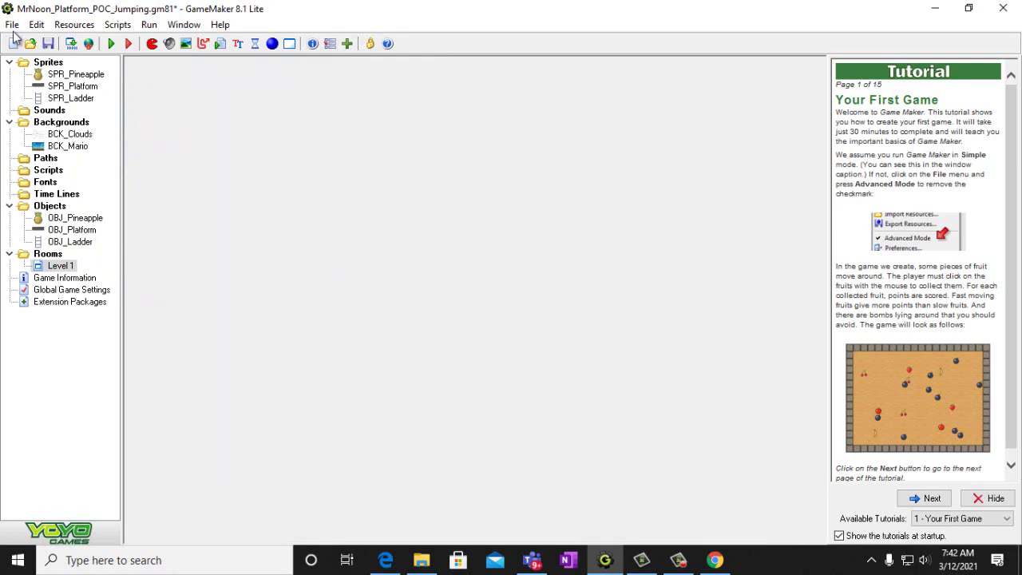
{"action": "left_click", "coordinate": [11, 25]}
{"action": "left_click", "coordinate": [26, 96]}
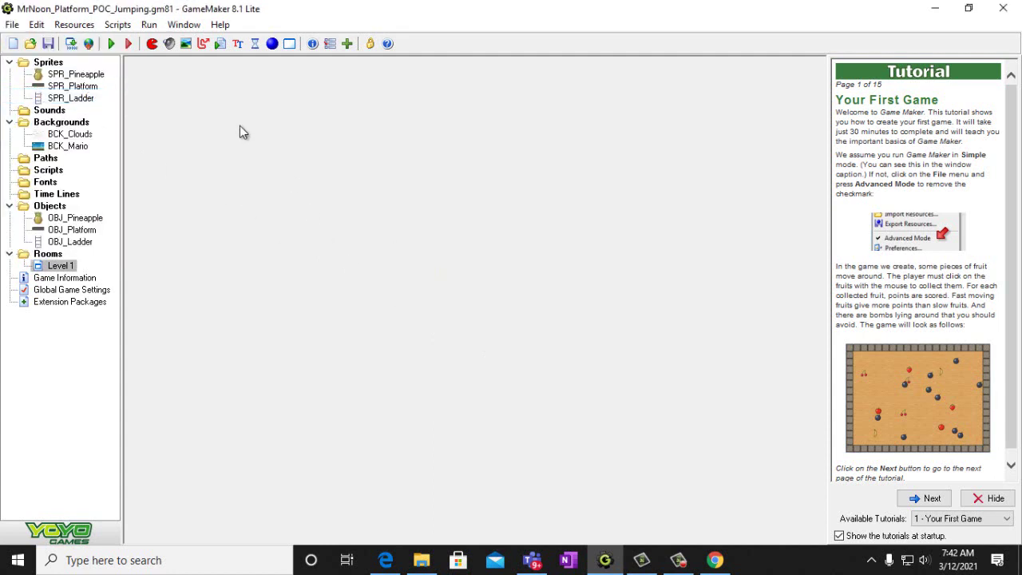
Run the game, test the pineapple's walking, jumping and ladder climbing against the Mario background, and close the game
{"action": "left_click", "coordinate": [112, 44]}
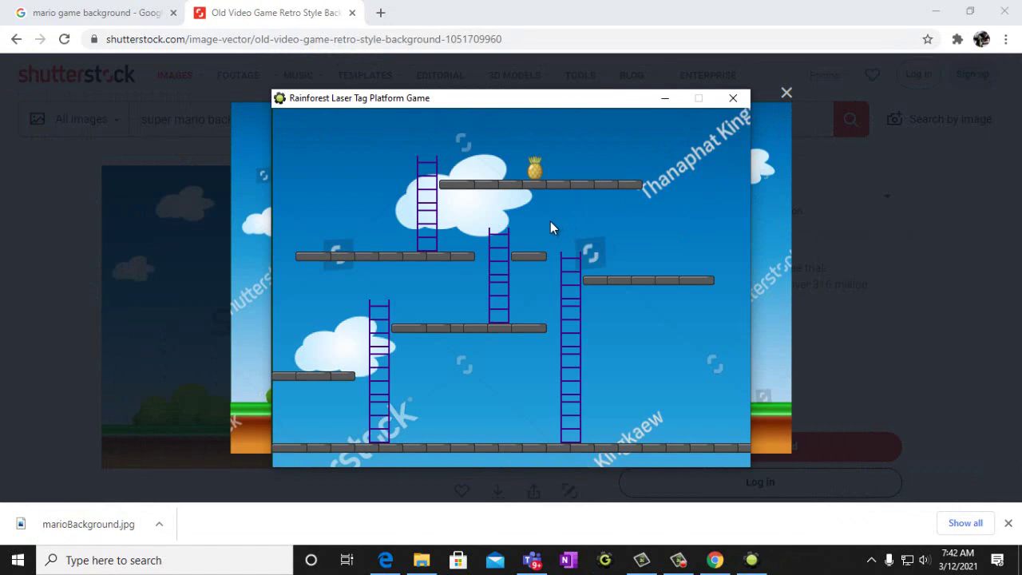
{"action": "key", "text": "Up"}
{"action": "key", "text": "Left"}
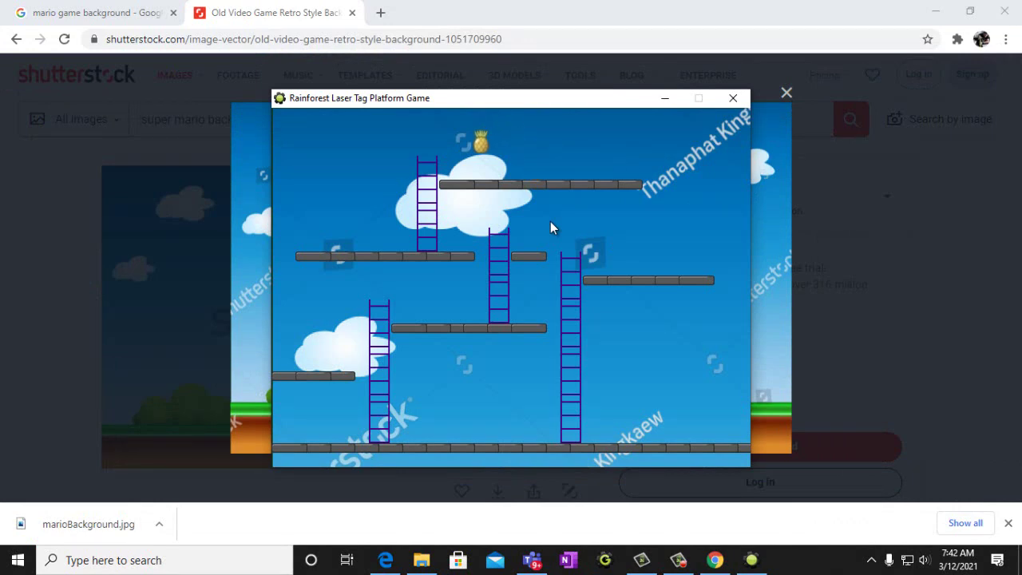
{"action": "key", "text": "Left"}
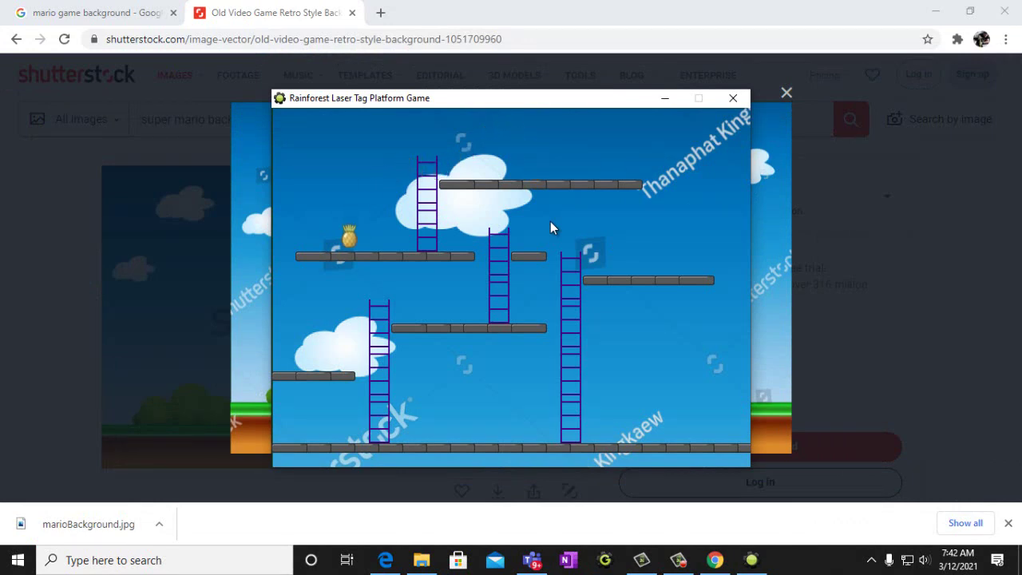
{"action": "key", "text": "Right"}
{"action": "key", "text": "Right"}
{"action": "key", "text": "Right"}
{"action": "key", "text": "Left"}
{"action": "key", "text": "Right"}
{"action": "key", "text": "Left"}
{"action": "key", "text": "Down"}
{"action": "key", "text": "Up"}
{"action": "key", "text": "Left"}
{"action": "key", "text": "Right"}
{"action": "key", "text": "Up"}
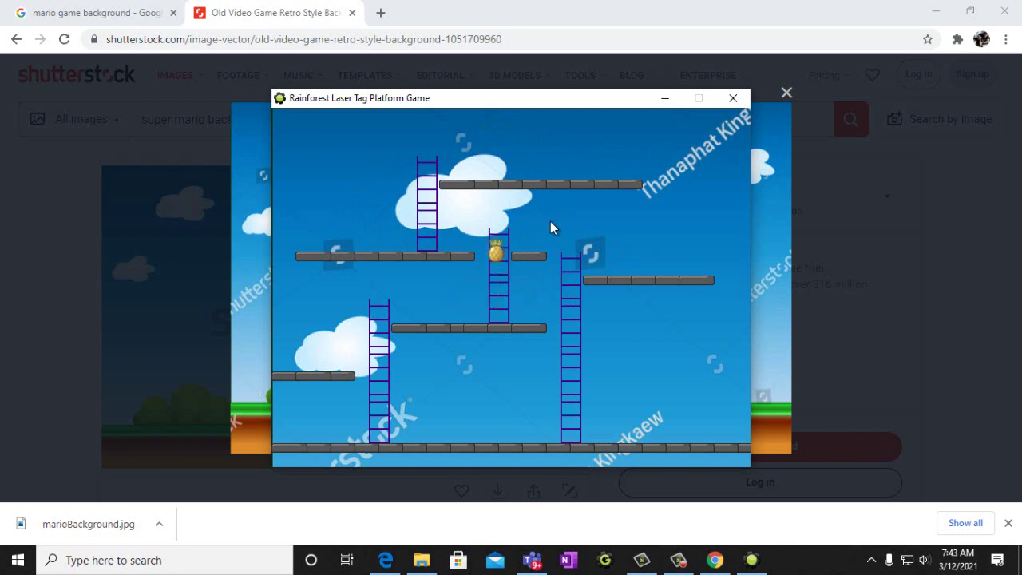
{"action": "key", "text": "Left"}
{"action": "key", "text": "Left"}
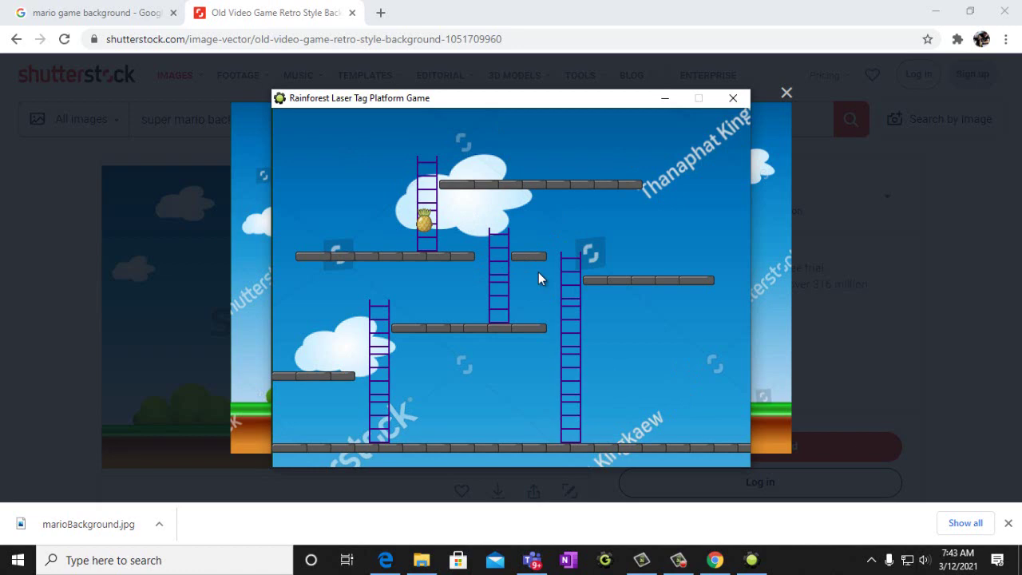
{"action": "left_click", "coordinate": [733, 99]}
Dismiss the enlarged Shutterstock image and close both the Shutterstock and Google image search pages
{"action": "left_click", "coordinate": [786, 94]}
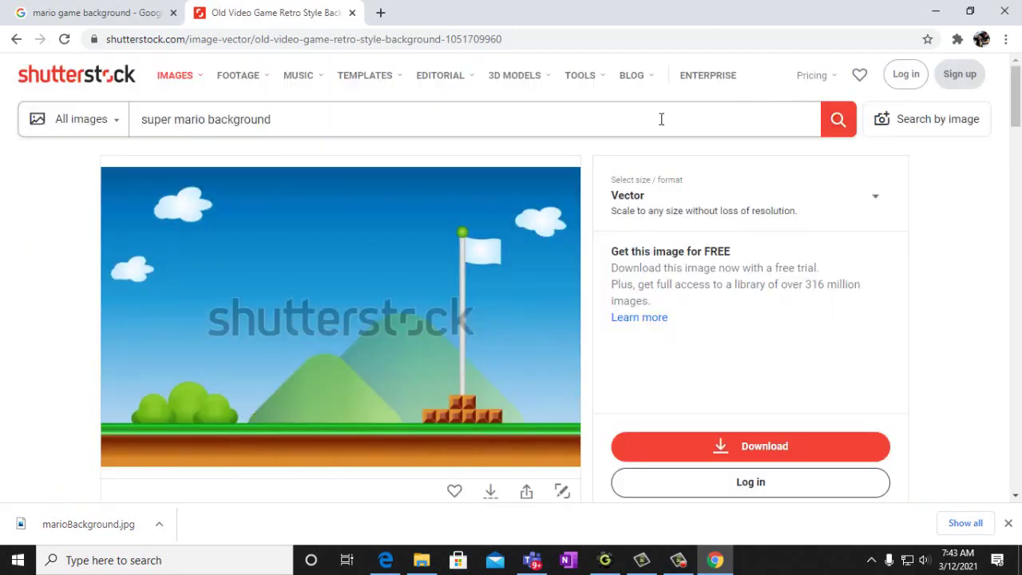
{"action": "left_click", "coordinate": [352, 14]}
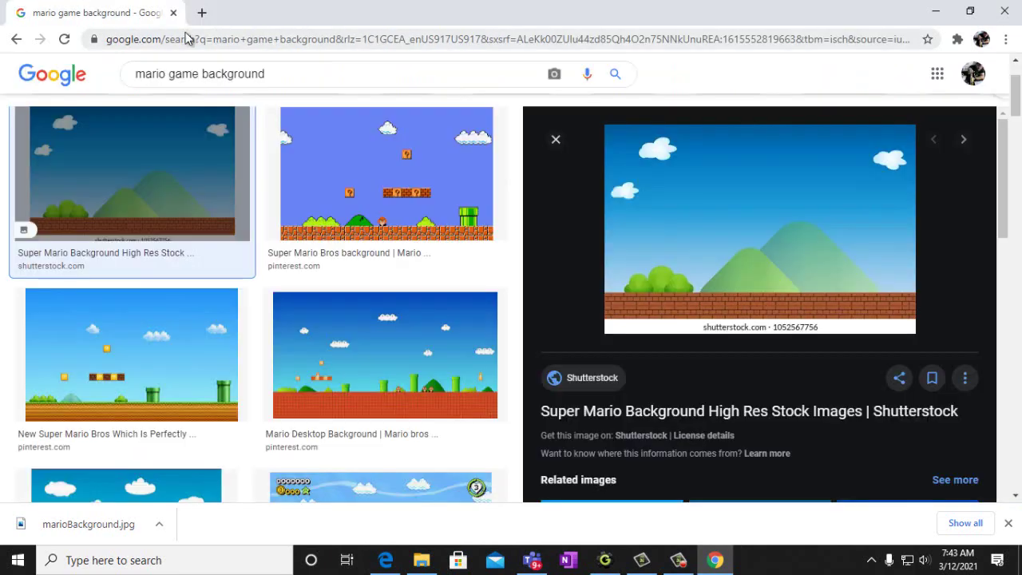
{"action": "left_click", "coordinate": [173, 14]}
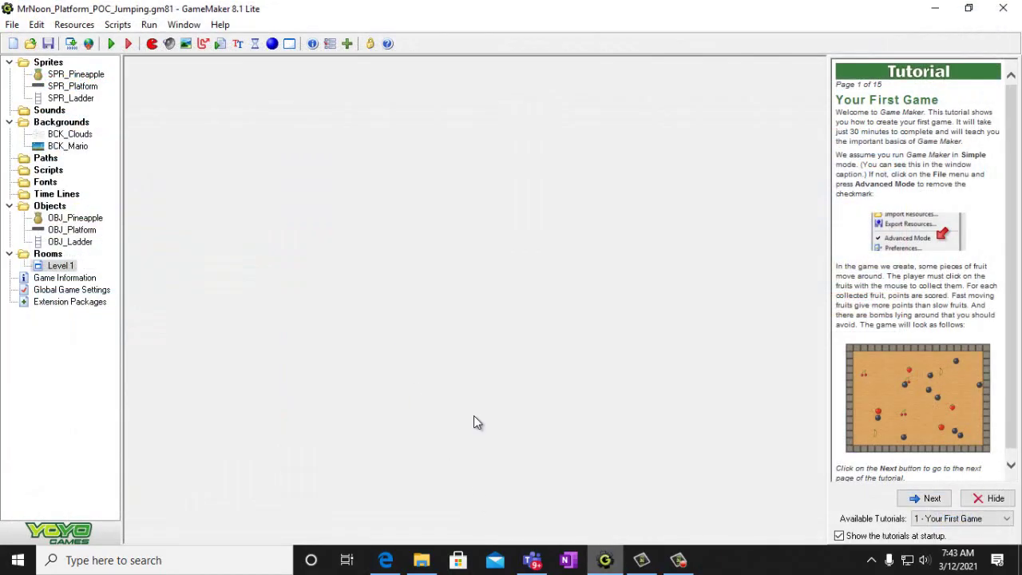
Export the game as a stand-alone executable under its suggested file name in the Lesson11PlatformGame folder under Documents
{"action": "left_click", "coordinate": [12, 26]}
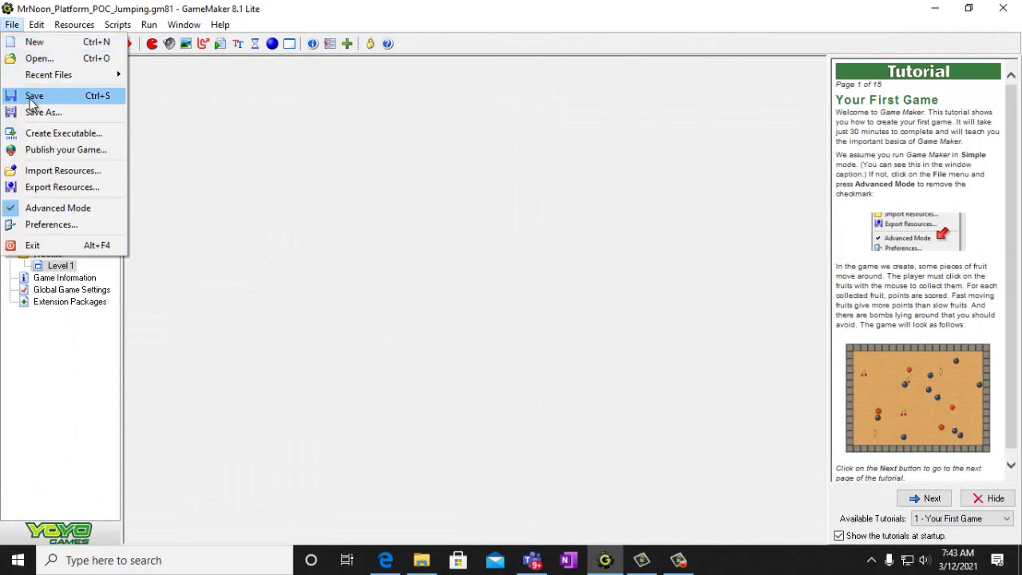
{"action": "left_click", "coordinate": [12, 25]}
{"action": "left_click", "coordinate": [12, 25]}
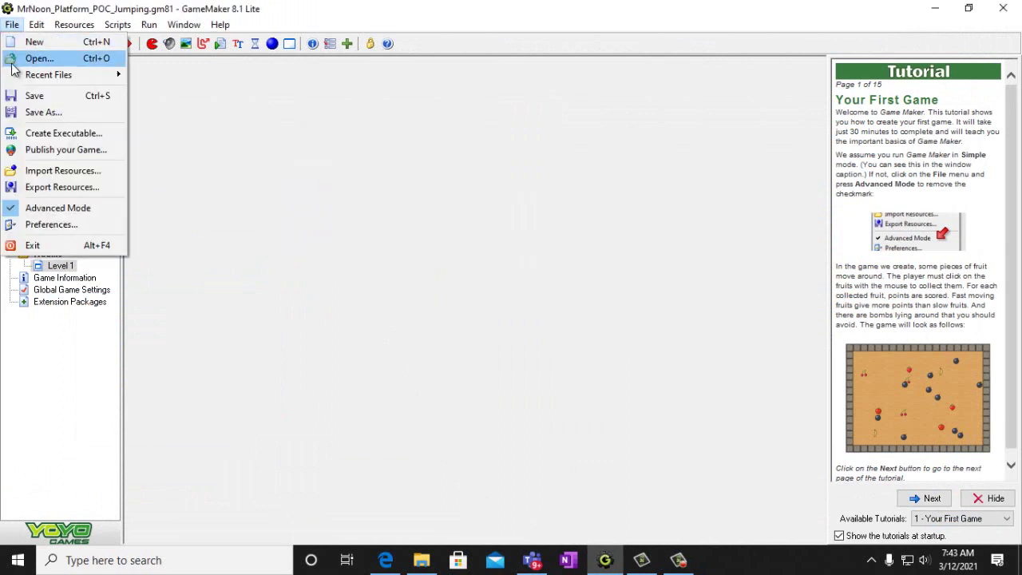
{"action": "left_click", "coordinate": [47, 133]}
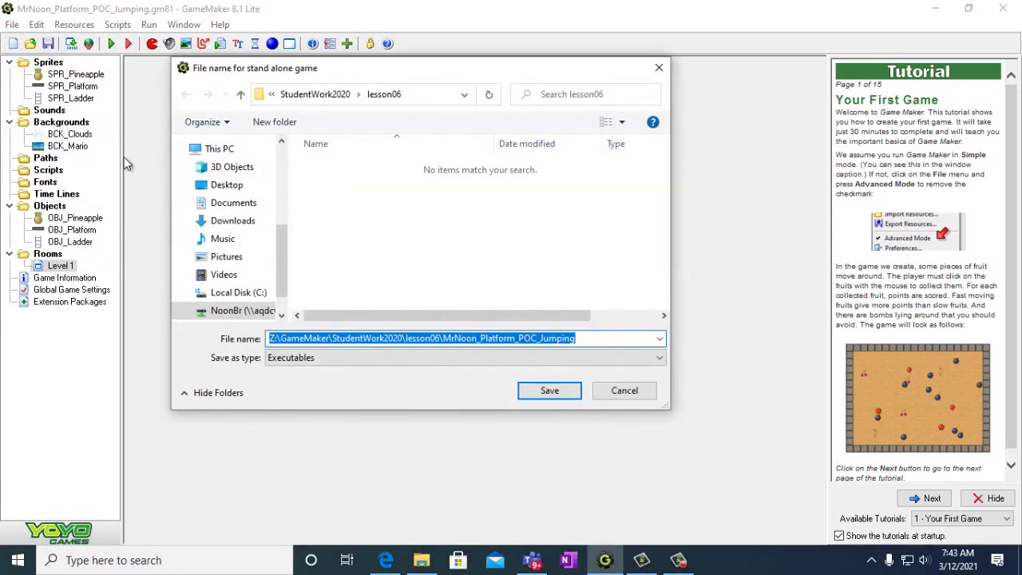
{"action": "left_click", "coordinate": [233, 203]}
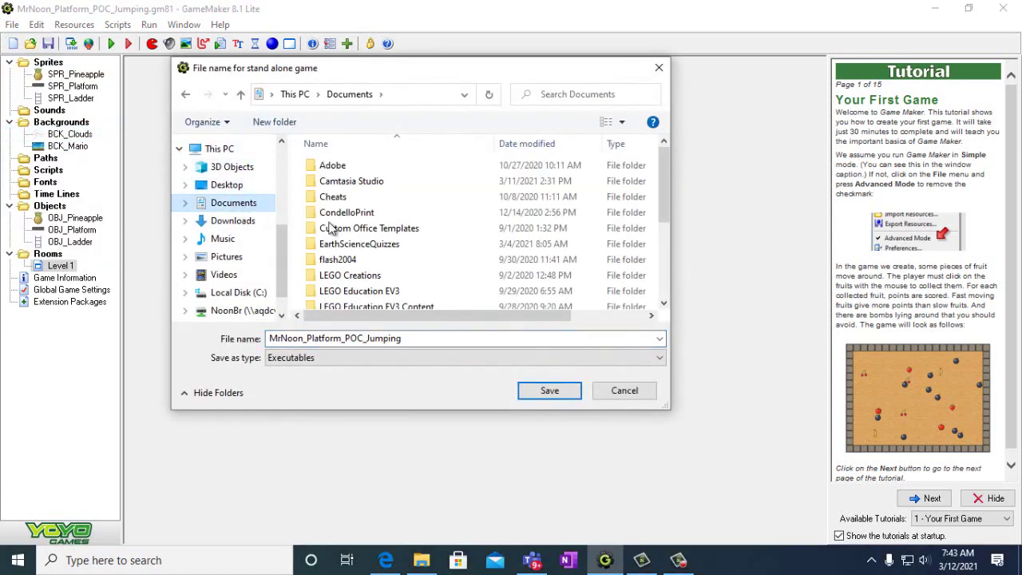
{"action": "scroll", "coordinate": [383, 279], "scroll_direction": "down", "scroll_amount": 1}
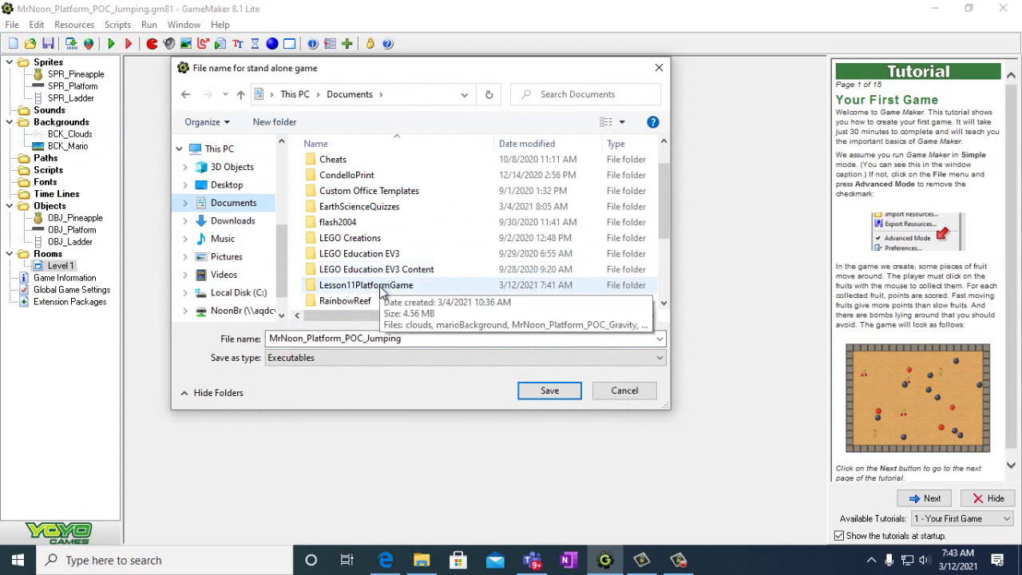
{"action": "left_click", "coordinate": [382, 289]}
{"action": "double_click", "coordinate": [381, 289]}
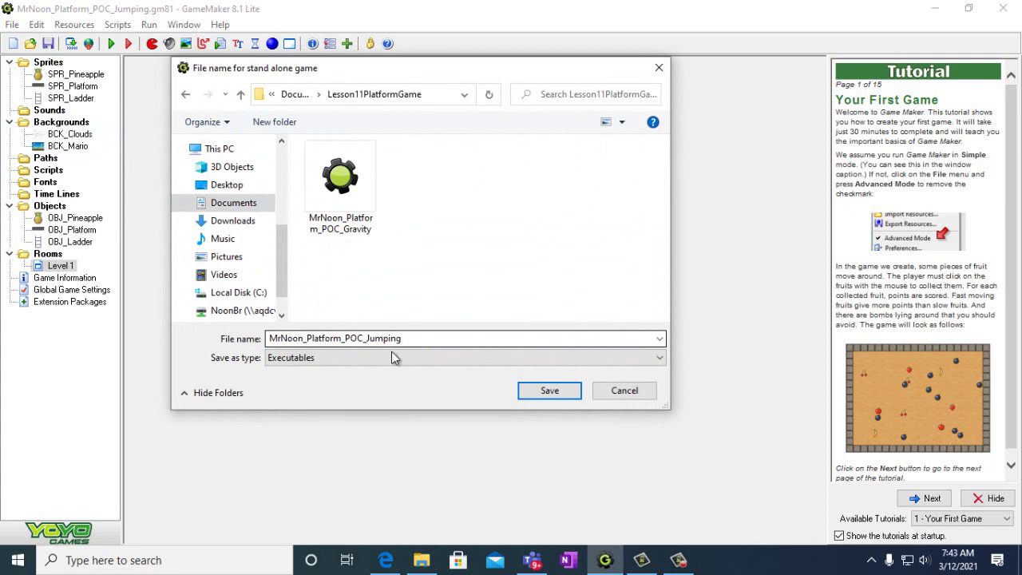
{"action": "left_click", "coordinate": [548, 391]}
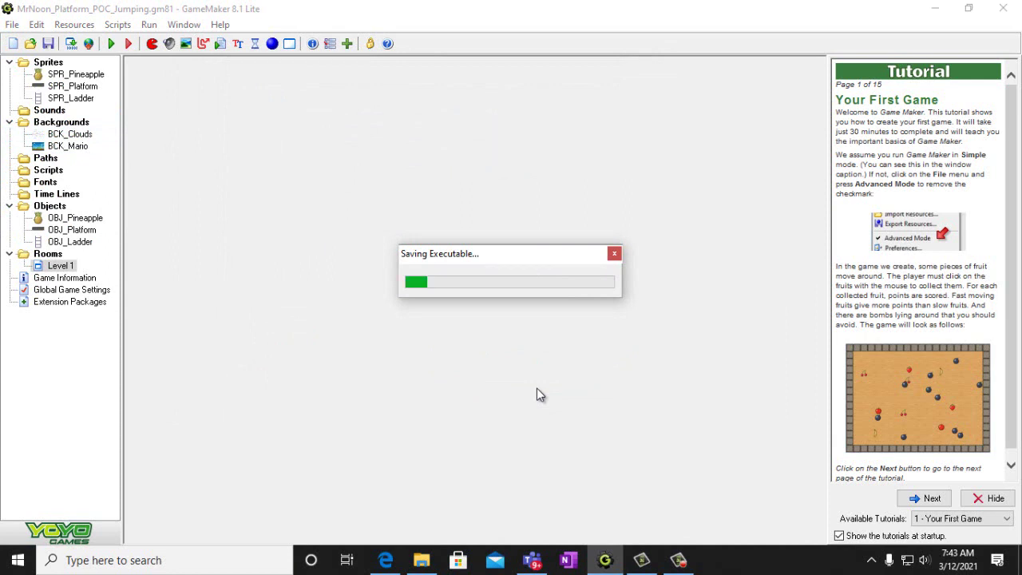
Switch to Microsoft Teams and open the Lesson 12 Climbing and Jumping folder in the General channel's files
{"action": "left_click", "coordinate": [533, 560]}
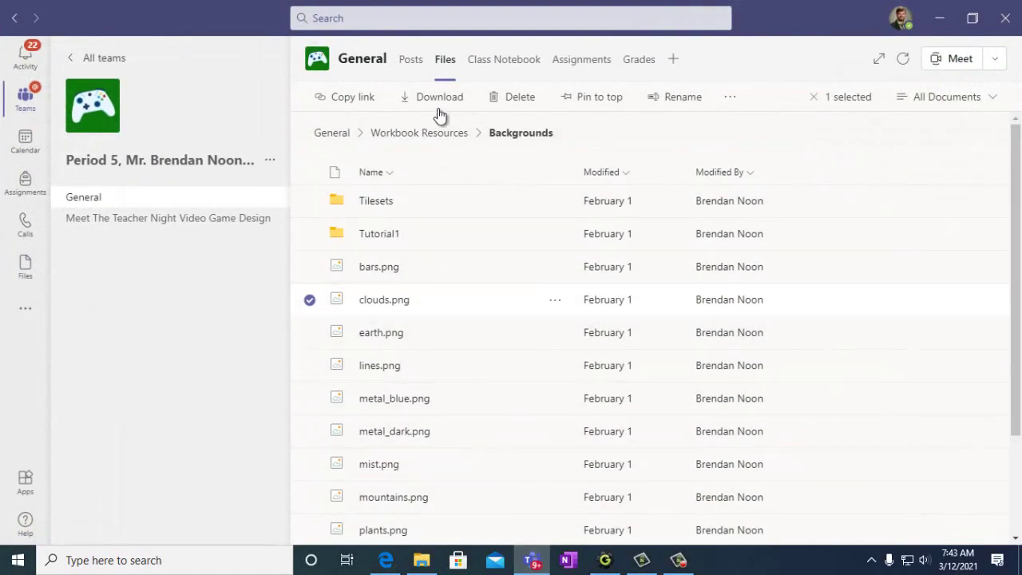
{"action": "left_click", "coordinate": [416, 60]}
{"action": "left_click", "coordinate": [445, 64]}
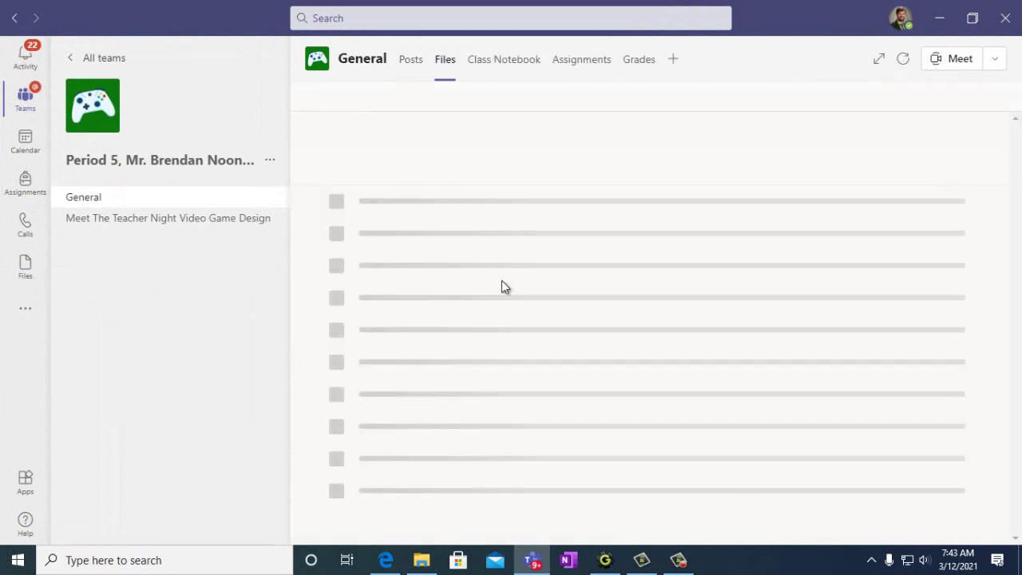
{"action": "scroll", "coordinate": [477, 336], "scroll_direction": "down", "scroll_amount": 1}
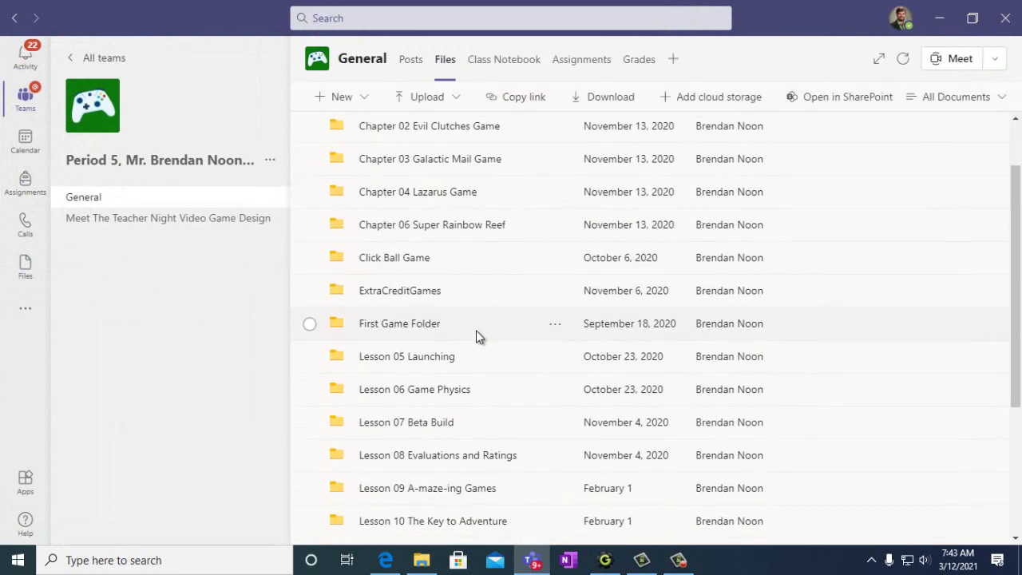
{"action": "scroll", "coordinate": [479, 340], "scroll_direction": "down", "scroll_amount": 2}
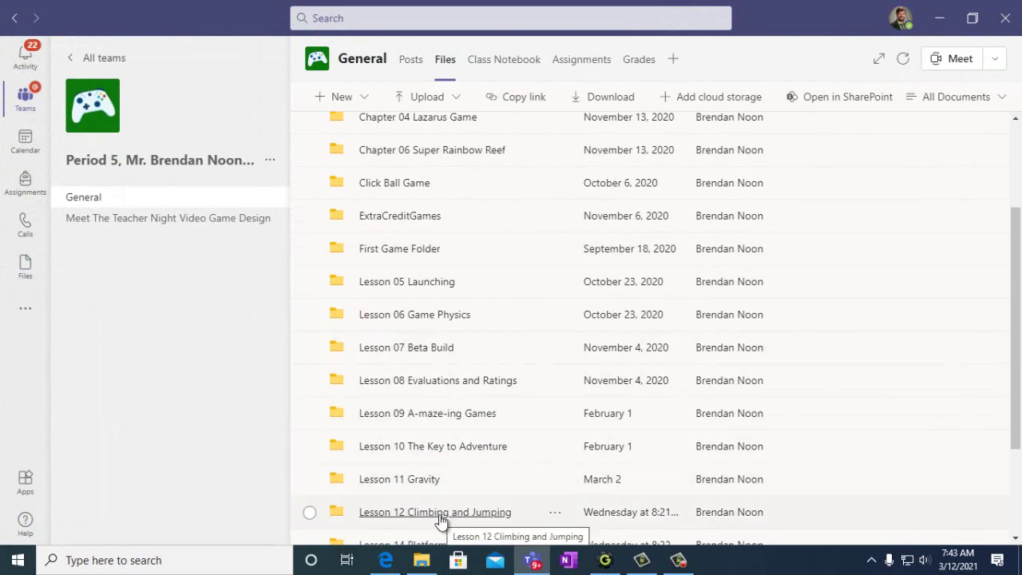
{"action": "left_click", "coordinate": [502, 515]}
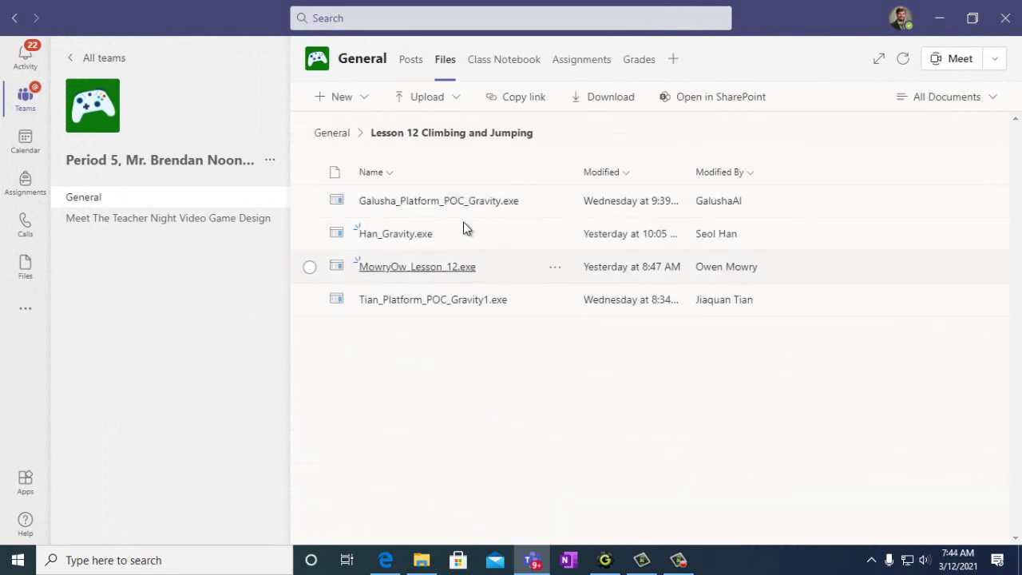
Upload the Platform_POC_Jumping executable from the Lesson11PlatformGame folder to the Lesson 12 Climbing and Jumping folder
{"action": "left_click", "coordinate": [415, 102]}
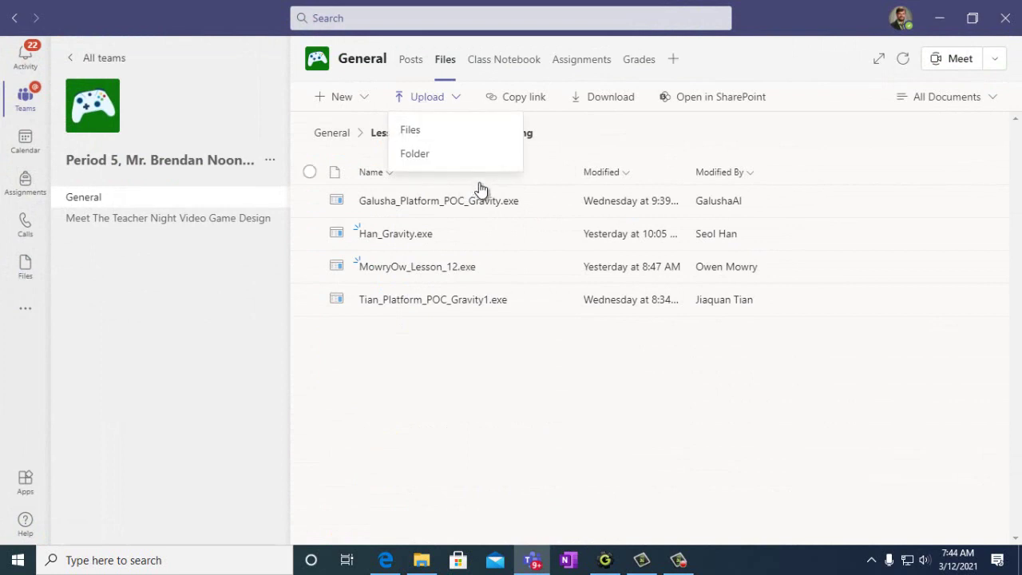
{"action": "left_click", "coordinate": [437, 133]}
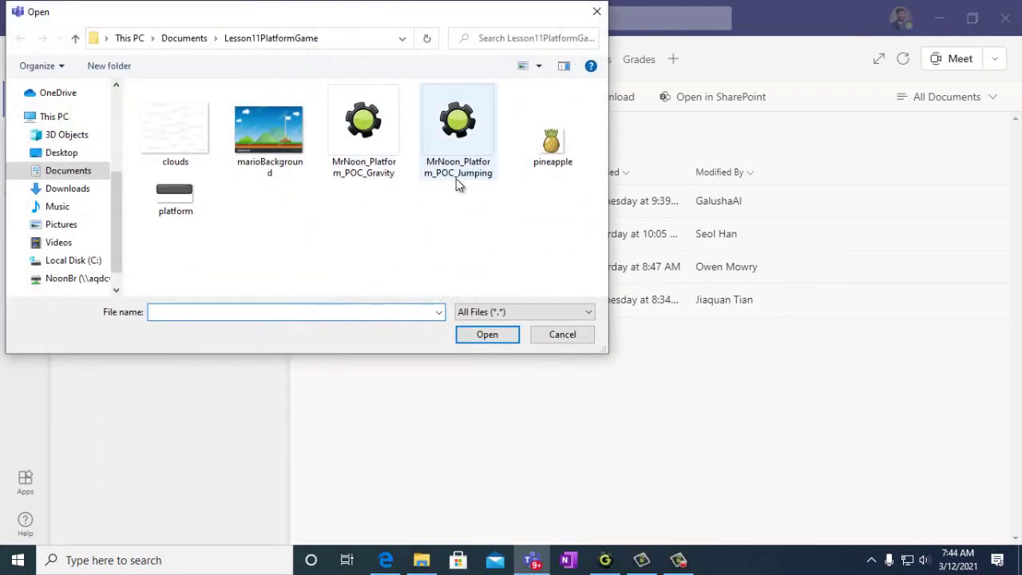
{"action": "left_click", "coordinate": [456, 134]}
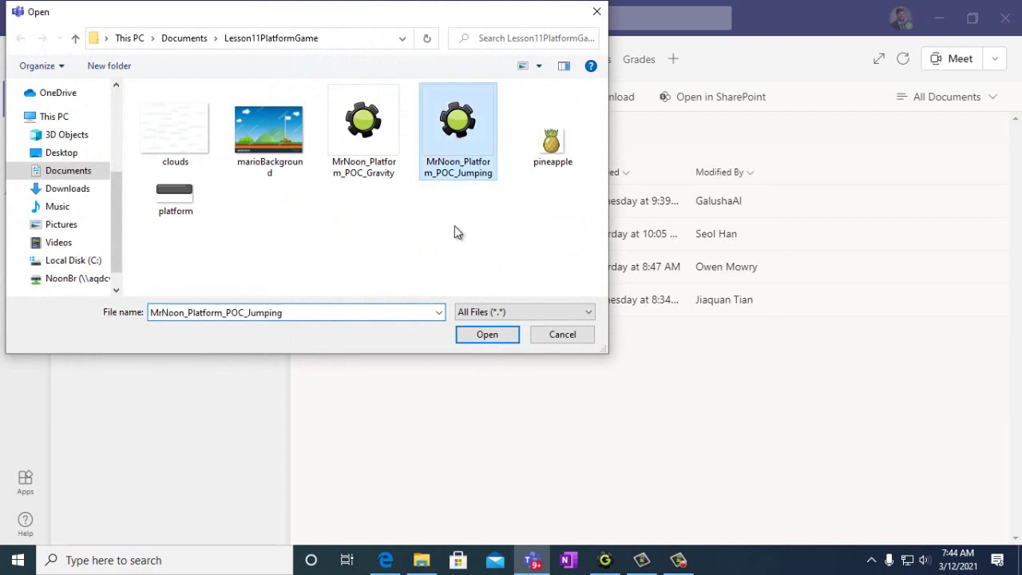
{"action": "left_click", "coordinate": [486, 336]}
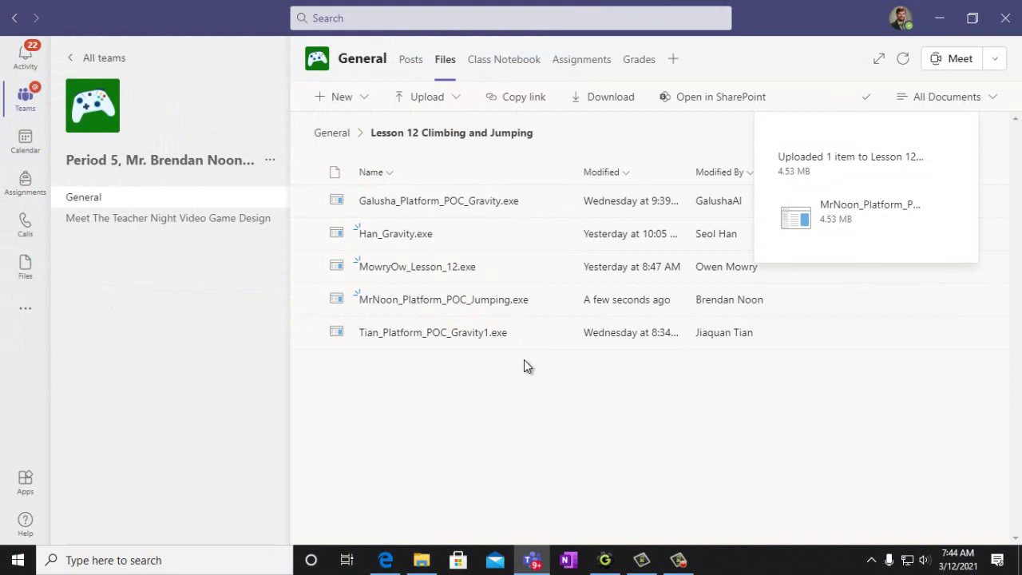
Download the student's Platform_POC_Gravity1.exe submission and run it from Downloads, allowing it past the SmartScreen block
{"action": "left_click", "coordinate": [436, 333]}
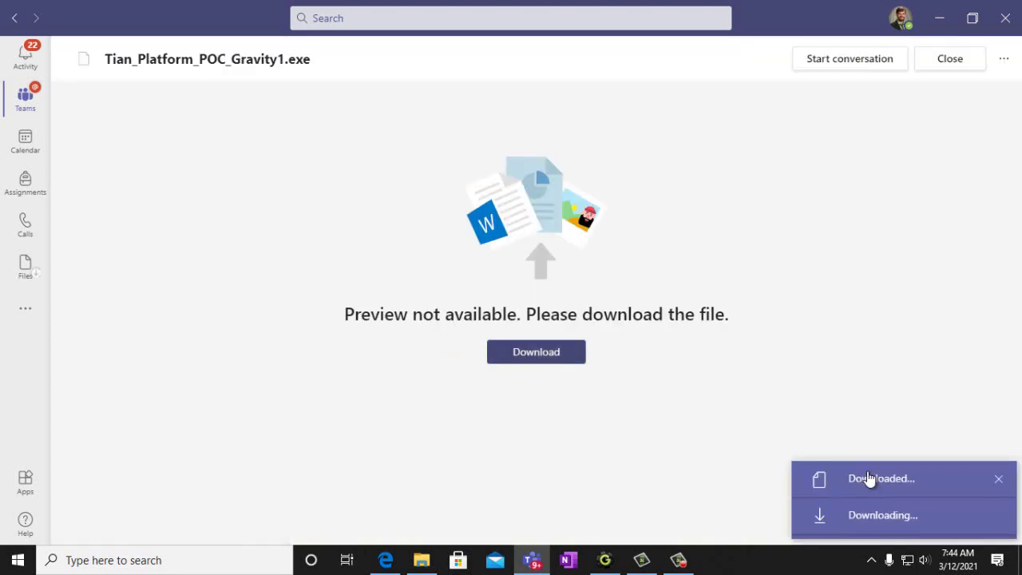
{"action": "left_click", "coordinate": [867, 480]}
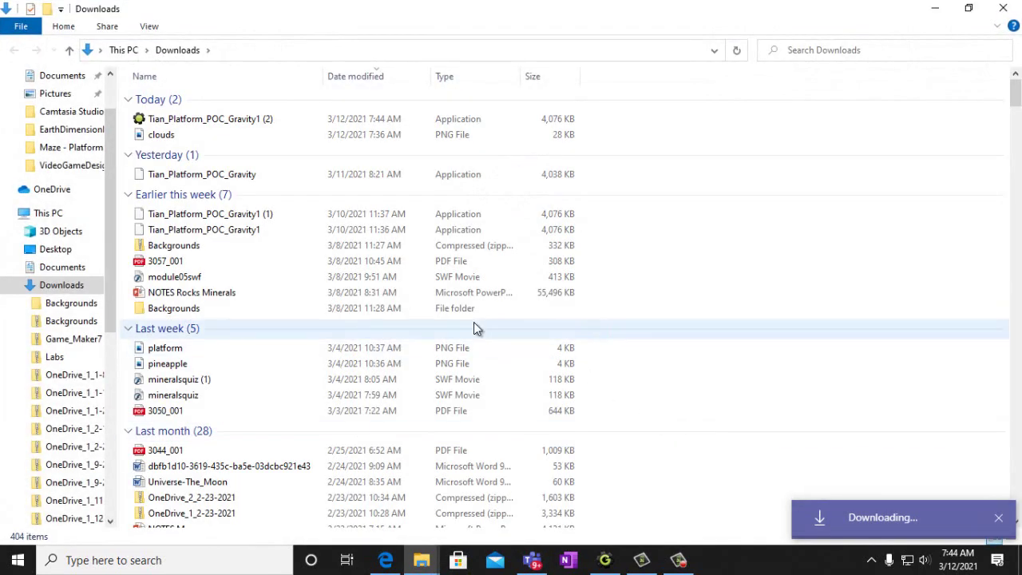
{"action": "double_click", "coordinate": [219, 123]}
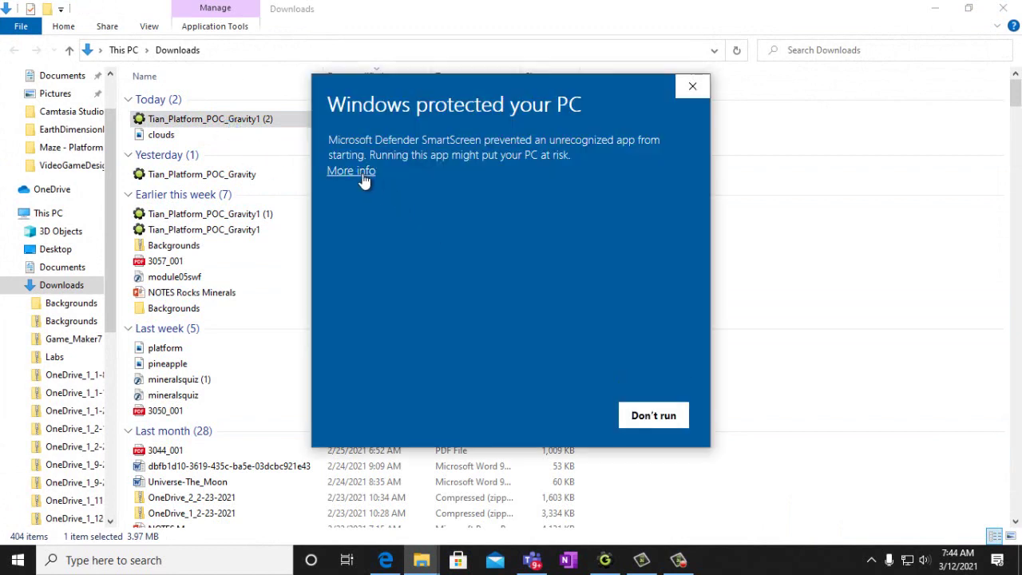
{"action": "left_click", "coordinate": [351, 171]}
{"action": "left_click", "coordinate": [559, 415]}
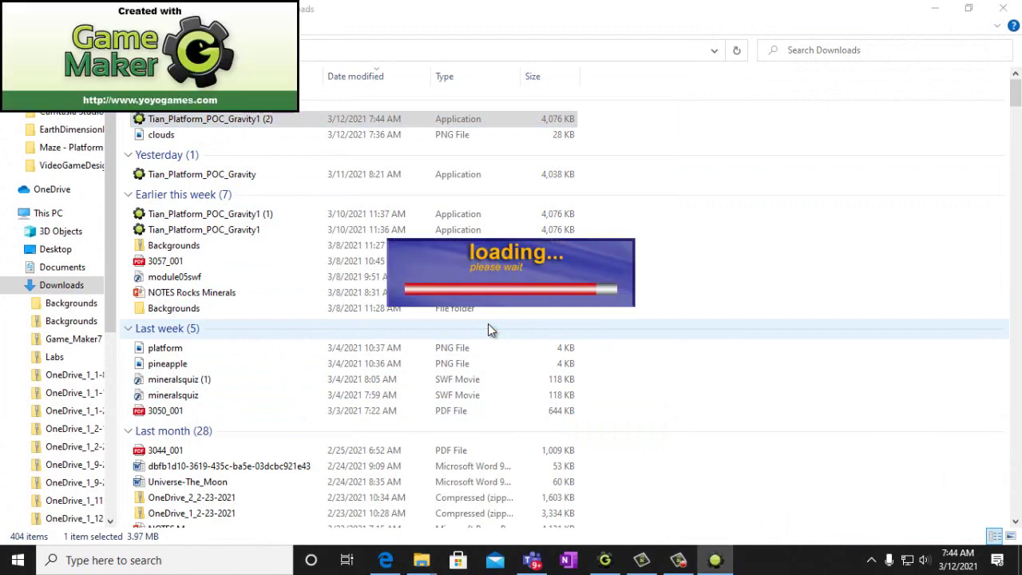
Play-test the student's game by moving the pineapple to the lower ladder, climbing it, and climbing the tall central ladder
{"action": "key", "text": "Left"}
{"action": "key", "text": "Up"}
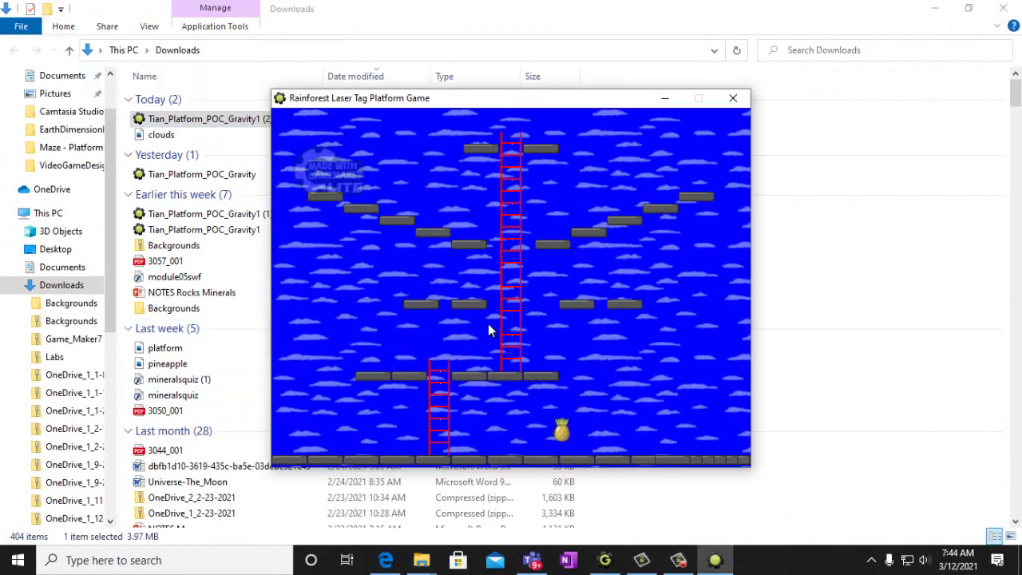
{"action": "key", "text": "Up"}
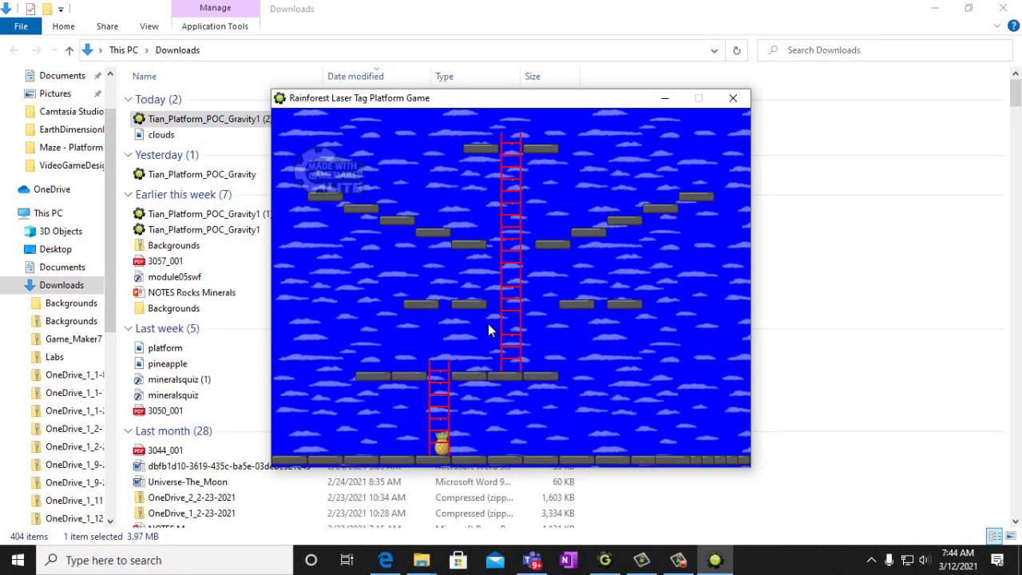
{"action": "key", "text": "Down"}
{"action": "key", "text": "Up"}
{"action": "key", "text": "Right"}
{"action": "key", "text": "Right"}
{"action": "key", "text": "Up"}
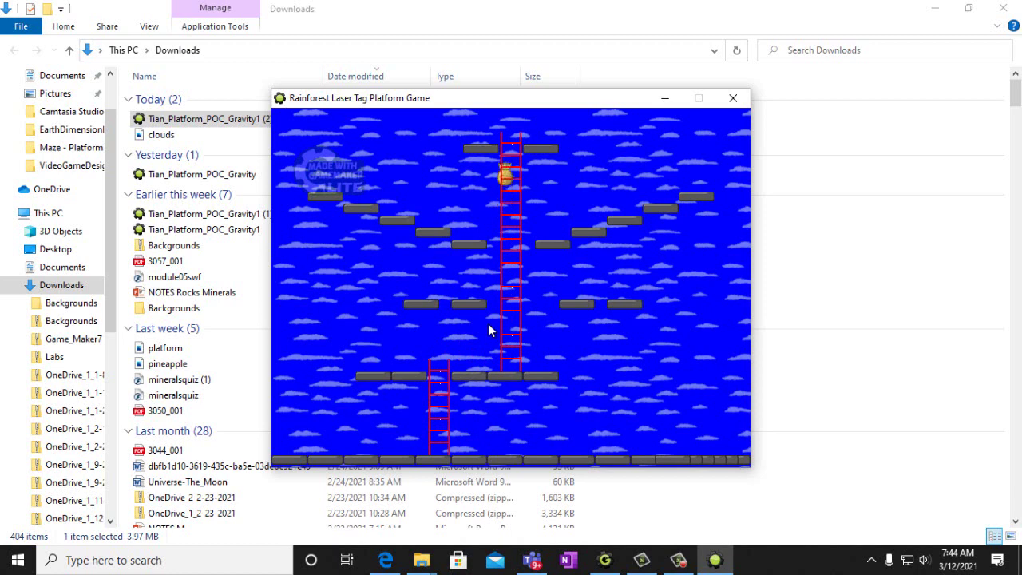
Test jumping the pineapple across the stepped platforms on both sides of the central ladder, and close the student's game
{"action": "key", "text": "Down"}
{"action": "key", "text": "Right"}
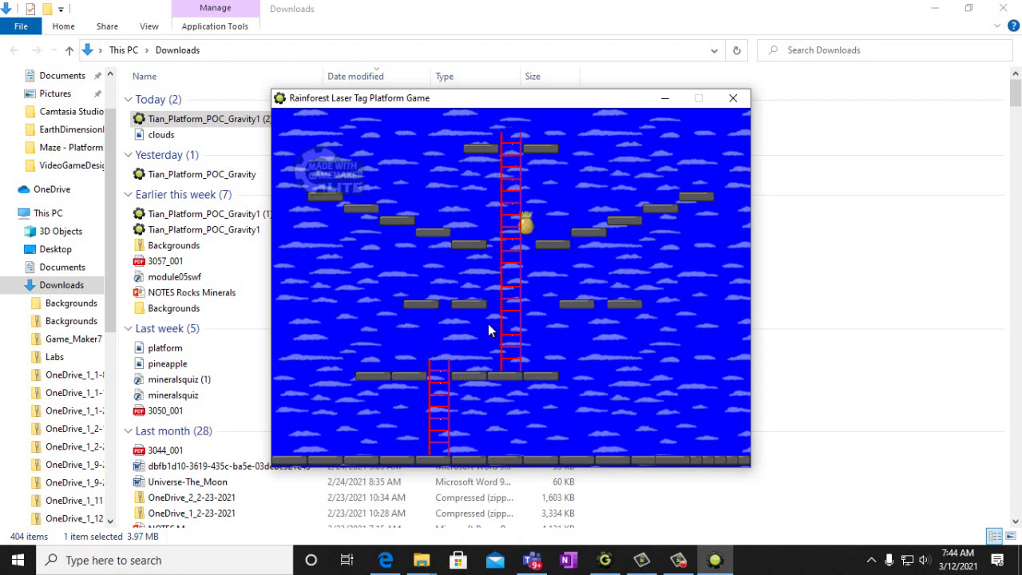
{"action": "key", "text": "Up"}
{"action": "key", "text": "Left"}
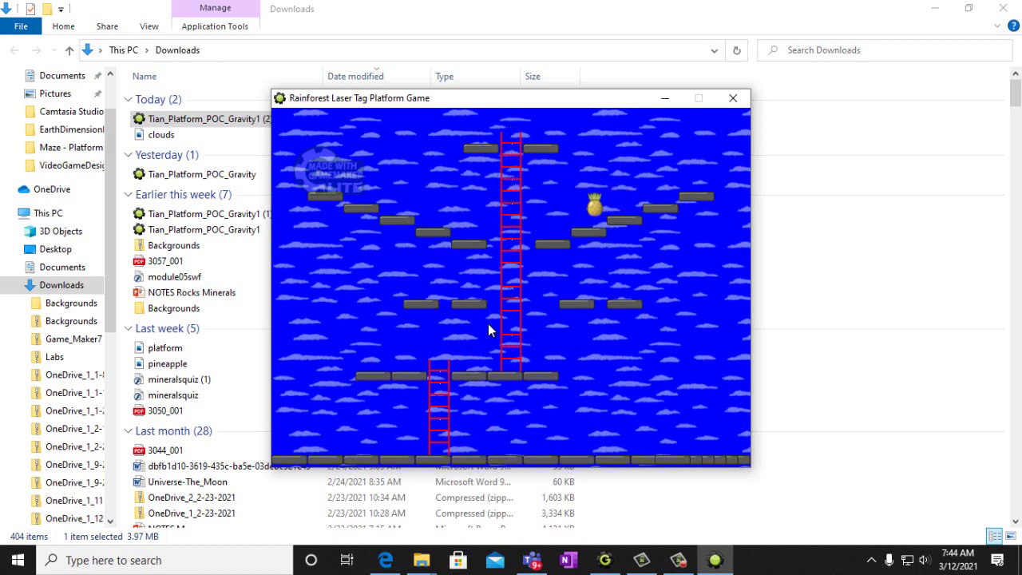
{"action": "key", "text": "Up"}
{"action": "key", "text": "Left"}
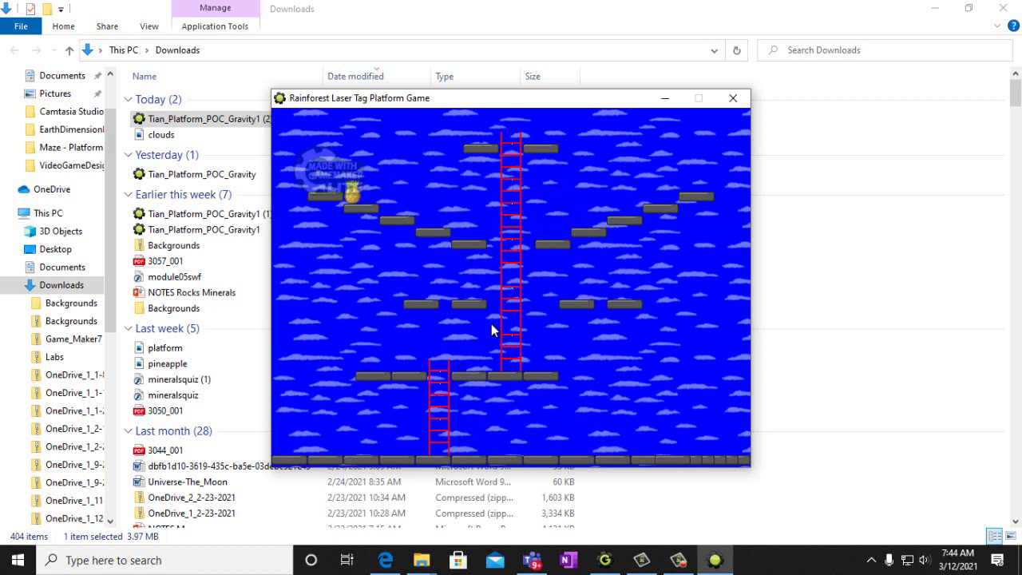
{"action": "left_click", "coordinate": [733, 98]}
Switch to the Lesson 12 handout in OneNote and review the Math Integration Questions at the end of the lesson
{"action": "left_click", "coordinate": [385, 560]}
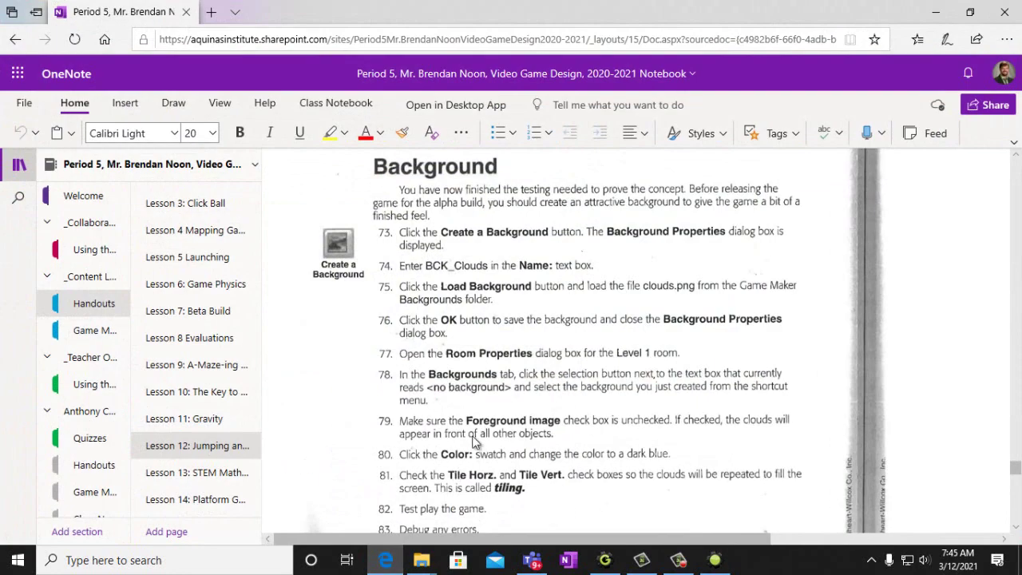
{"action": "scroll", "coordinate": [474, 442], "scroll_direction": "down", "scroll_amount": 12}
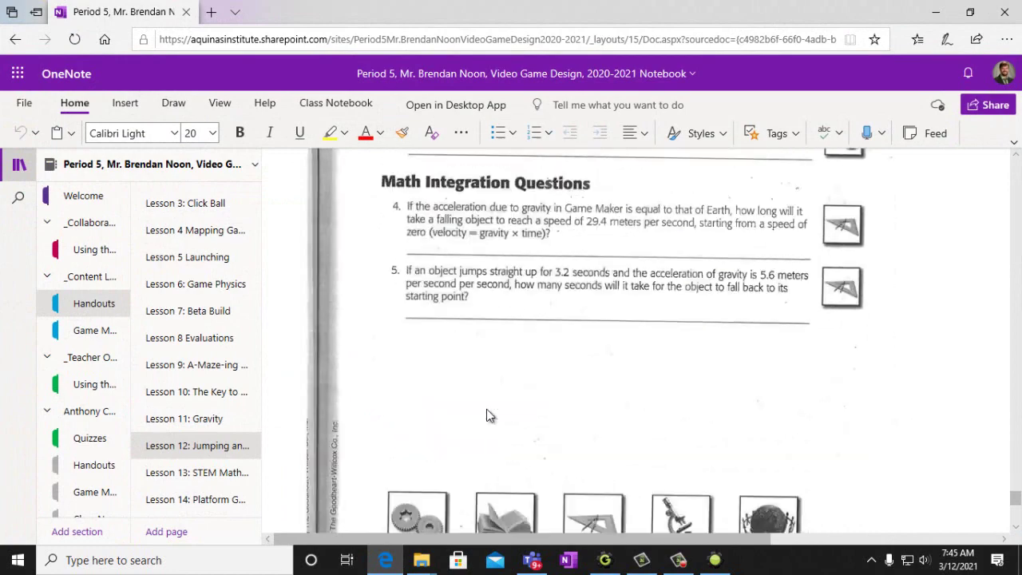
{"action": "scroll", "coordinate": [486, 412], "scroll_direction": "down", "scroll_amount": 3}
{"action": "scroll", "coordinate": [597, 467], "scroll_direction": "up", "scroll_amount": 2}
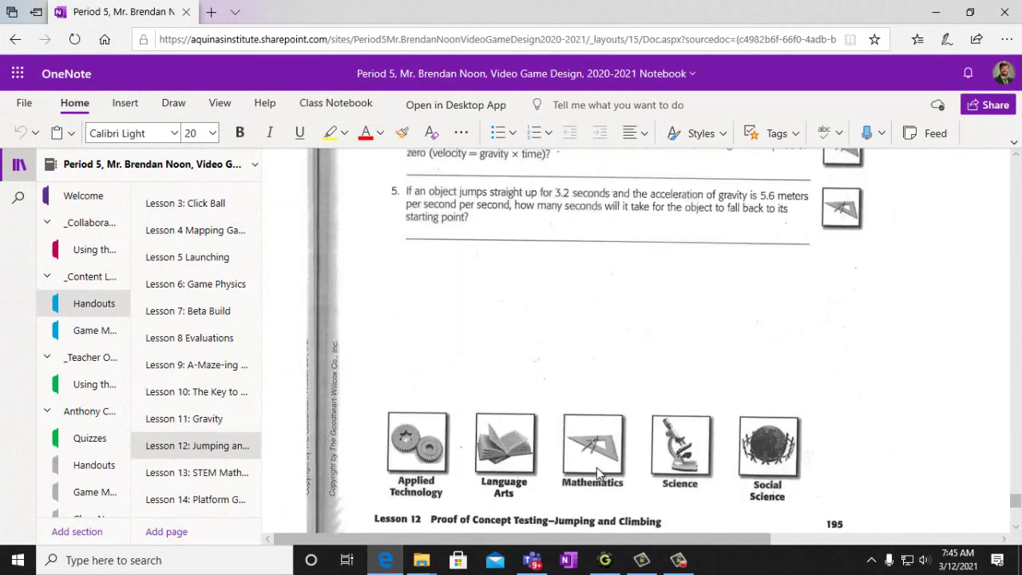